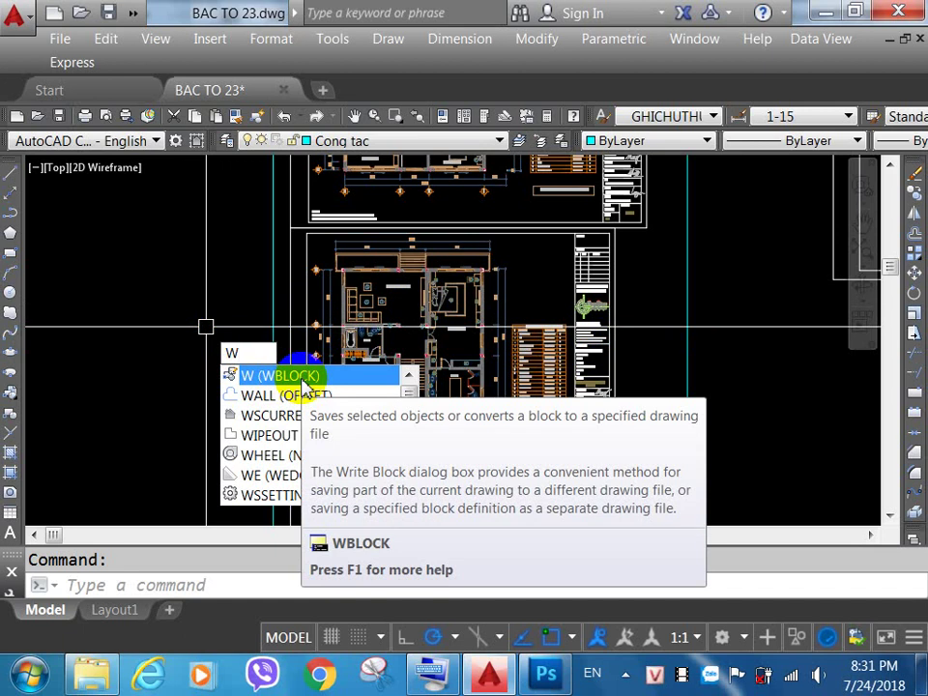
Step: Write the middle framed floor plan sheet out as new block.dwg in the Documents folder, replacing the existing file
click(290, 376)
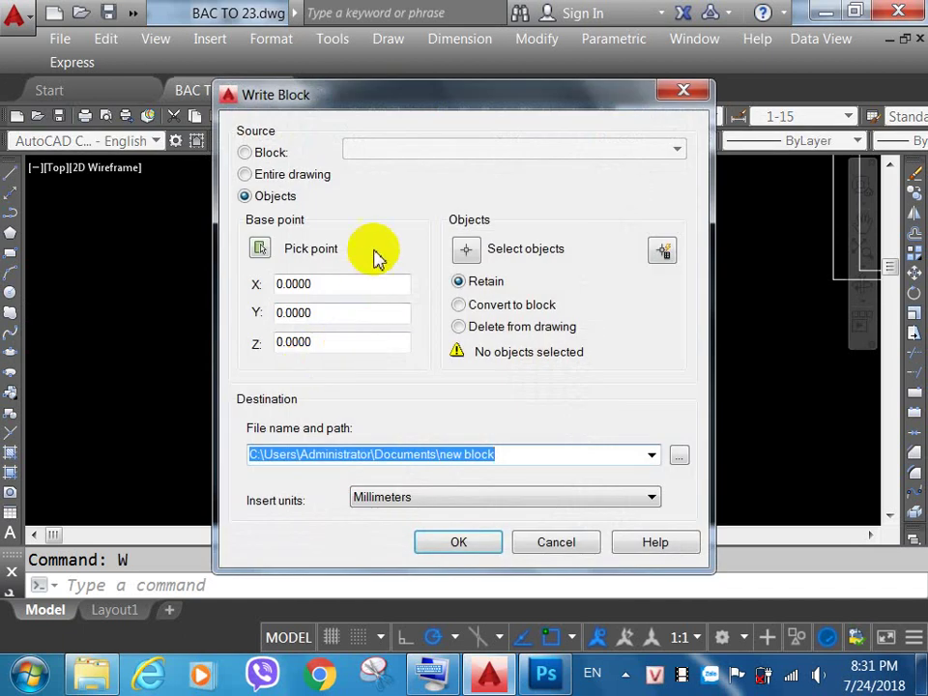
click(468, 249)
click(214, 207)
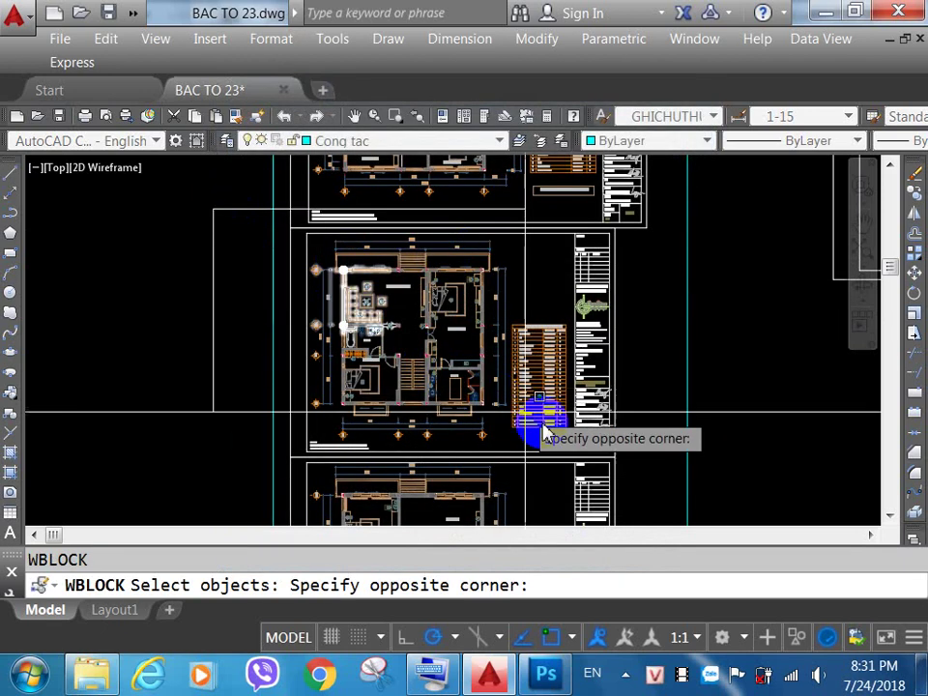
click(677, 454)
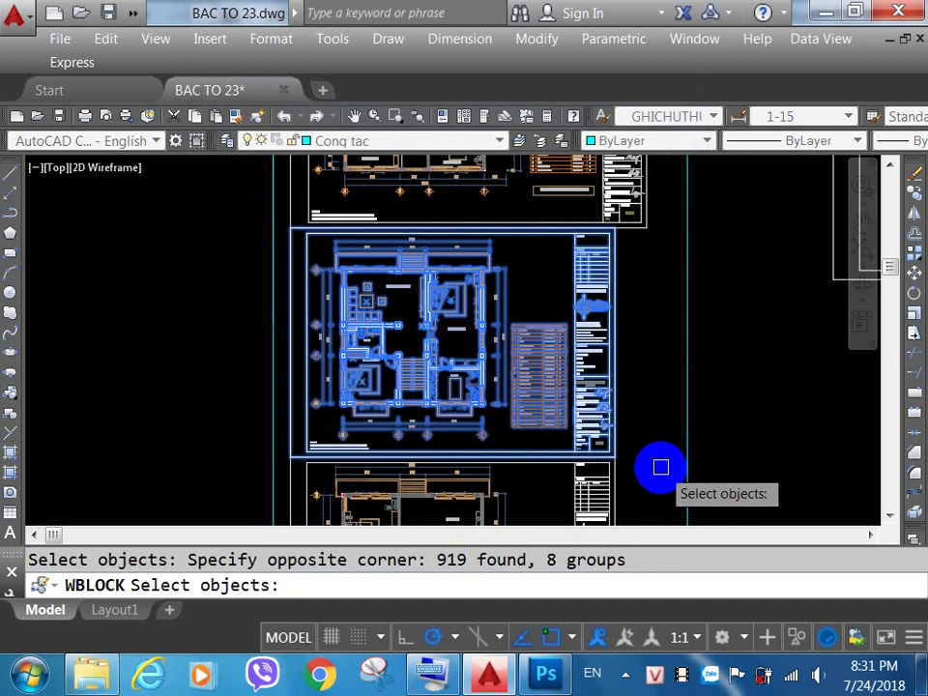
key(Return)
key(Return)
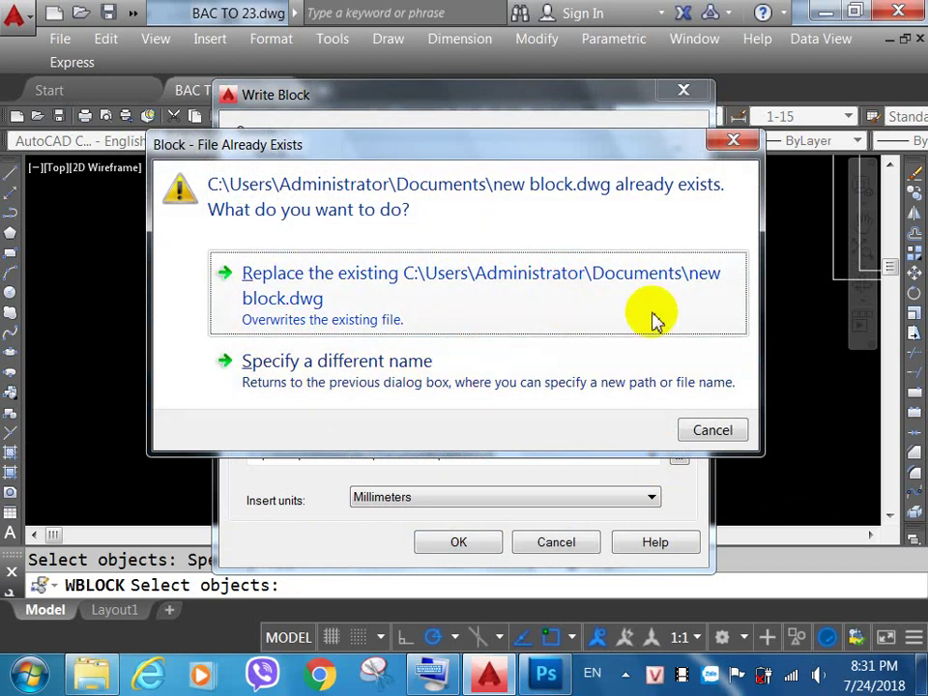
click(347, 294)
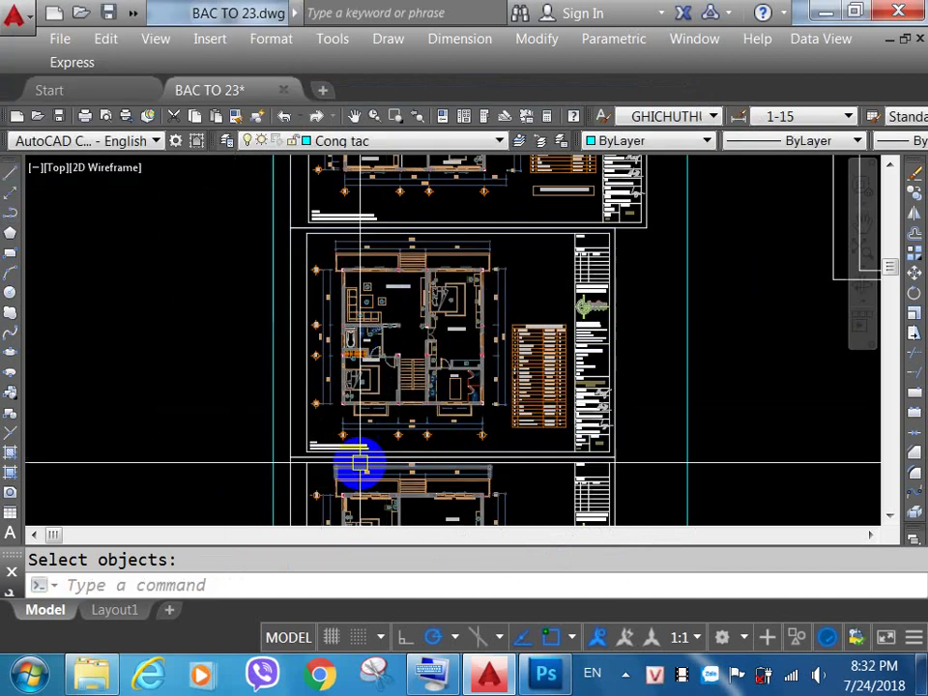
Step: Close the BAC TO 23 drawing and open new block.dwg from the Documents folder
click(284, 91)
click(529, 386)
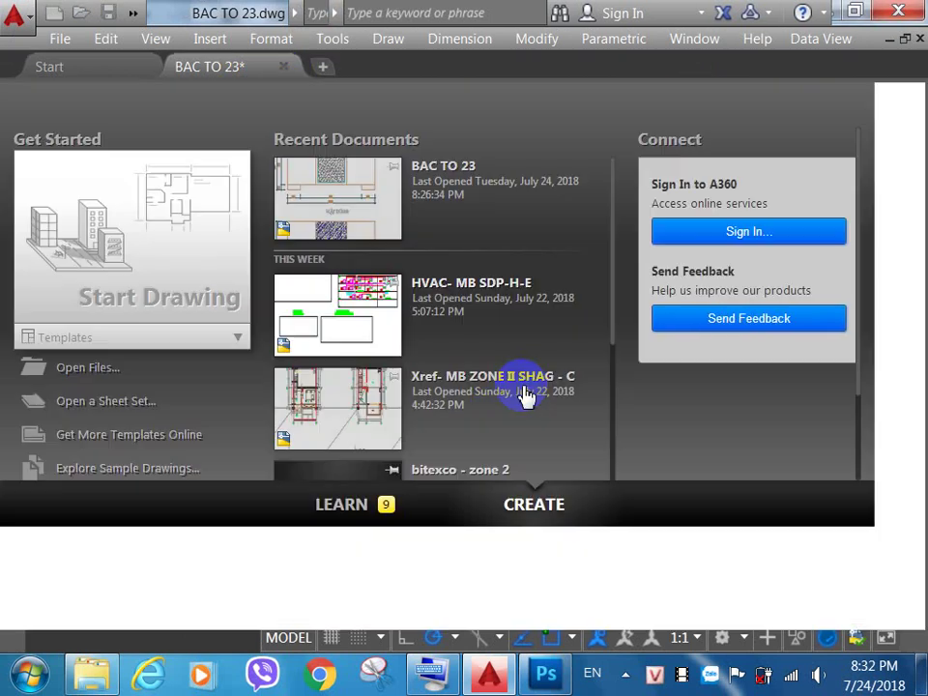
key(ctrl+o)
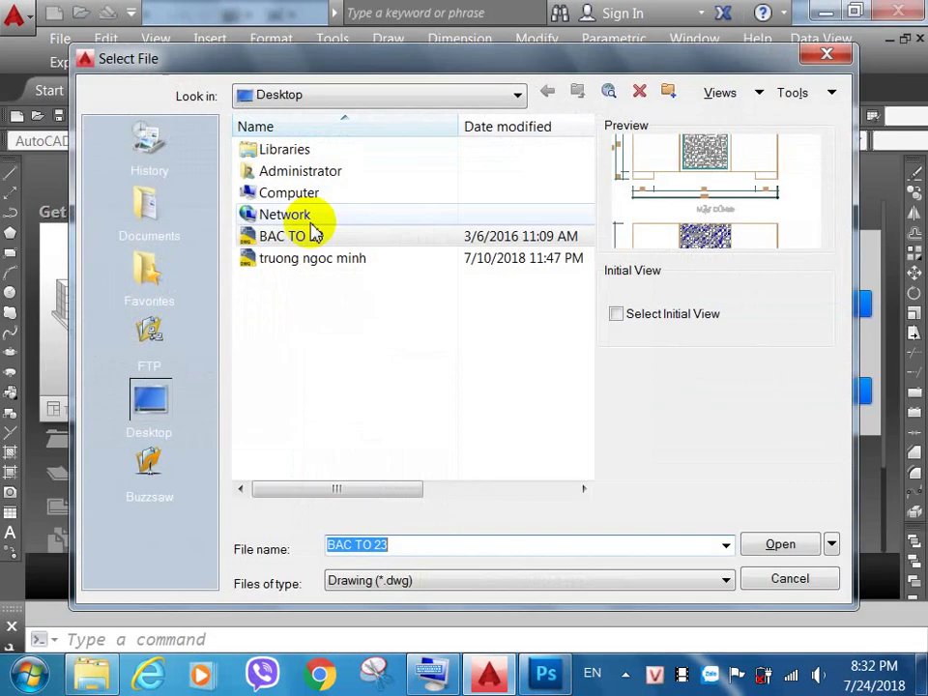
click(148, 224)
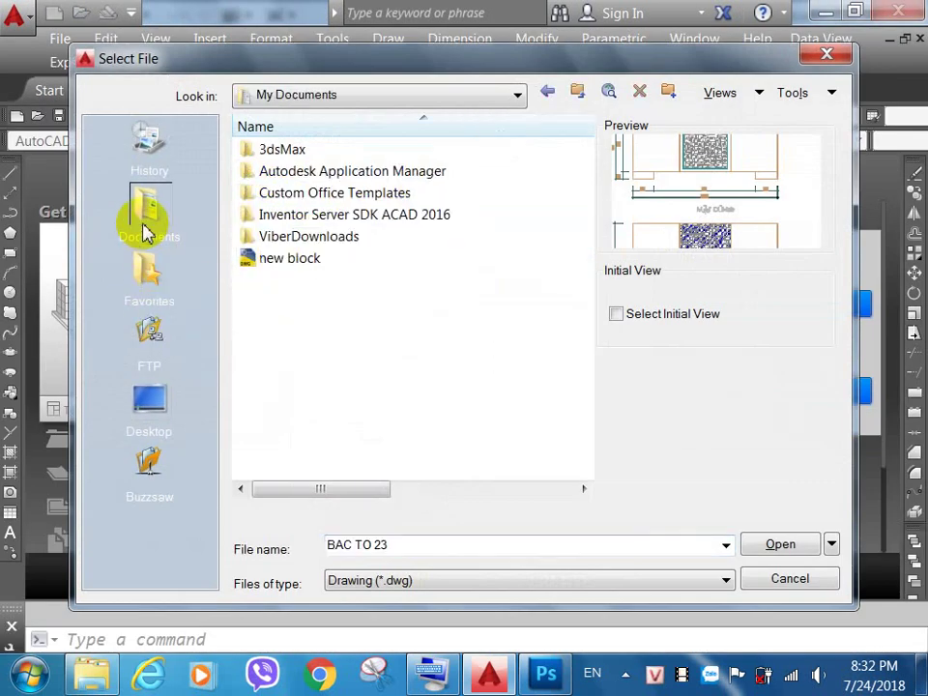
click(280, 263)
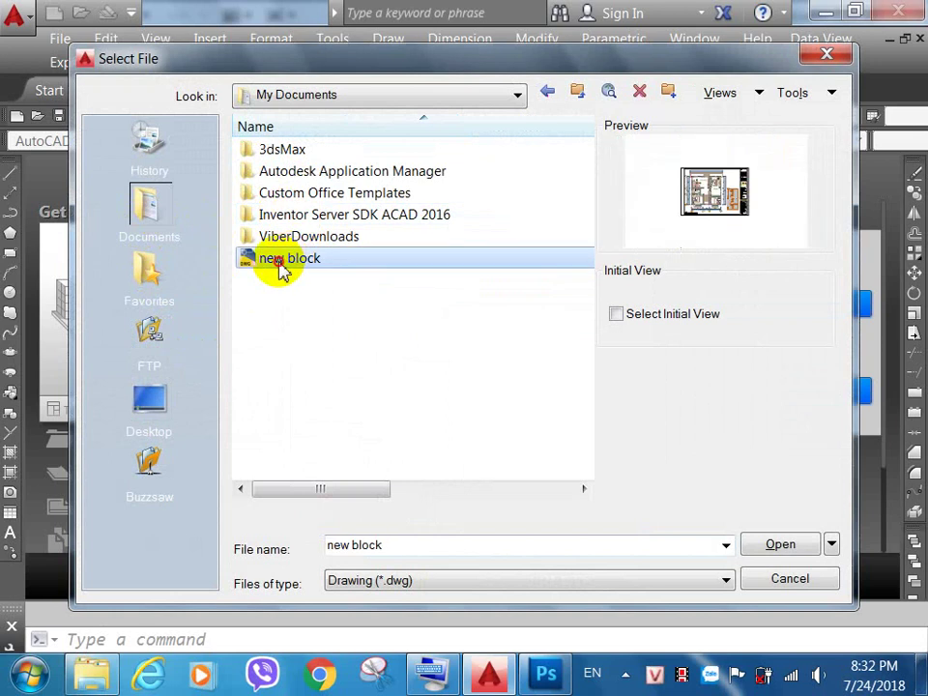
click(813, 545)
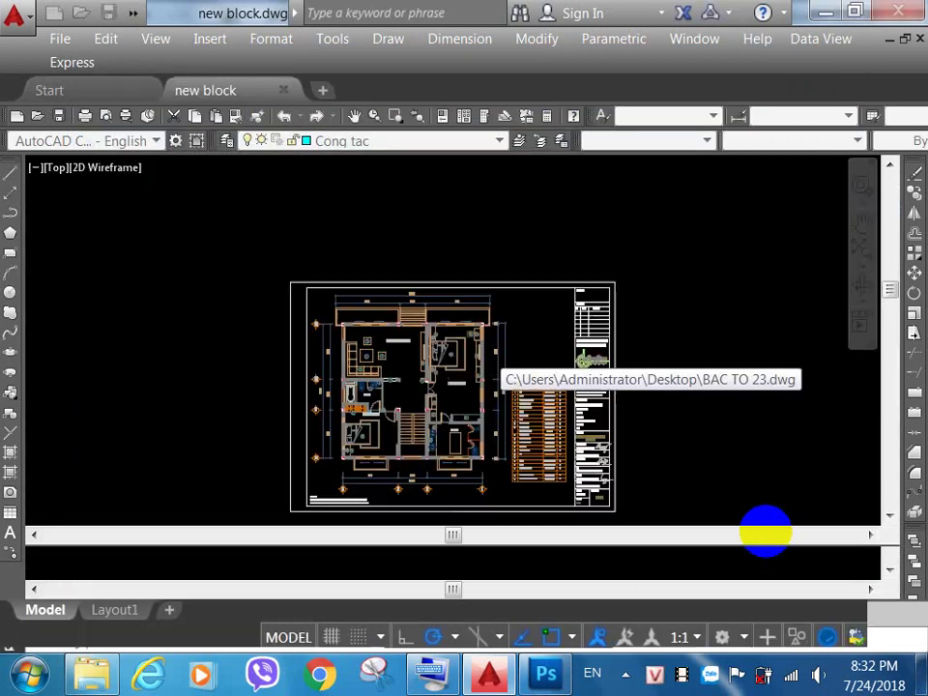
Step: Try to erase the sheet frame, title block and schedule table together, and undo the erase
click(655, 483)
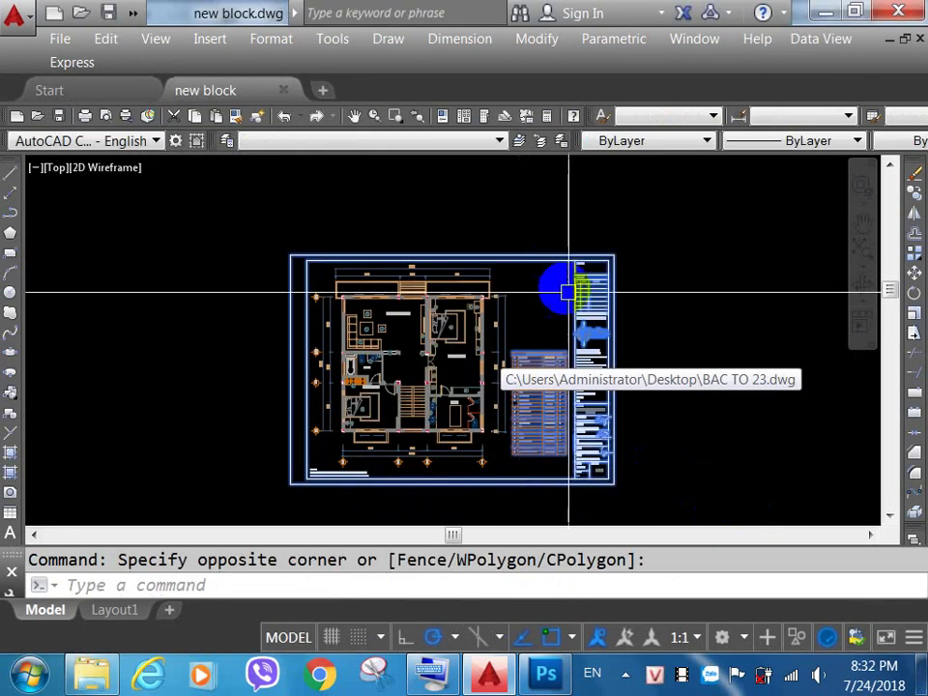
click(569, 290)
key(Delete)
key(ctrl+z)
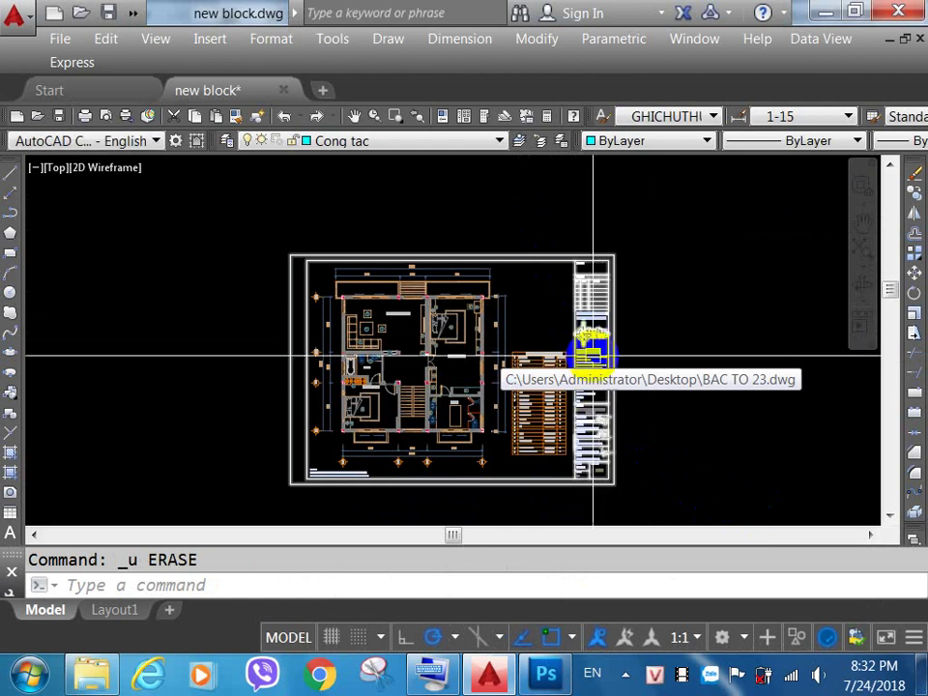
Step: Erase the equipment schedule table between the floor plan and the title block
scroll(550, 386, up, 4)
key(Escape)
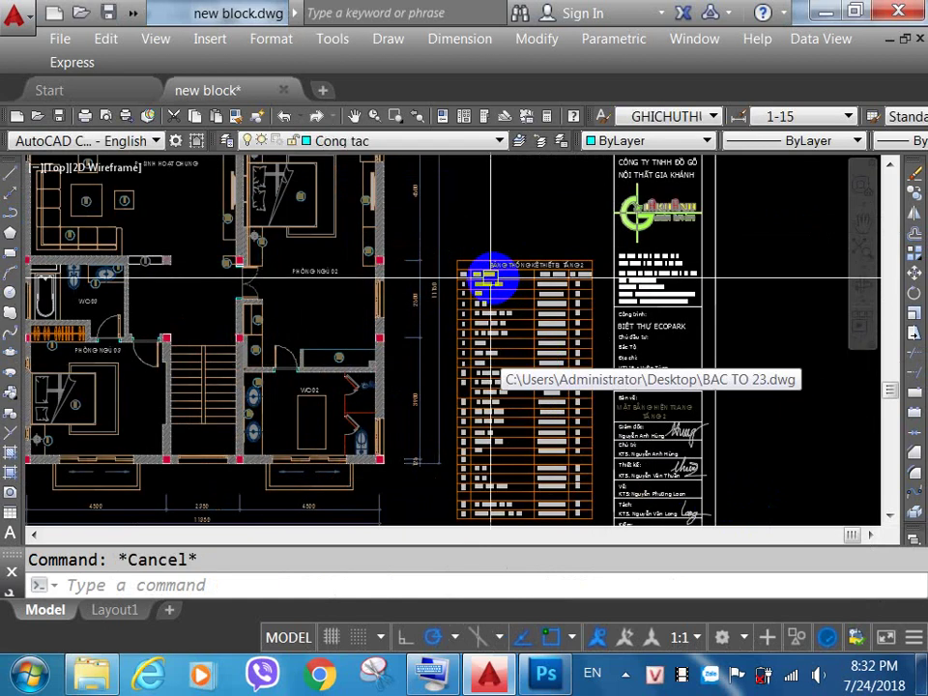
click(451, 221)
scroll(527, 348, down, 3)
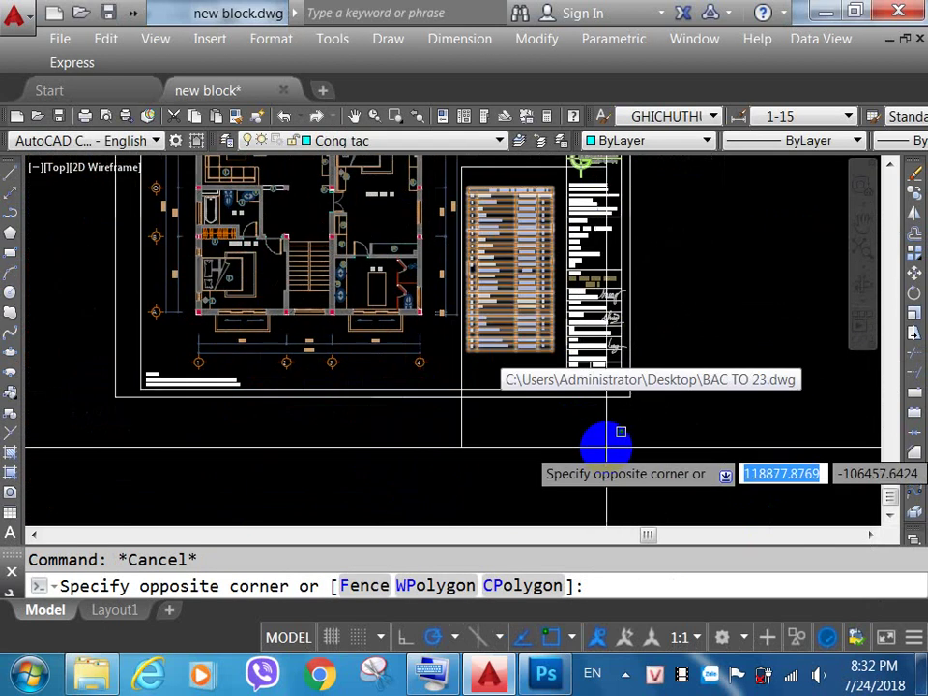
click(554, 377)
key(Delete)
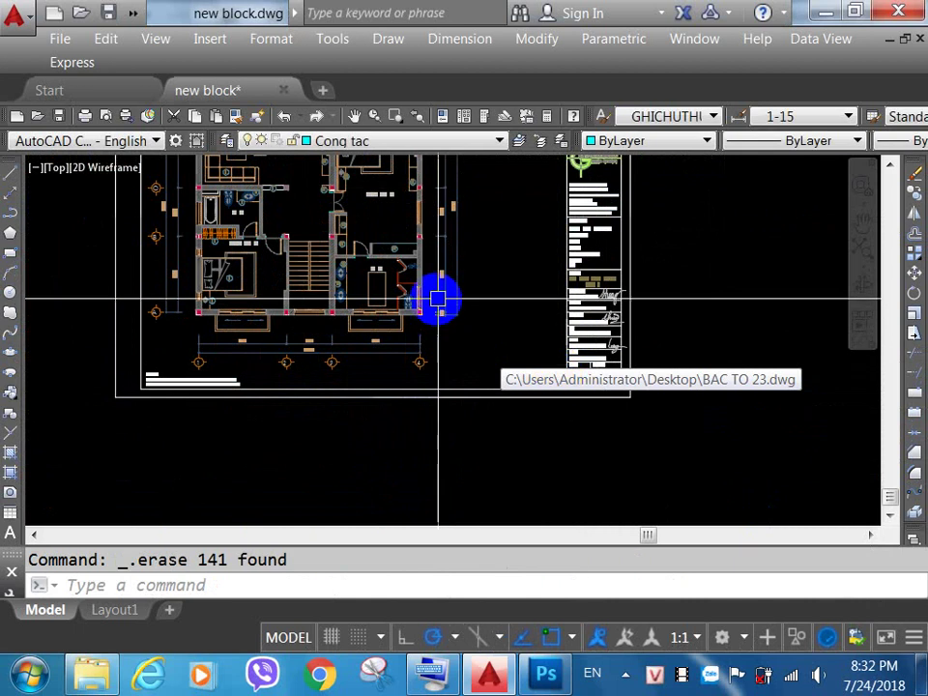
Step: Move the whole floor plan with its dimensions about 2378 units to the right inside the sheet frame
drag(453, 312, 580, 438)
scroll(487, 358, down, 2)
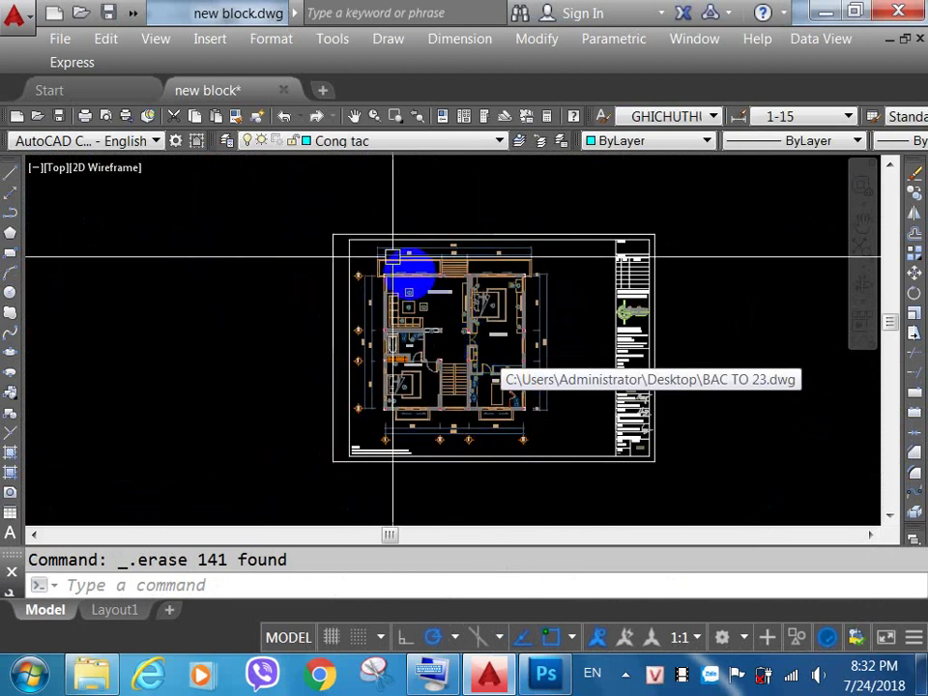
click(328, 192)
click(570, 484)
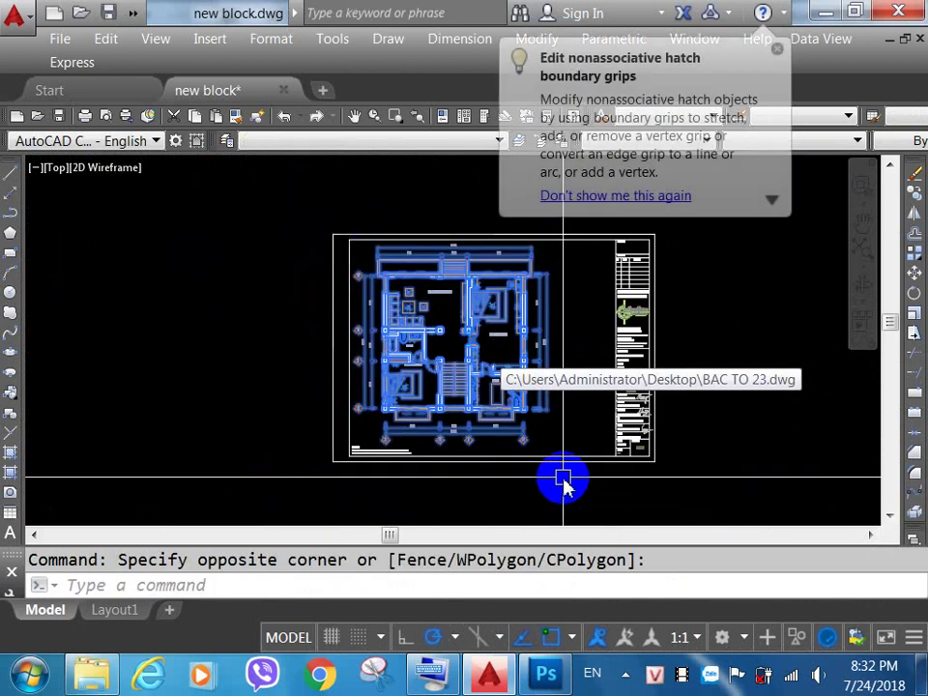
text(m)
key(Return)
click(448, 497)
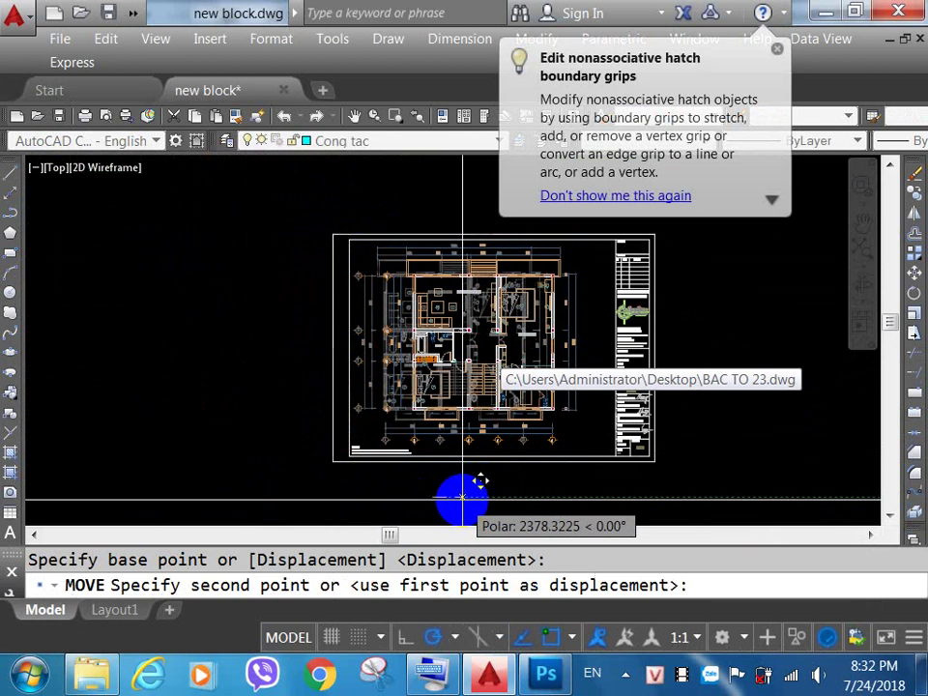
click(462, 495)
Step: Erase the P - SINH HOAT CHUNG room label in the living room
scroll(477, 328, up, 5)
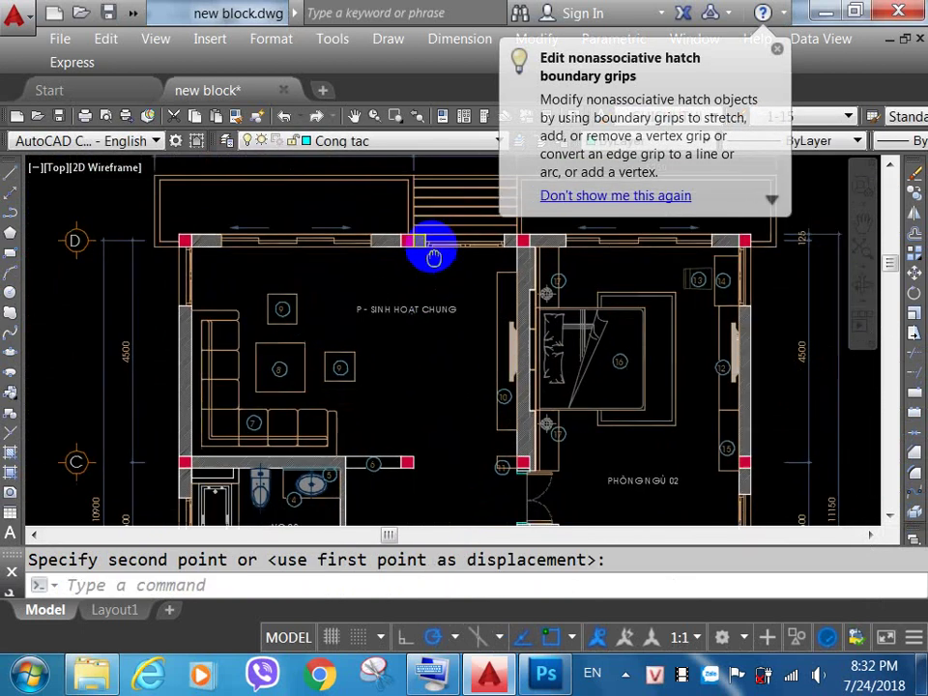
drag(434, 258, 418, 190)
click(403, 254)
click(389, 236)
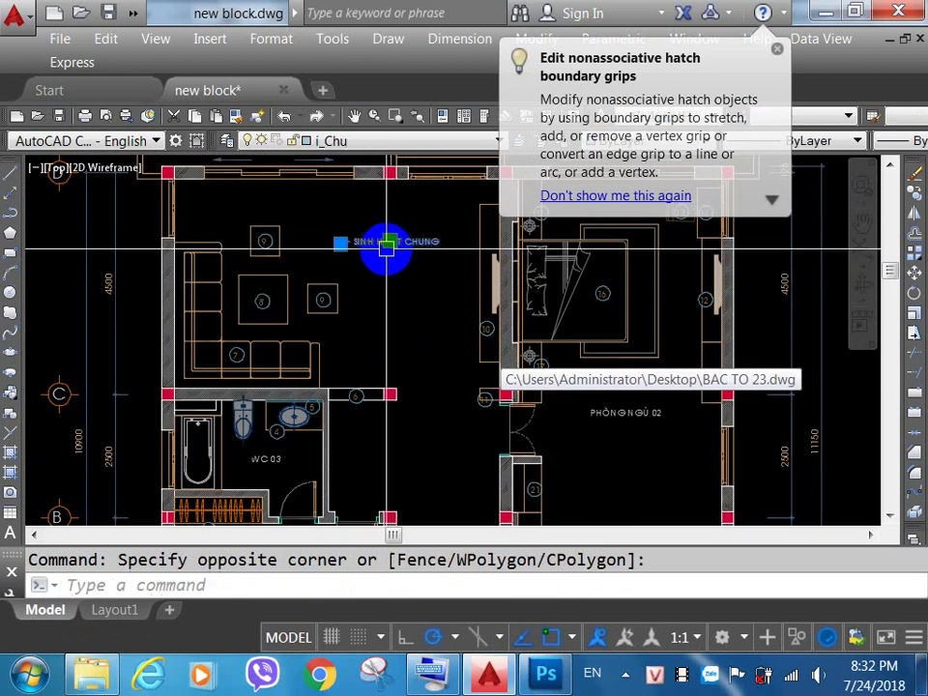
key(Delete)
Step: Erase the number 9 tag from the small table to the right of the coffee table
scroll(365, 292, up, 6)
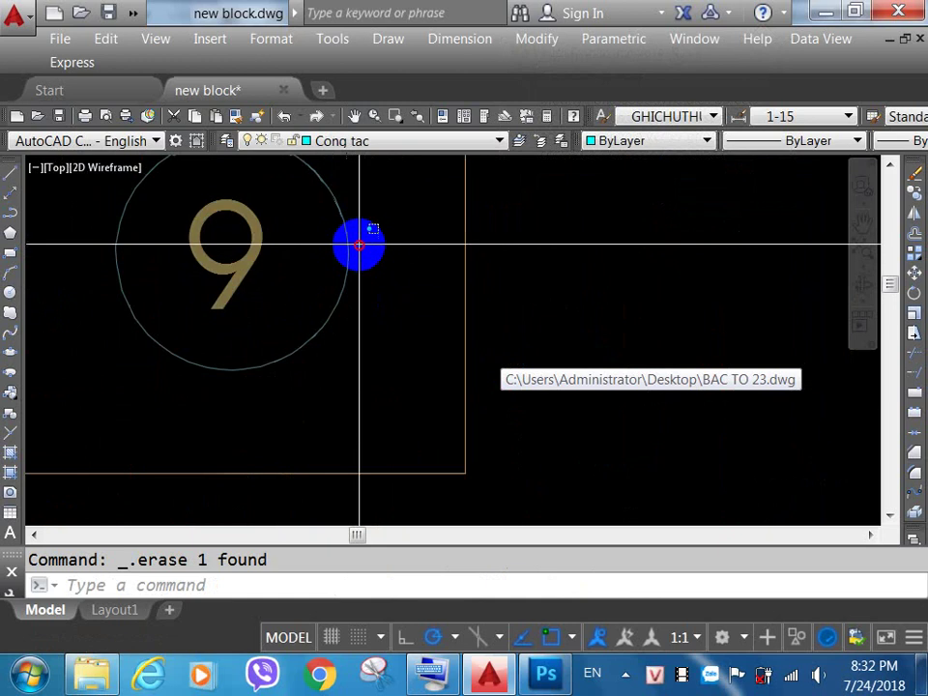
click(359, 245)
click(255, 305)
scroll(319, 317, down, 7)
key(Delete)
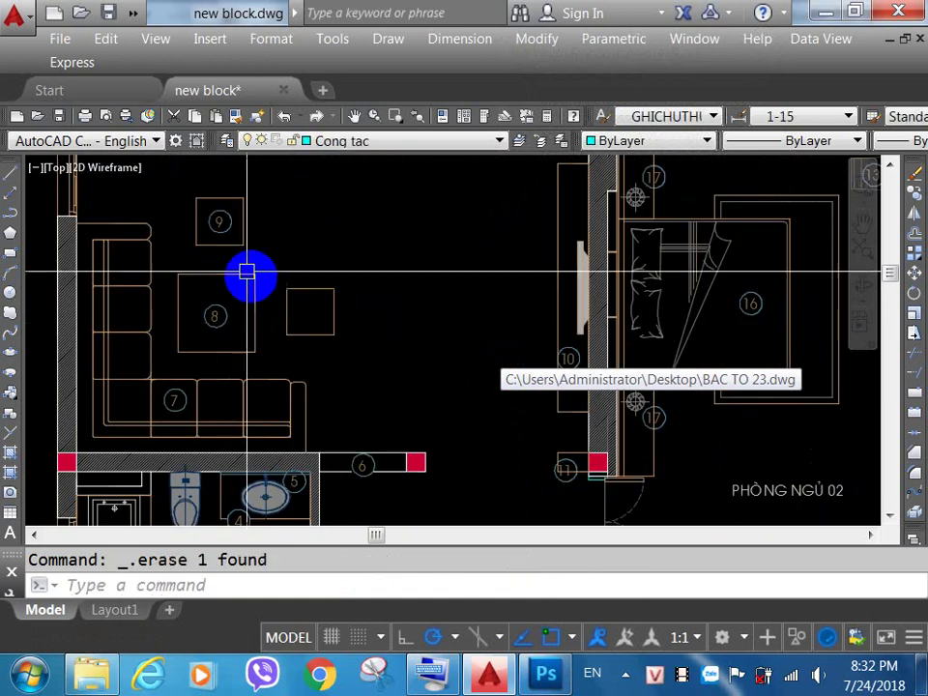
click(209, 319)
key(Escape)
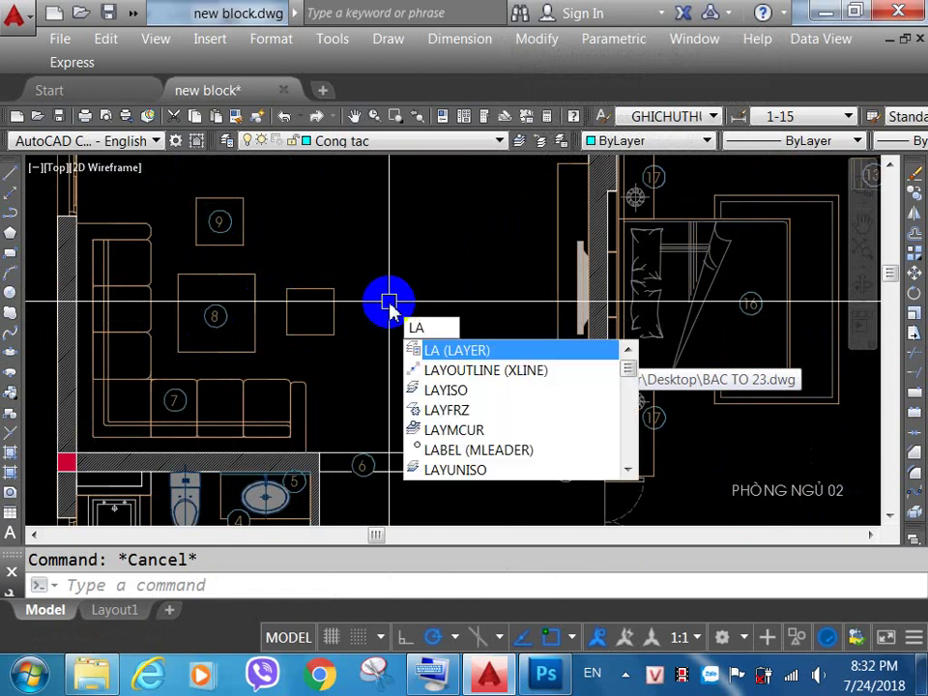
Step: Turn off the i_Noithat and Net Thay layers by picking the small table and the sofa with LAYOFF
text(F)
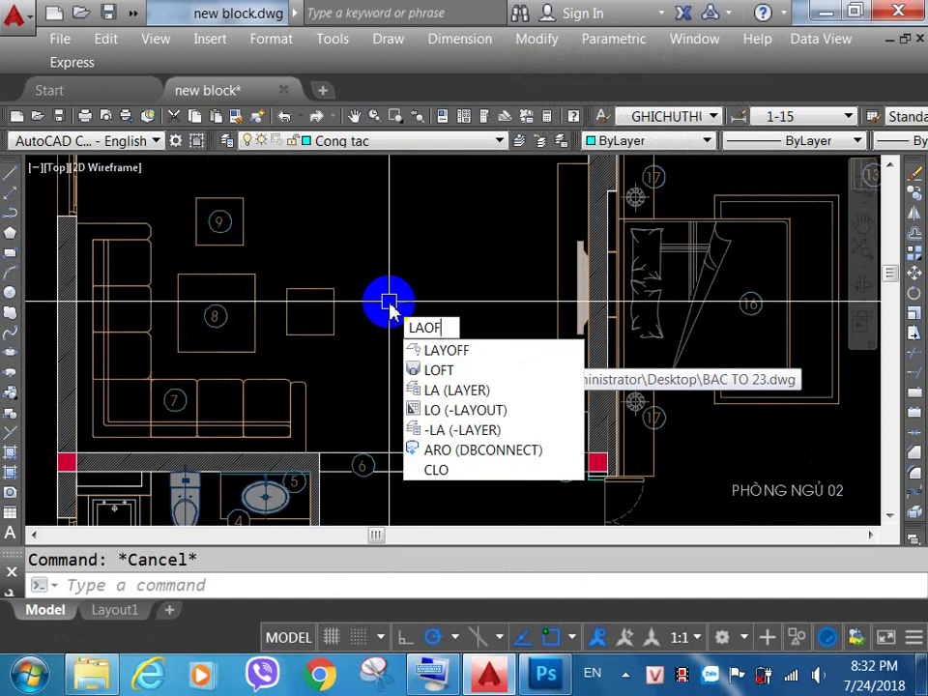
click(472, 351)
click(332, 292)
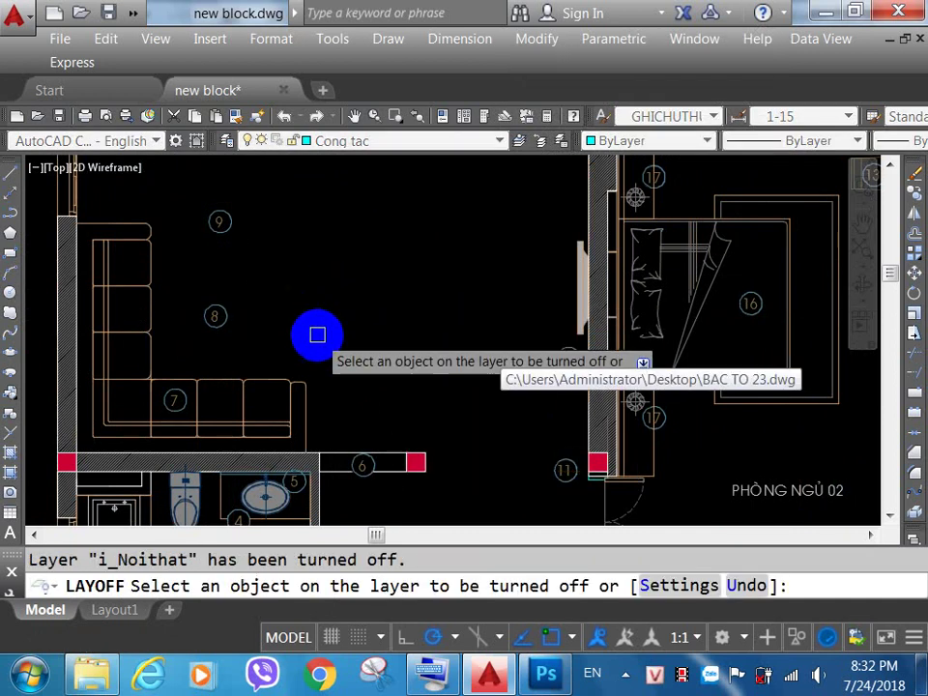
click(259, 394)
Step: Turn off layers 0, Net Manh Dam and i_Chu by picking the bed, the wardrobe and the PHÒNG NGỦ 03 label
scroll(290, 396, down, 4)
drag(336, 397, 321, 293)
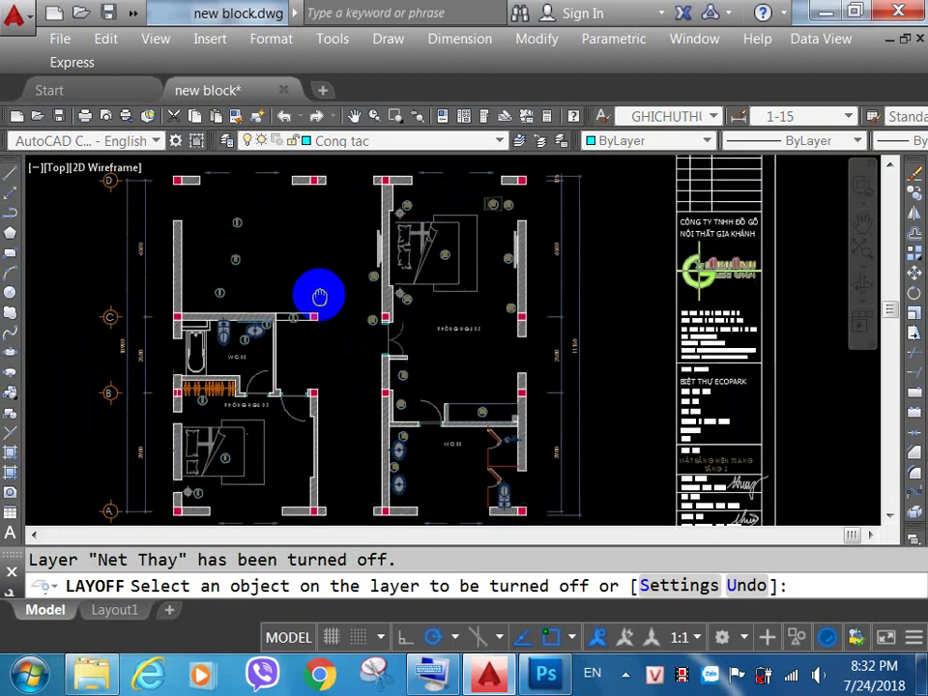
click(418, 261)
scroll(307, 367, up, 1)
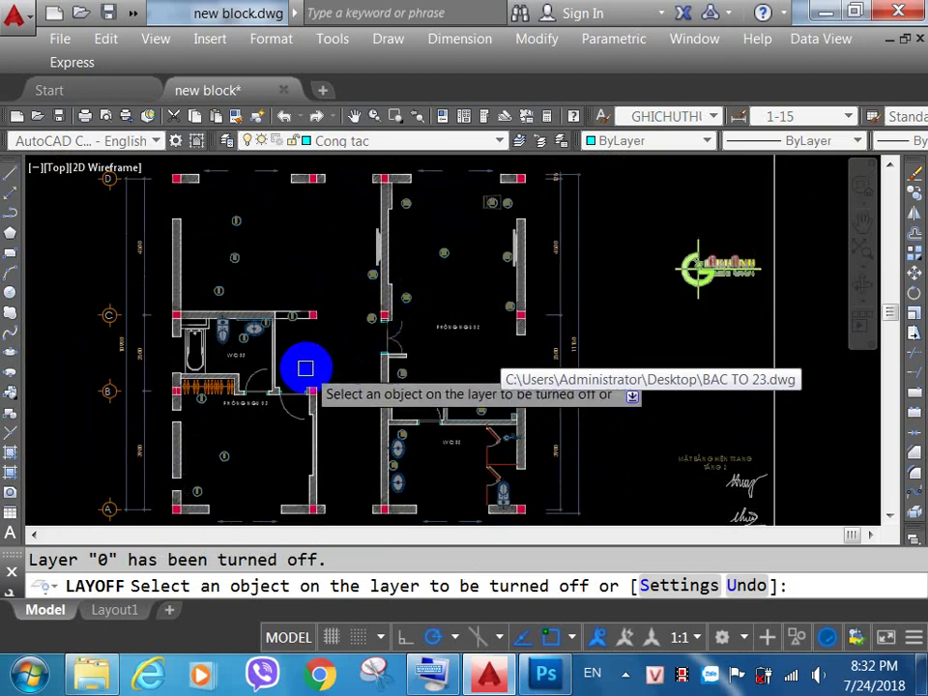
scroll(227, 392, up, 3)
click(202, 384)
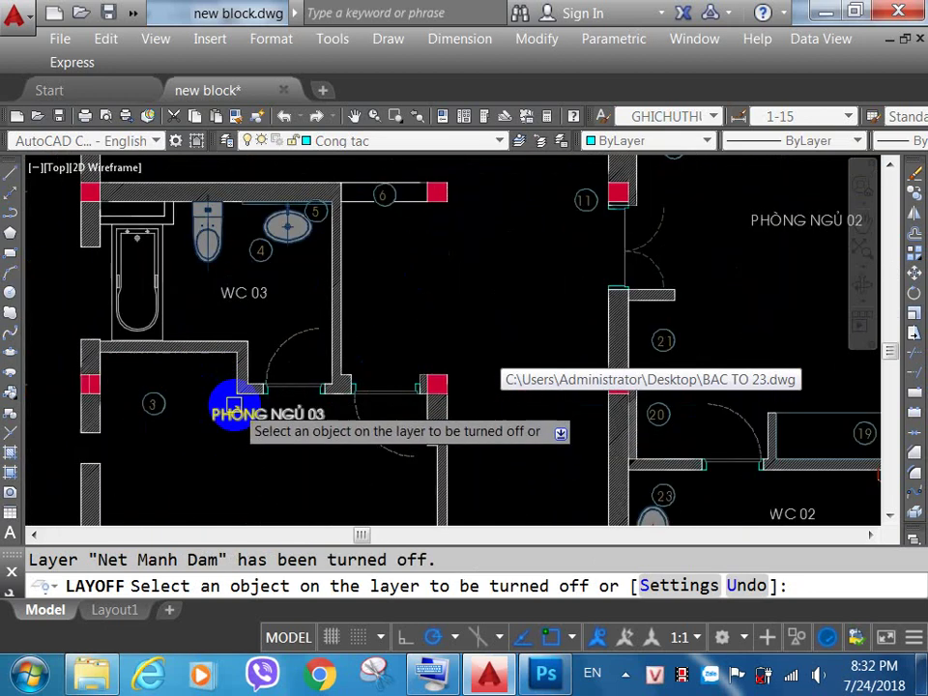
click(230, 410)
scroll(329, 431, down, 3)
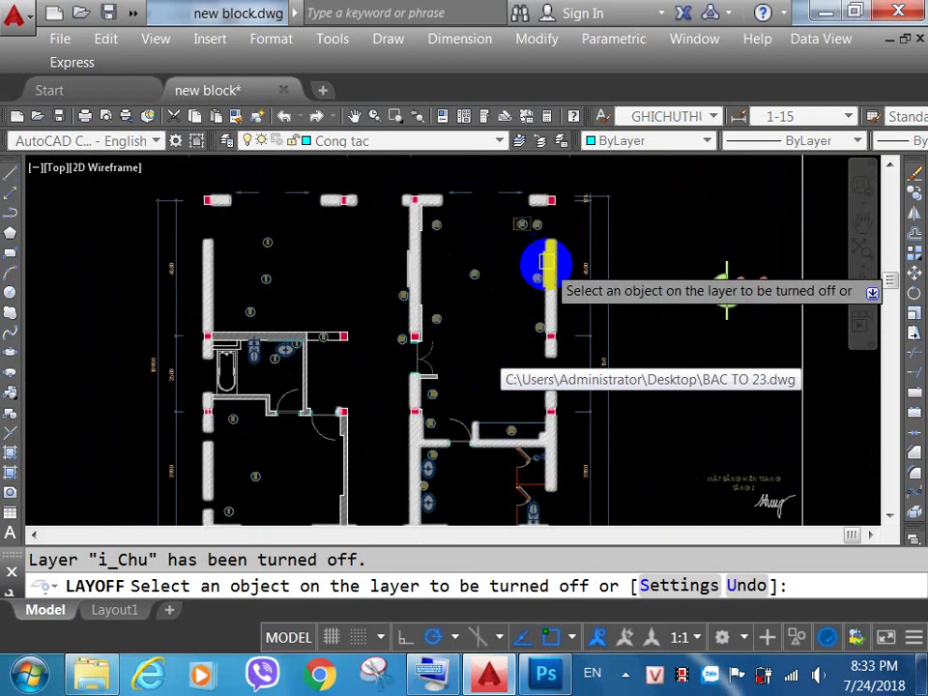
scroll(508, 244, up, 5)
key(Return)
Step: Erase number tags 13, 14, 16 and both 17 tags in the upper-right bedroom
drag(516, 243, 517, 371)
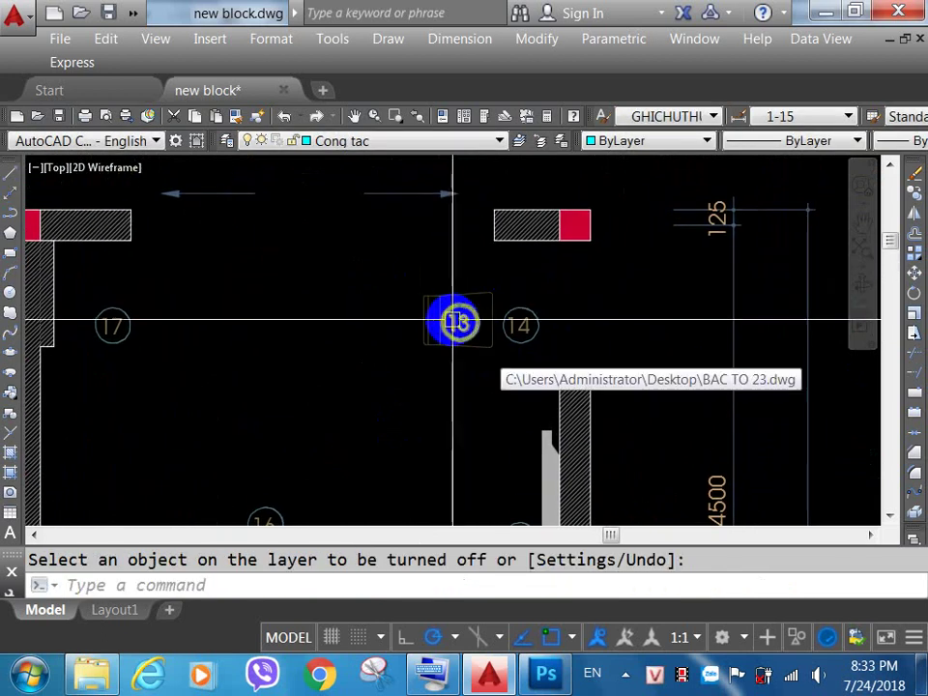
click(455, 321)
key(Delete)
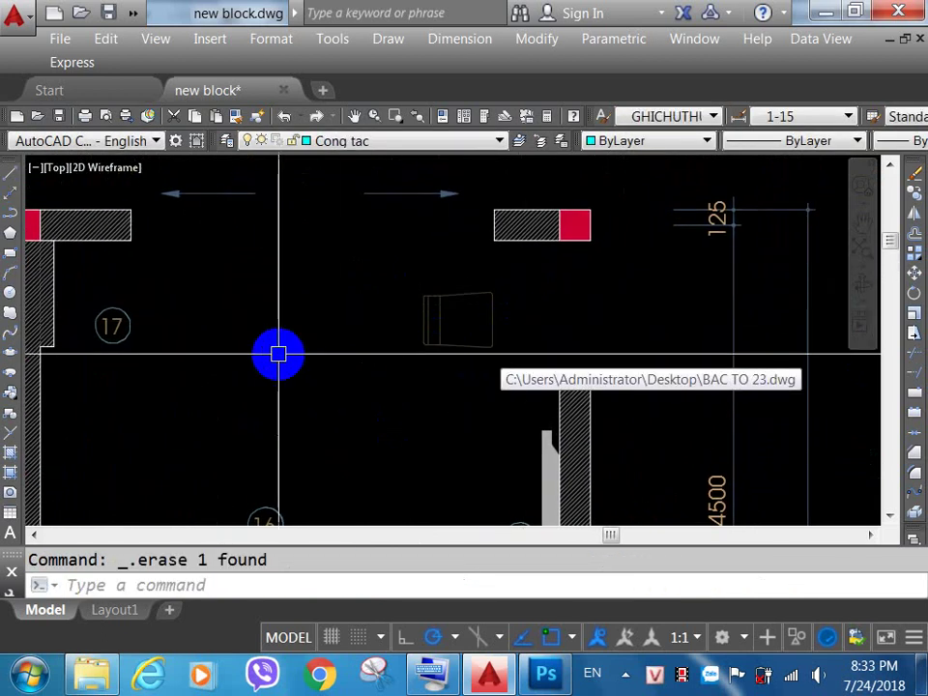
scroll(279, 356, down, 2)
click(361, 209)
click(234, 487)
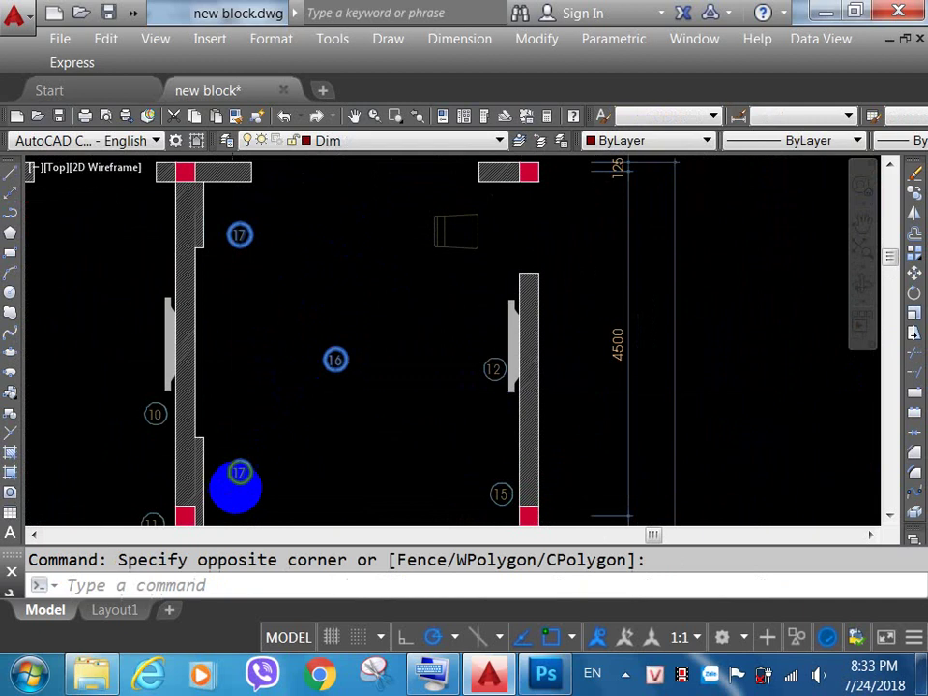
key(Delete)
Step: Erase number tags 12 and 15 along the right wall of the upper-right bedroom
mouse_move(424, 351)
mouse_down()
mouse_move(488, 203)
mouse_move(499, 263)
mouse_up()
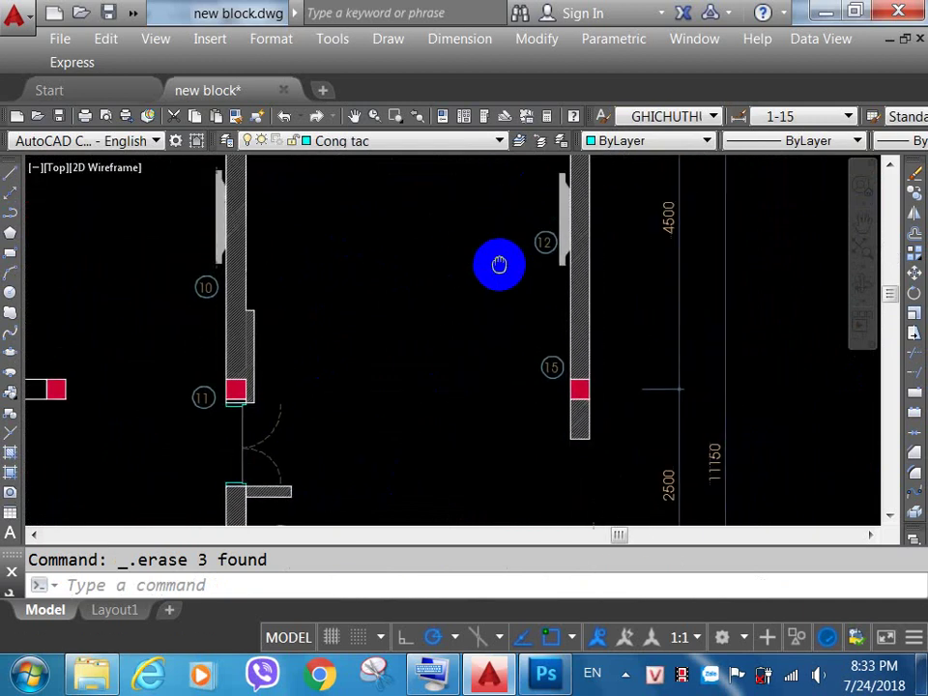
click(461, 215)
click(541, 416)
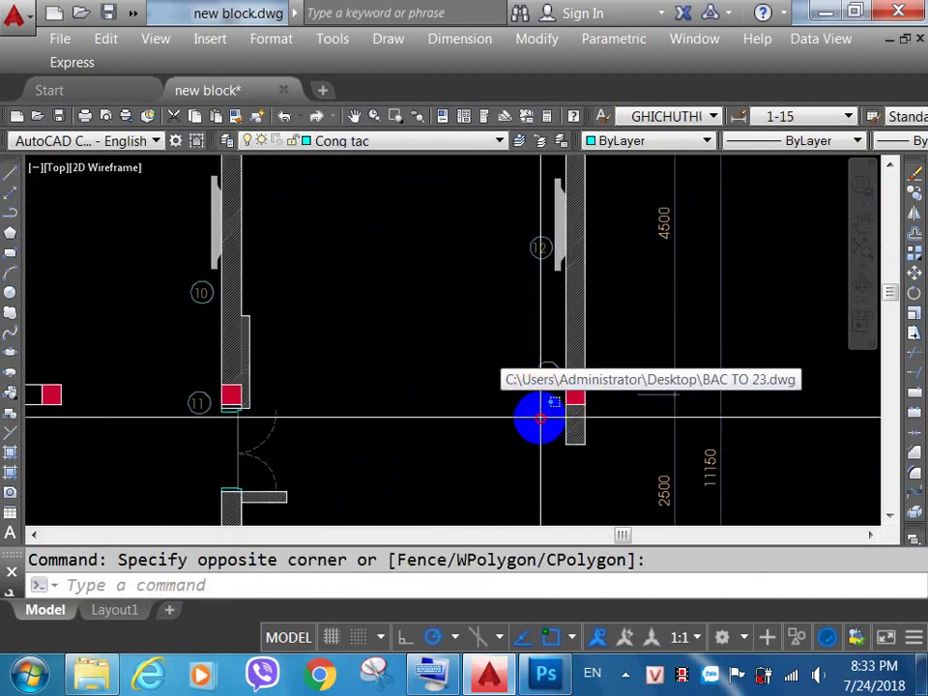
click(423, 194)
key(Delete)
drag(332, 337, 608, 412)
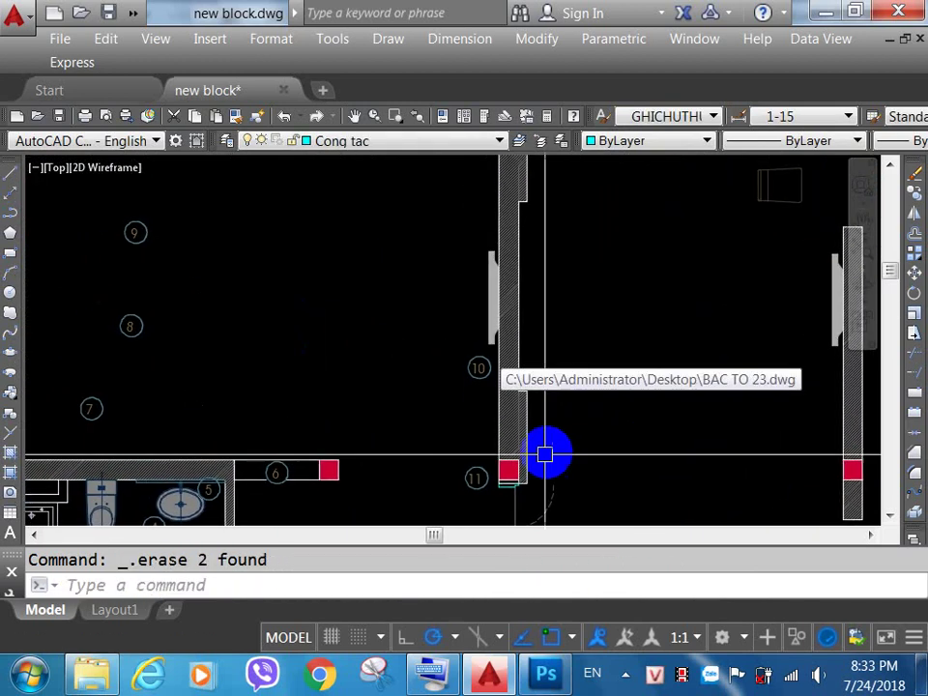
Step: Erase number tags 10 and 11 beside the middle wall and tags 7, 8 and 9 in the upper-left living room
click(474, 503)
click(419, 352)
key(Delete)
drag(352, 370, 475, 412)
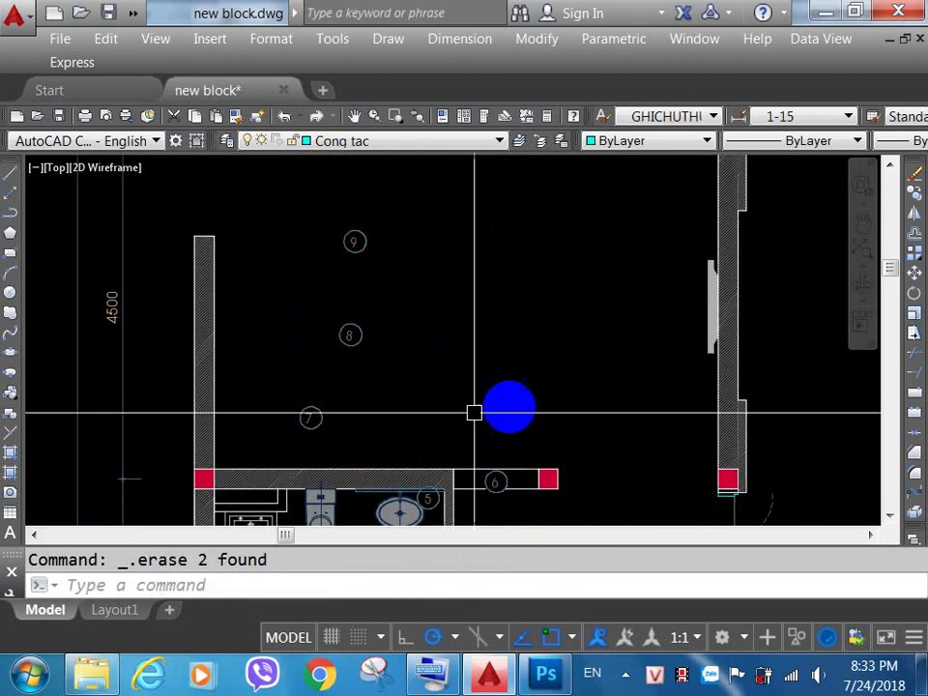
click(387, 376)
click(356, 255)
key(Delete)
Step: Erase the three remaining number tags in the lower-left bedroom
scroll(356, 255, down, 3)
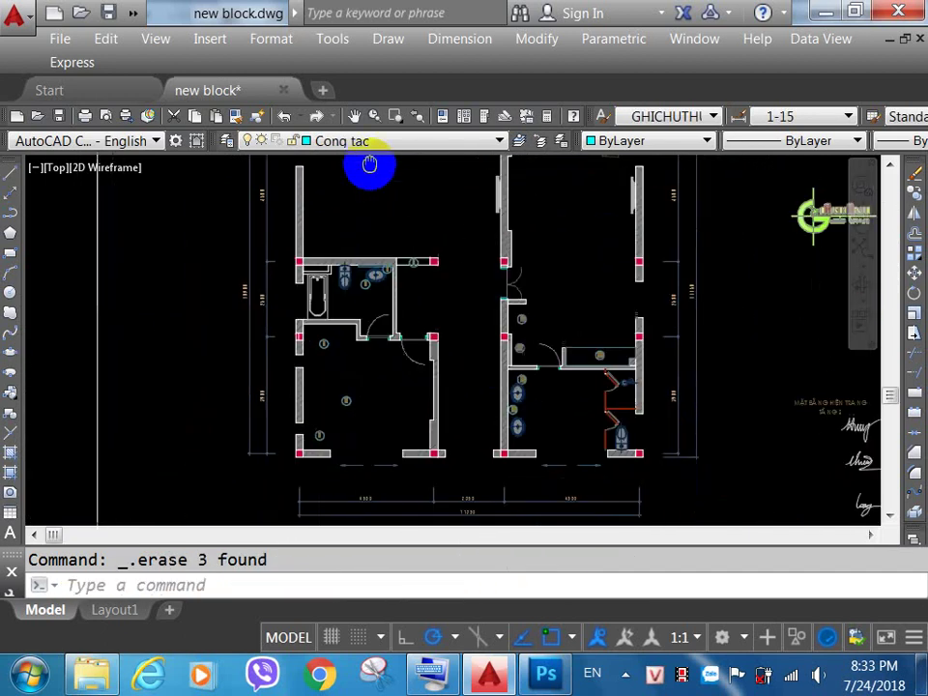
click(366, 406)
click(332, 373)
key(Delete)
click(329, 346)
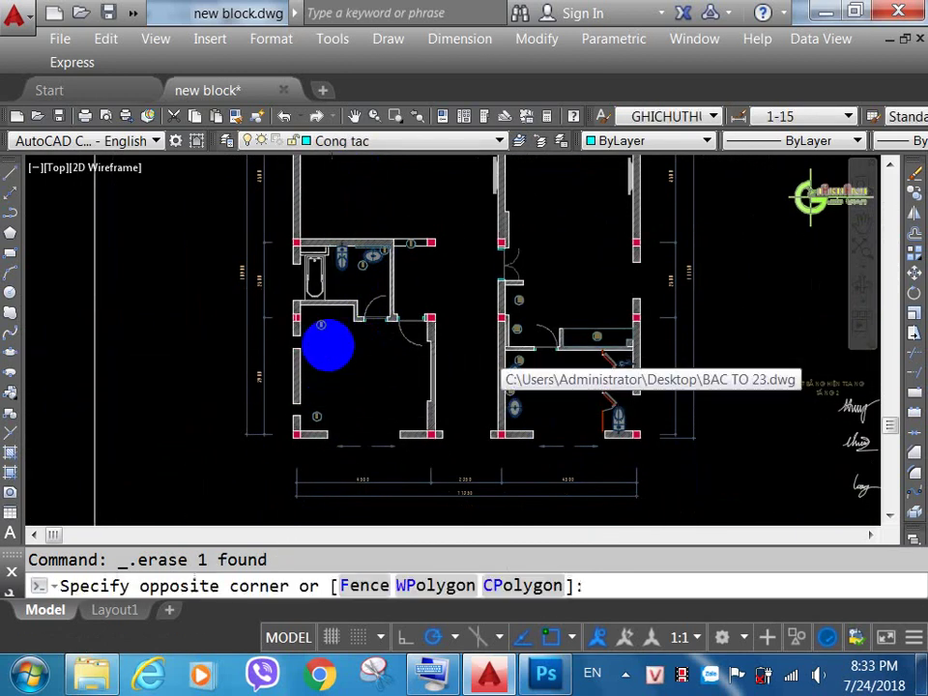
click(321, 327)
key(Delete)
click(340, 426)
click(318, 404)
key(Delete)
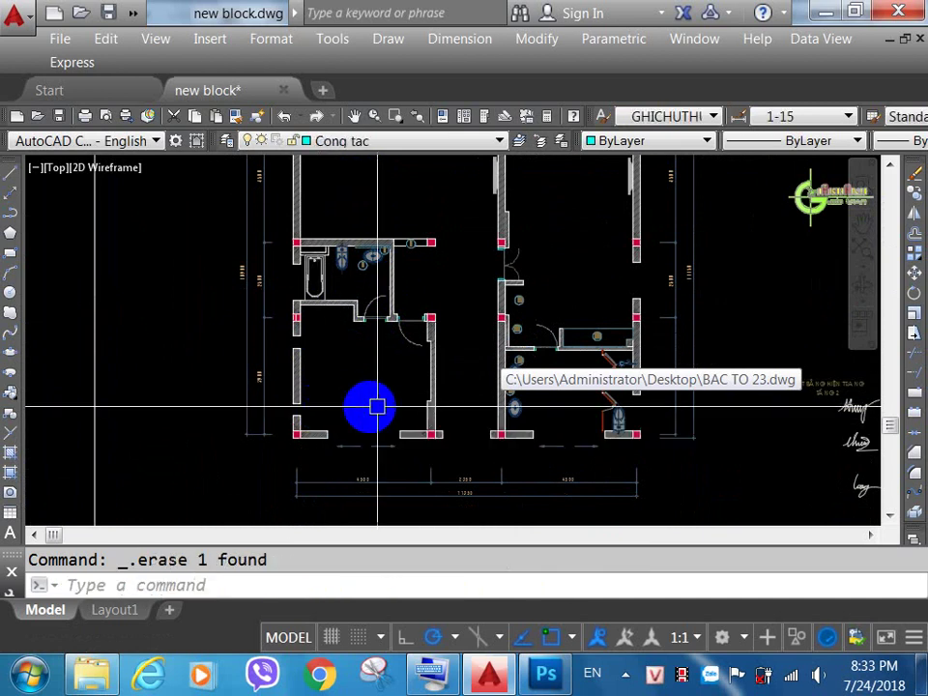
key(Escape)
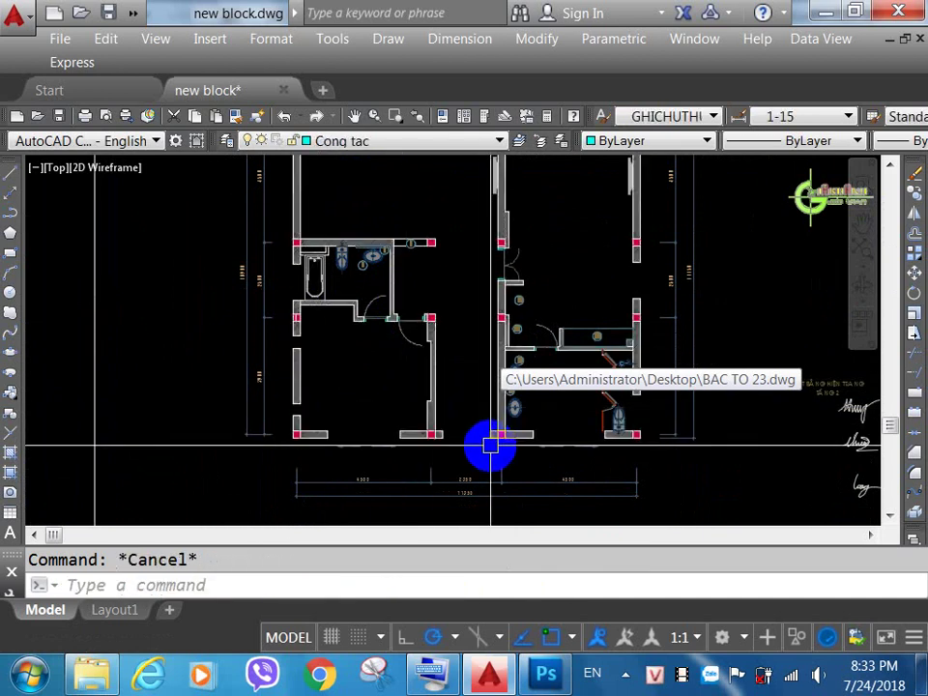
Step: Close the new block drawing without saving and open BAC TO 23 from the recent documents
click(283, 90)
click(511, 383)
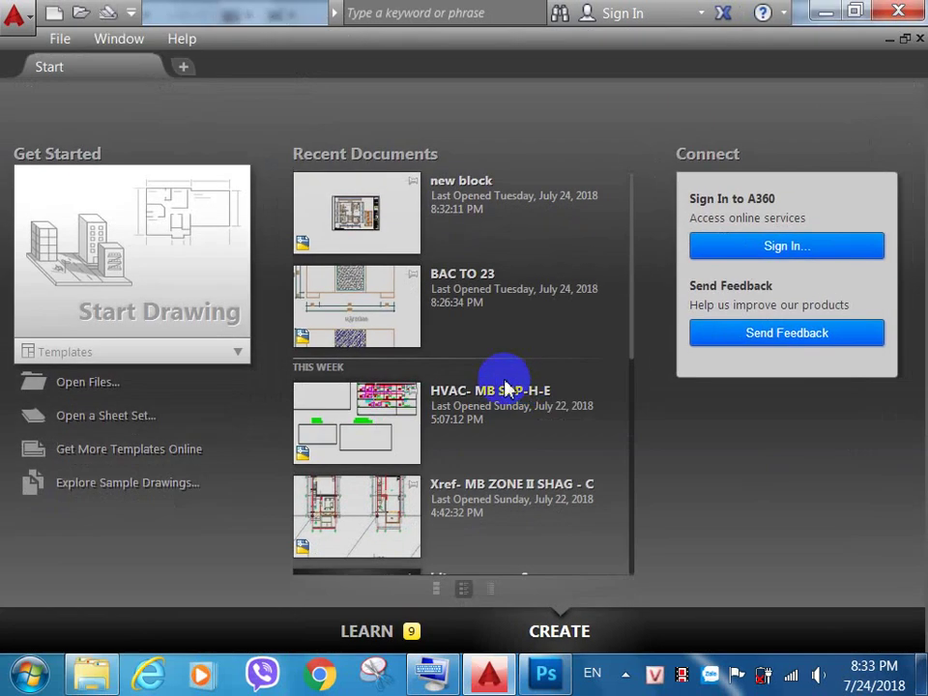
click(379, 305)
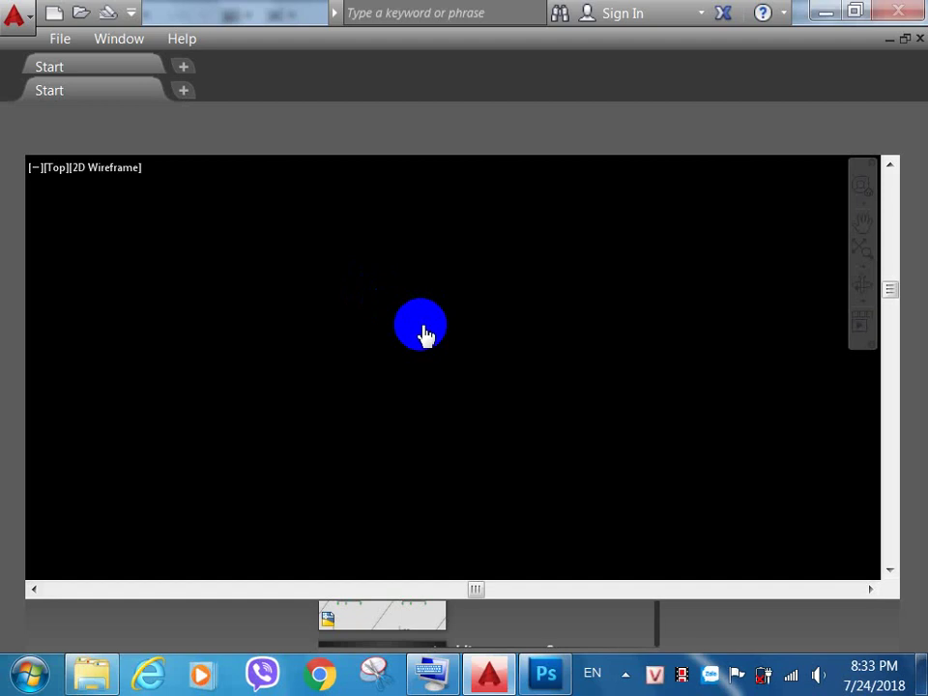
Step: Start Write Block with WBLOCK and select the whole second floor plan sheet in the stacked column as its objects
scroll(392, 365, down, 5)
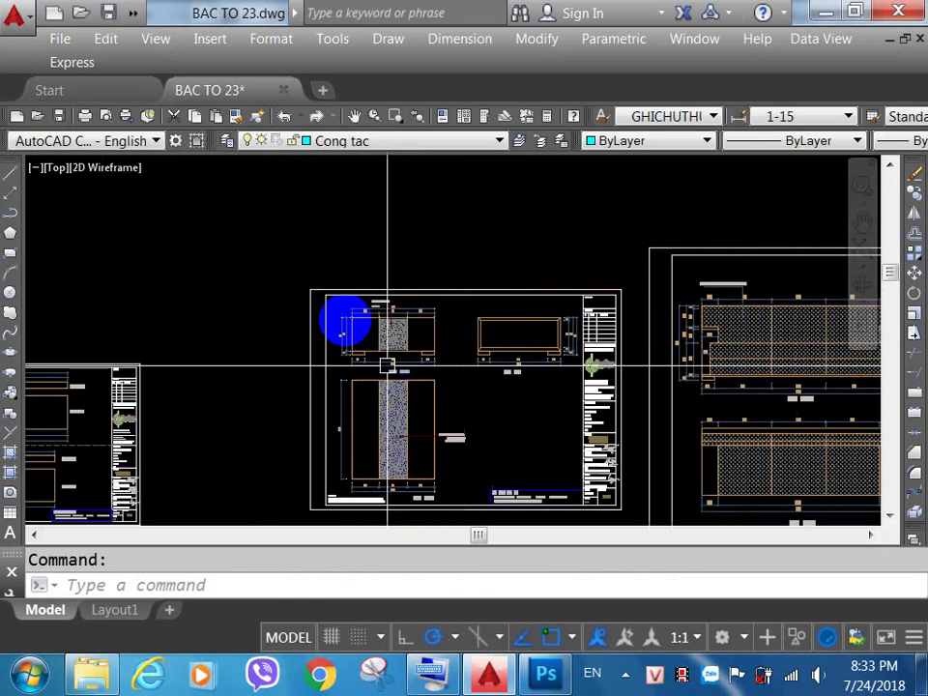
scroll(345, 322, down, 4)
drag(394, 328, 793, 374)
scroll(499, 359, down, 4)
drag(481, 426, 880, 600)
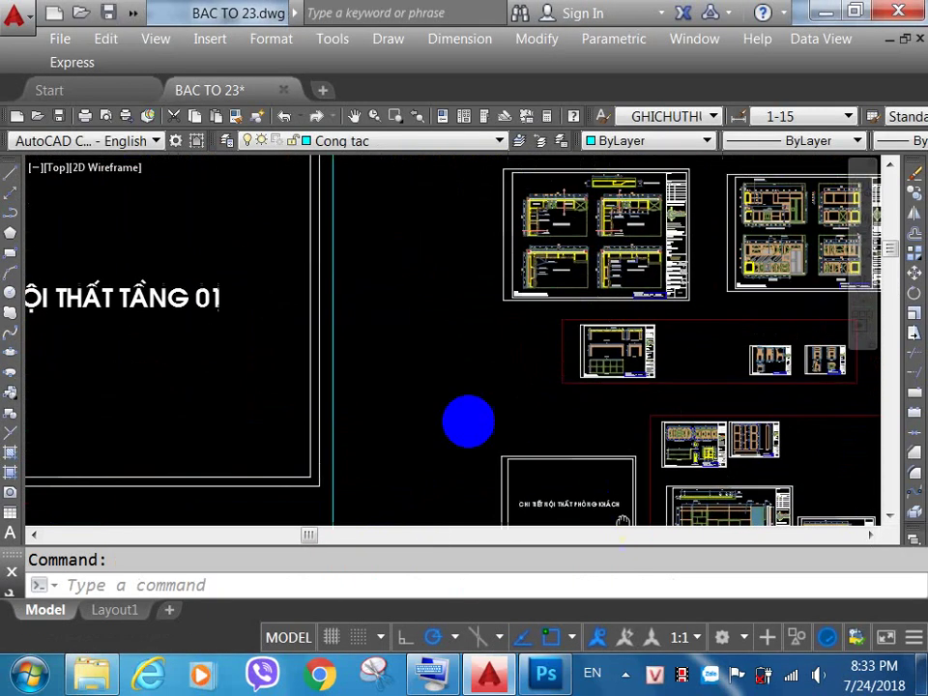
mouse_move(339, 393)
mouse_down()
mouse_move(357, 420)
mouse_move(450, 503)
mouse_up()
scroll(440, 484, down, 4)
drag(235, 399, 713, 310)
drag(438, 402, 433, 326)
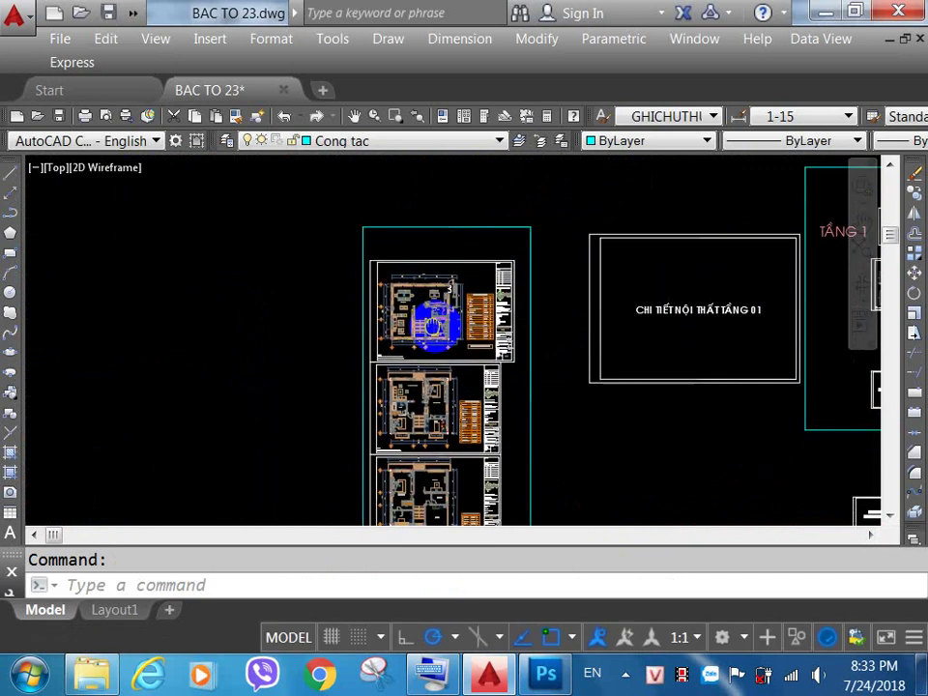
key(Return)
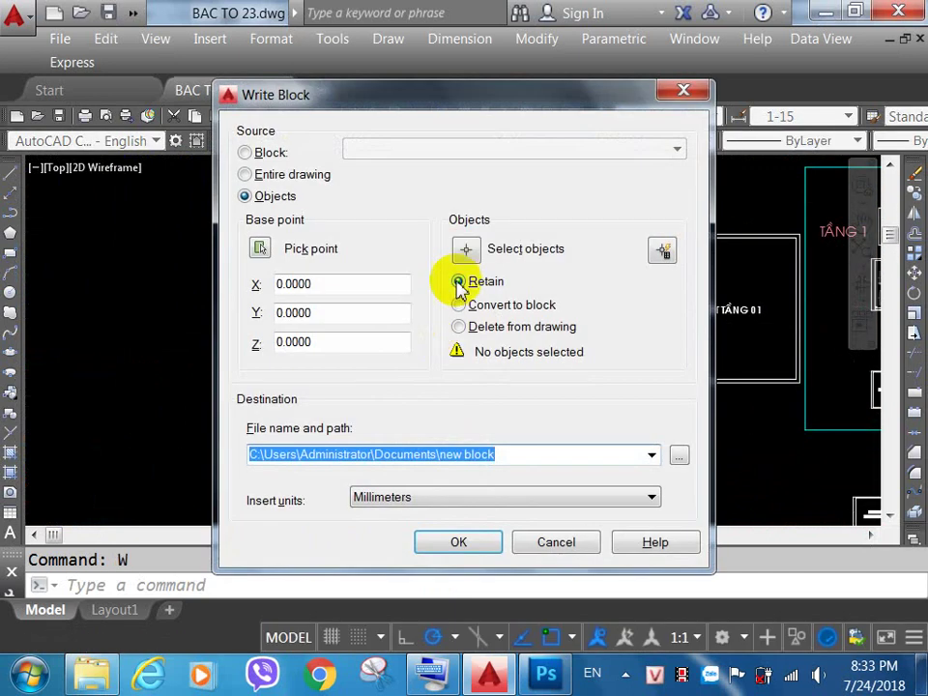
click(467, 250)
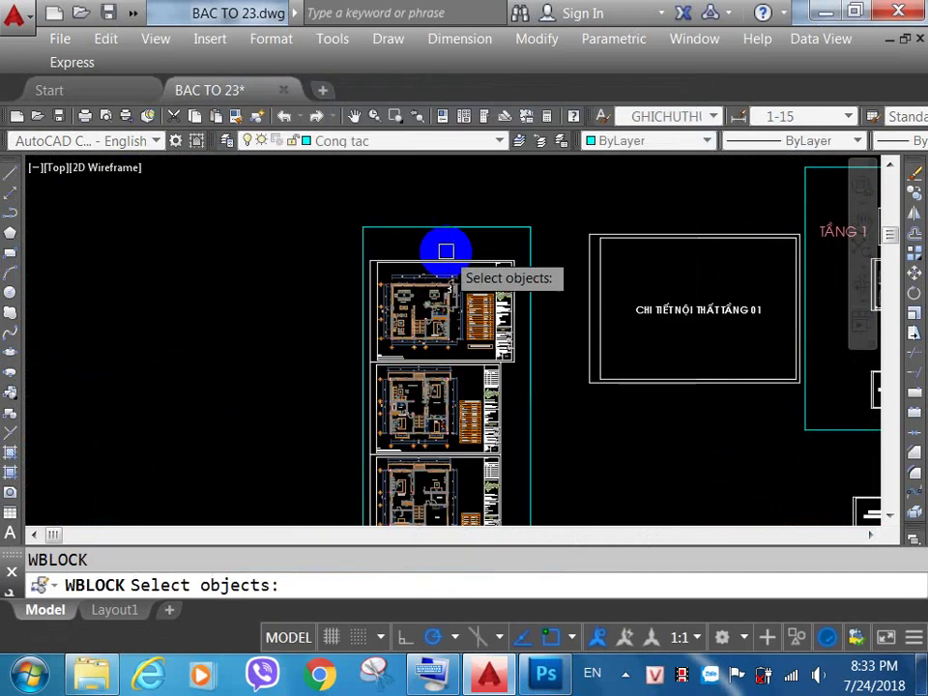
click(322, 346)
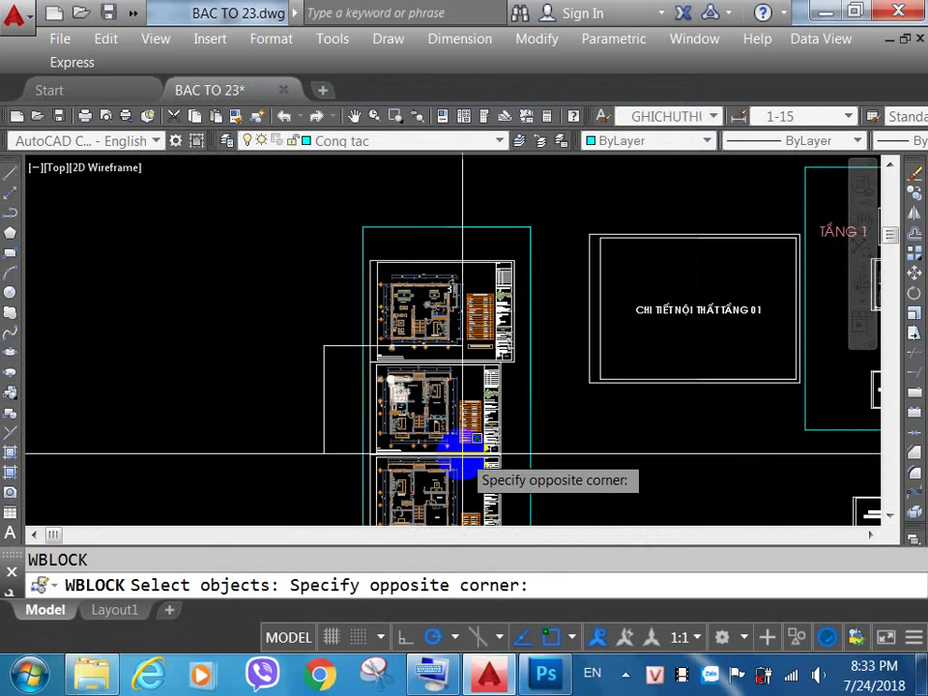
click(525, 467)
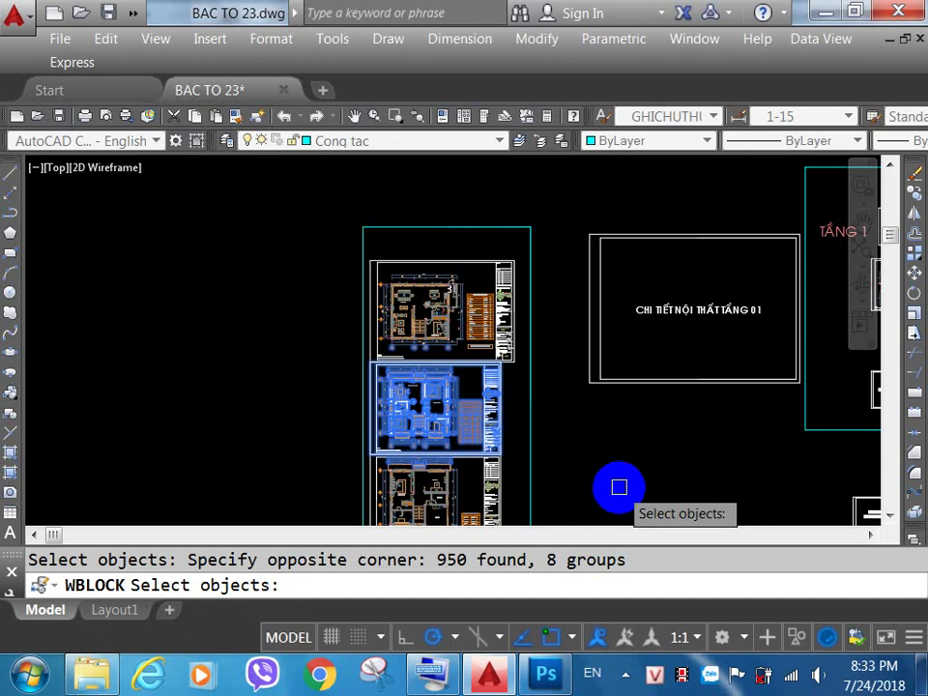
key(Return)
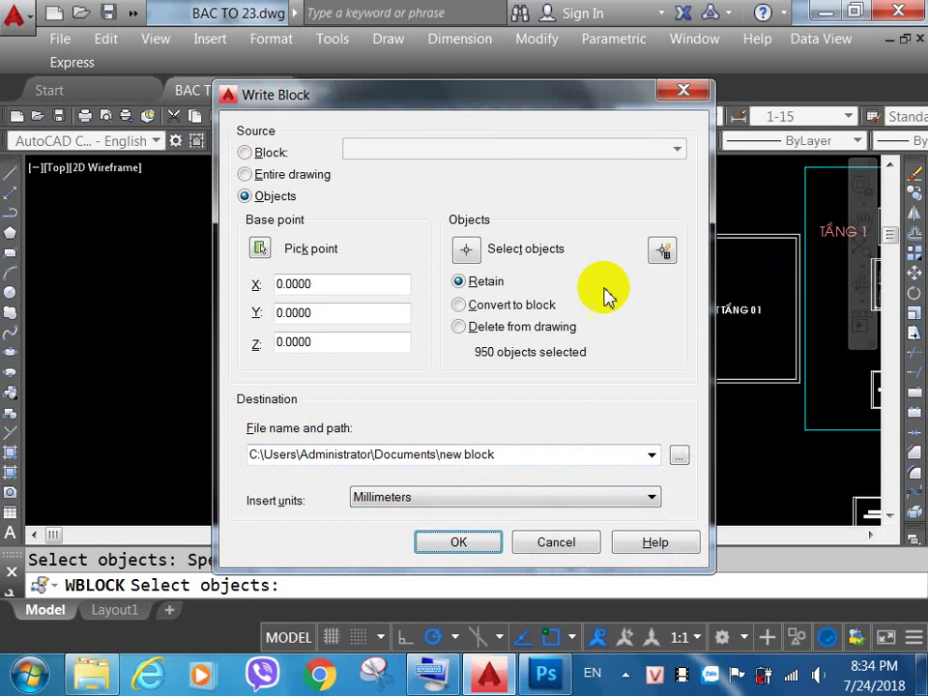
Step: Set the destination to the Desktop with the file name new block and write the selected sheet out
click(678, 458)
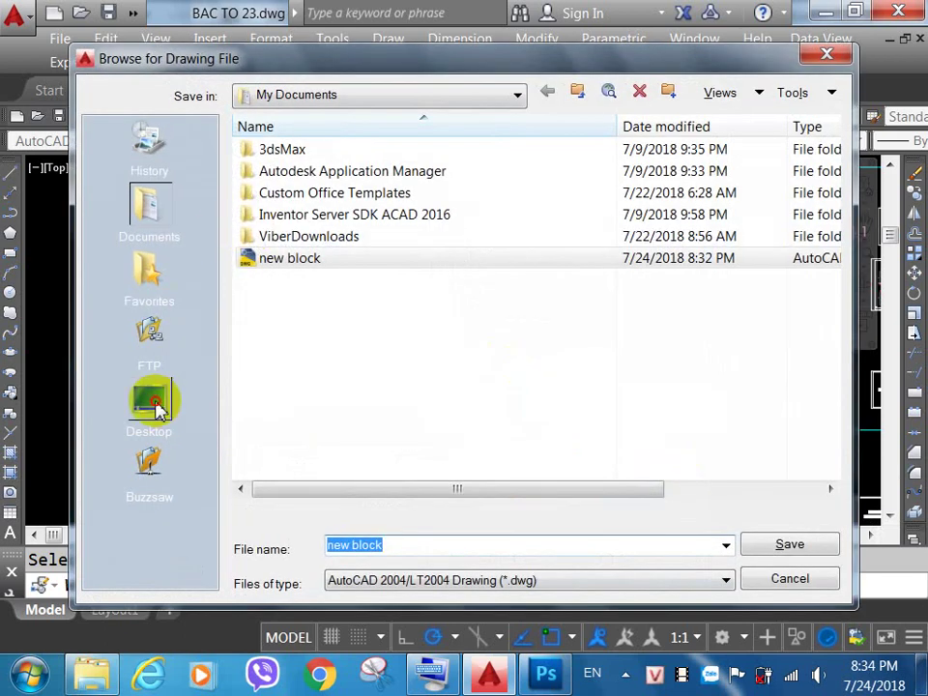
click(158, 409)
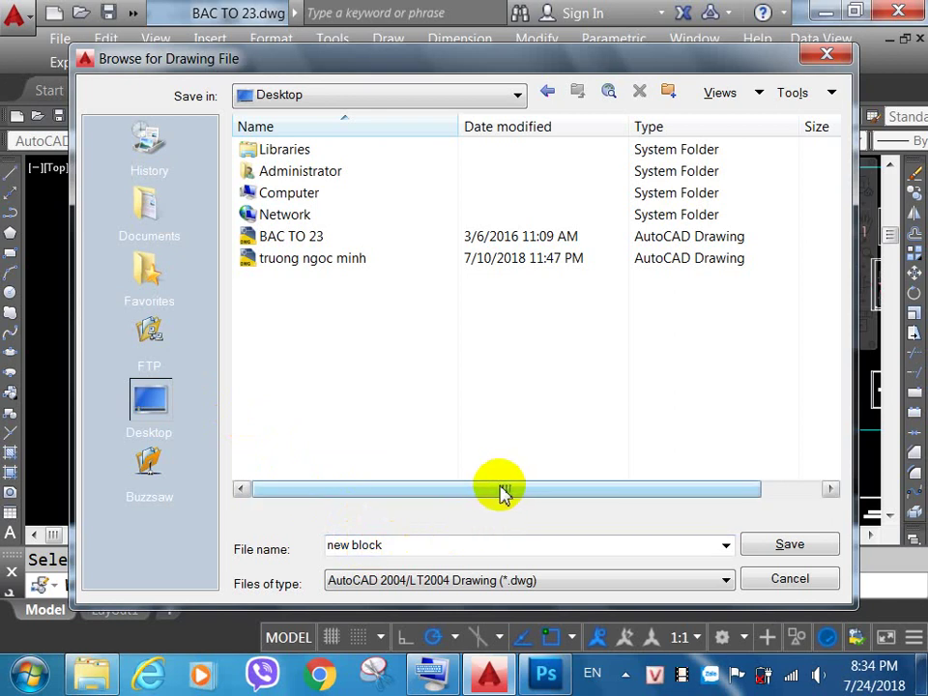
click(791, 545)
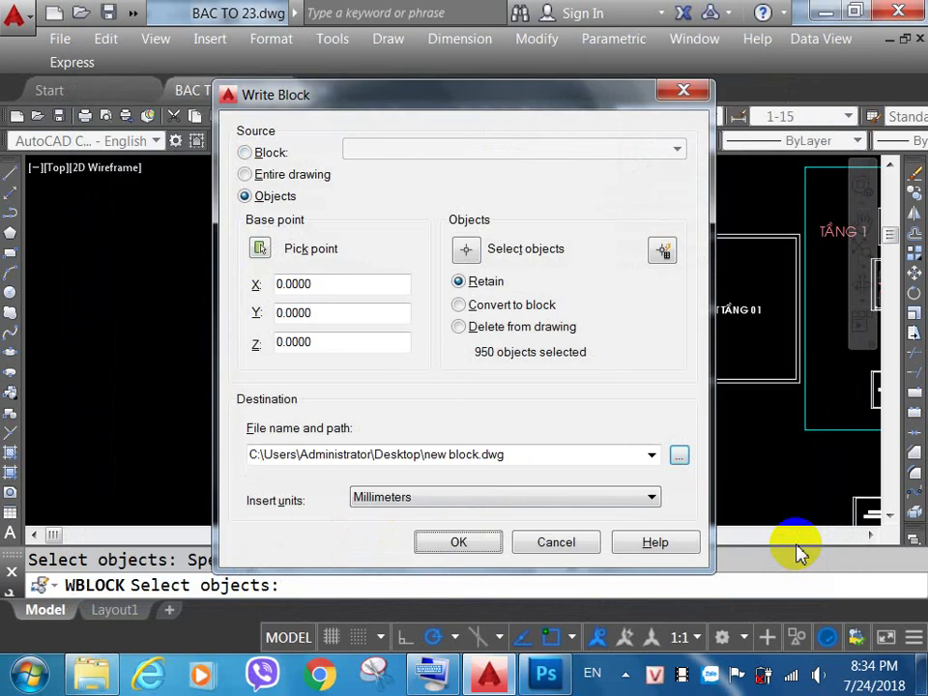
click(459, 543)
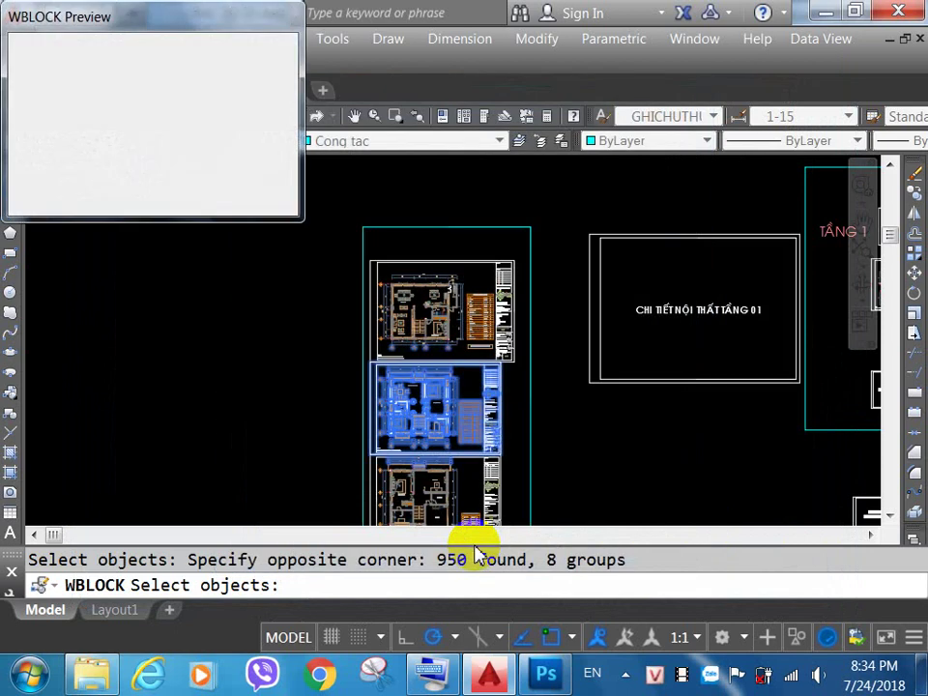
key(Return)
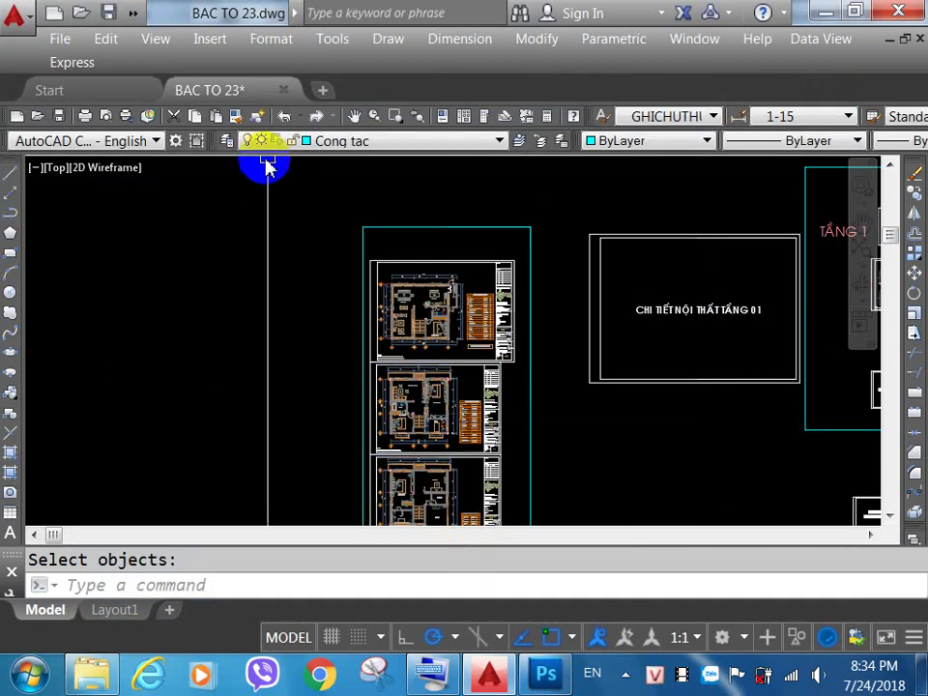
Step: Close BAC TO 23 without saving and open new block from the recent documents
click(288, 89)
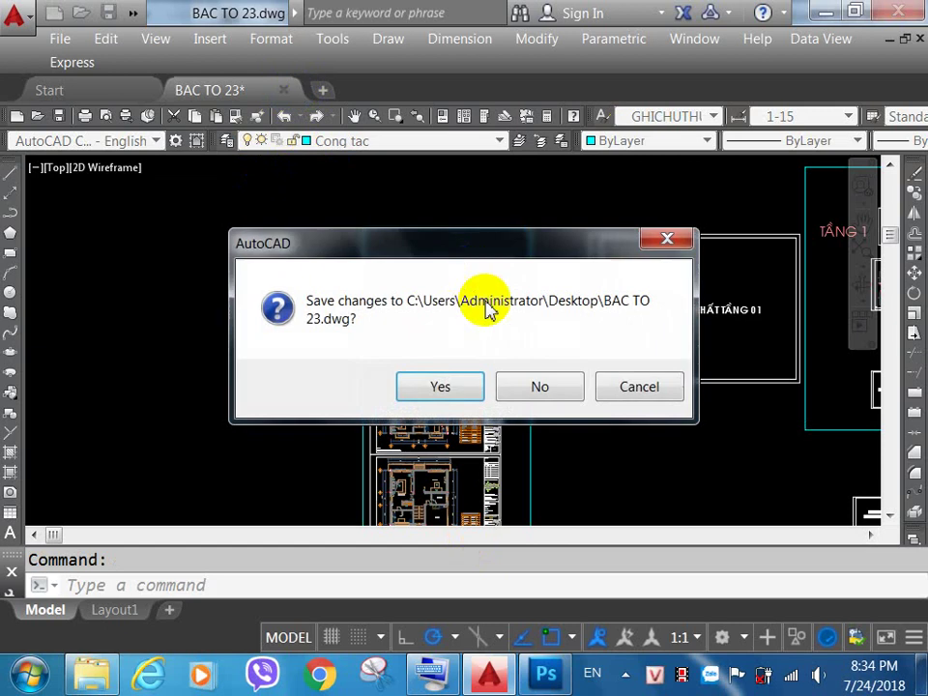
click(539, 386)
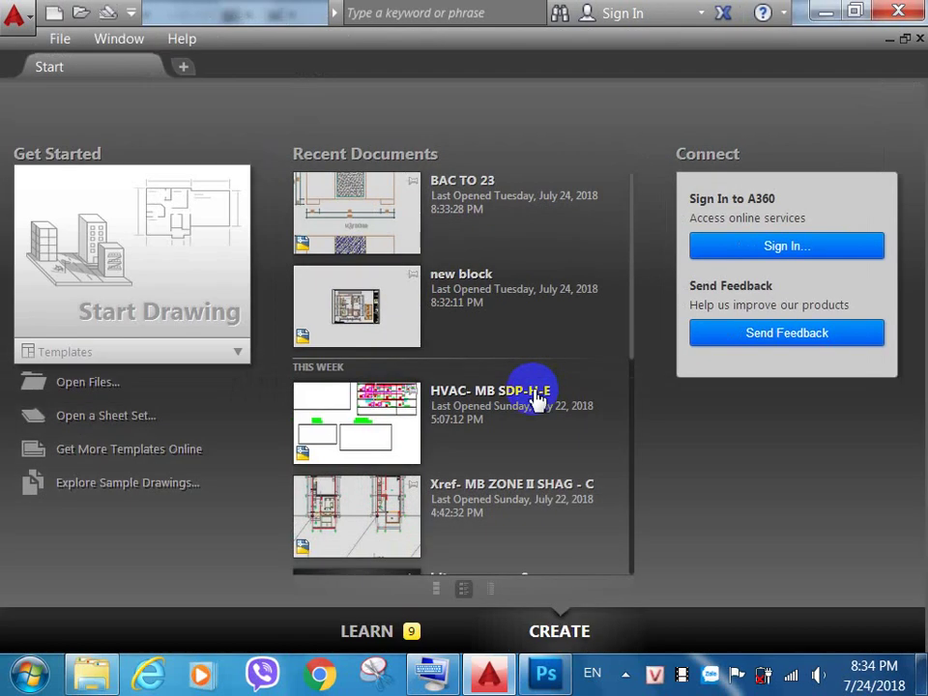
click(372, 314)
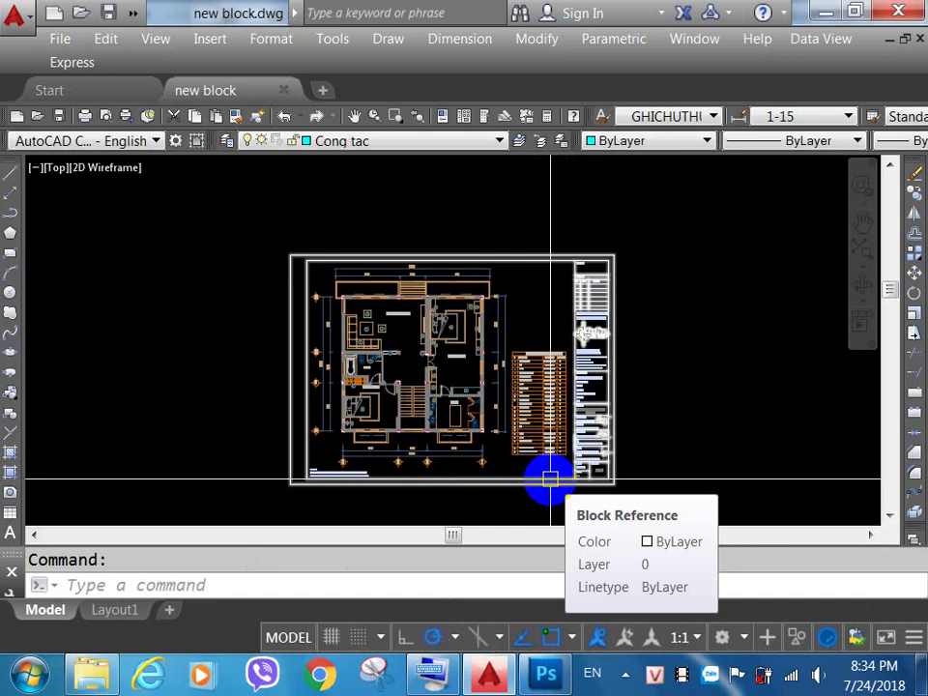
Step: Run LAYOFF and turn off the furniture layers, including Net Thay, by picking the square table and the sofa in the living room
text(LA)
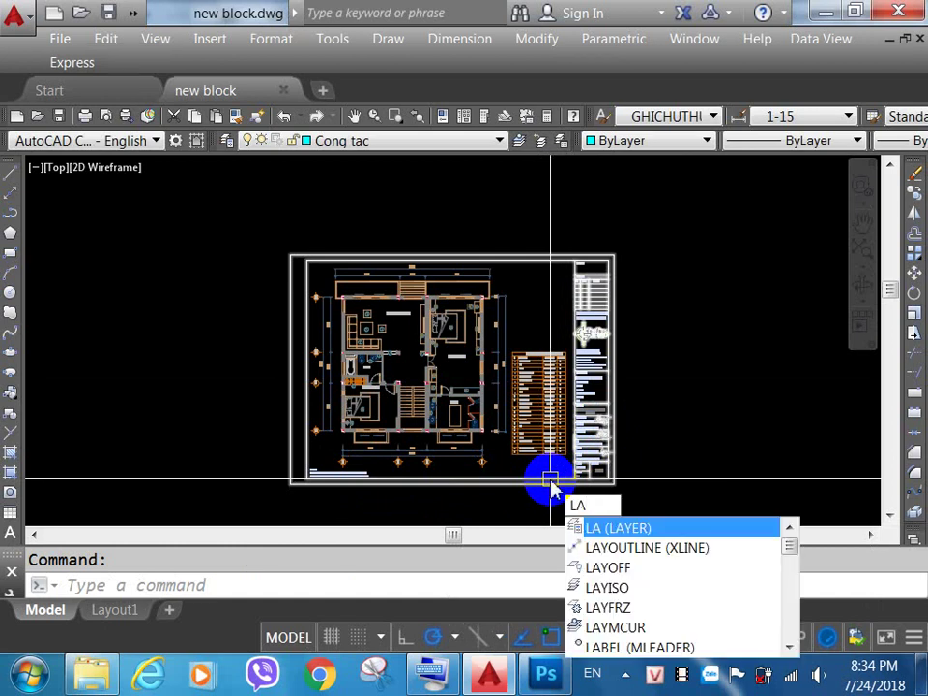
text(O)
key(Return)
click(550, 480)
text(F)
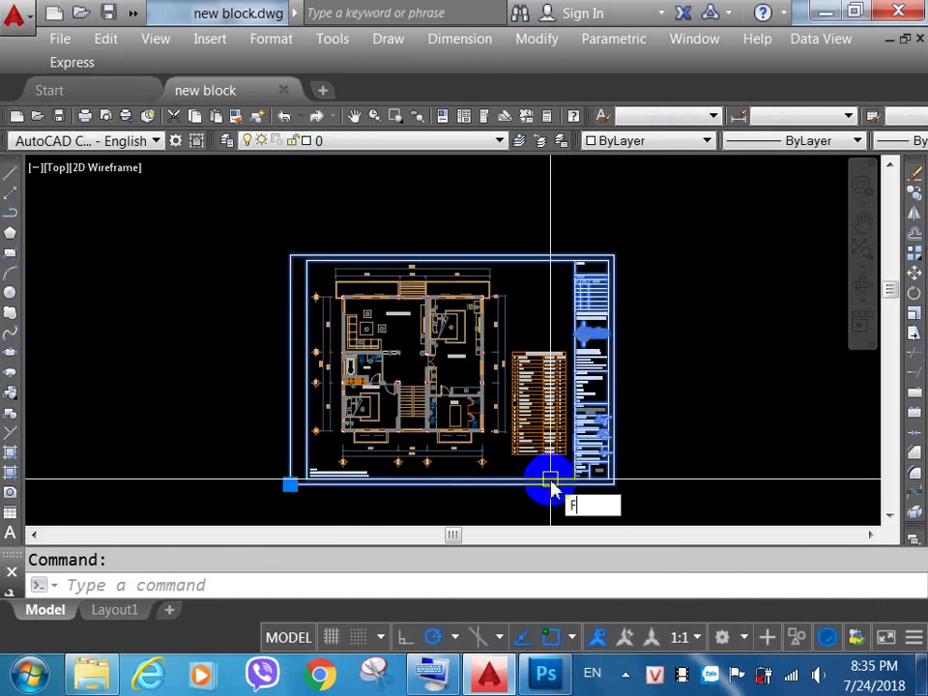
key(BackSpace)
text(LAY)
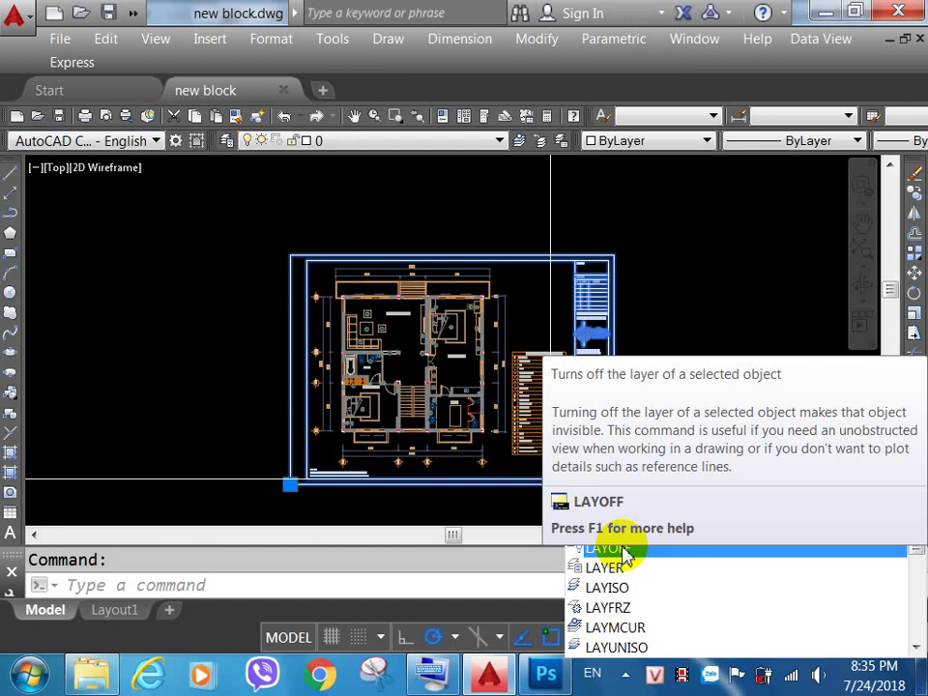
click(624, 550)
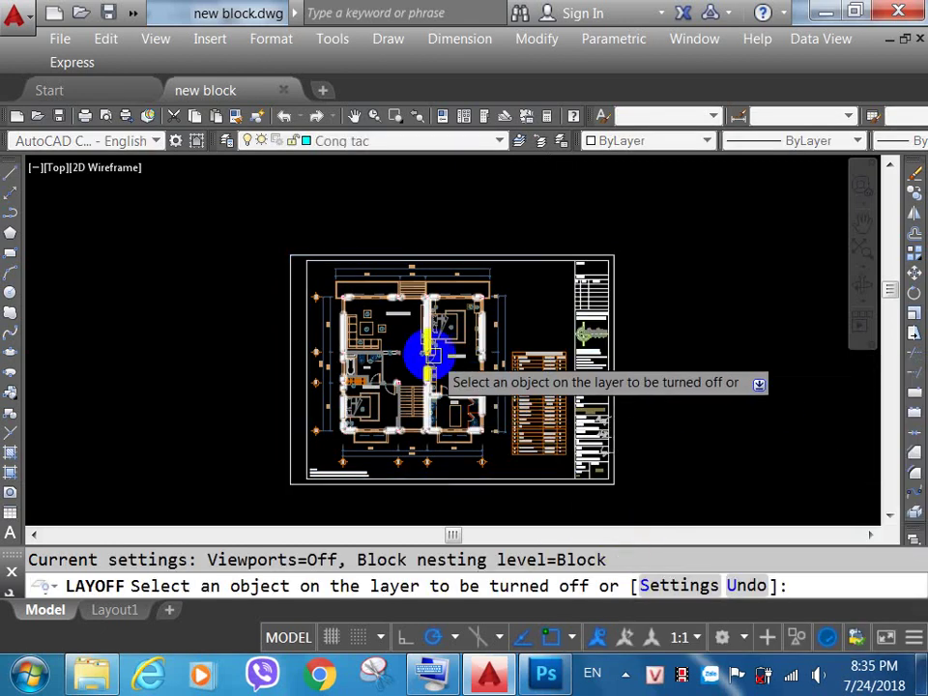
scroll(432, 356, up, 8)
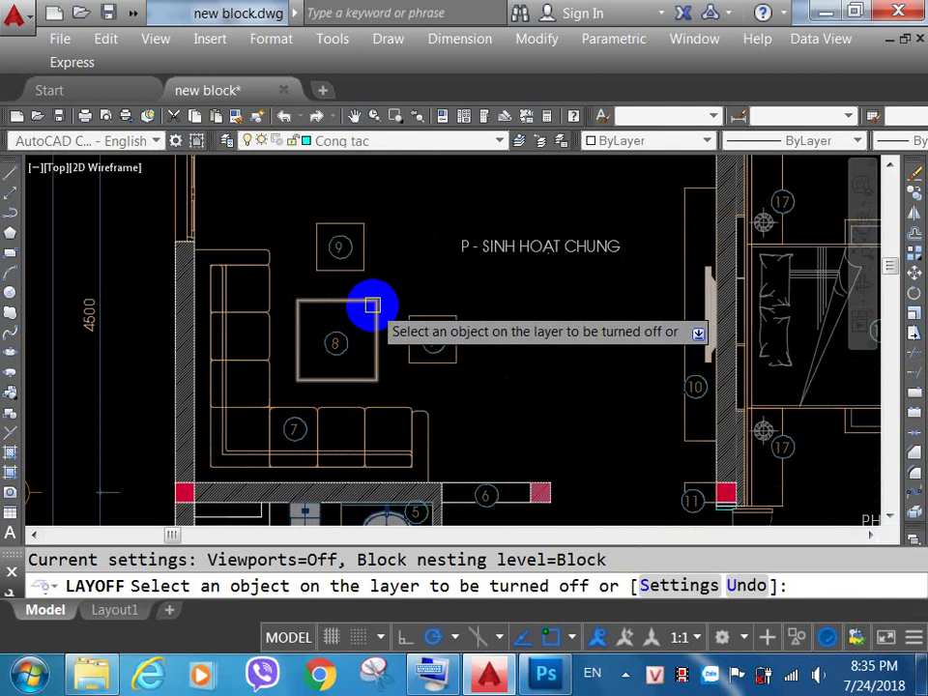
click(372, 305)
click(265, 346)
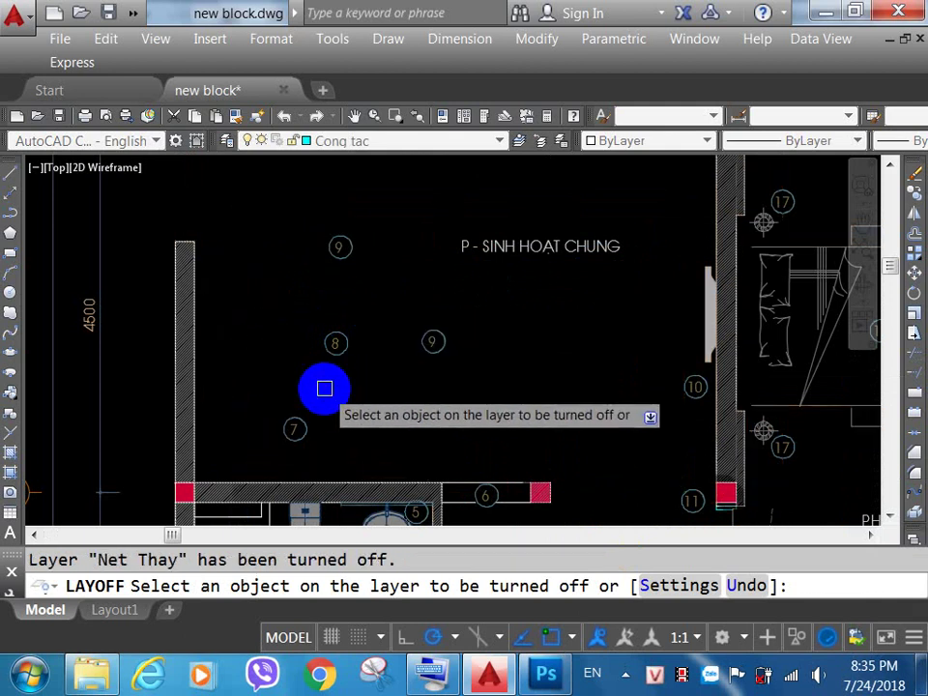
Step: Turn off layers 0 and Net Manh Dam by picking the PHÒNG NGỦ 02 bed and the PHÒNG NGỦ 03 wardrobe hangers, and end LAYOFF
scroll(425, 386, down, 6)
scroll(405, 307, up, 3)
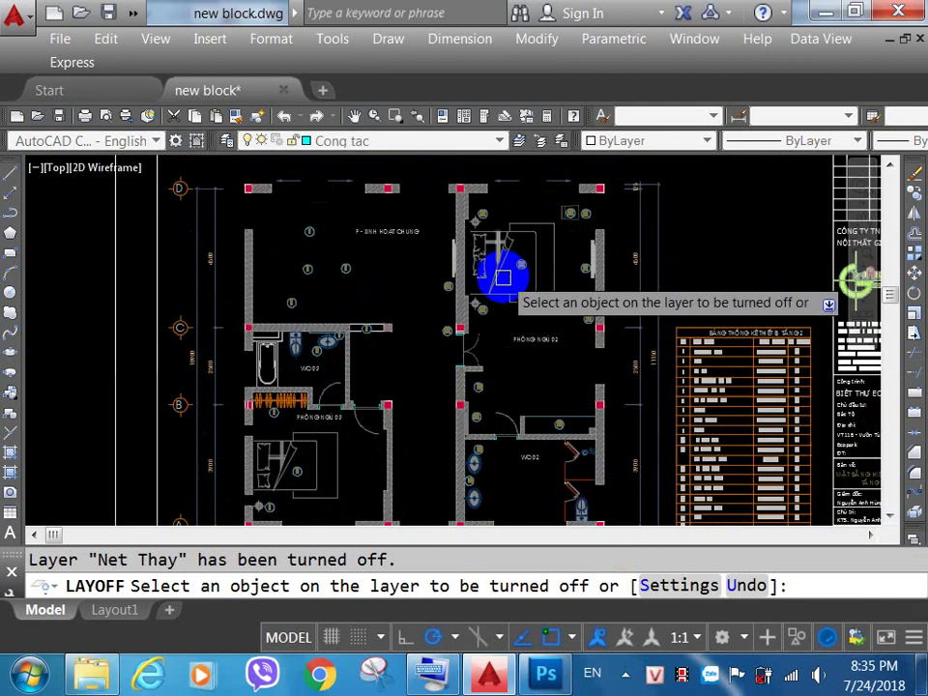
click(514, 292)
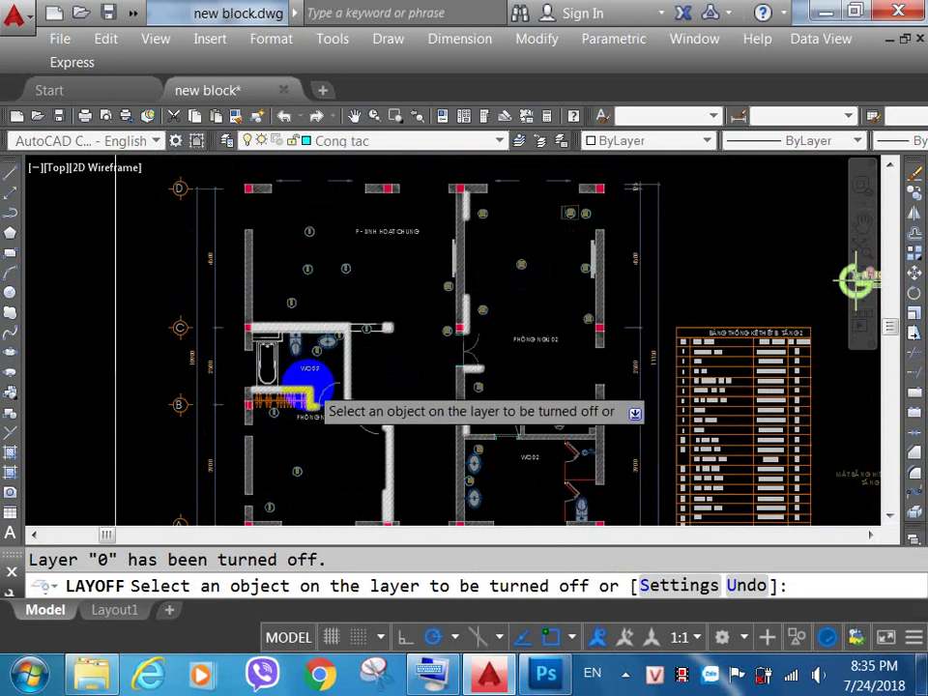
scroll(309, 379, up, 4)
click(264, 428)
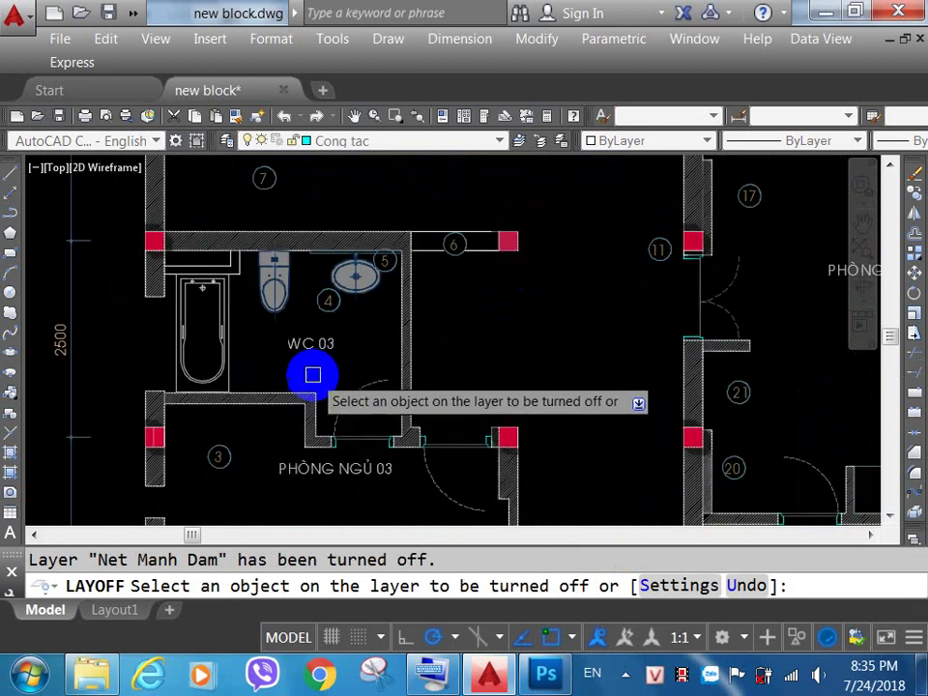
scroll(310, 367, down, 1)
scroll(426, 378, down, 4)
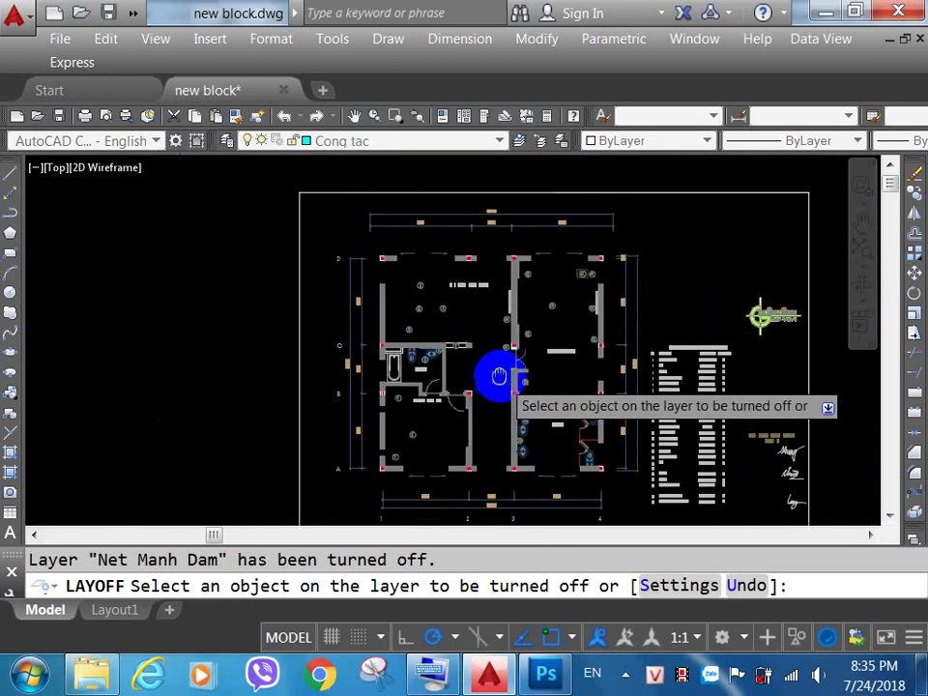
scroll(412, 374, up, 4)
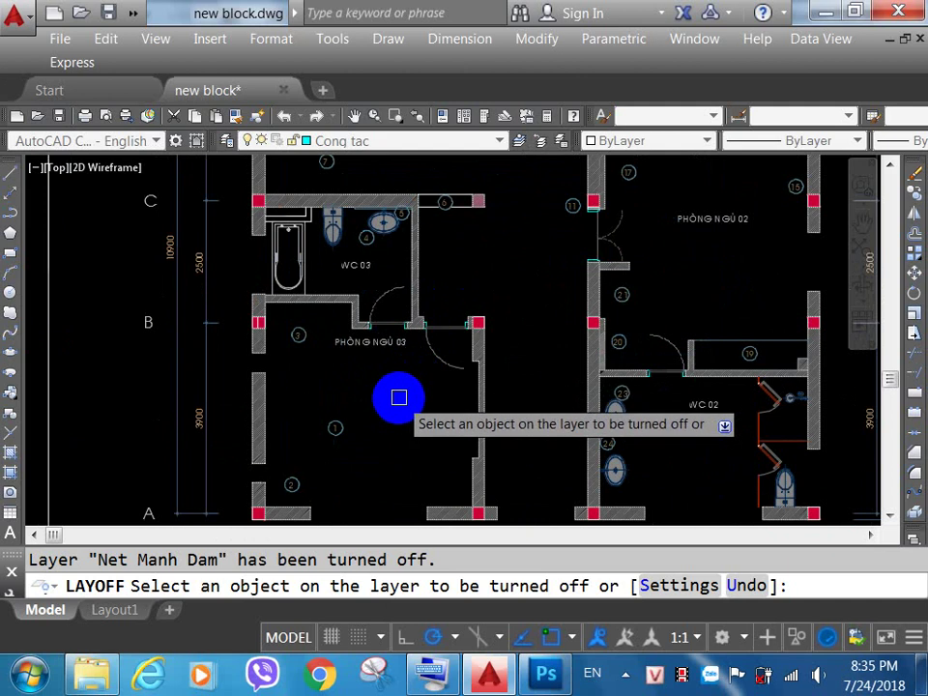
click(398, 398)
key(space)
Step: Erase number tags 1, 2 and 3 in PHÒNG NGỦ 03
click(364, 491)
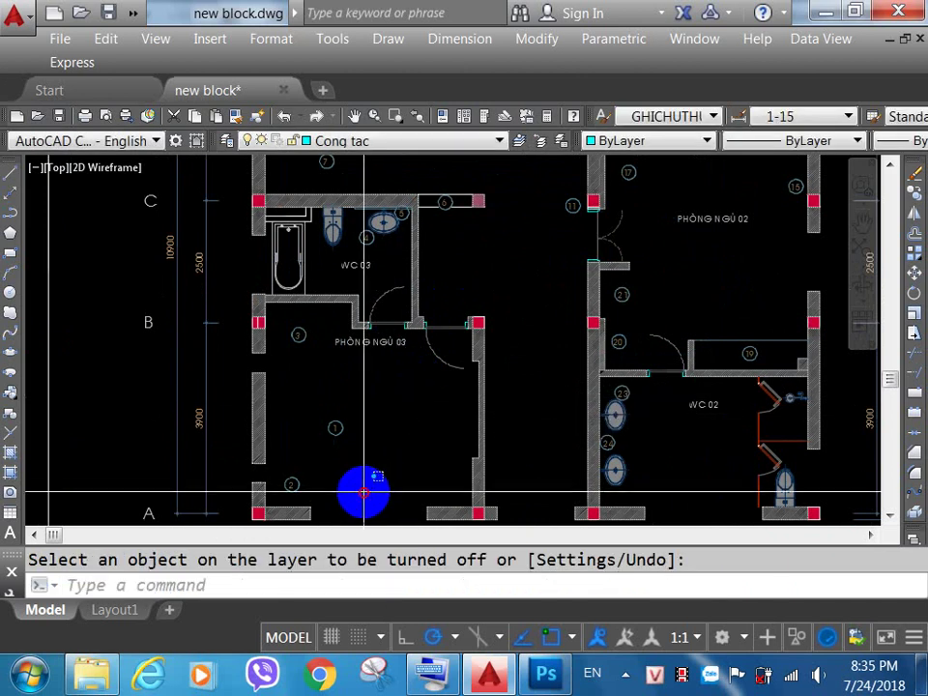
click(290, 414)
key(Delete)
click(307, 361)
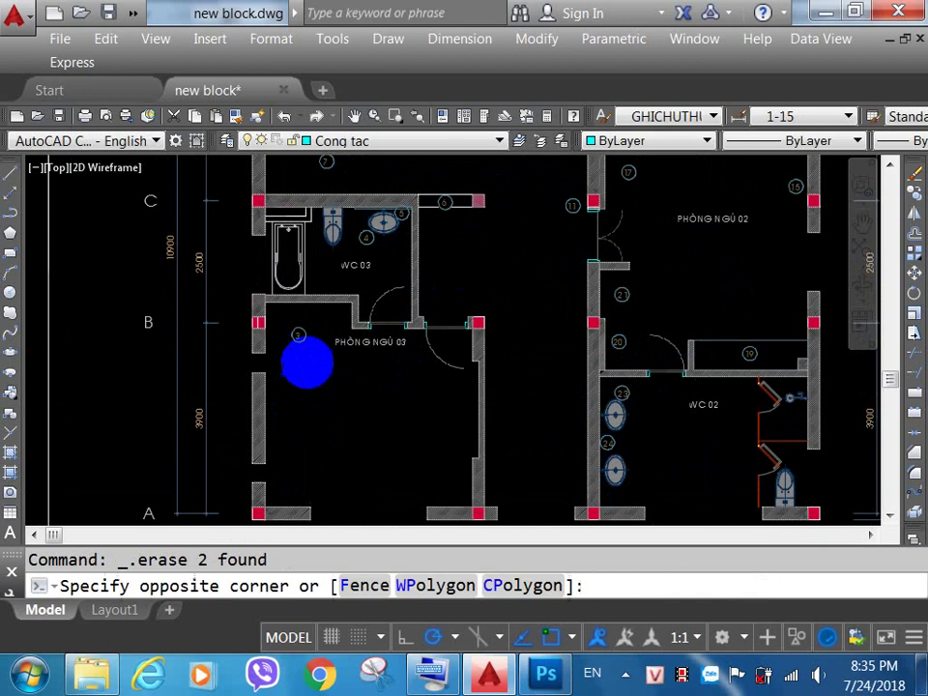
click(299, 336)
key(Delete)
Step: Erase number tags 7, 8 and both 9s in the P - SINH HOẠT CHUNG room
mouse_move(373, 385)
mouse_down()
mouse_move(365, 398)
mouse_move(340, 370)
mouse_up()
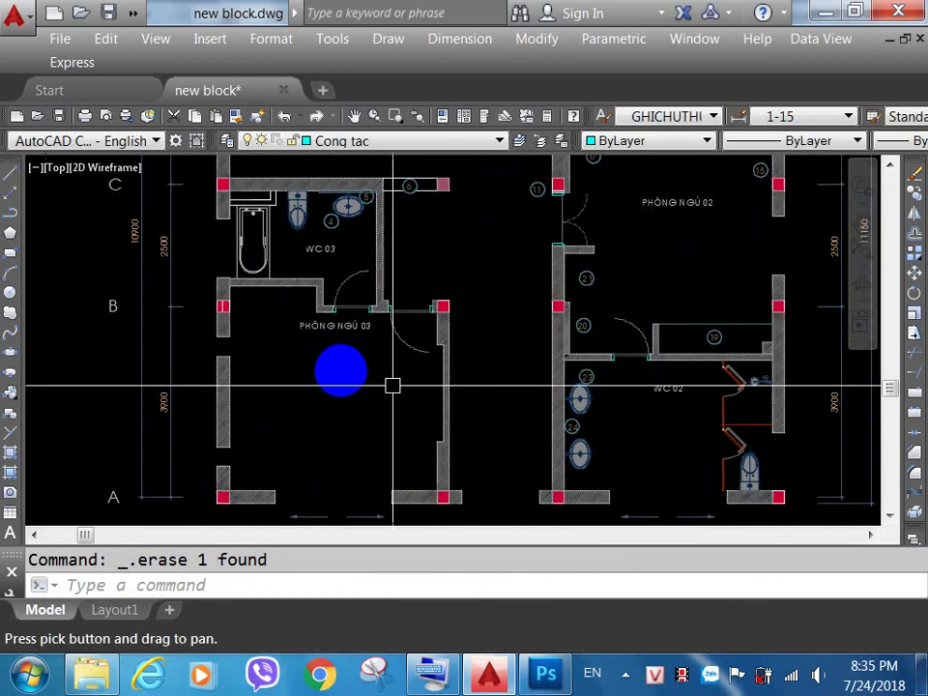
click(360, 371)
click(339, 342)
drag(542, 321, 497, 425)
mouse_move(368, 247)
mouse_down()
mouse_move(482, 368)
mouse_move(484, 382)
mouse_up()
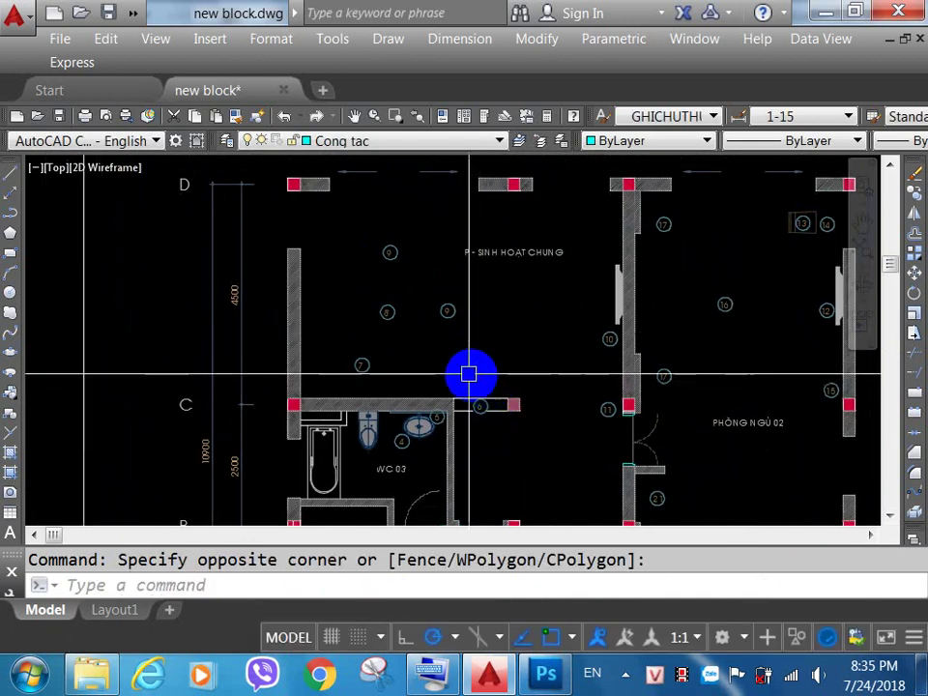
click(465, 370)
click(363, 307)
key(Delete)
click(471, 253)
click(379, 263)
key(Delete)
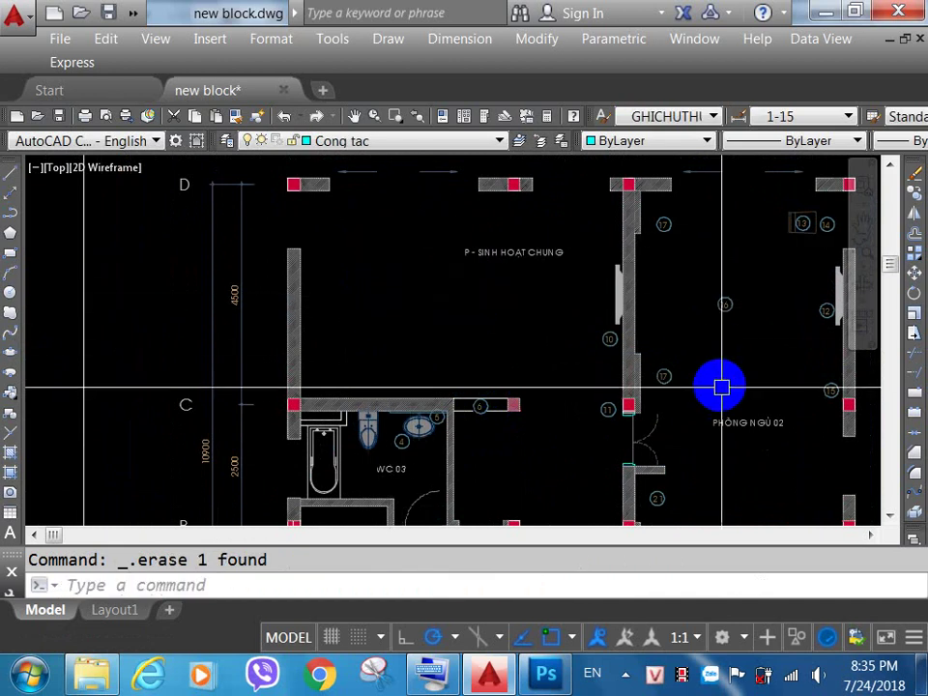
Step: Erase number tag 16 and both 17 tags in the bedroom area above the PHÒNG NGỦ 02 label
click(732, 394)
click(663, 224)
key(Delete)
Step: Erase number tags 10 and 11 beside the wall between the living room and PHÒNG NGỦ 02
scroll(601, 375, up, 5)
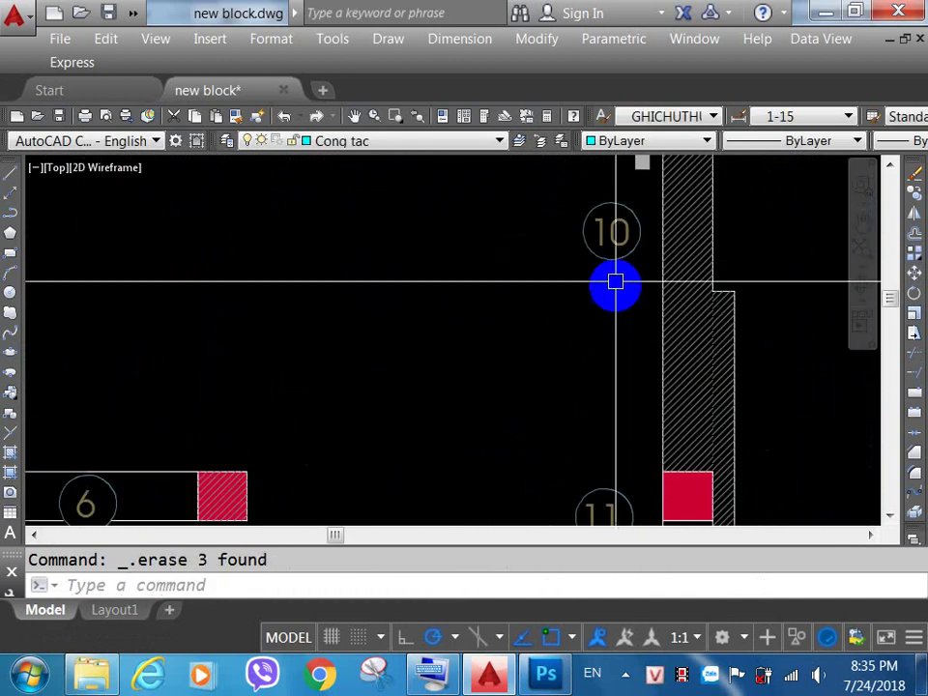
click(625, 337)
click(598, 237)
key(Delete)
drag(588, 394, 549, 220)
click(545, 307)
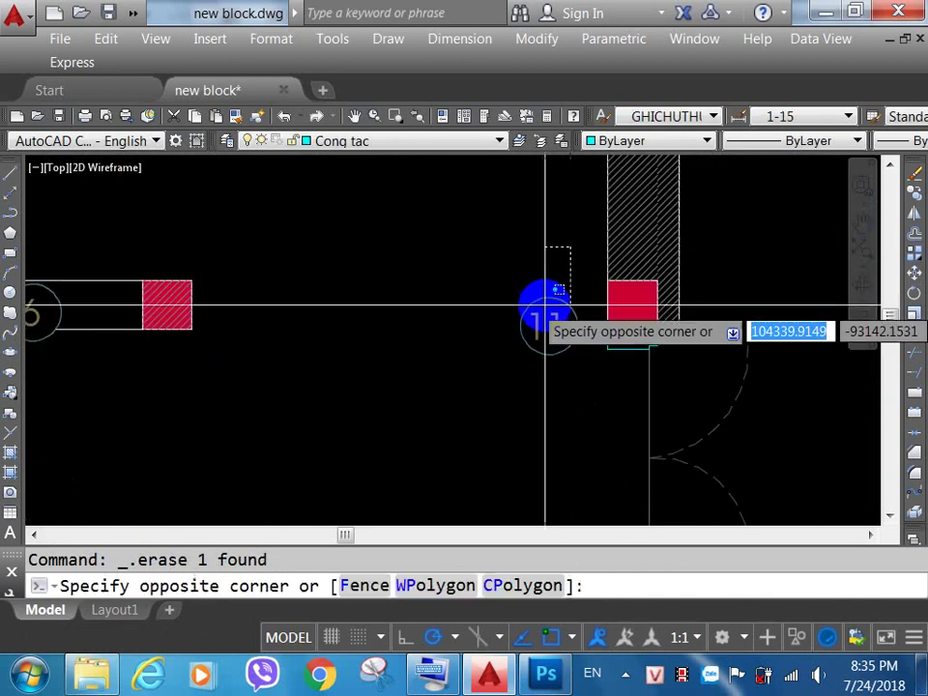
click(338, 333)
key(Delete)
Step: Erase number tag 6 on the shelf beside WC 03 and tag 5 at the WC 03 washbasin
drag(241, 333, 525, 350)
click(385, 322)
click(310, 322)
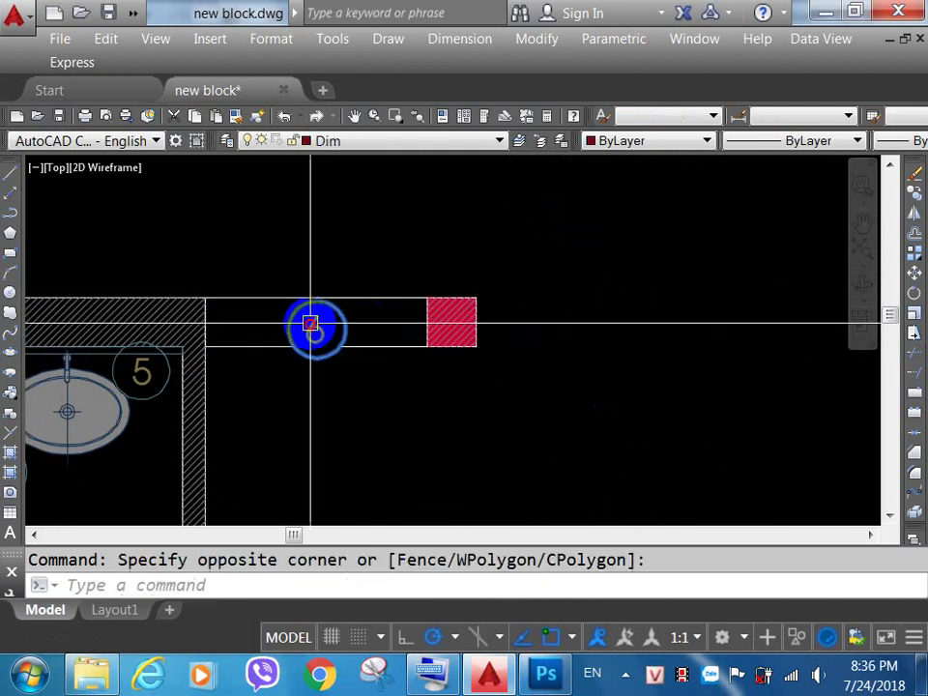
key(Delete)
scroll(186, 360, down, 6)
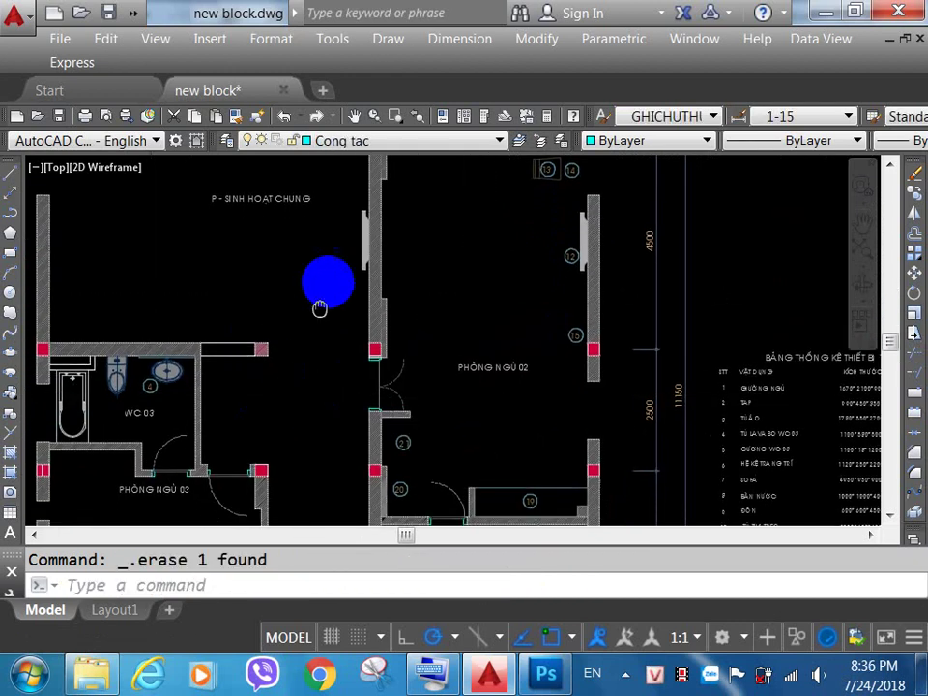
Step: Erase number tags 20, 21, 23, 24 and 19 around WC 02, and tag 4 in WC 03
click(425, 369)
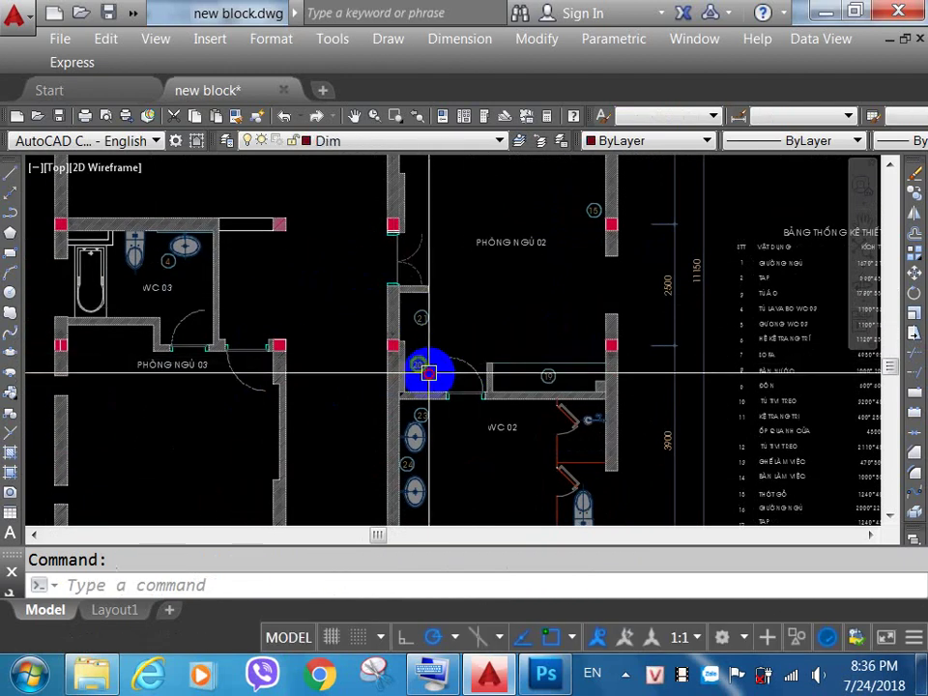
click(424, 320)
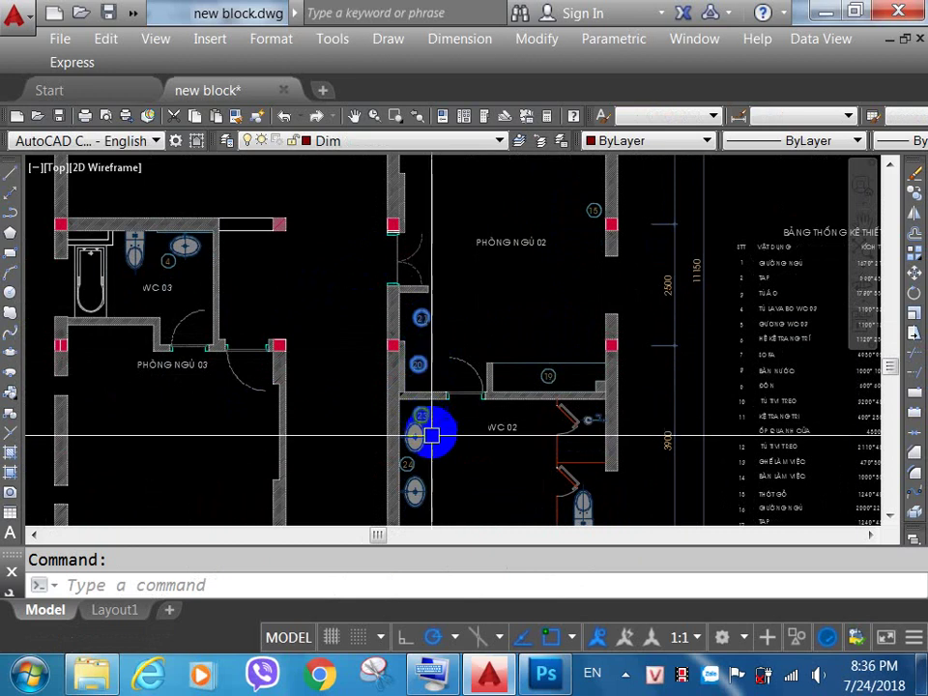
scroll(418, 475, up, 3)
scroll(418, 476, down, 5)
key(Delete)
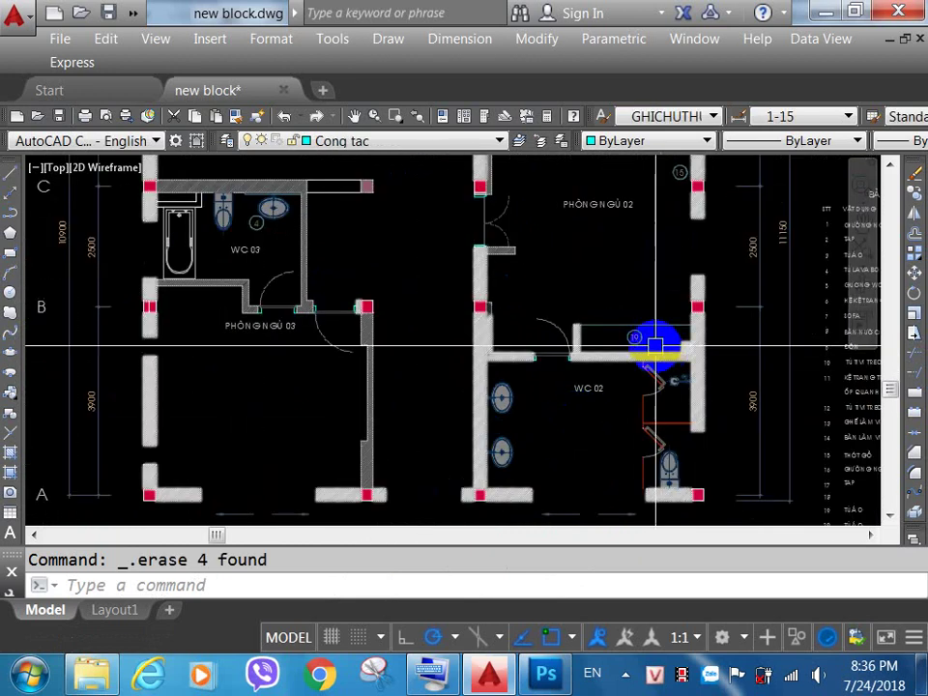
key(Delete)
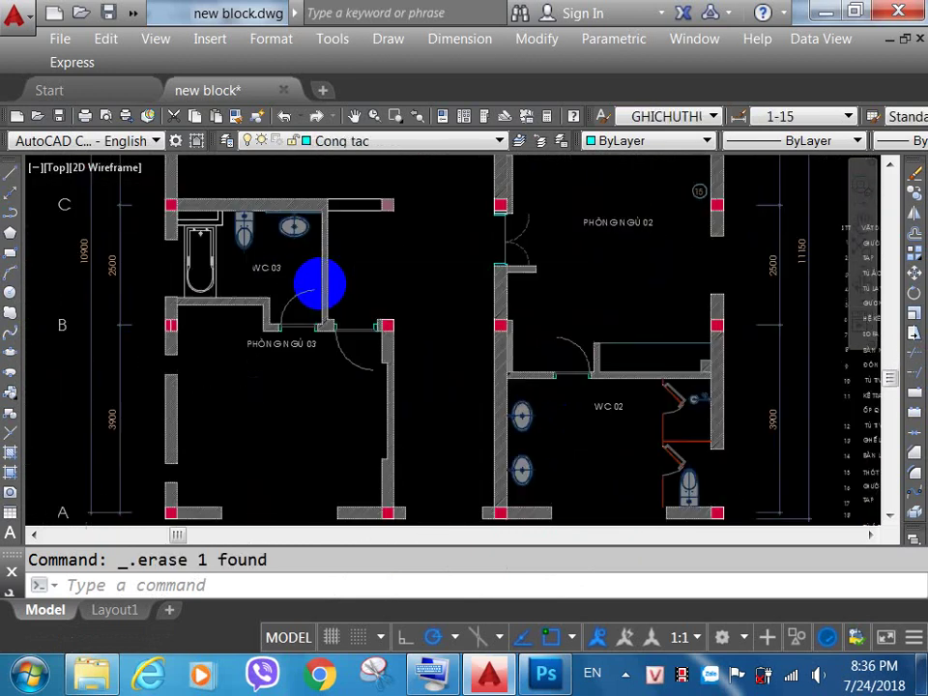
Step: Erase number tags 12 and 15 along the outer wall of PHÒNG NGỦ 02
scroll(321, 285, down, 3)
scroll(535, 337, up, 2)
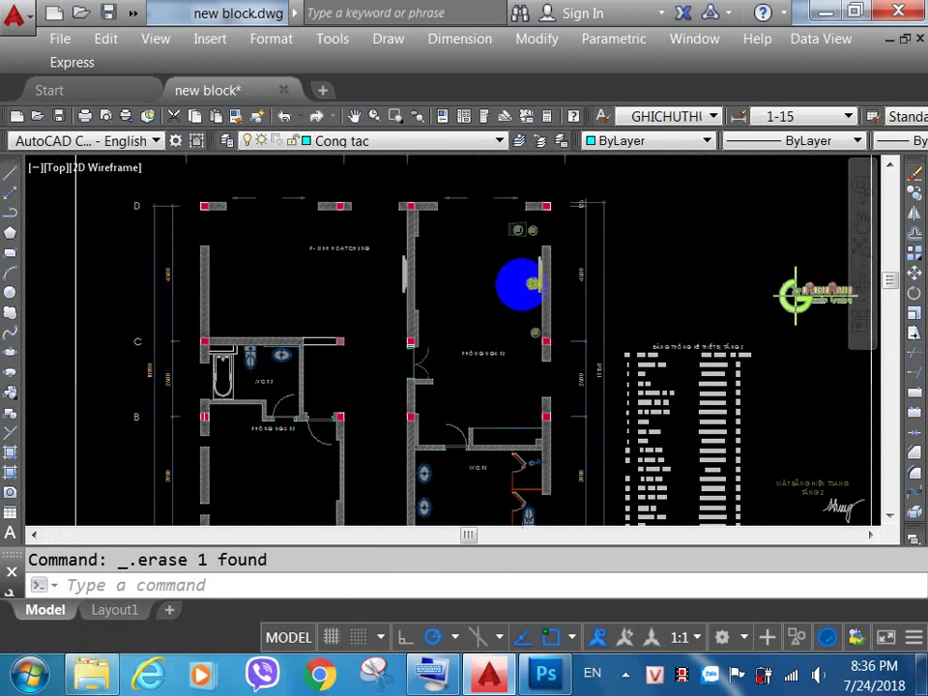
scroll(532, 253, up, 4)
click(549, 251)
click(522, 417)
key(Delete)
Step: Erase number tag 14 and the tag 13 on the chair in PHÒNG NGỦ 02, keeping the chair
drag(533, 426, 518, 617)
scroll(516, 362, up, 4)
click(602, 361)
click(561, 310)
key(Delete)
click(480, 305)
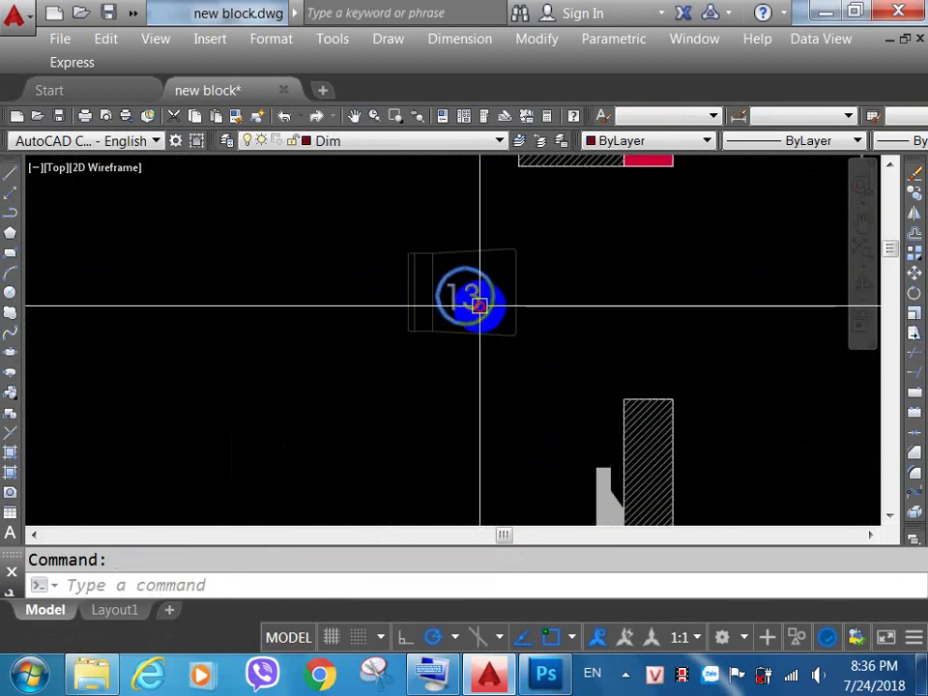
key(Delete)
scroll(508, 326, down, 6)
scroll(511, 341, down, 5)
scroll(476, 352, up, 6)
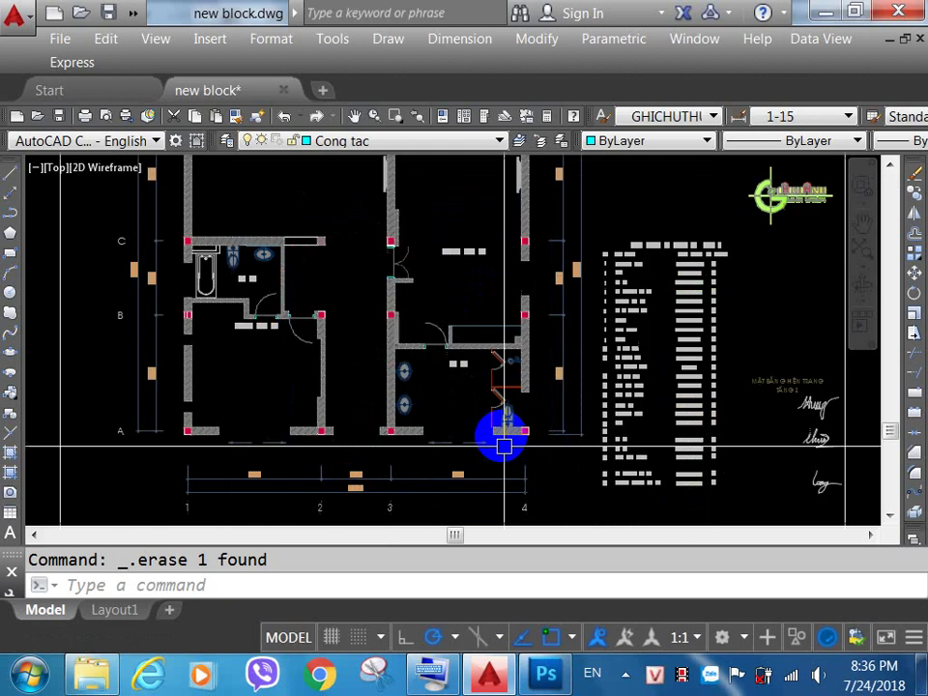
scroll(473, 406, down, 5)
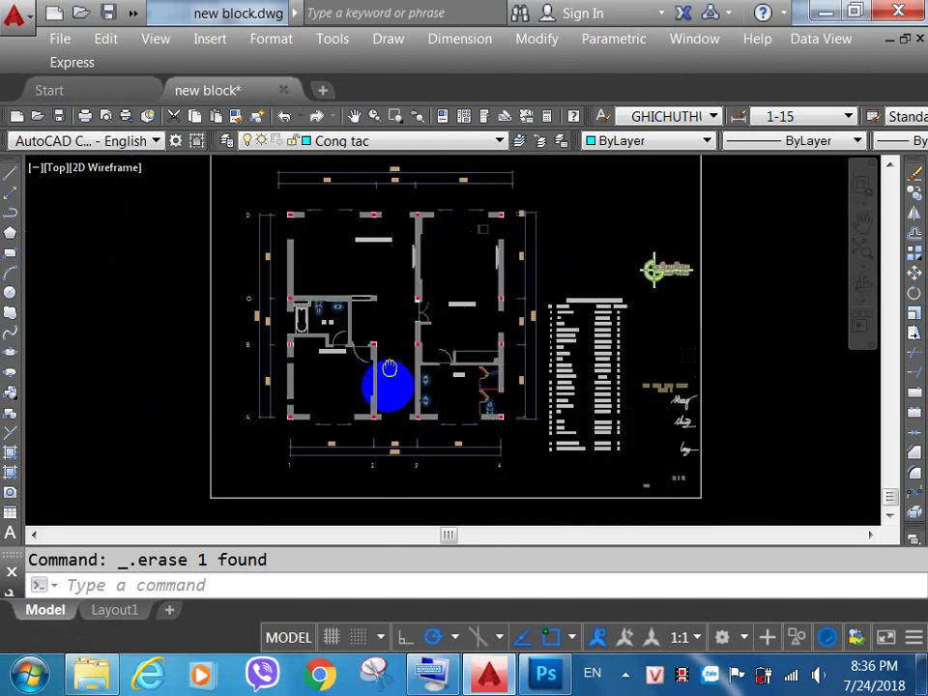
scroll(363, 387, up, 4)
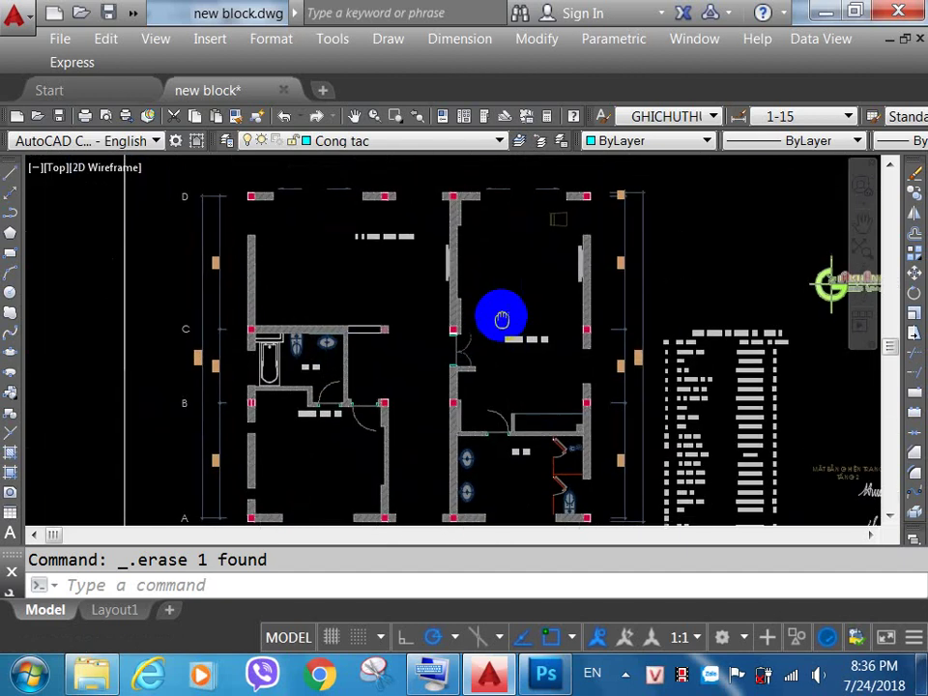
drag(433, 345, 428, 333)
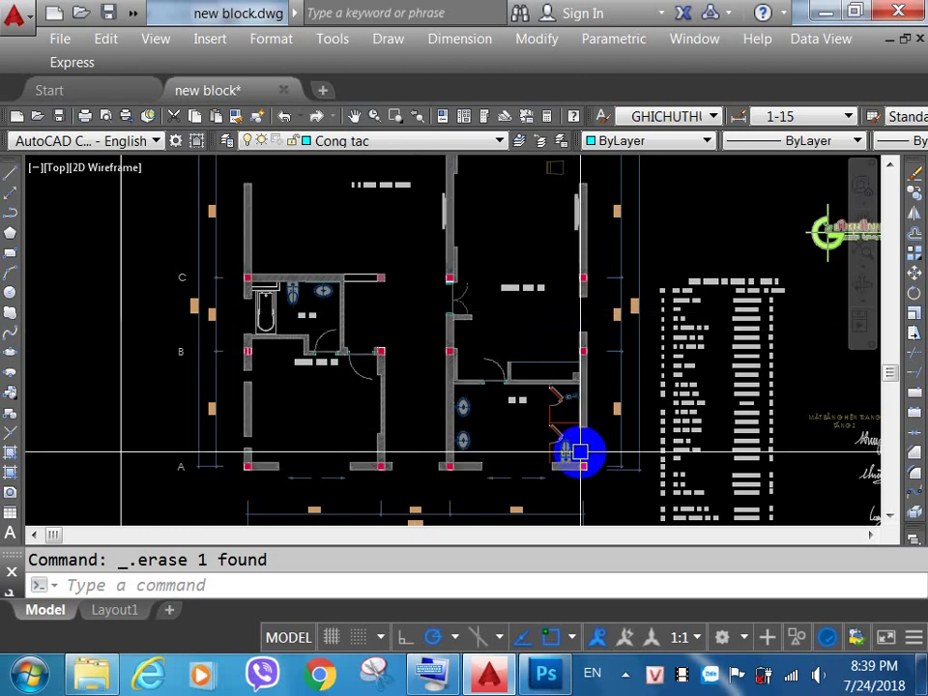
Step: Turn all layers back on with LAYON and check the whole sheet
text(LA)
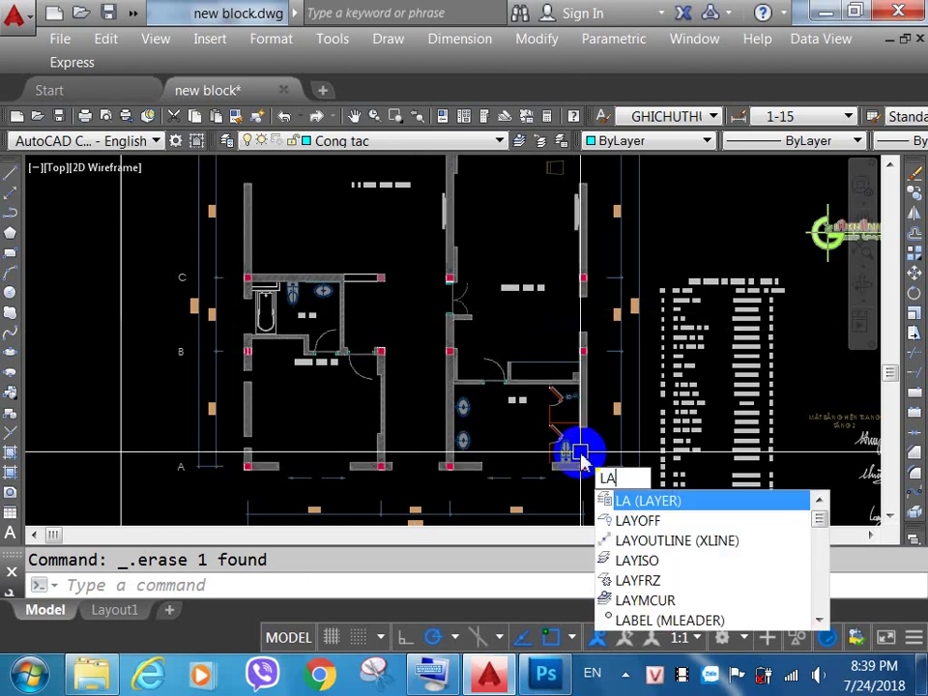
text(Y)
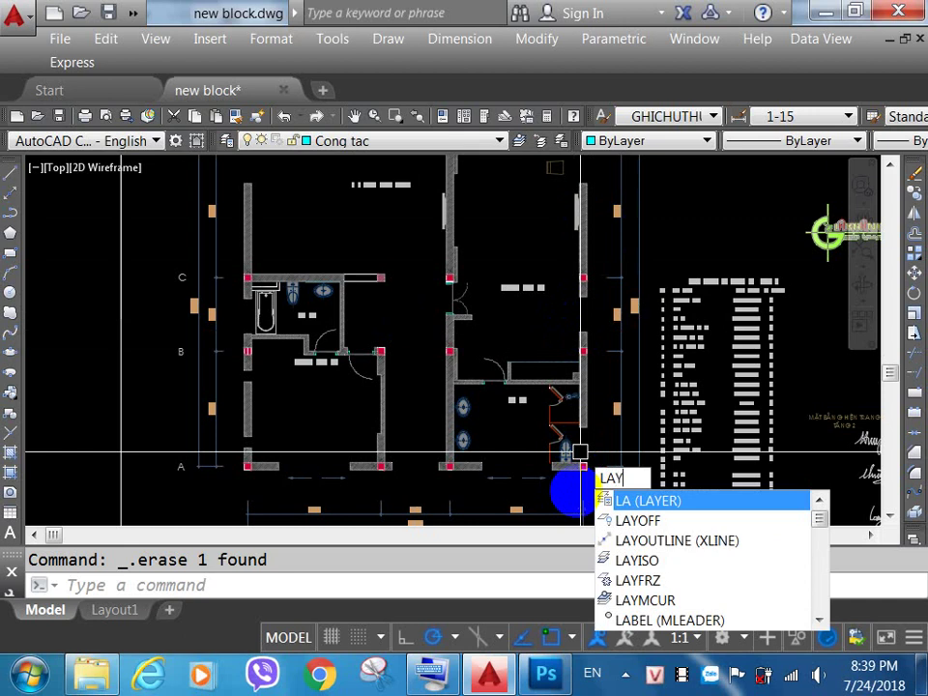
text(O)
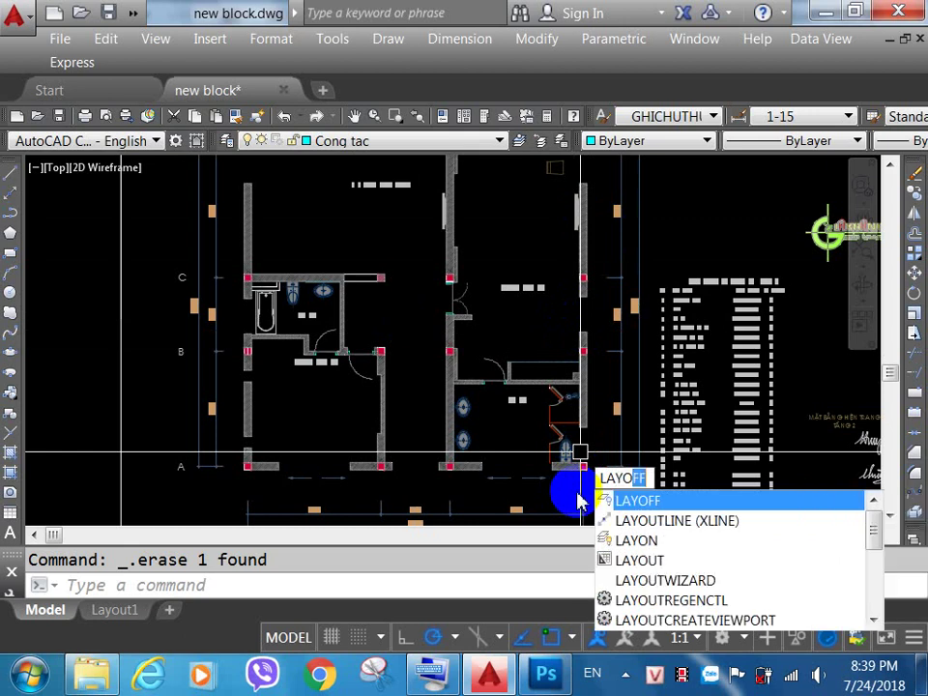
click(654, 543)
scroll(497, 461, down, 3)
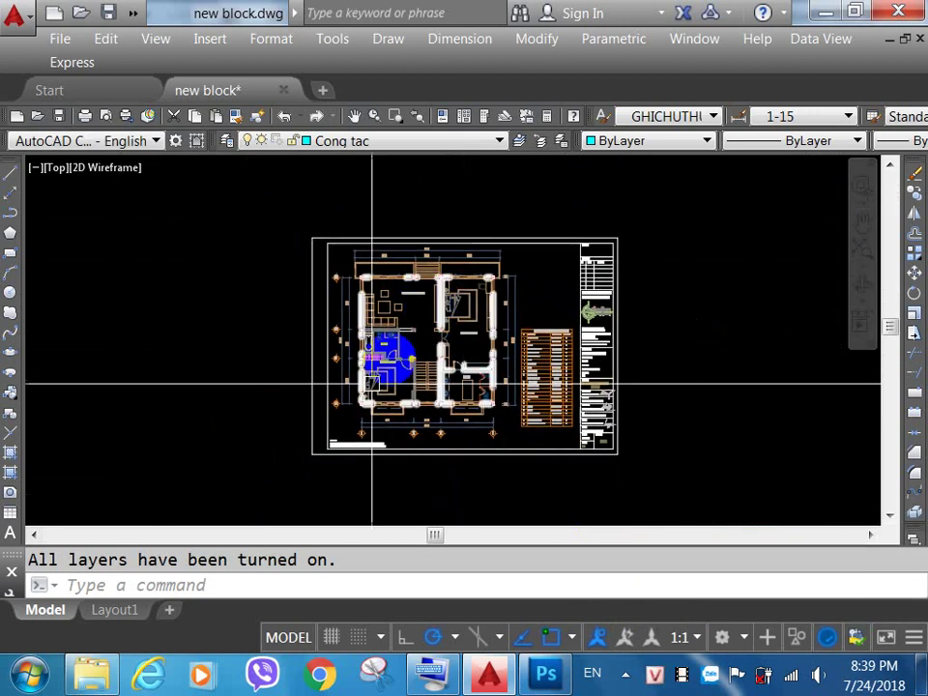
scroll(508, 340, up, 4)
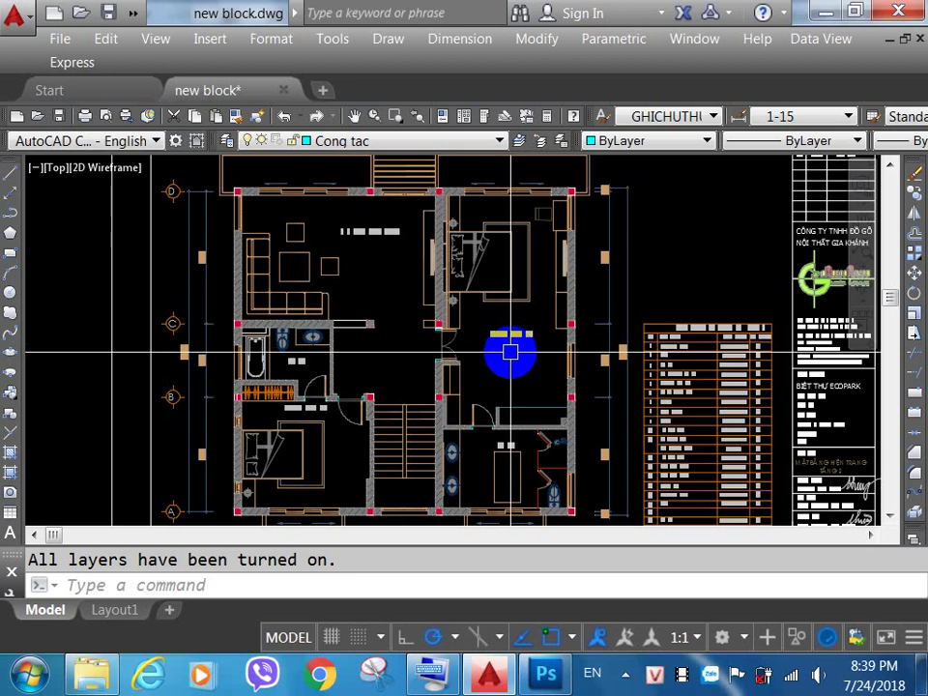
scroll(506, 364, down, 2)
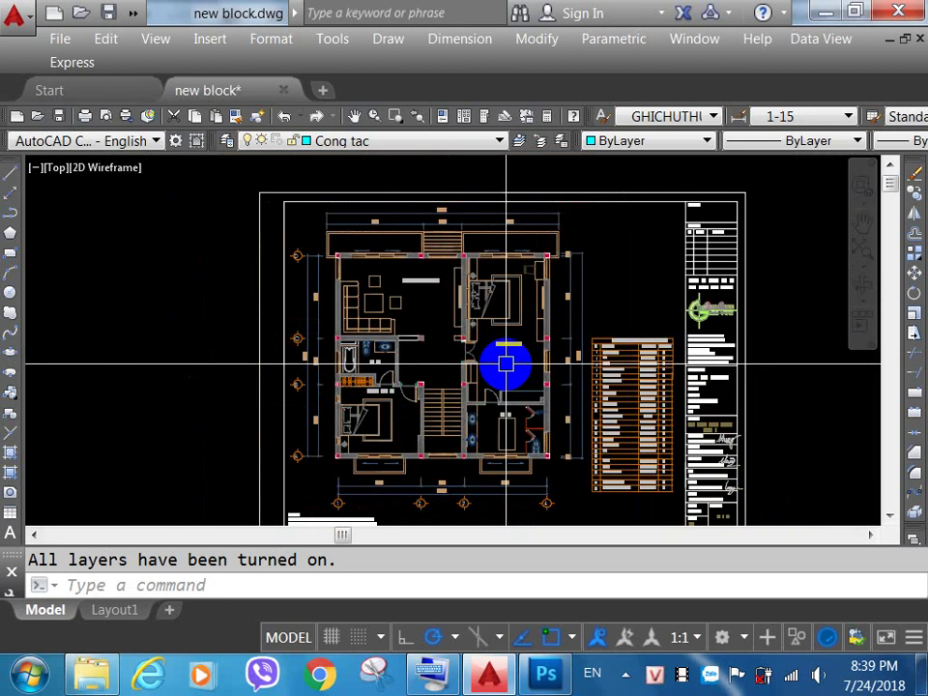
Step: Start a plot of the model with the DWG To PDF.pc3 plotter and ISO A3 (420.00 x 297.00 MM) paper
key(ctrl+p)
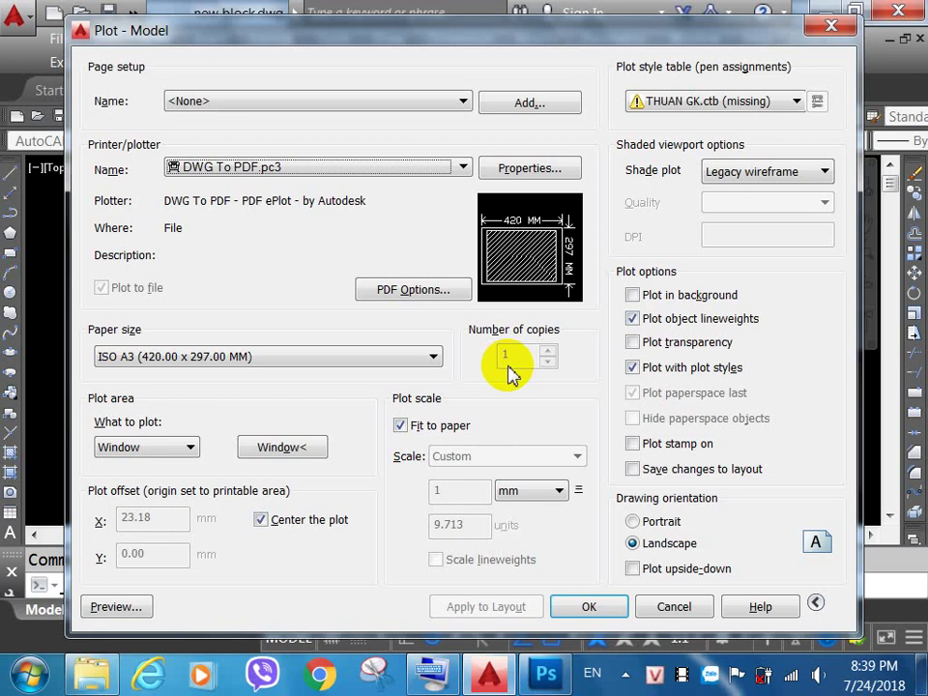
click(377, 171)
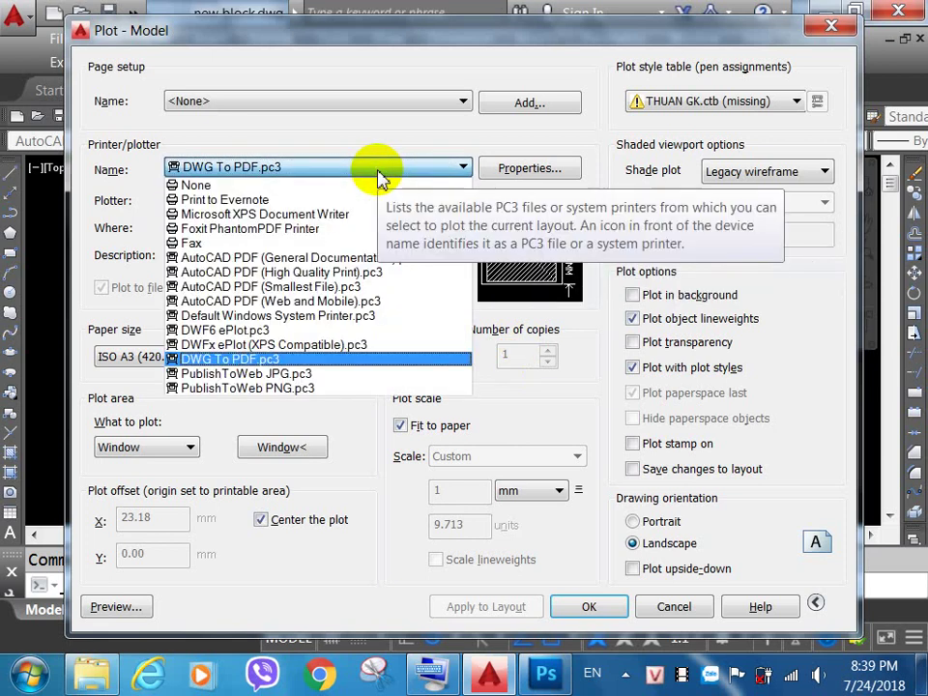
click(244, 362)
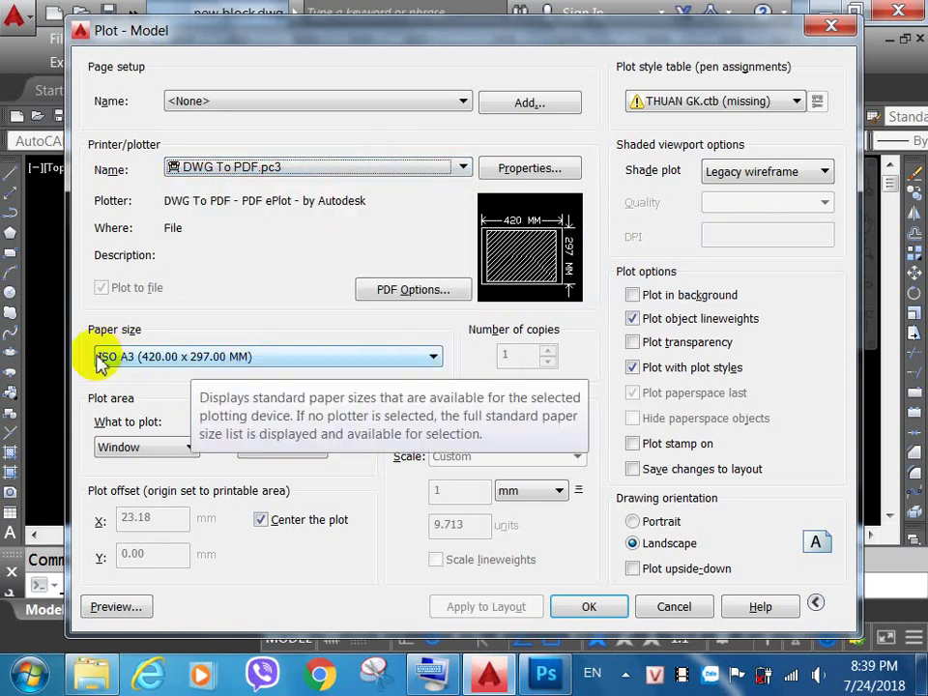
click(310, 359)
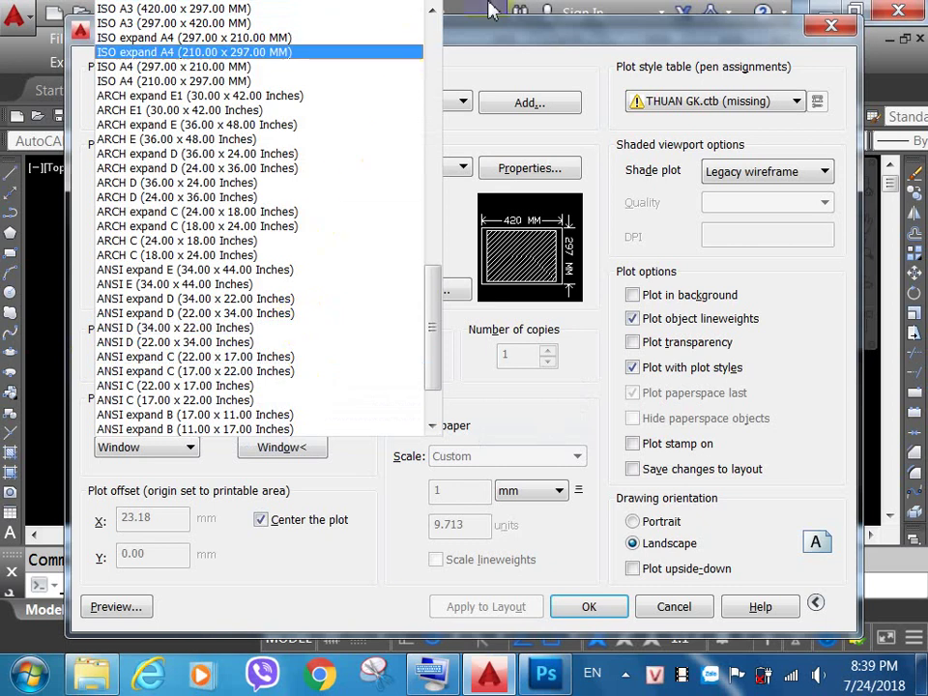
click(491, 34)
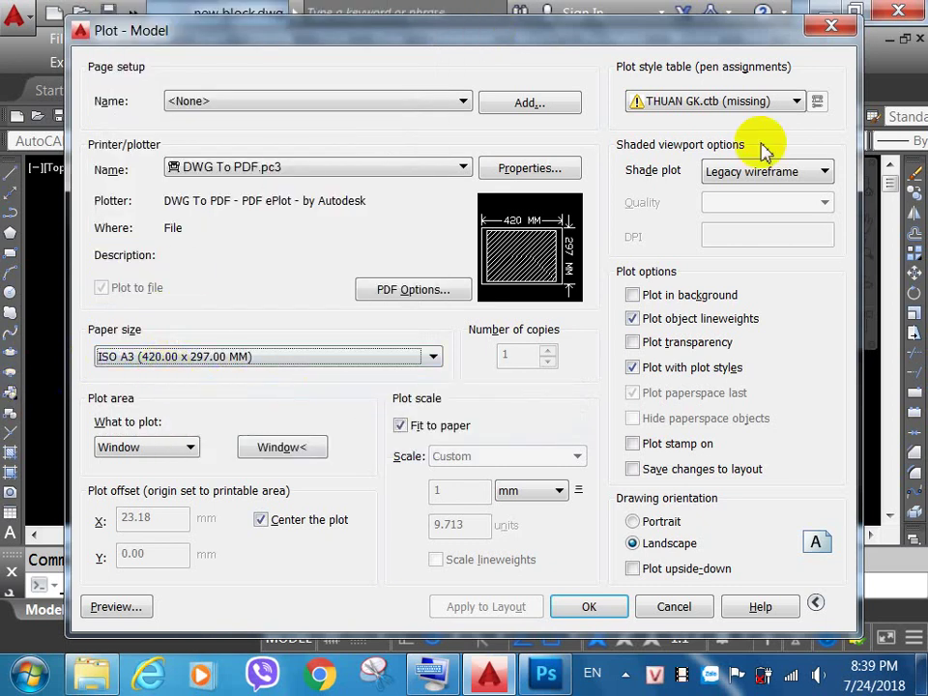
Step: Set the plot style table to monochrome.ctb and assign it to all layouts
click(793, 104)
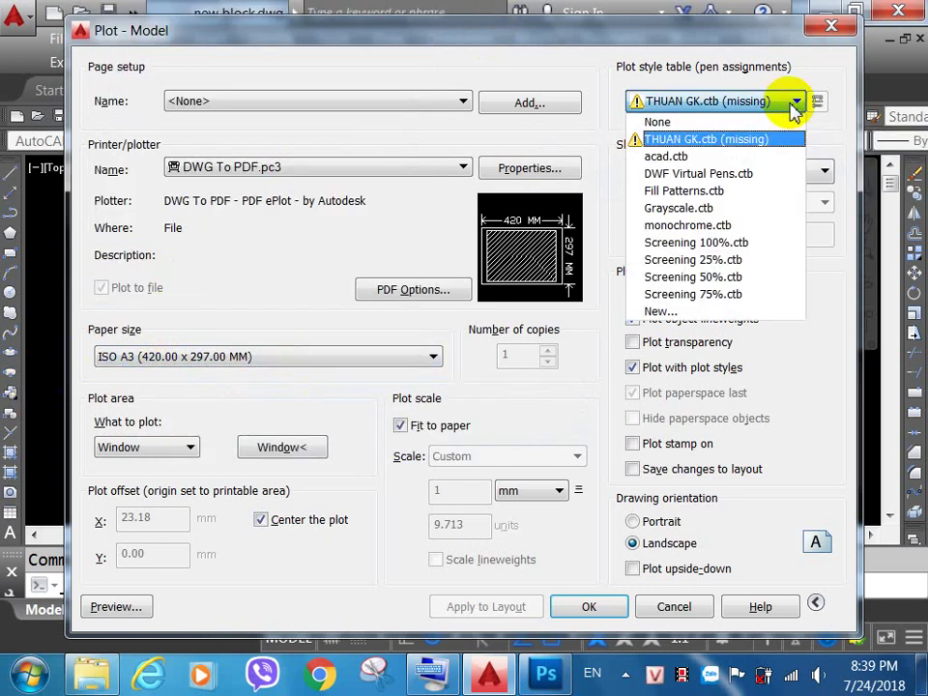
click(698, 228)
click(483, 389)
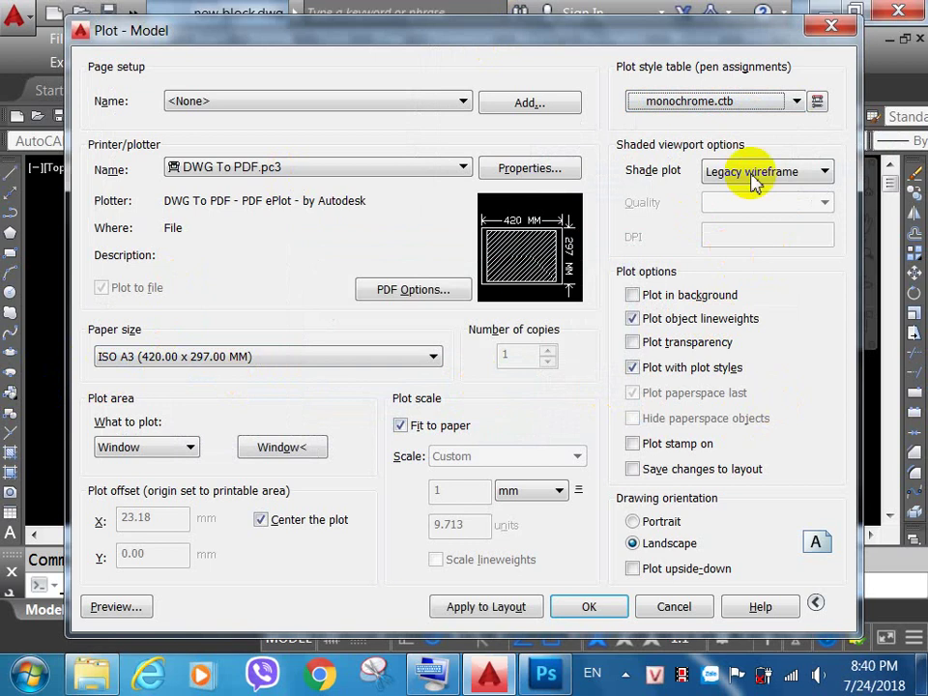
click(769, 100)
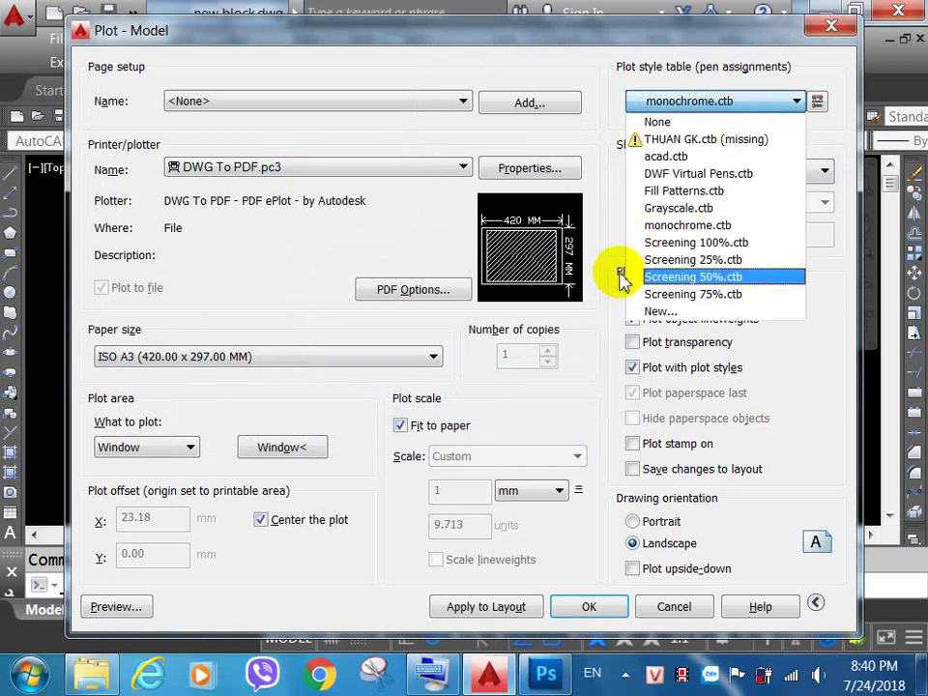
click(638, 227)
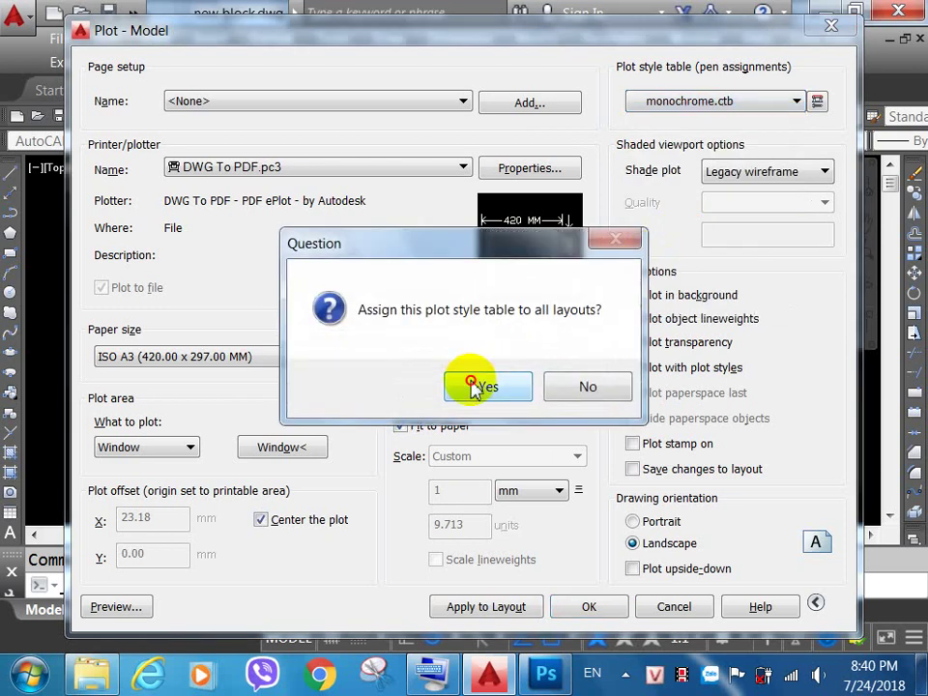
click(474, 384)
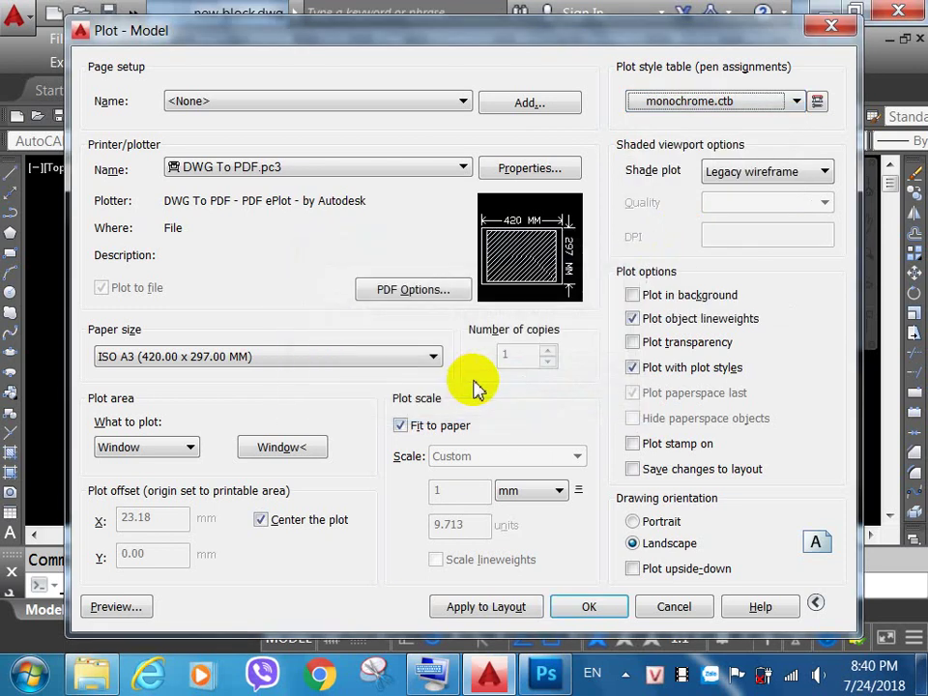
Step: Set the plot window to the outer frame of the floor plan sheet and apply the plot settings to the layout
click(298, 451)
scroll(238, 243, down, 2)
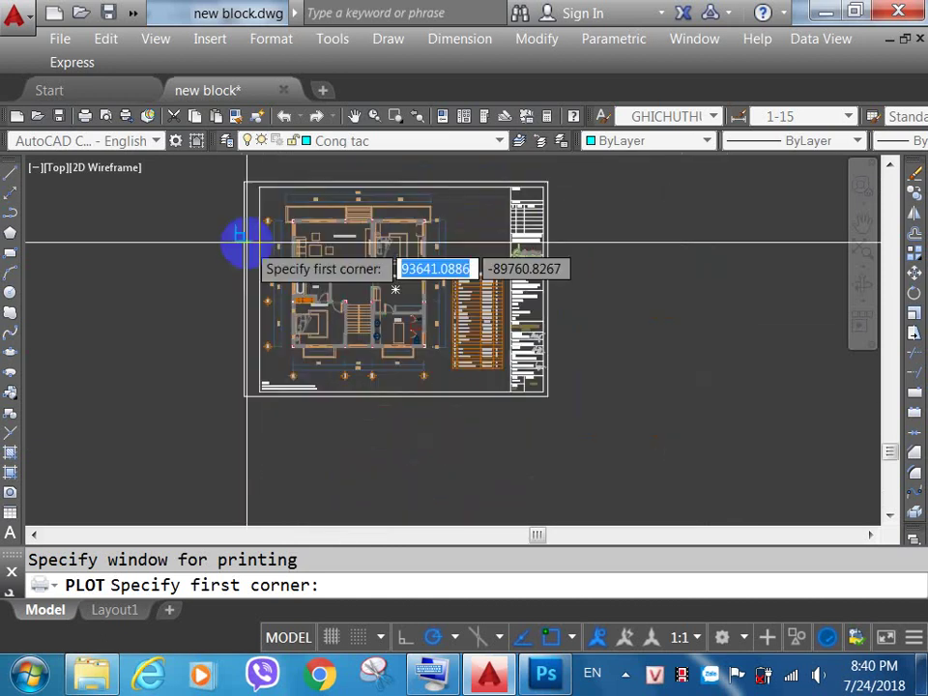
click(244, 181)
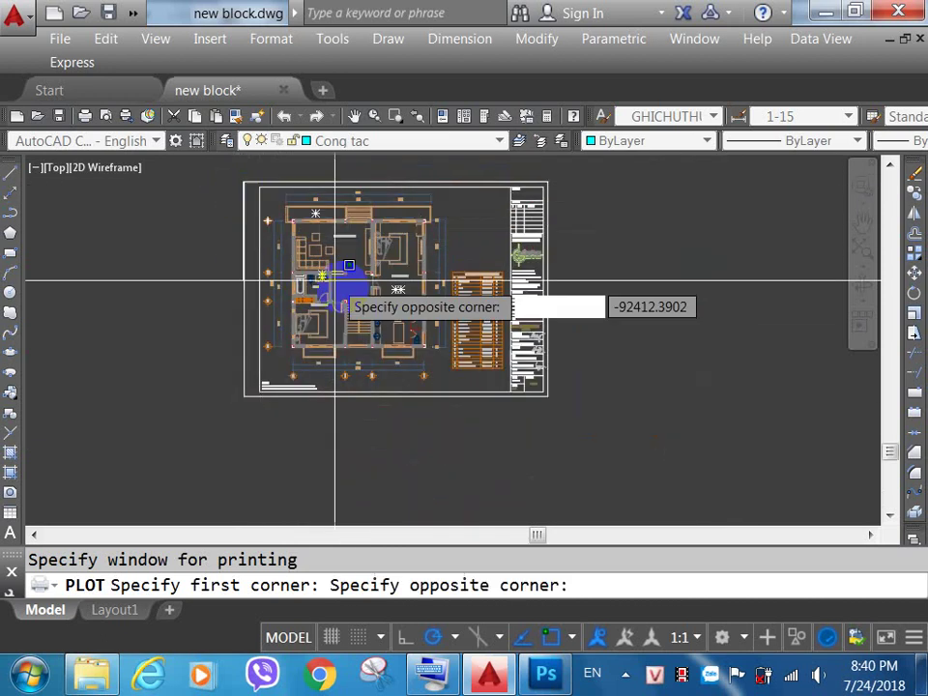
click(547, 388)
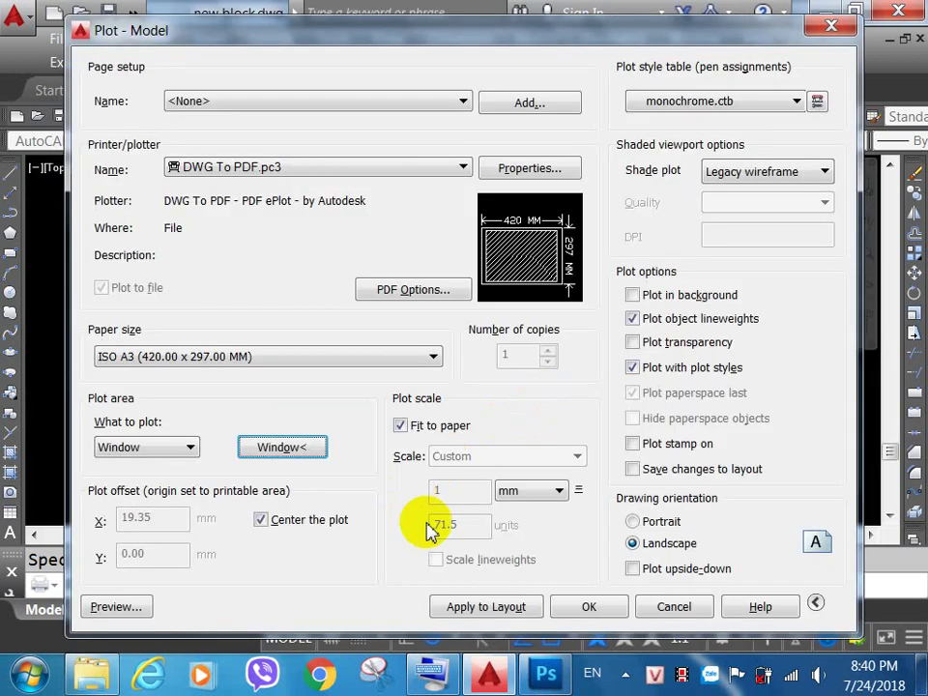
click(469, 607)
Step: Preview the plot of the floor plan sheet and return to the plot settings
click(133, 610)
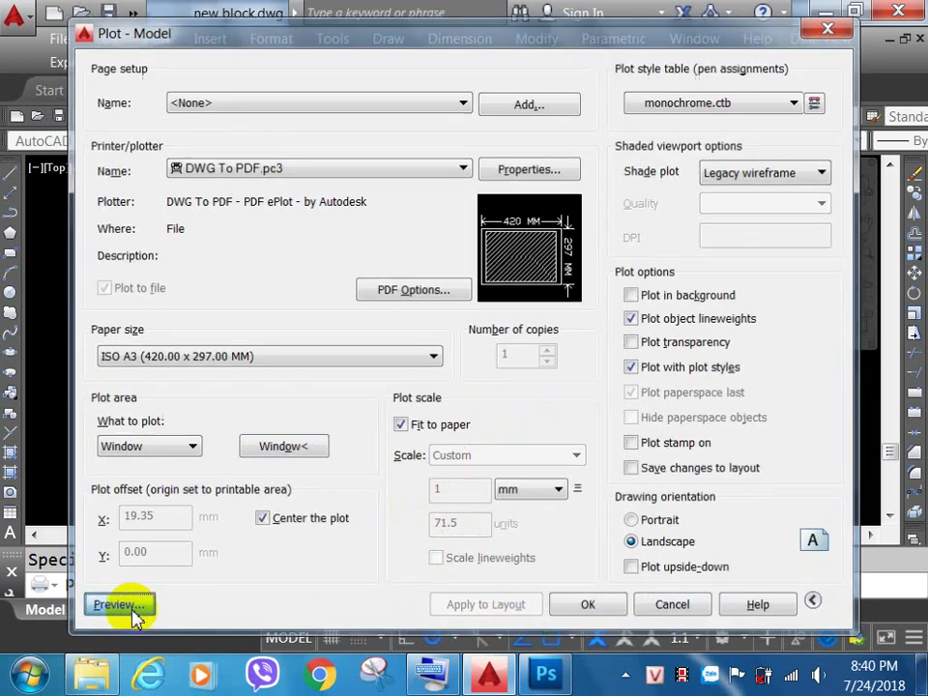
scroll(535, 379, up, 2)
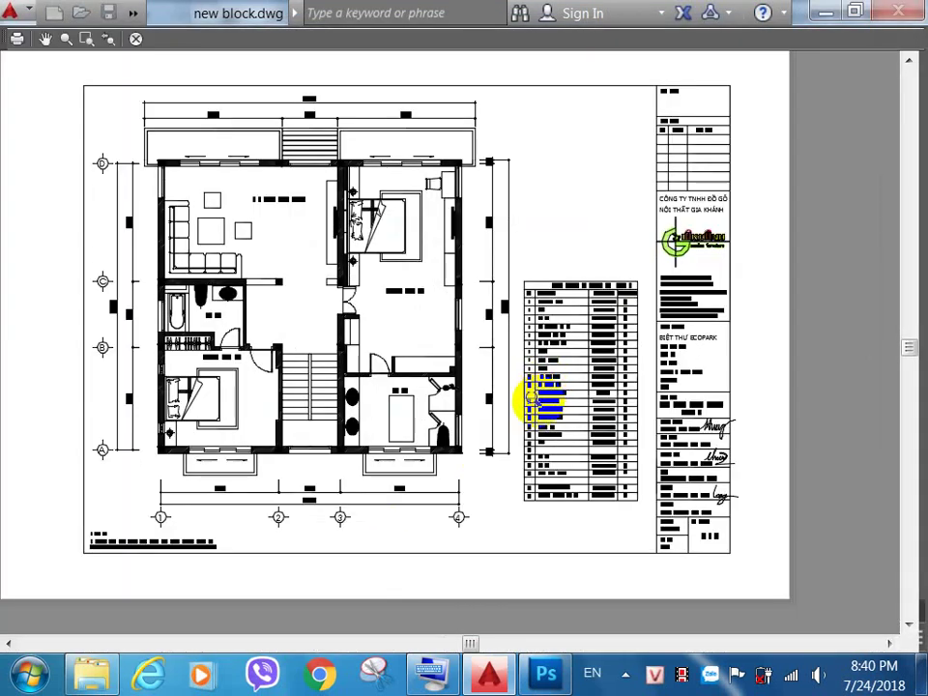
key(Escape)
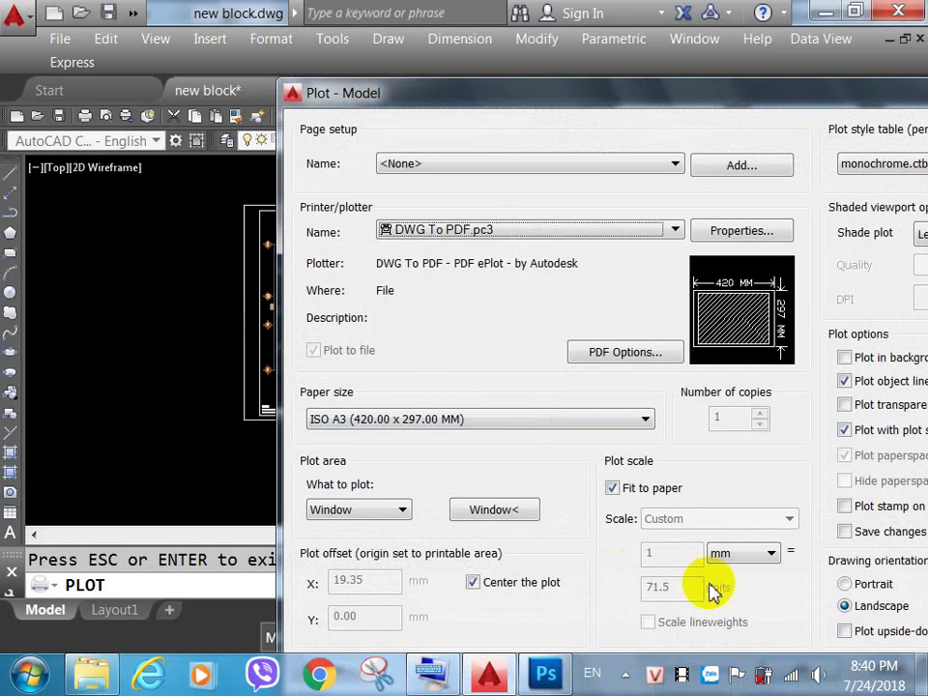
Step: Plot the sheet to a PDF file named MB on the Desktop
drag(645, 94, 477, 34)
click(633, 605)
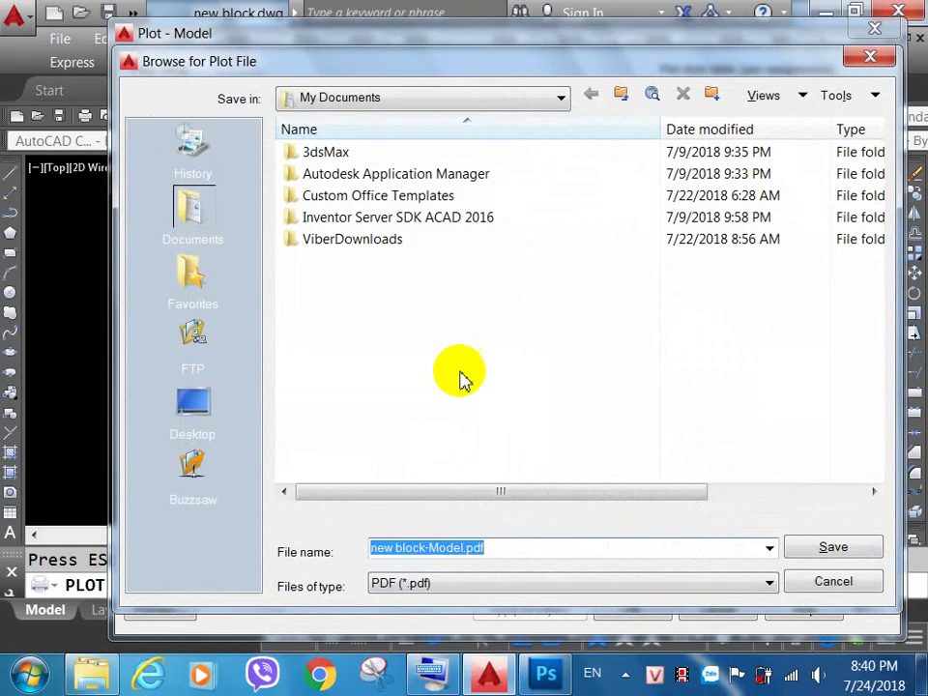
click(199, 407)
click(464, 548)
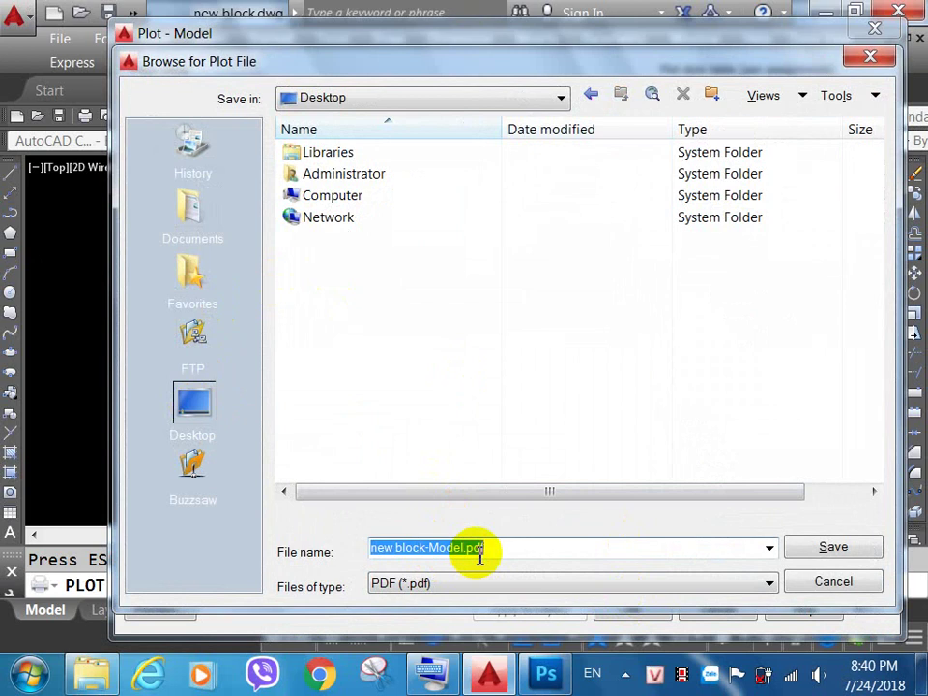
text(M)
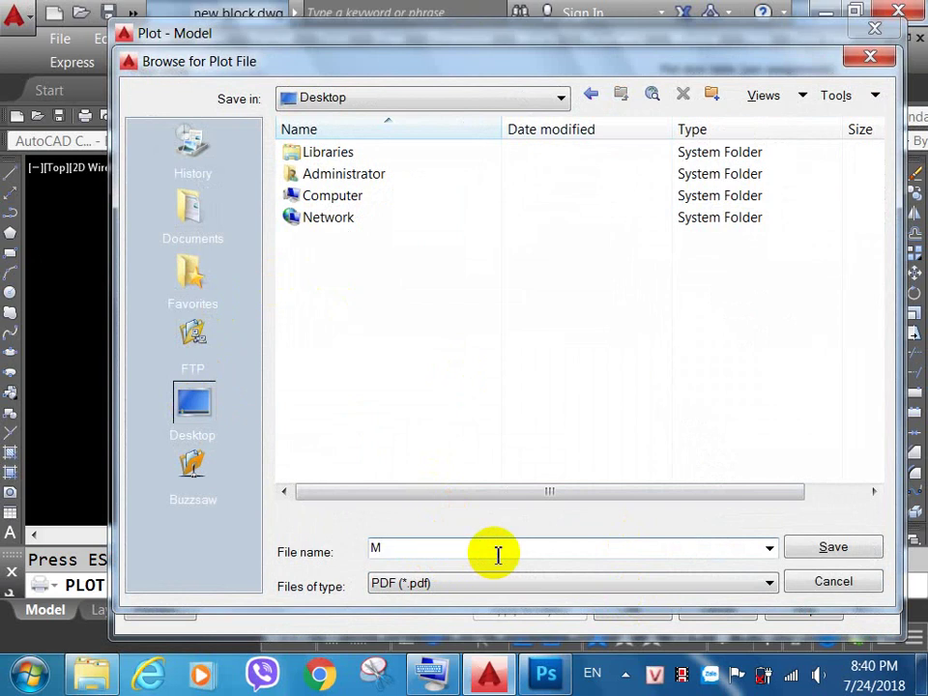
text(B)
click(823, 553)
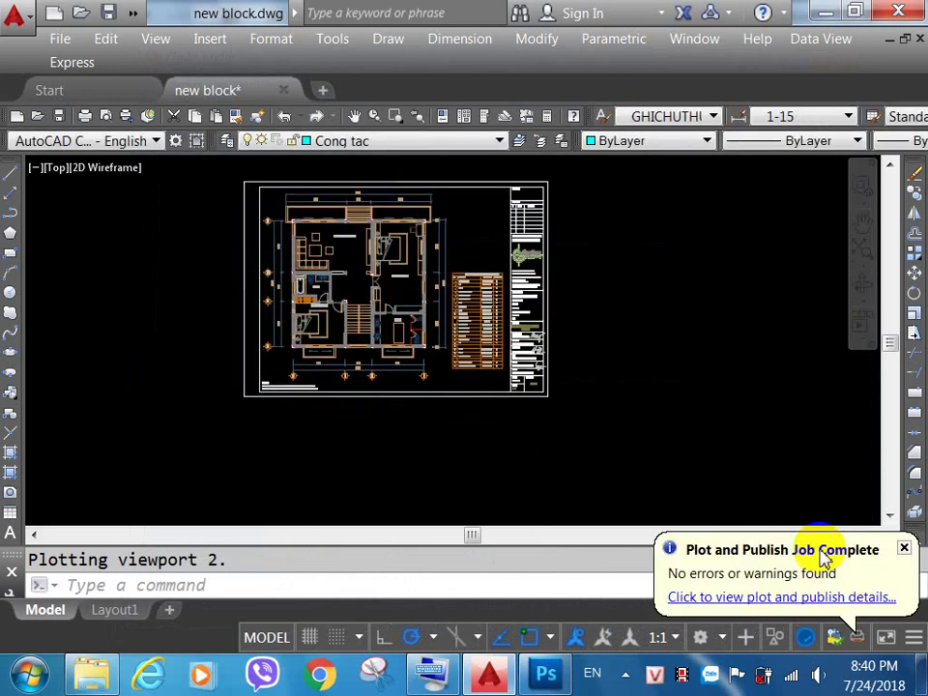
key(Escape)
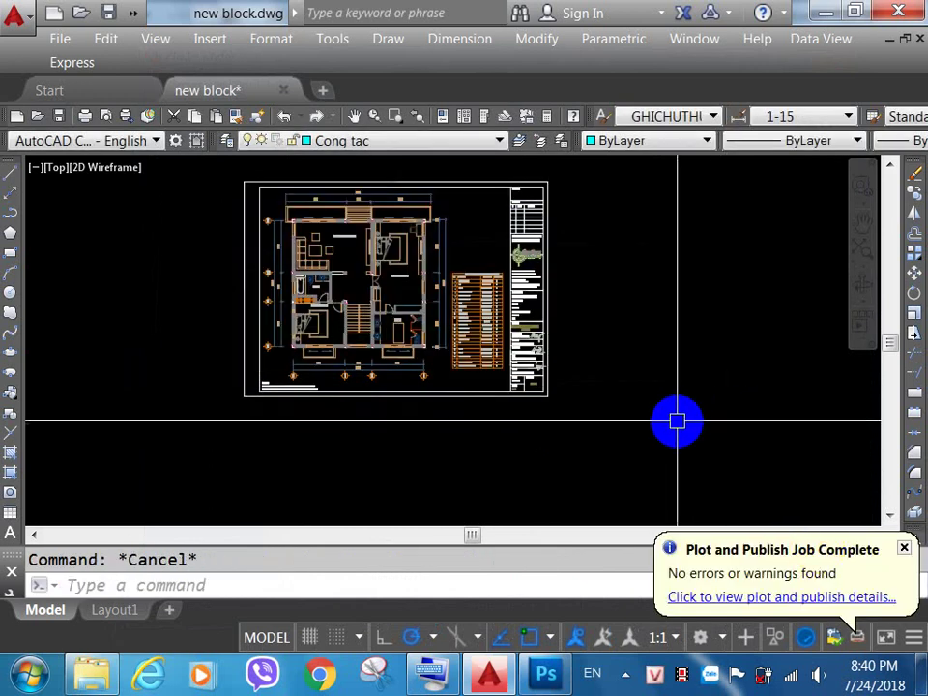
Step: Start another plot of the model and assign monochrome.ctb to all layouts again
key(ctrl+p)
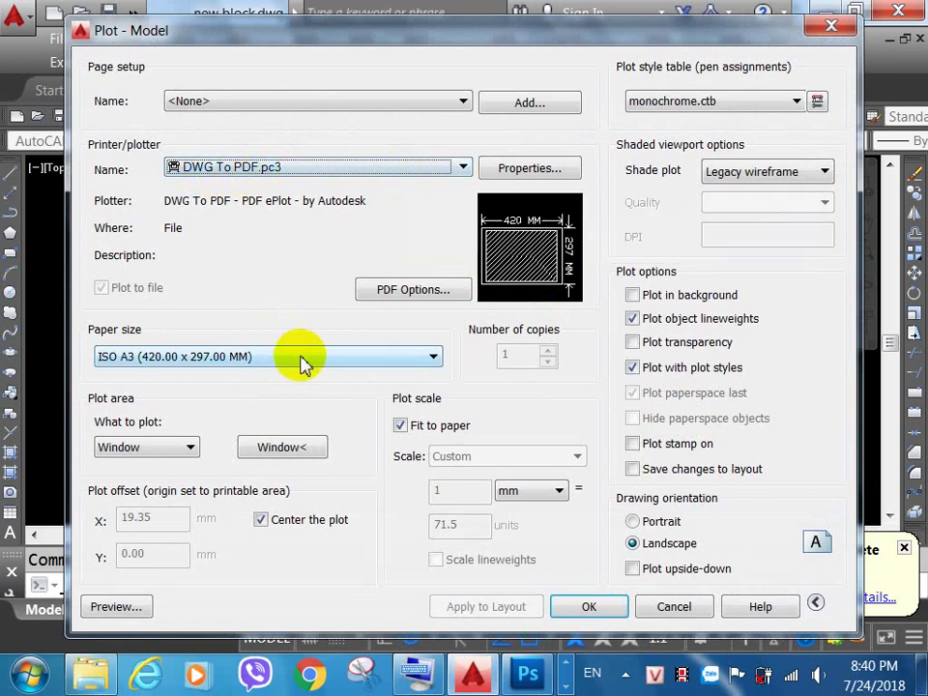
click(778, 109)
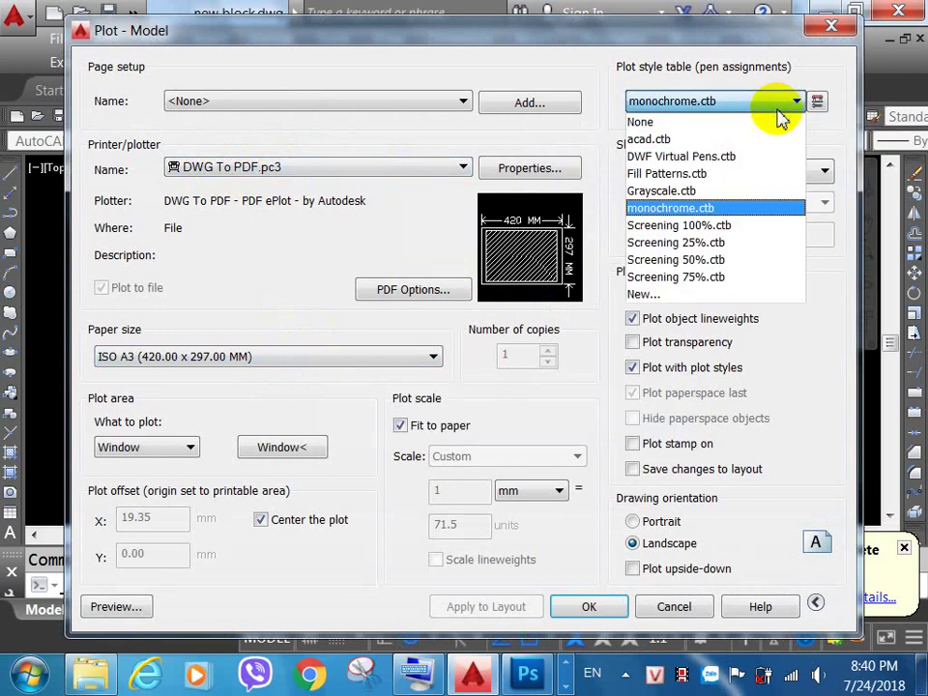
click(634, 208)
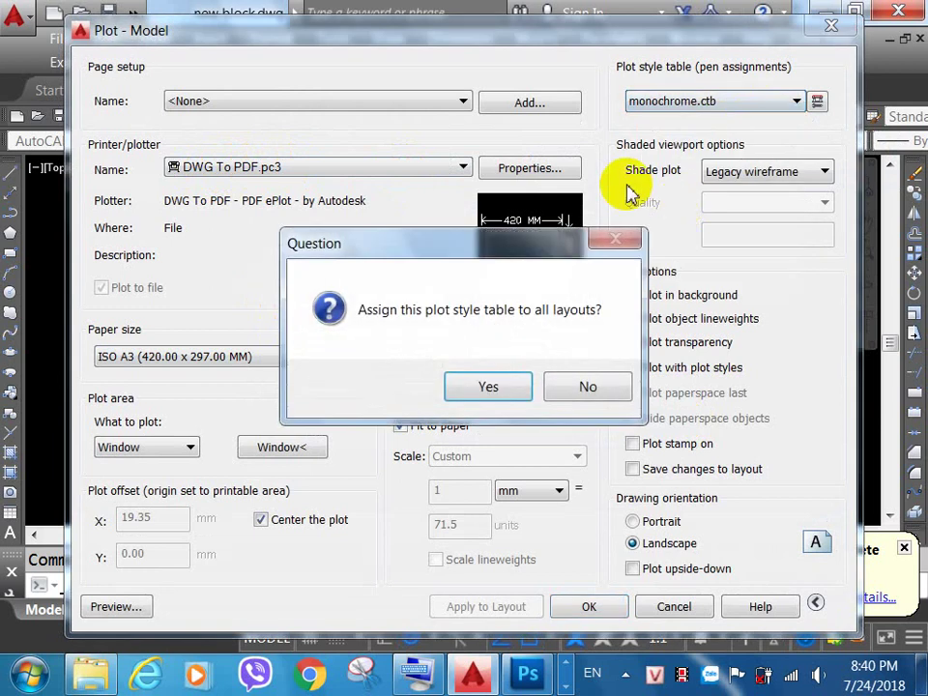
click(483, 390)
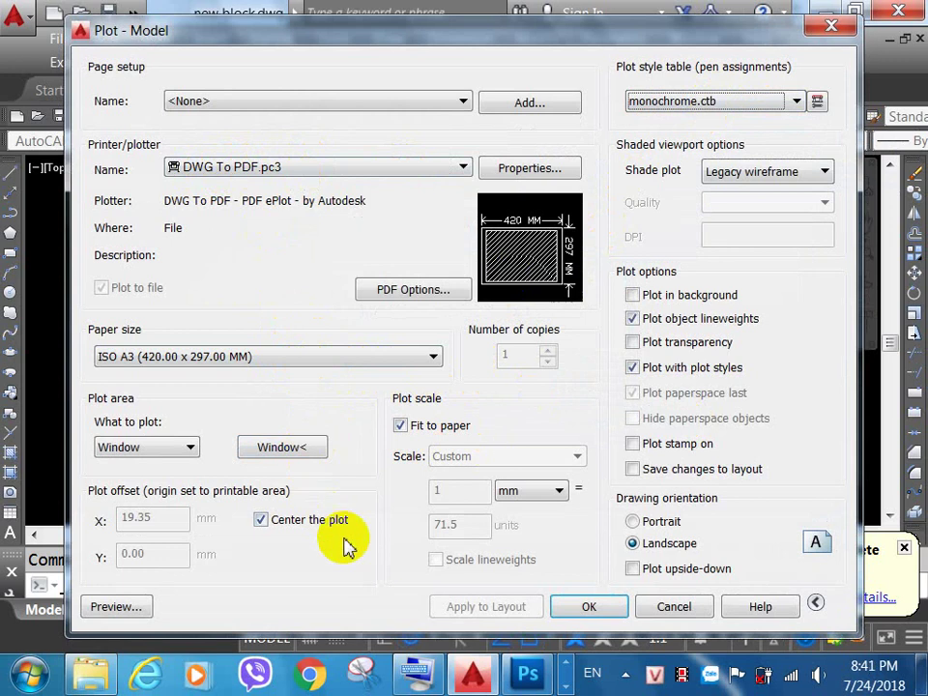
Step: Pick the plot window around the sheet again and preview it, cancelling the plot without saving a second PDF
click(282, 451)
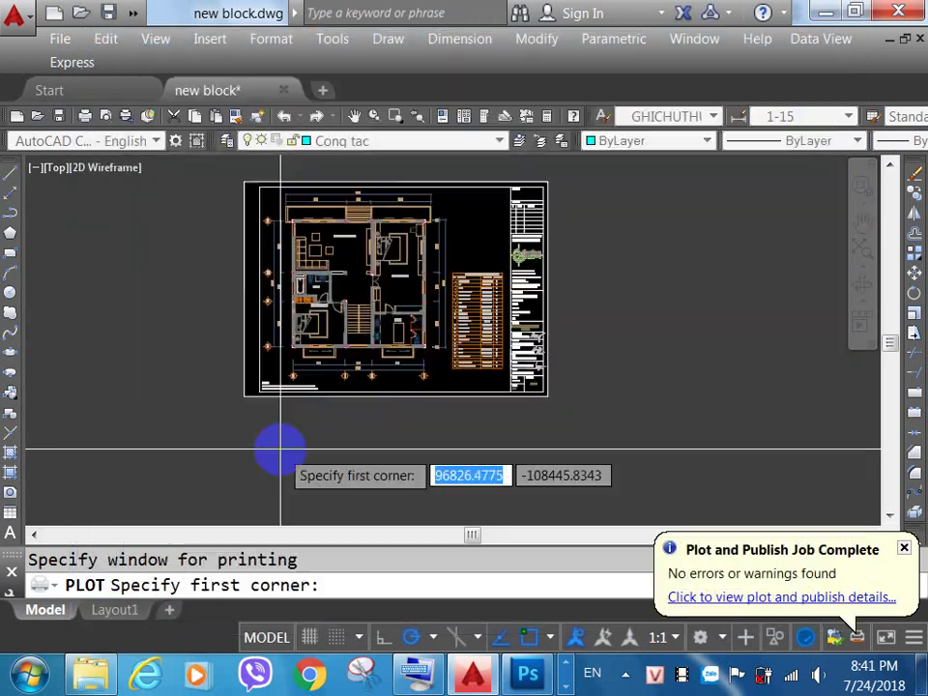
click(235, 399)
click(550, 173)
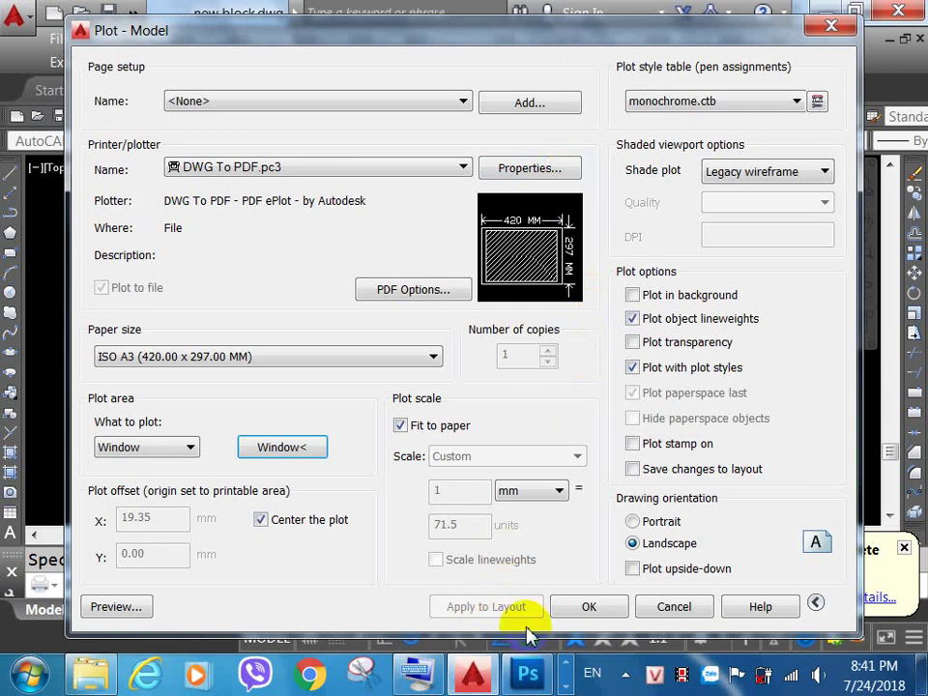
click(128, 607)
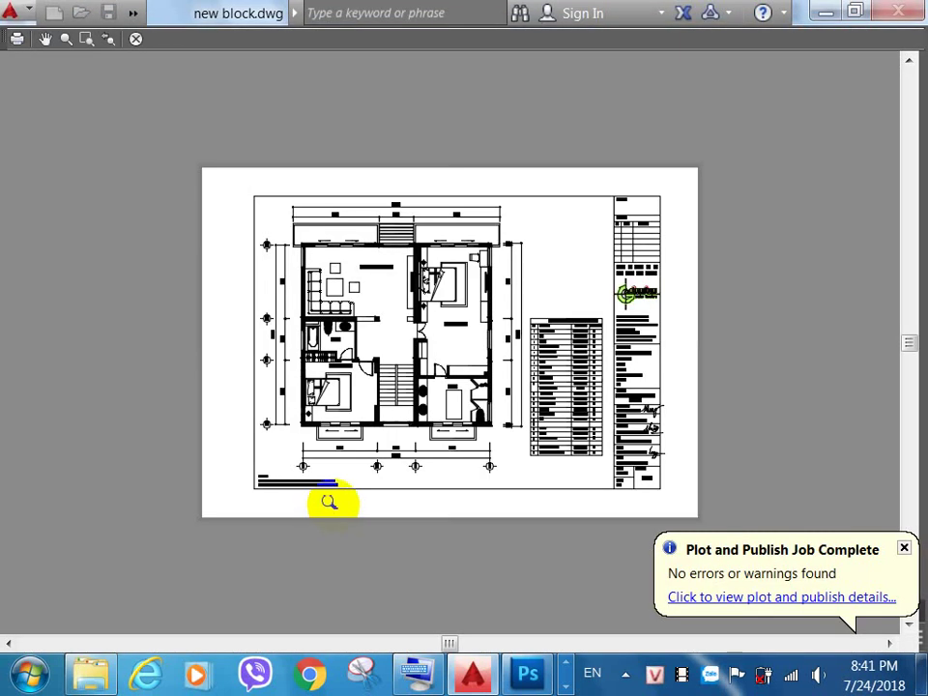
key(Escape)
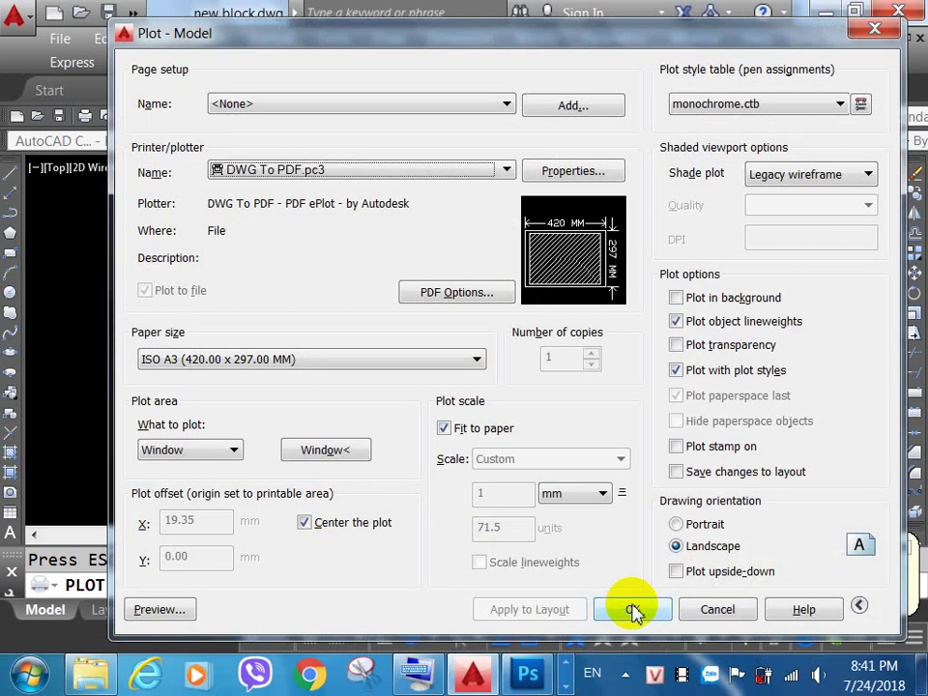
click(633, 611)
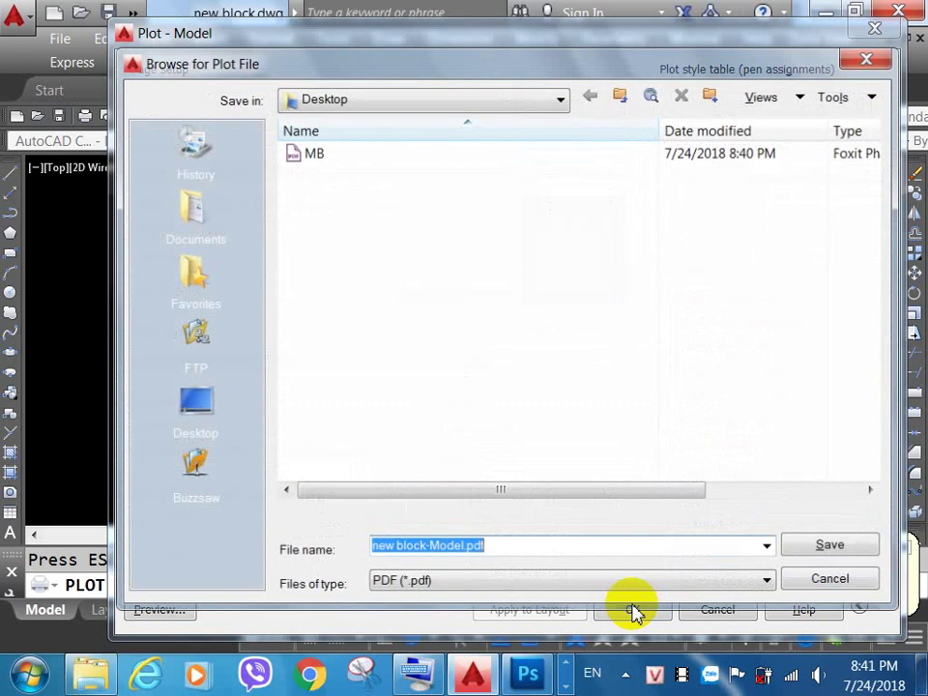
click(870, 58)
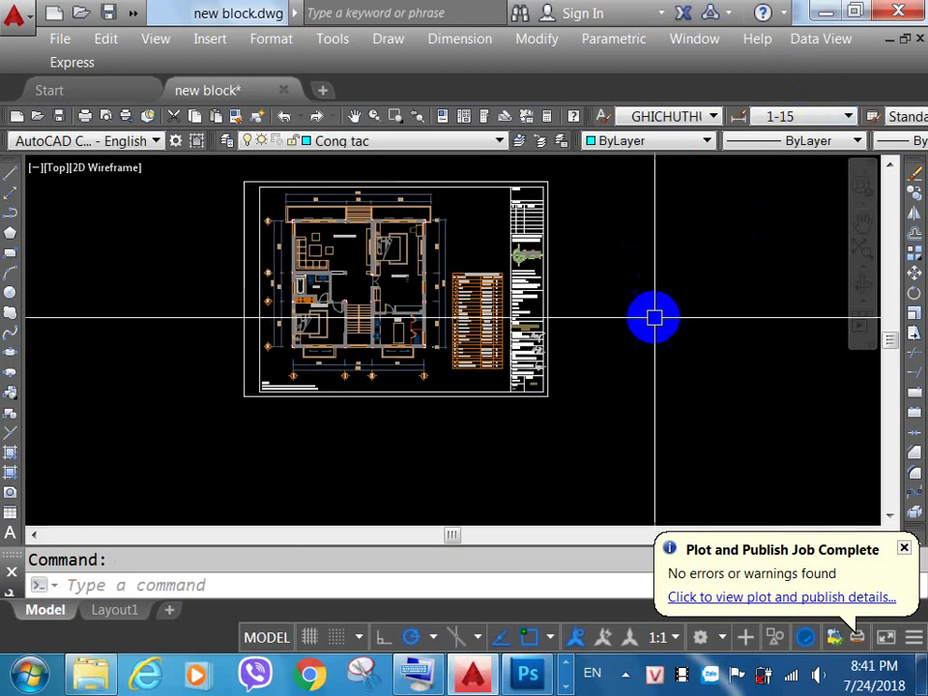
Step: Close AutoCAD without saving the changes to new block.dwg
mouse_move(634, 391)
mouse_down()
mouse_move(587, 443)
mouse_move(587, 435)
mouse_up()
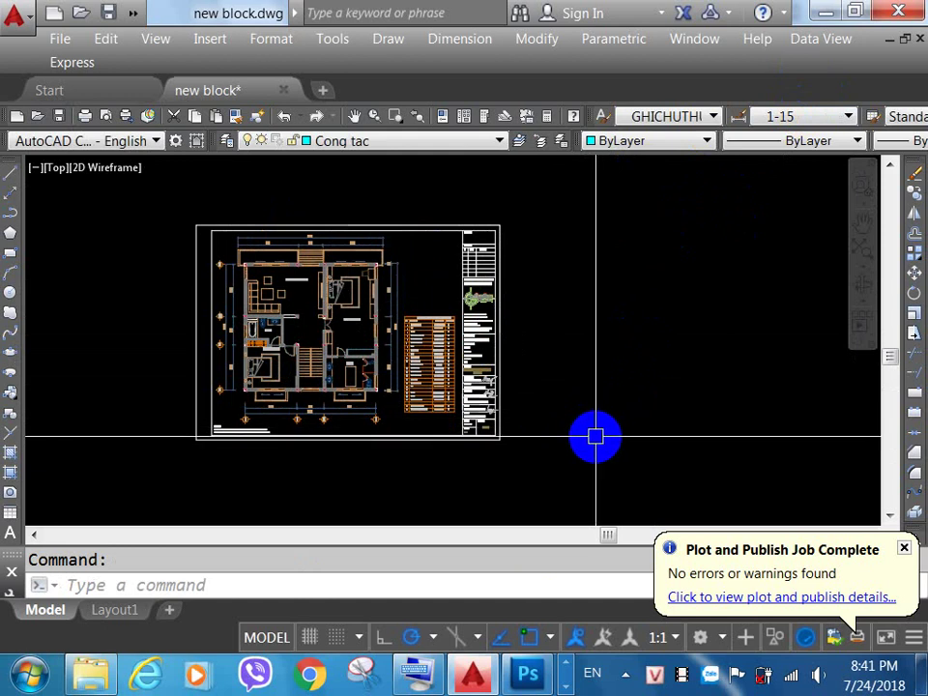
click(899, 12)
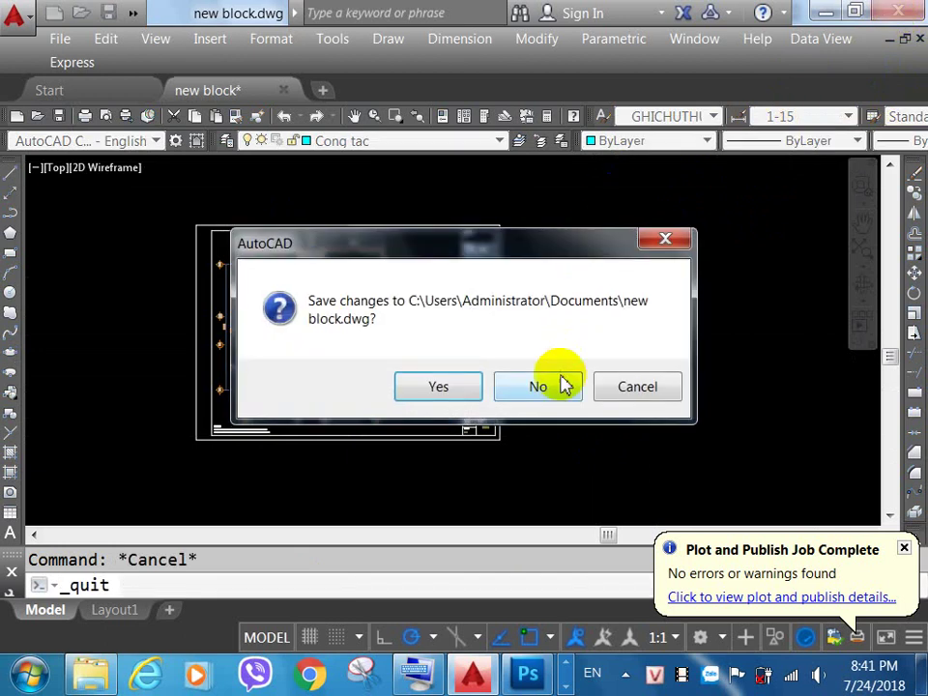
click(560, 378)
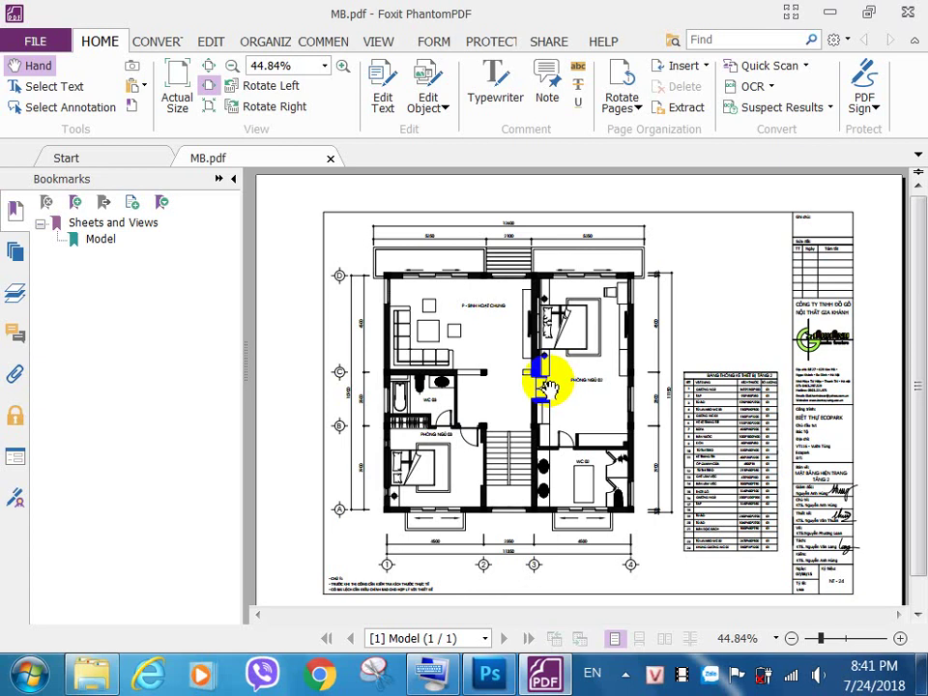
Step: Close MB.pdf along with Foxit PhantomPDF and show the desktop
click(907, 13)
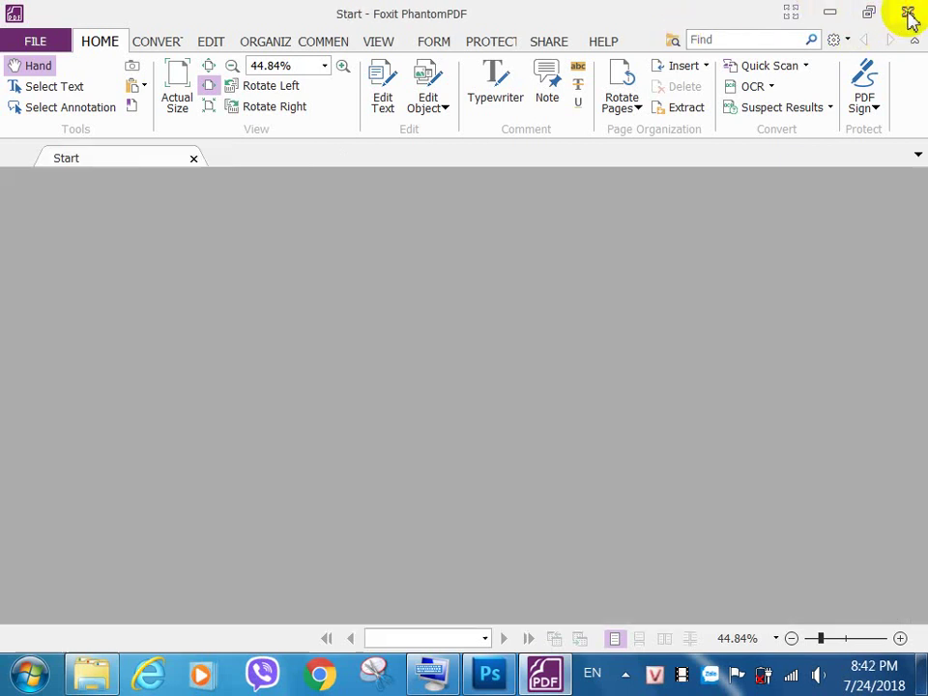
click(907, 14)
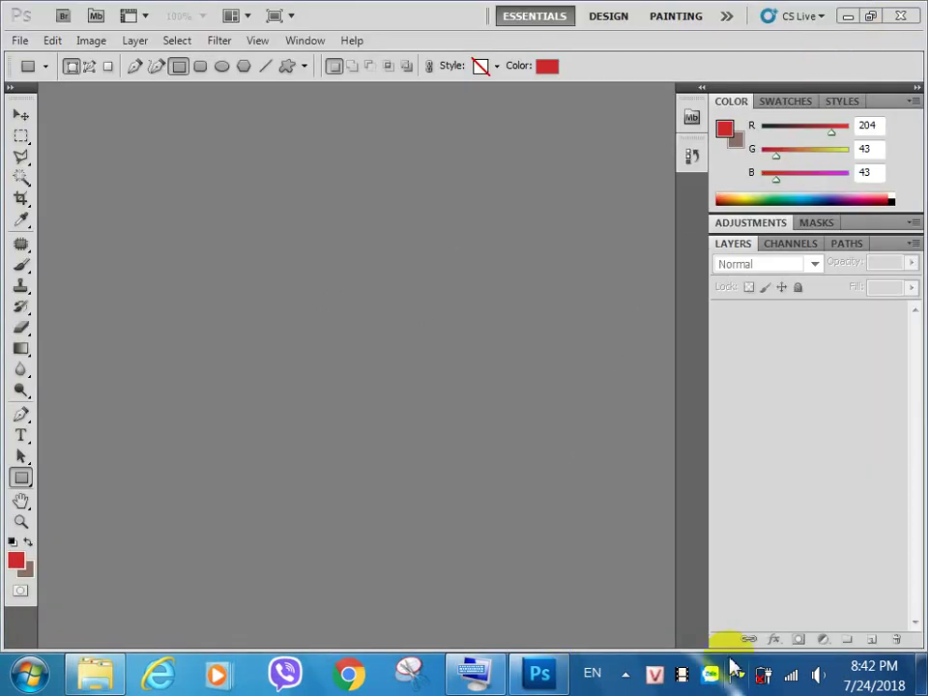
click(924, 676)
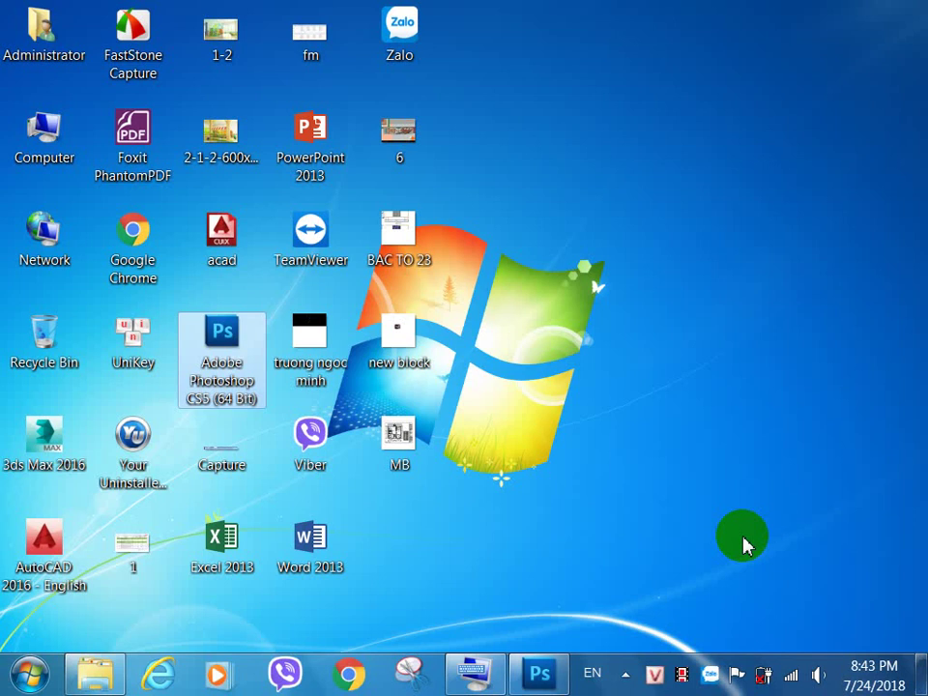
Step: Switch to Photoshop and open the MB PDF from the Desktop for import
click(541, 674)
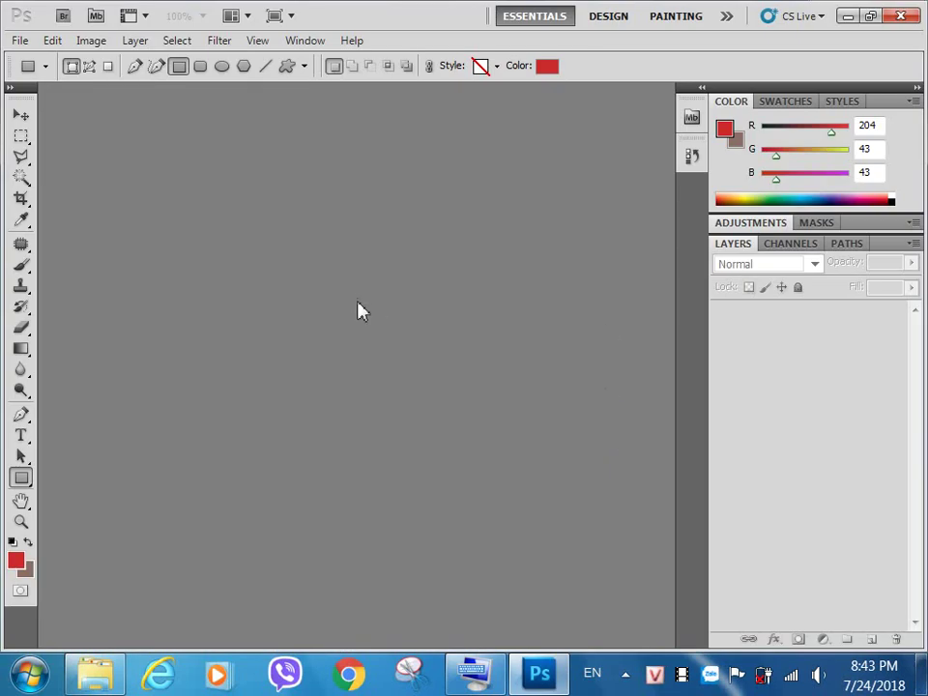
double_click(358, 303)
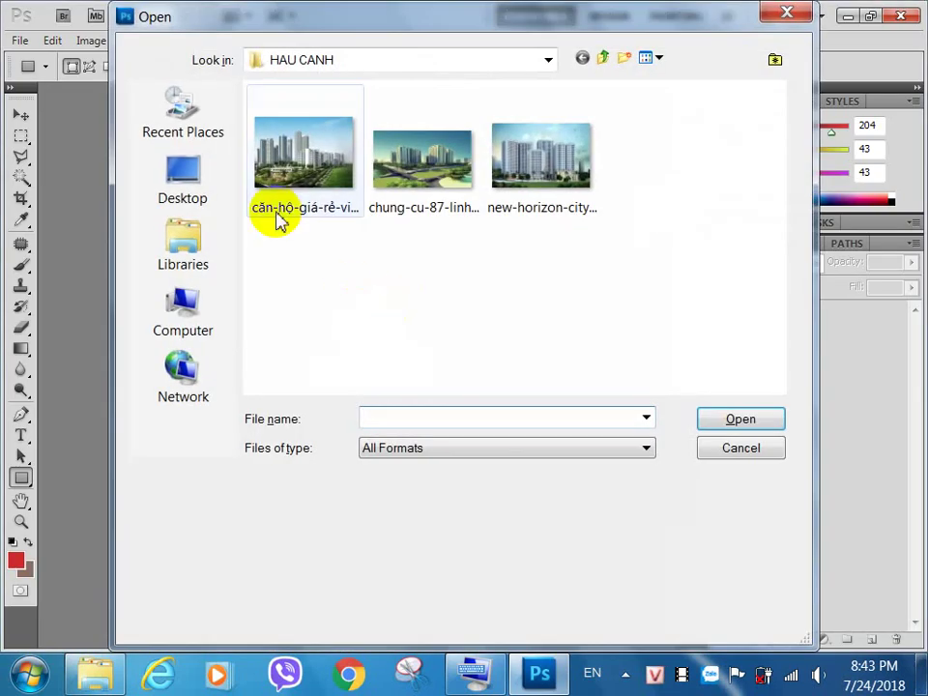
click(201, 182)
click(642, 296)
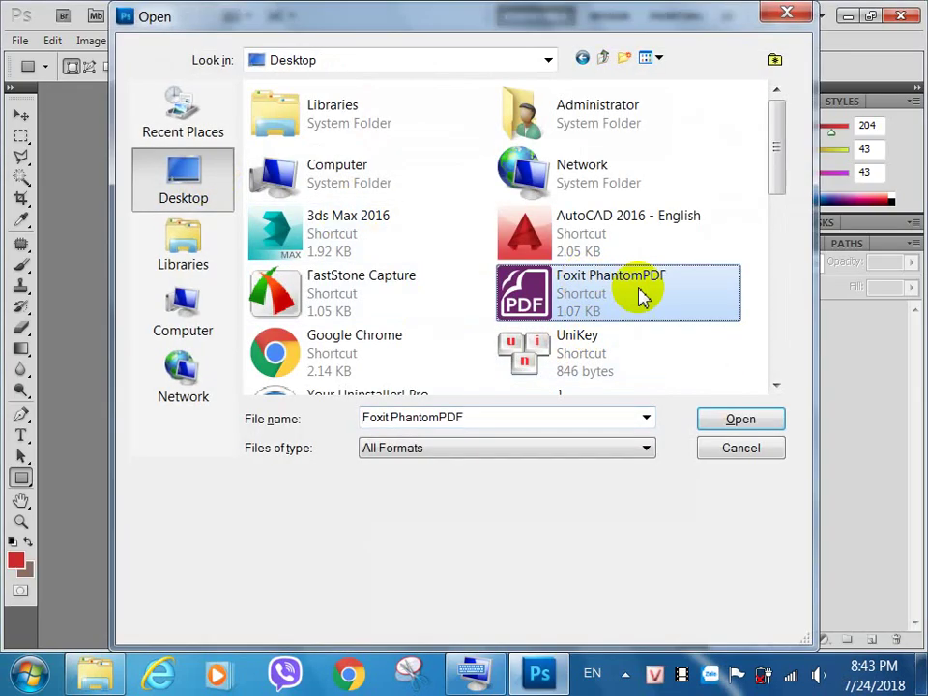
scroll(669, 321, down, 3)
scroll(669, 323, down, 3)
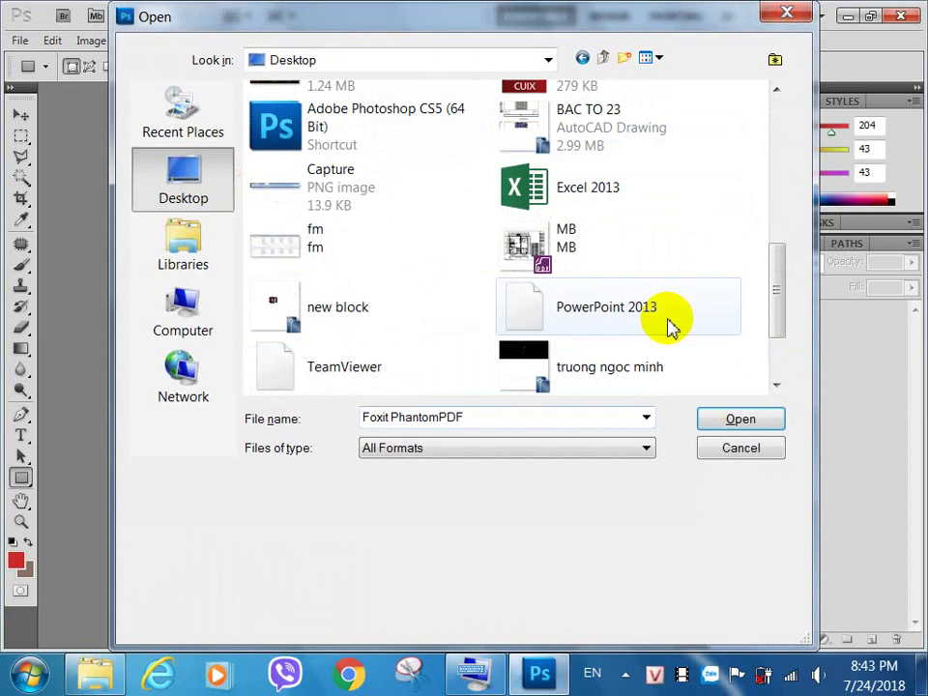
click(565, 106)
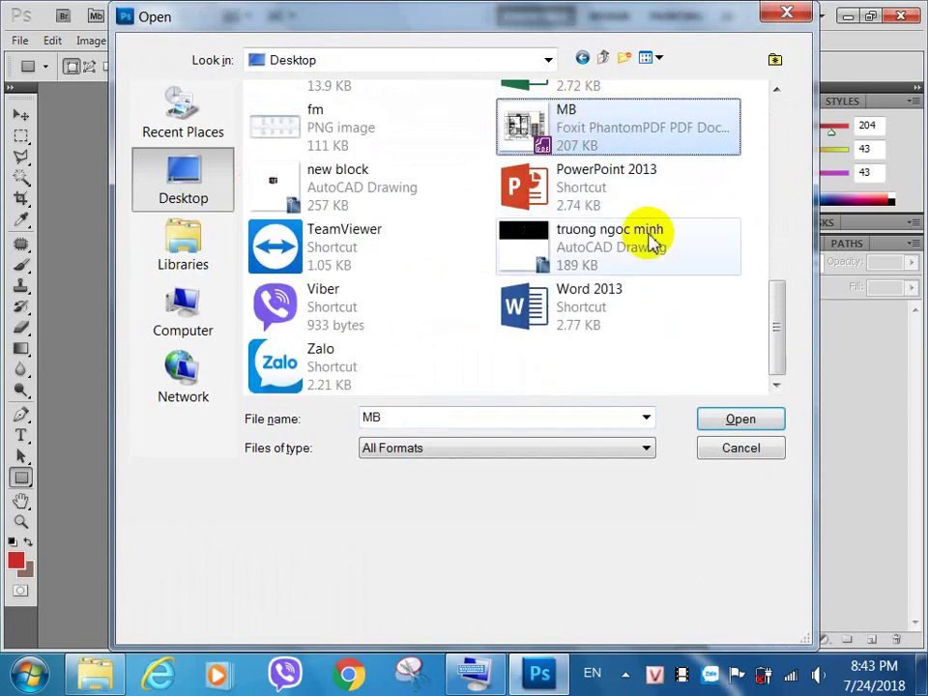
click(738, 422)
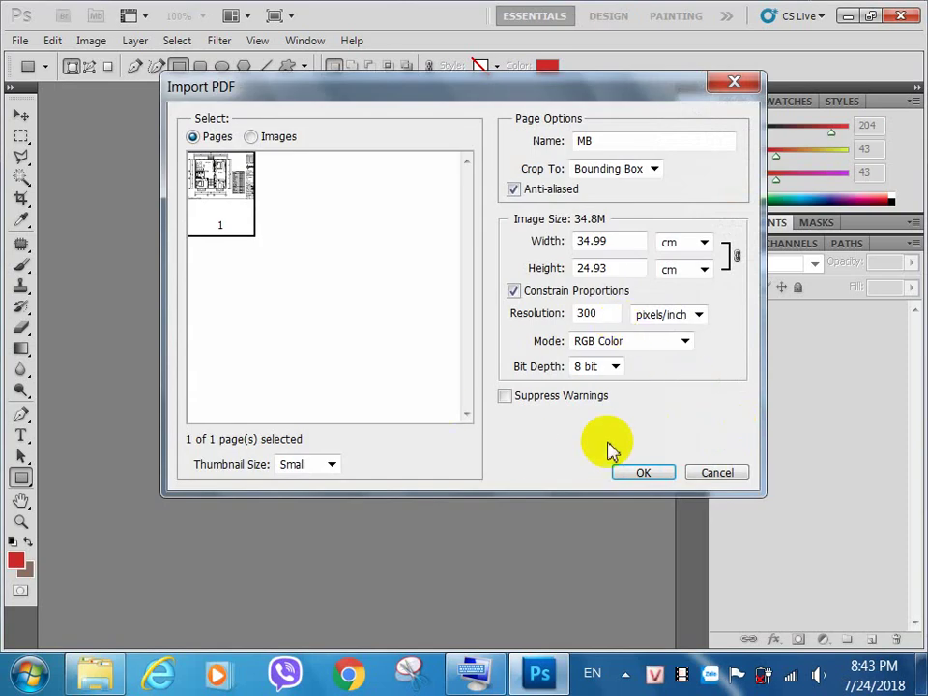
Step: Set the MB page's import resolution to 120 pixels/inch and import it
double_click(602, 314)
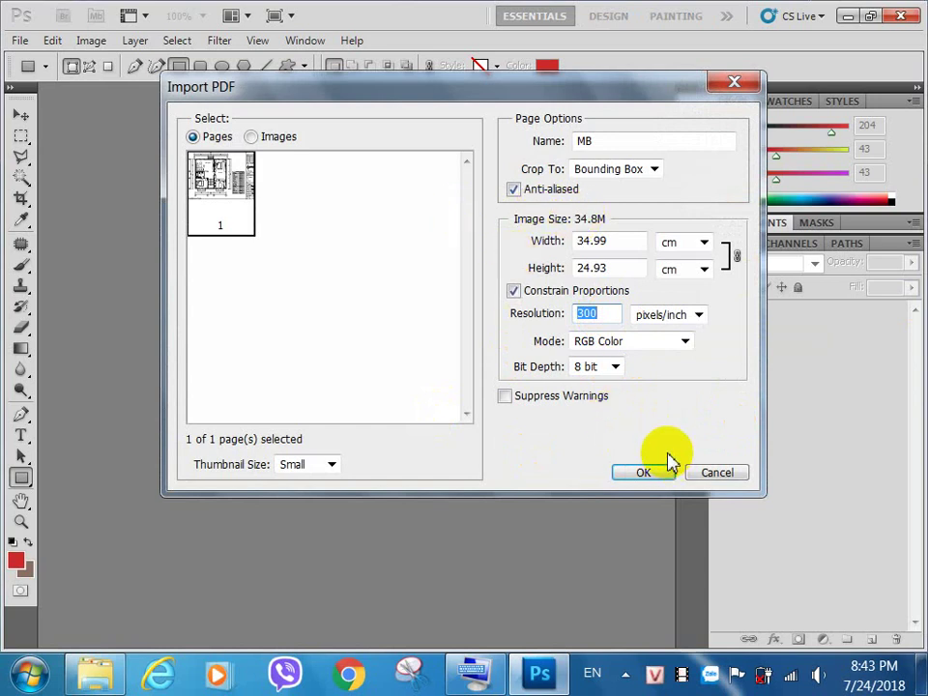
text(100)
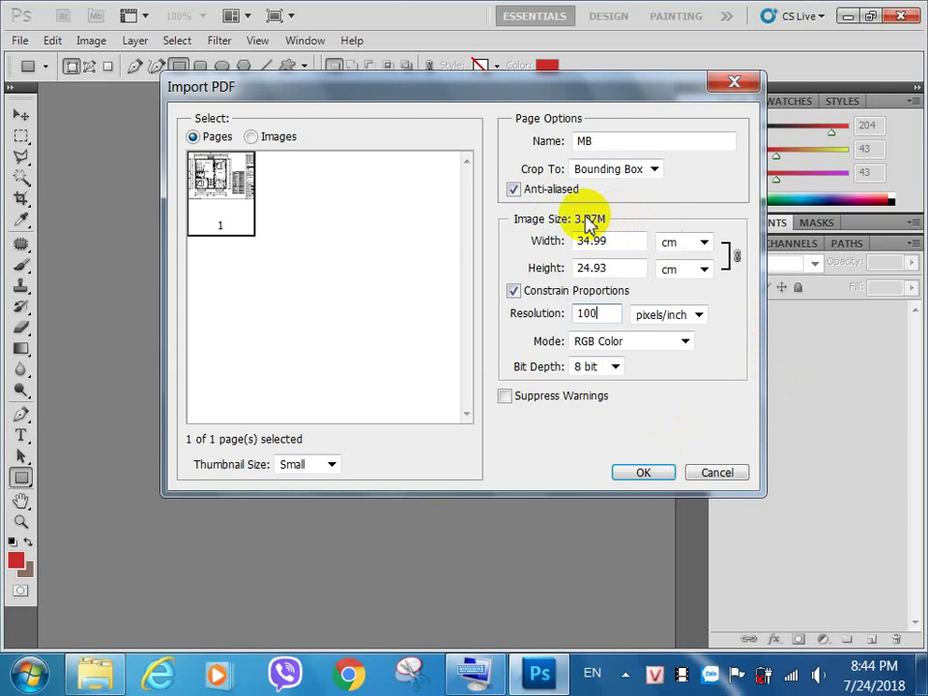
double_click(597, 313)
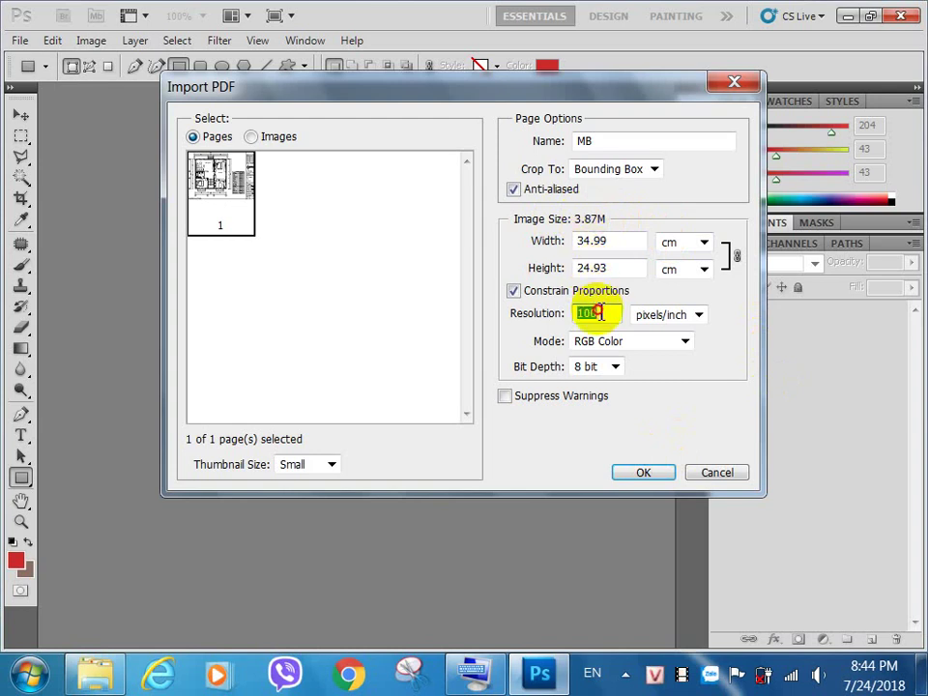
text(120)
click(646, 474)
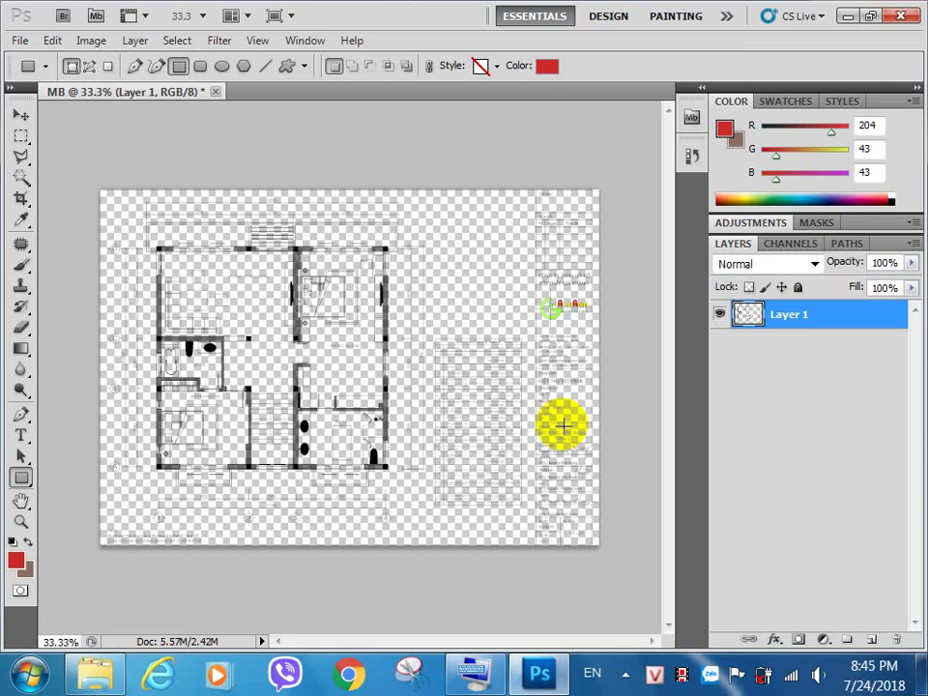
Step: Duplicate the imported floor plan layer twice, clearing the trial selection loaded from Layer 1's content
key(ctrl+j)
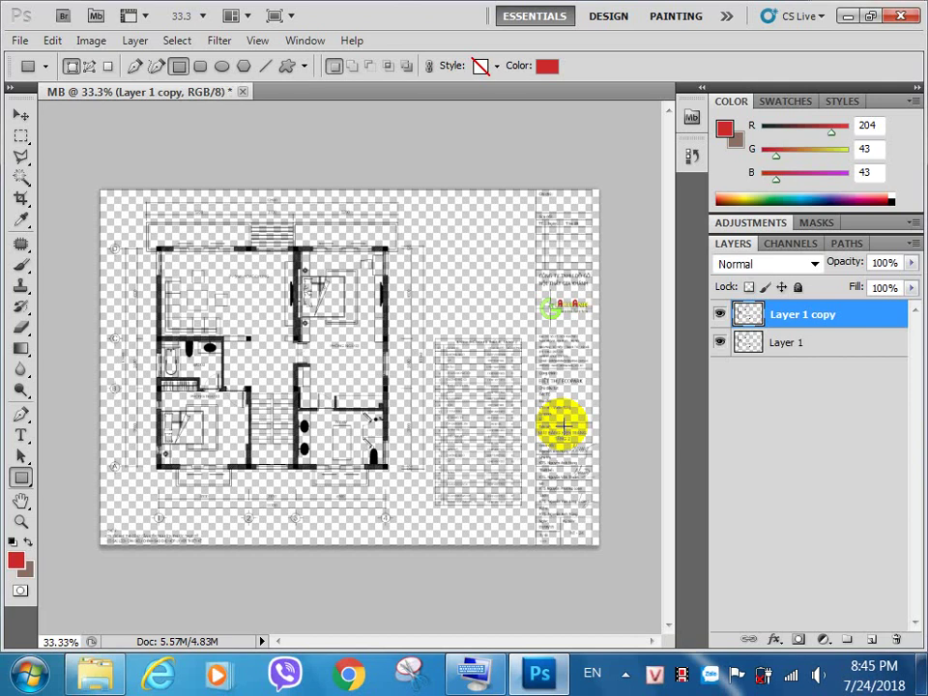
key(ctrl+j)
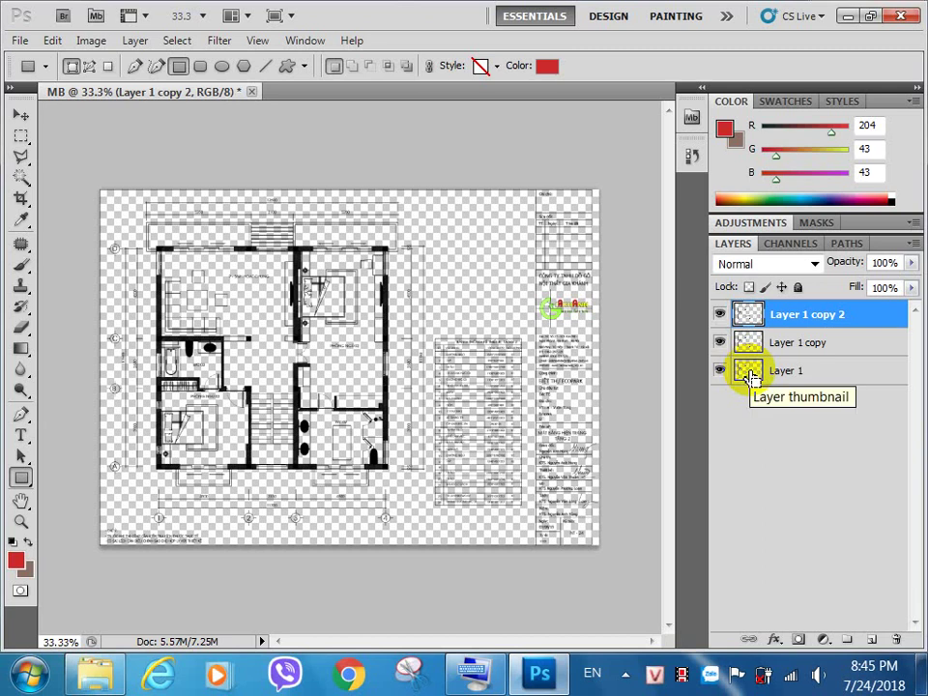
ctrl+click(751, 377)
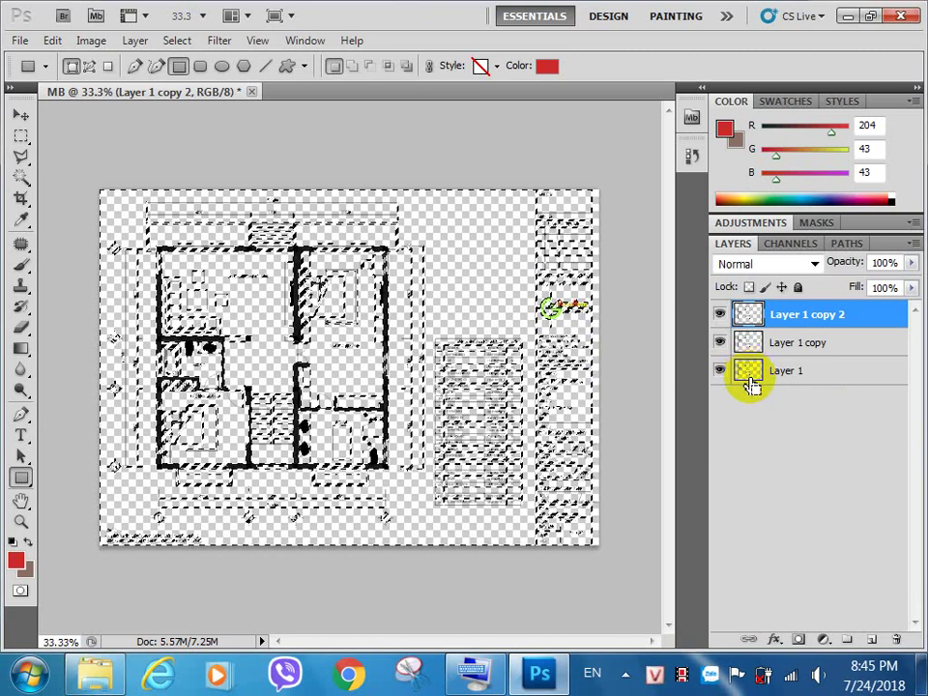
key(ctrl+d)
Step: Set the background color to white and fill the whole canvas of Layer 1 with it, clearing the selection
click(26, 140)
drag(87, 174, 610, 594)
click(779, 378)
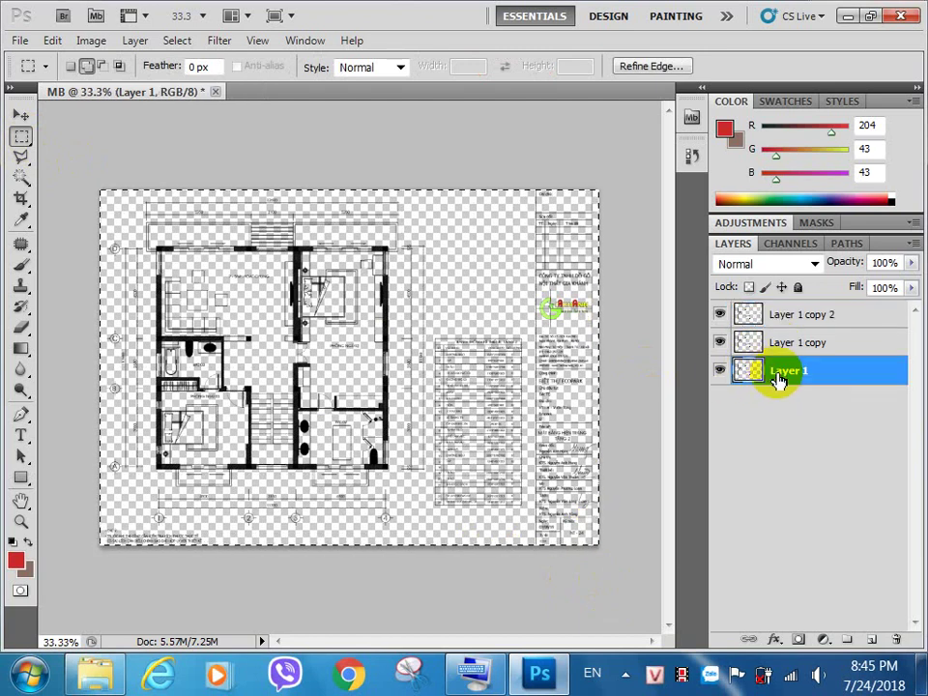
click(28, 575)
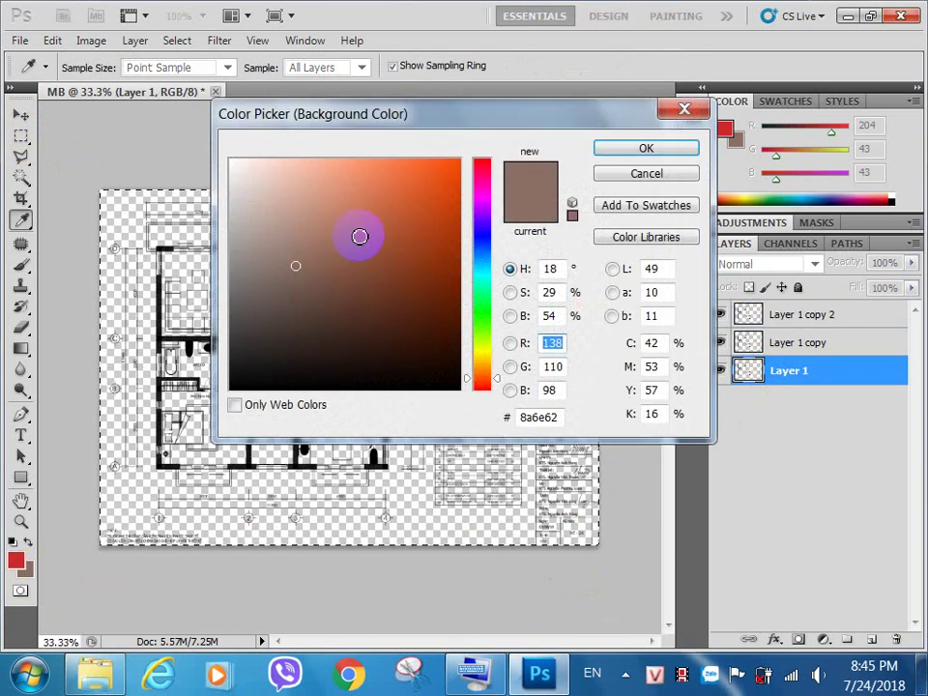
drag(300, 274, 222, 141)
click(630, 150)
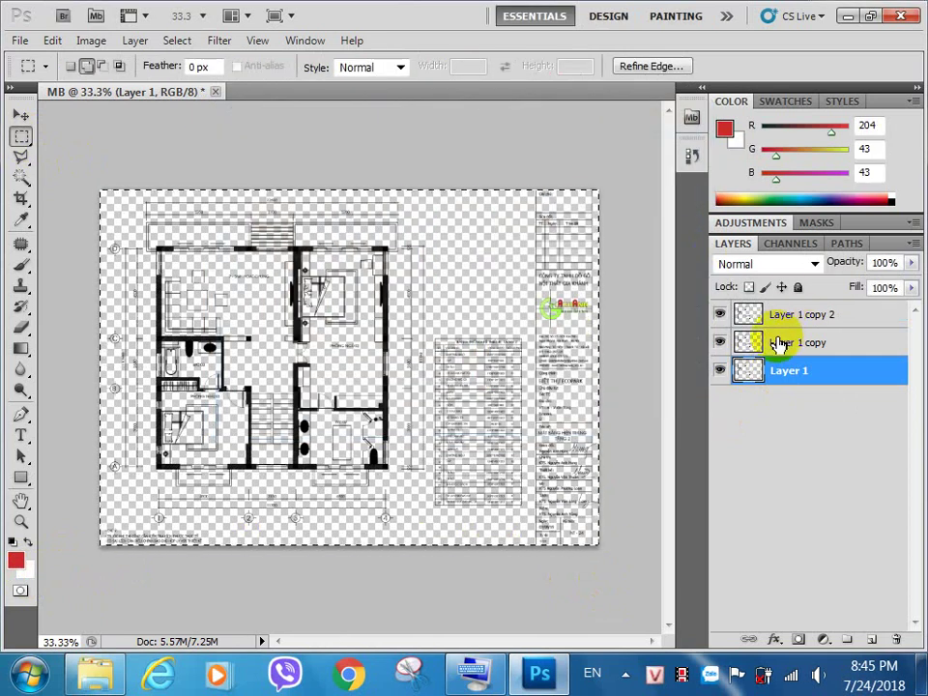
key(ctrl+BackSpace)
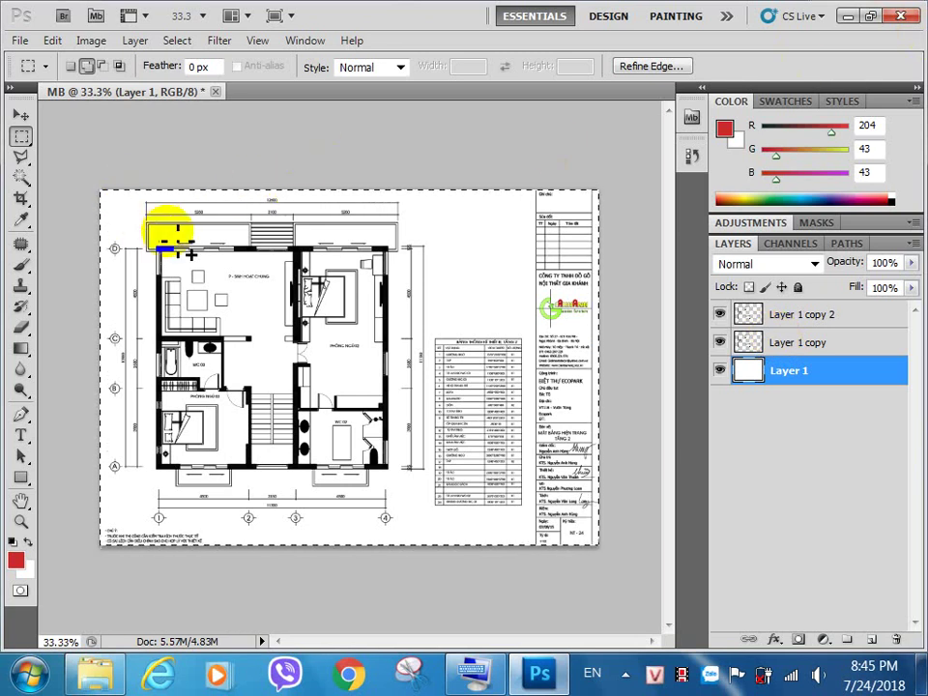
key(ctrl+d)
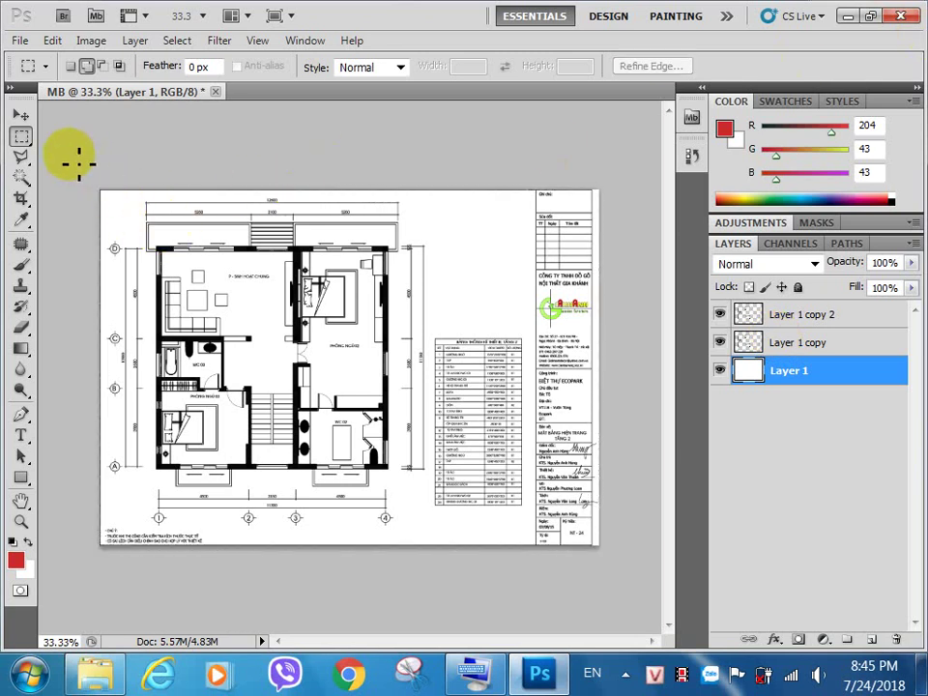
Step: Select the whole canvas again and swap the foreground and background colors back and forth
drag(62, 149, 701, 527)
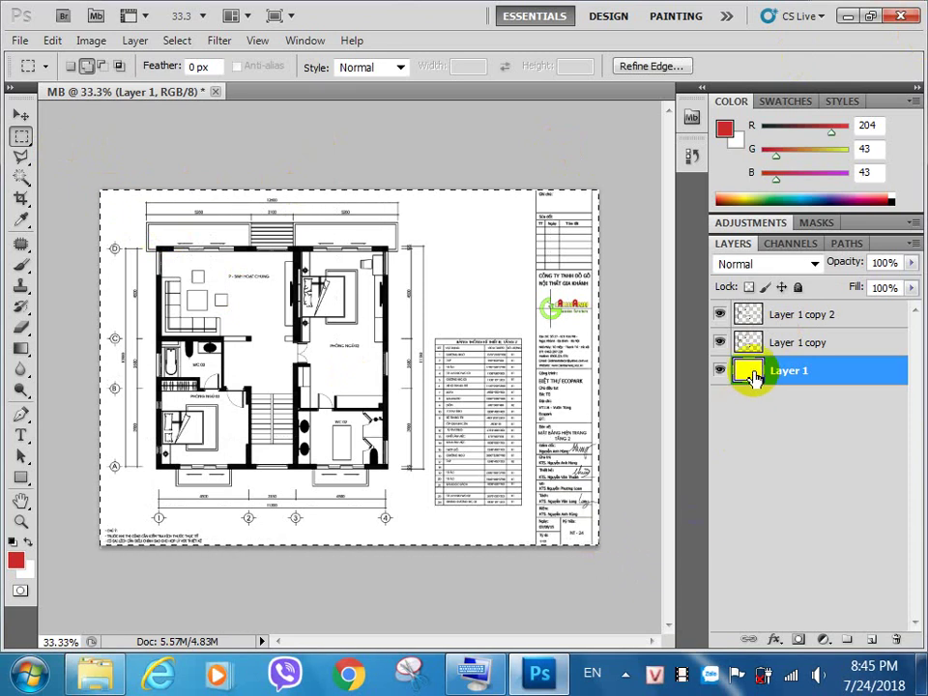
click(28, 542)
click(29, 543)
click(29, 543)
click(29, 542)
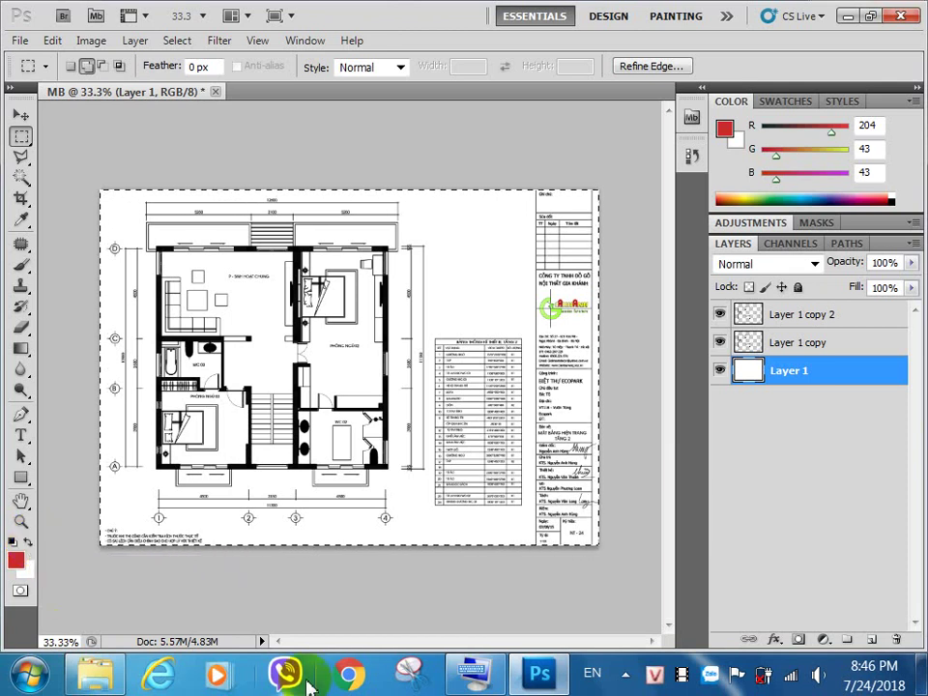
Step: Show the On-Screen Keyboard, swap the colors so white is the foreground and red the background, and close the keyboard
click(473, 674)
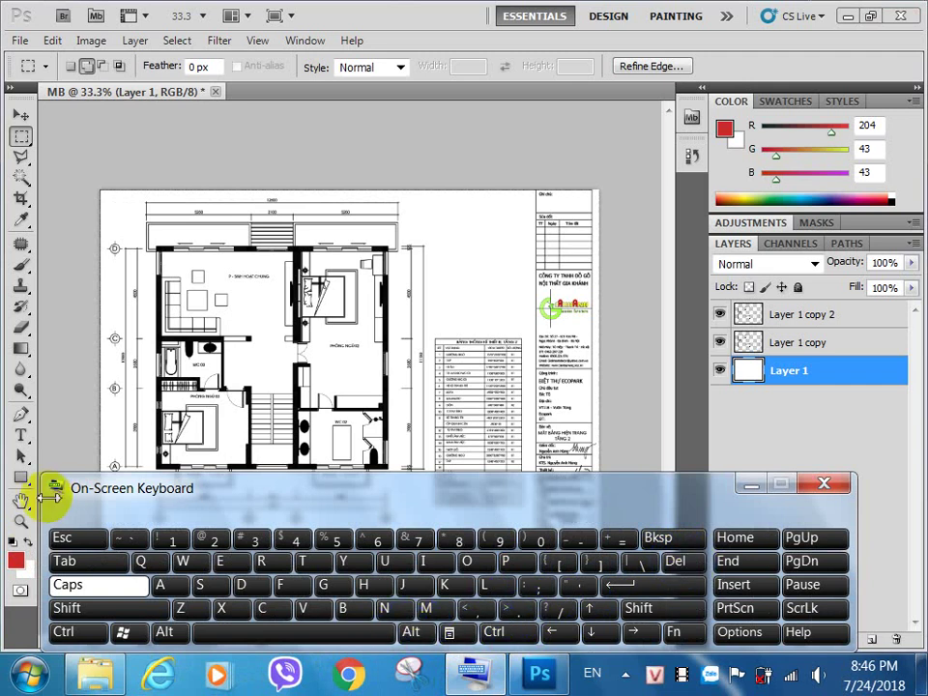
click(30, 541)
click(30, 542)
click(30, 541)
click(30, 542)
click(30, 541)
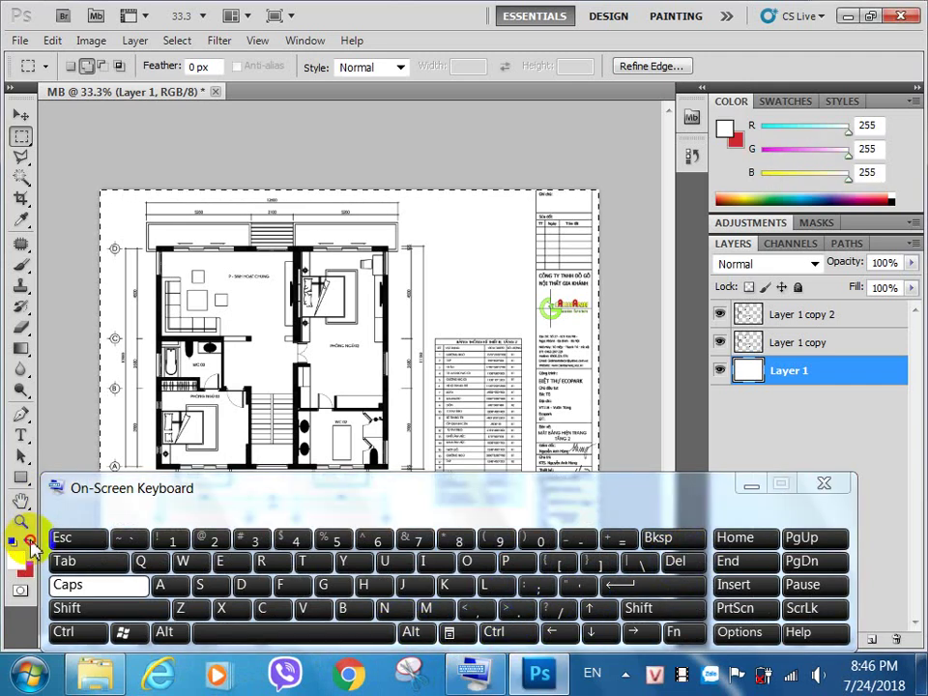
click(824, 484)
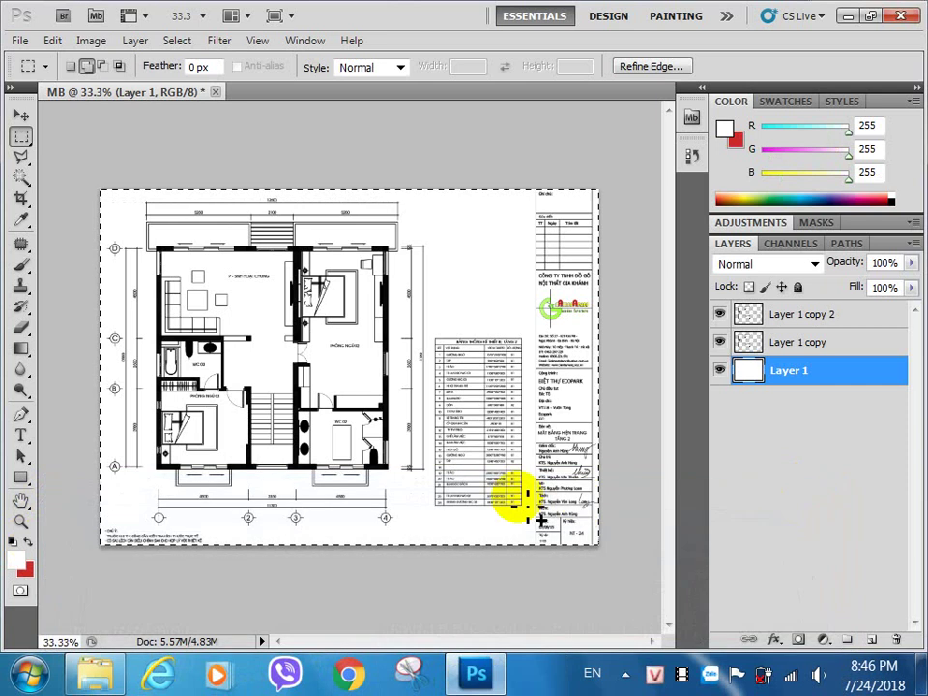
Step: Examine the linework around PHÒNG NGỦ 02 and WC 02 up close against the white background
scroll(281, 360, up, 3)
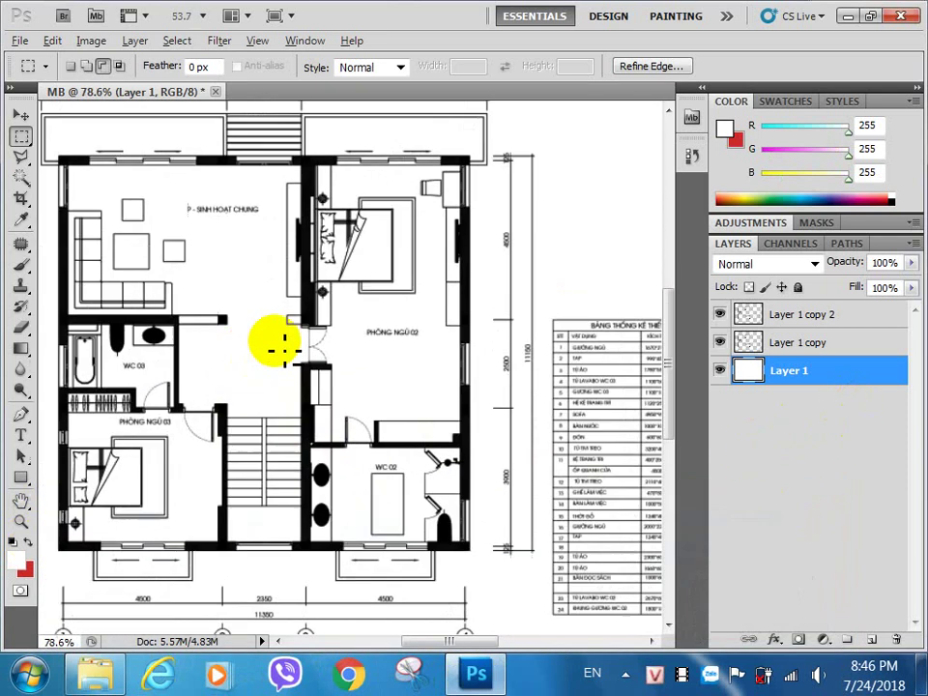
scroll(283, 350, up, 5)
scroll(346, 349, down, 5)
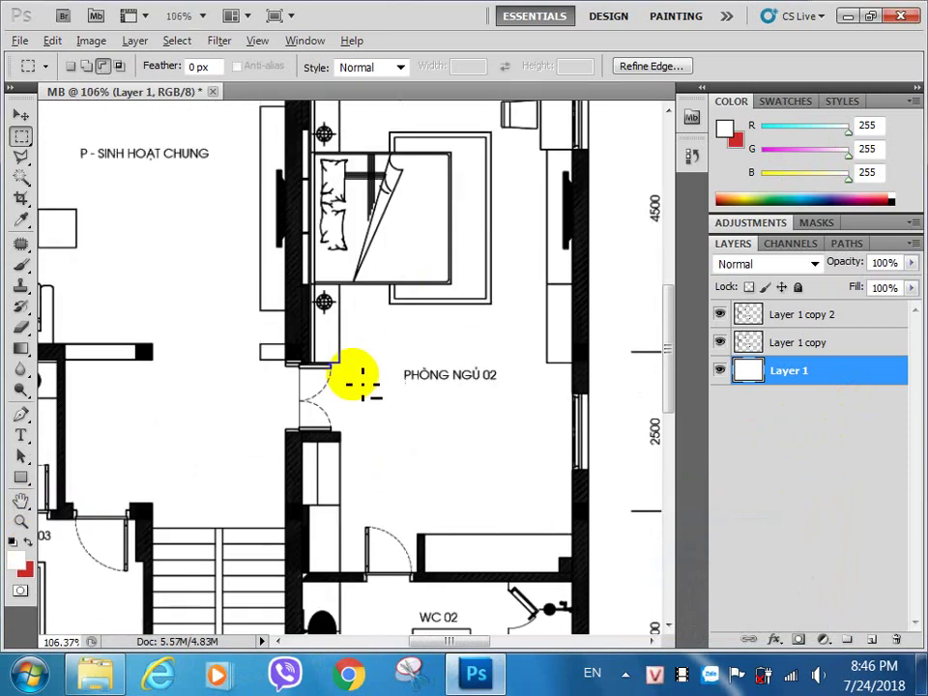
scroll(361, 382, down, 5)
scroll(377, 390, up, 4)
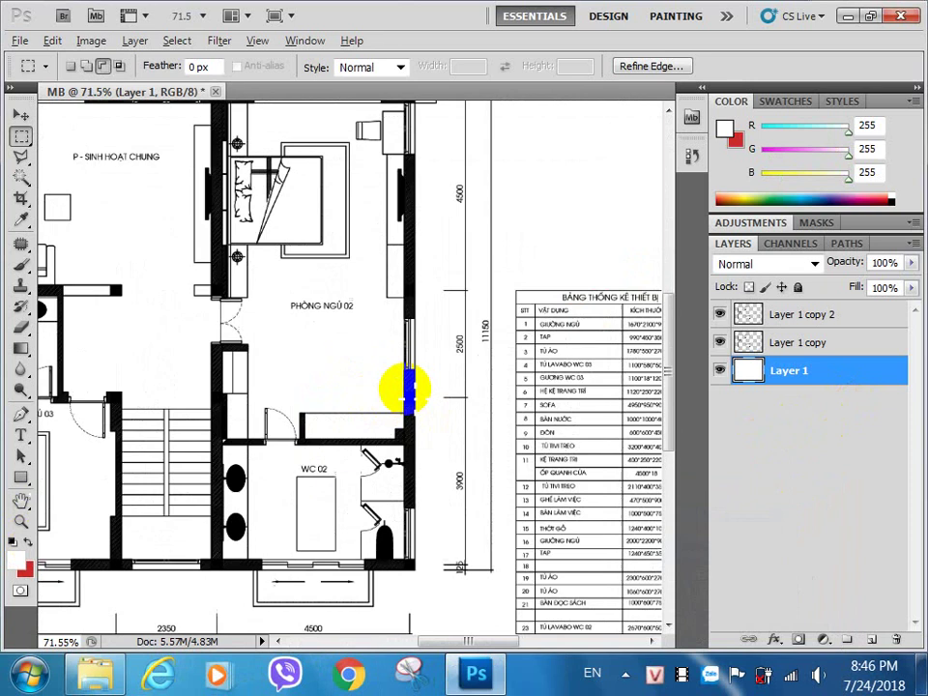
scroll(408, 389, down, 3)
scroll(414, 441, up, 1)
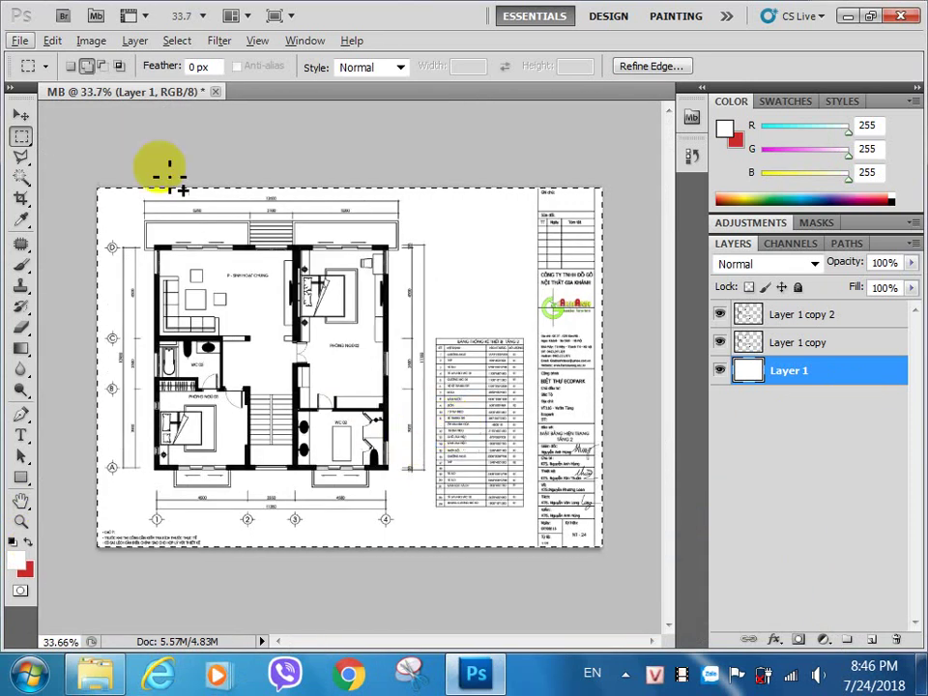
Step: Switch to the Move tool with the canvas selection cleared and inspect the plan's rooms, ending on the full sheet
click(18, 114)
drag(383, 284, 391, 290)
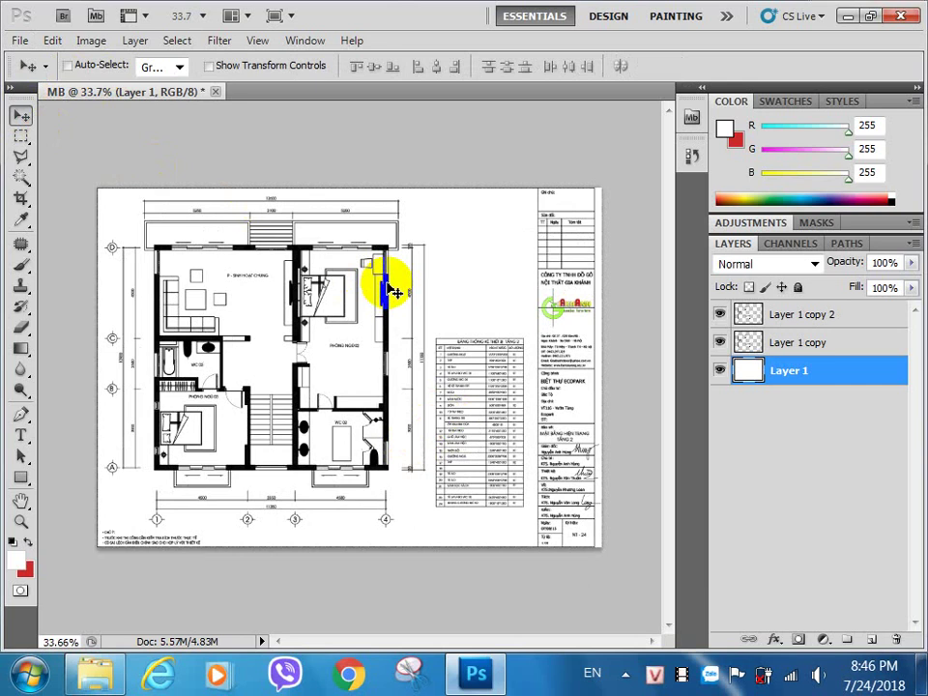
scroll(363, 280, up, 3)
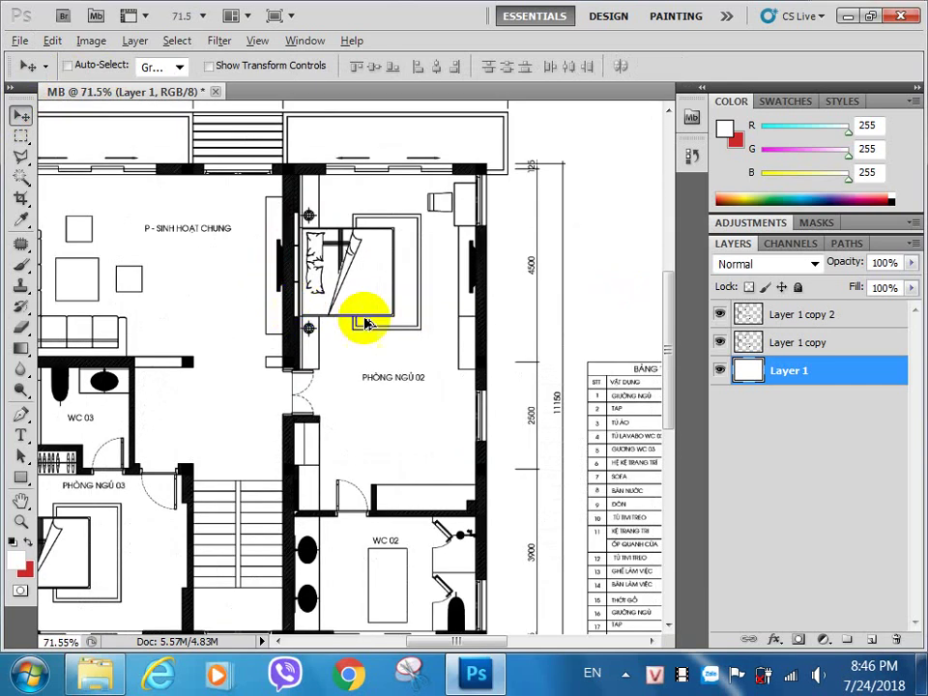
scroll(362, 321, down, 2)
scroll(247, 335, up, 2)
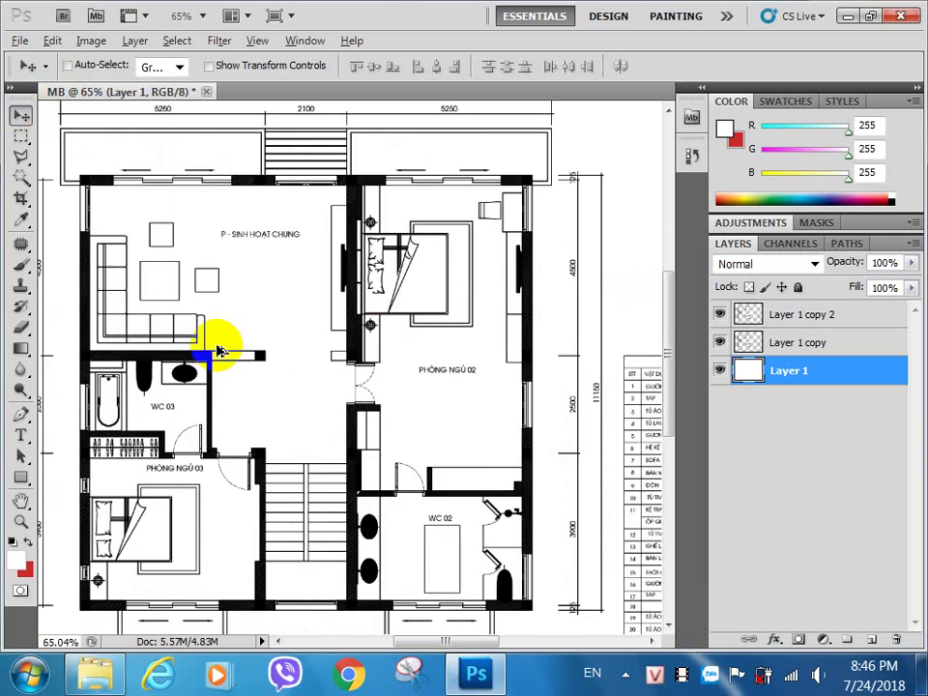
scroll(221, 350, down, 1)
scroll(220, 350, down, 1)
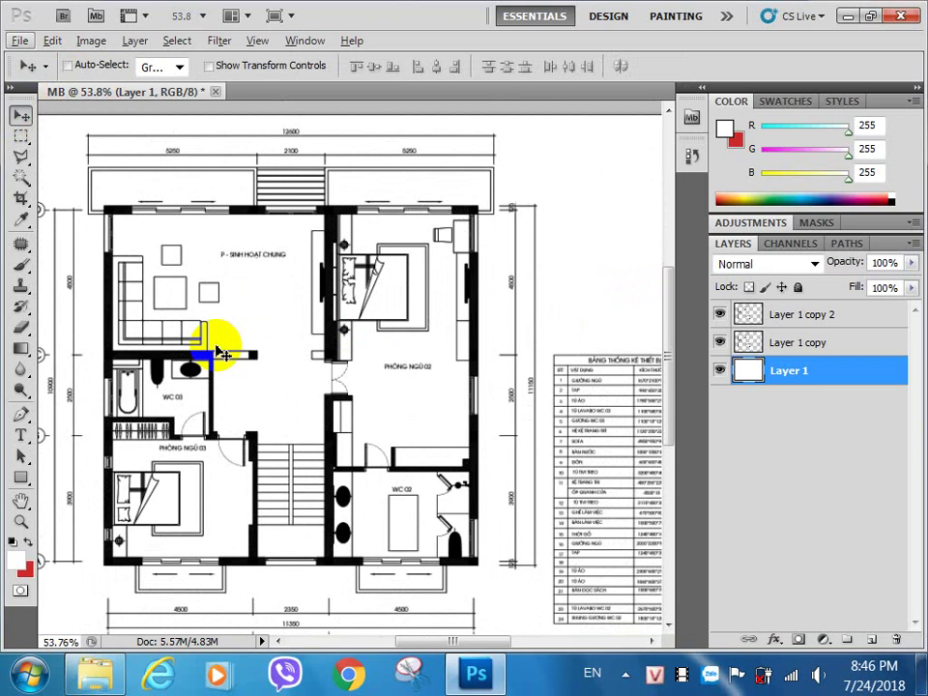
scroll(223, 354, down, 2)
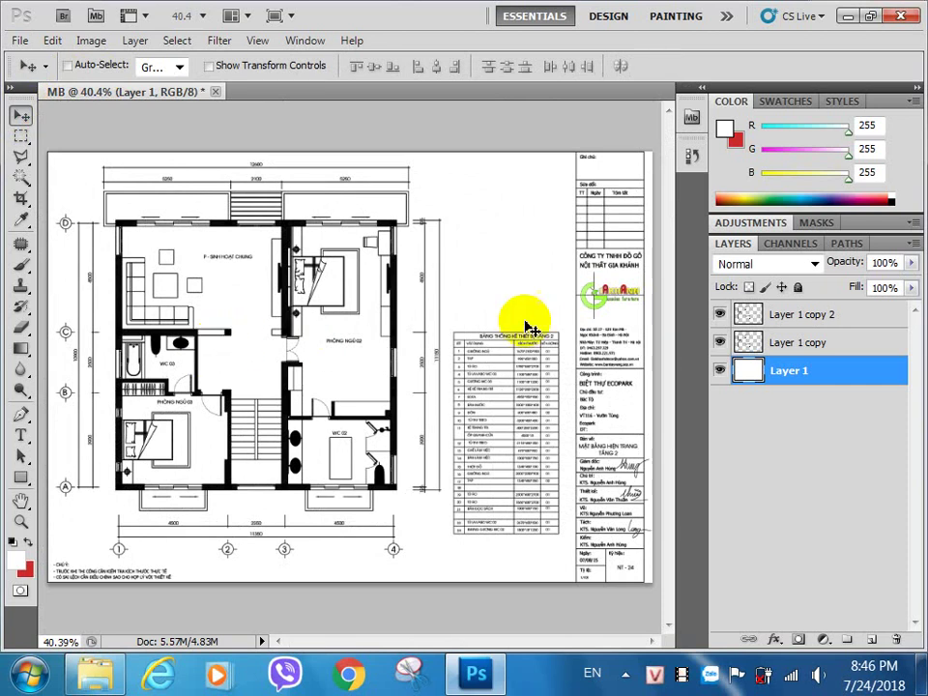
Step: On Layer 1 copy 2, select the P - SINH HOẠT CHUNG floor with the Magic Wand, redoing the selection with Contiguous enabled
click(802, 325)
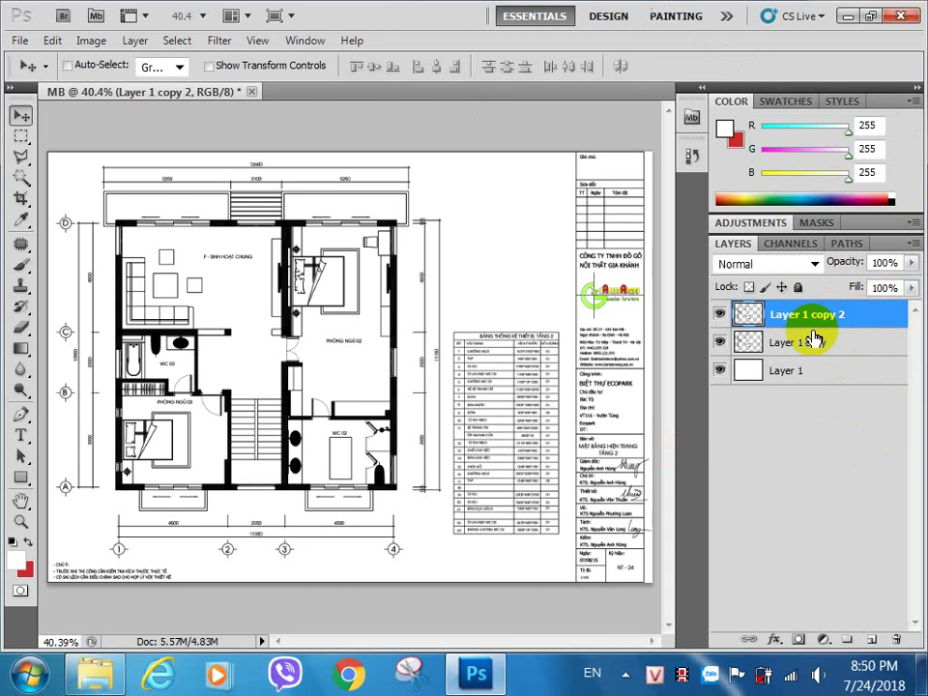
click(18, 178)
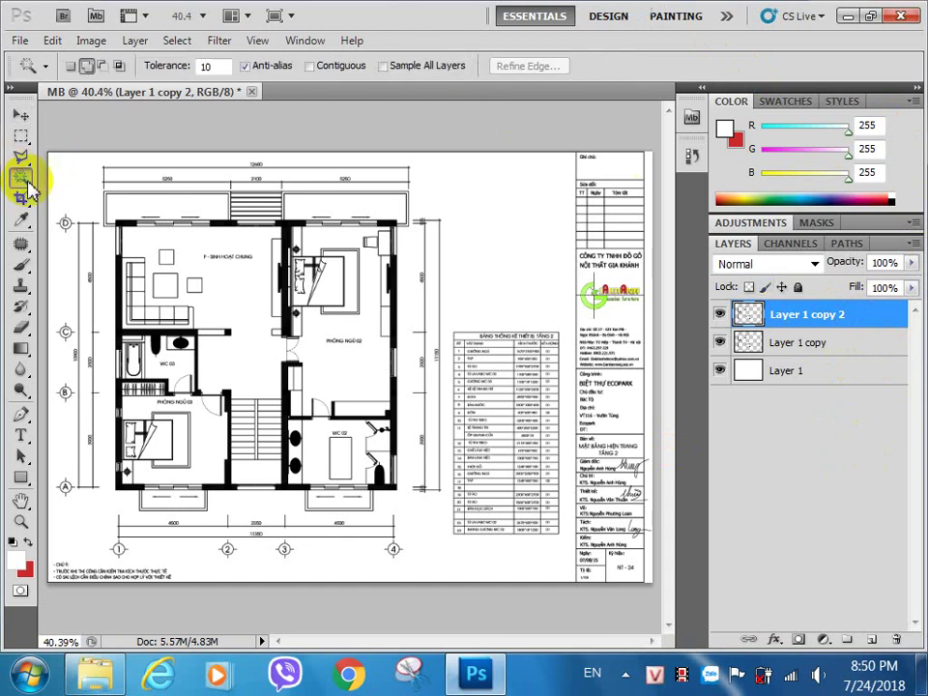
click(233, 282)
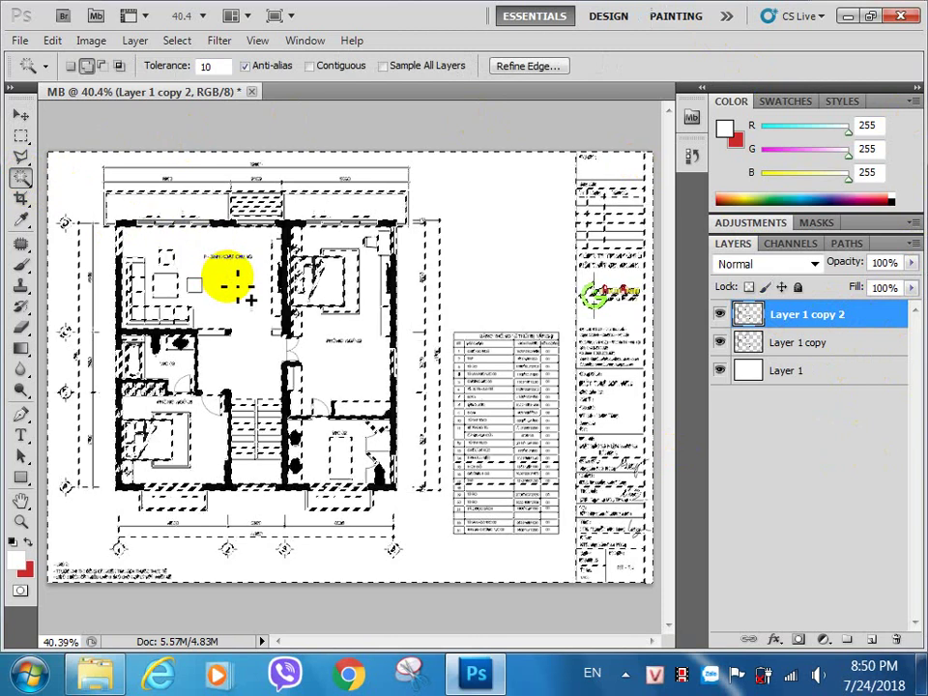
key(ctrl+d)
click(309, 64)
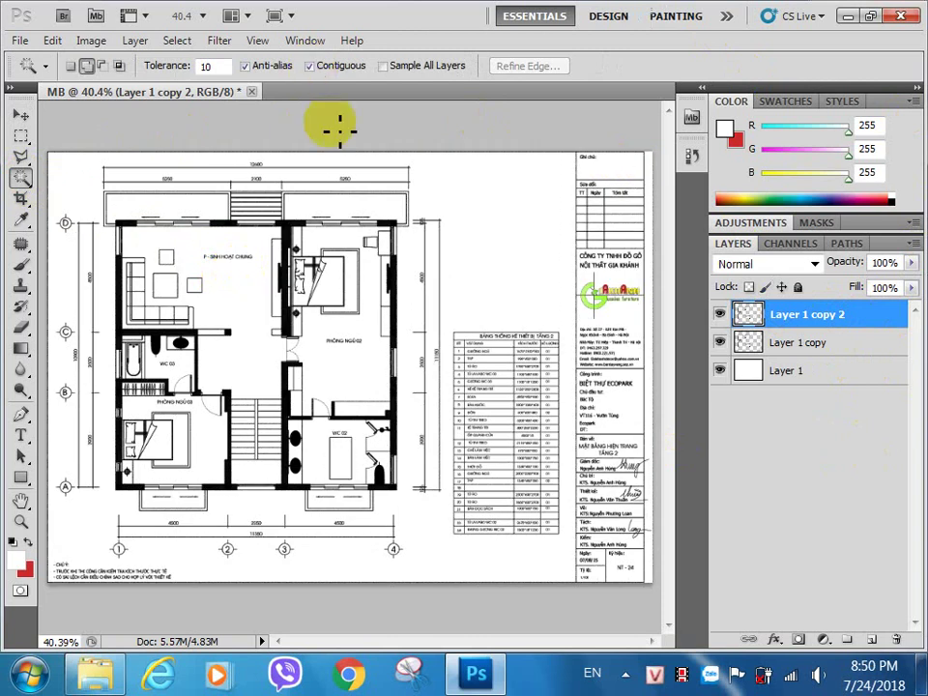
click(254, 334)
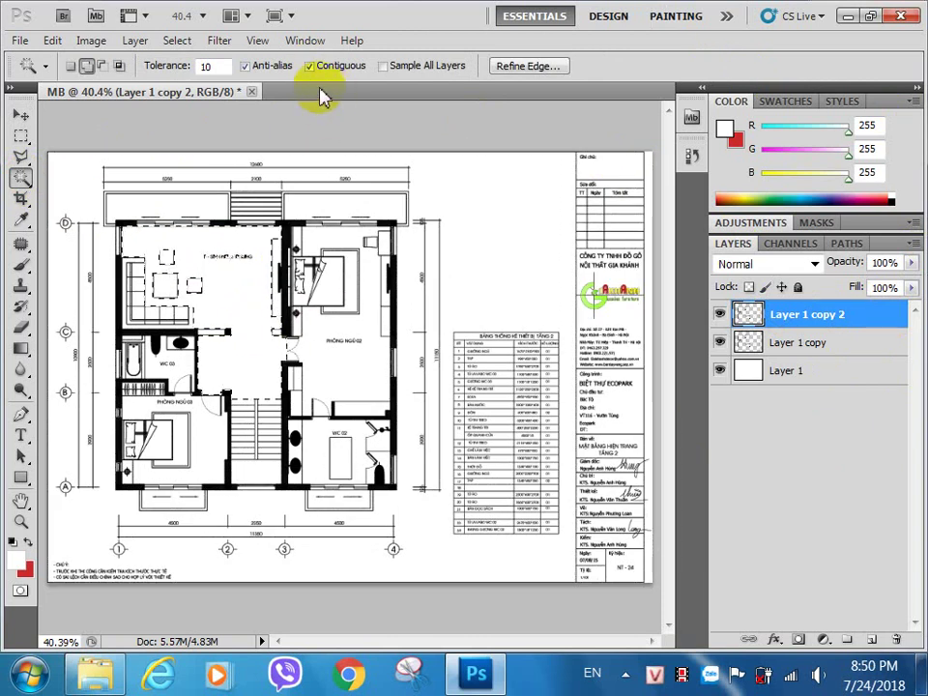
shift+click(322, 263)
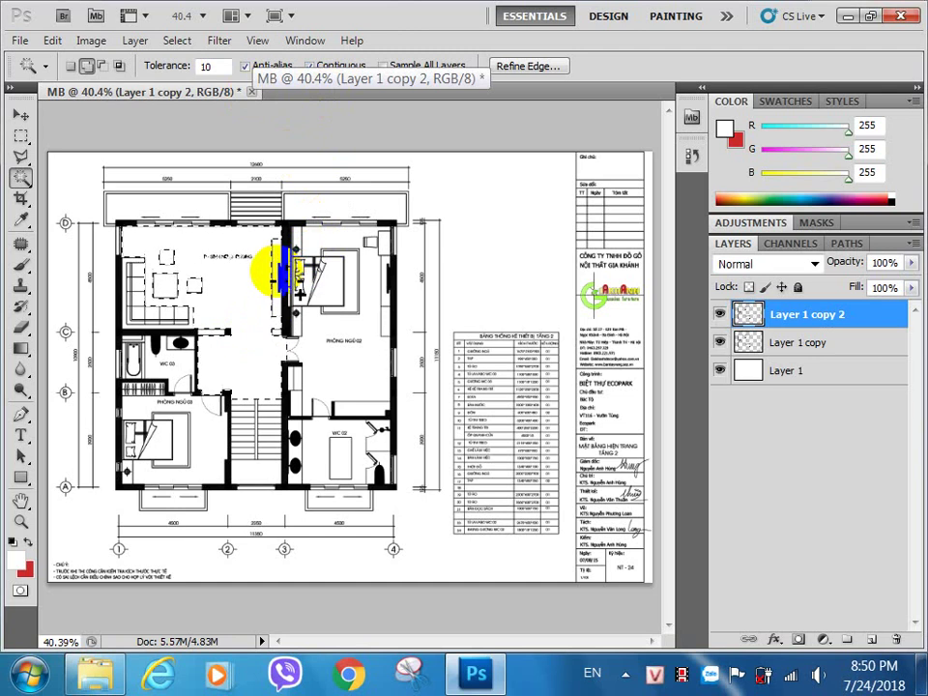
Step: Add the area around the P - SINH HOẠT CHUNG label to the floor selection with a rectangular marquee
scroll(218, 254, up, 2)
scroll(232, 253, up, 3)
scroll(246, 256, down, 3)
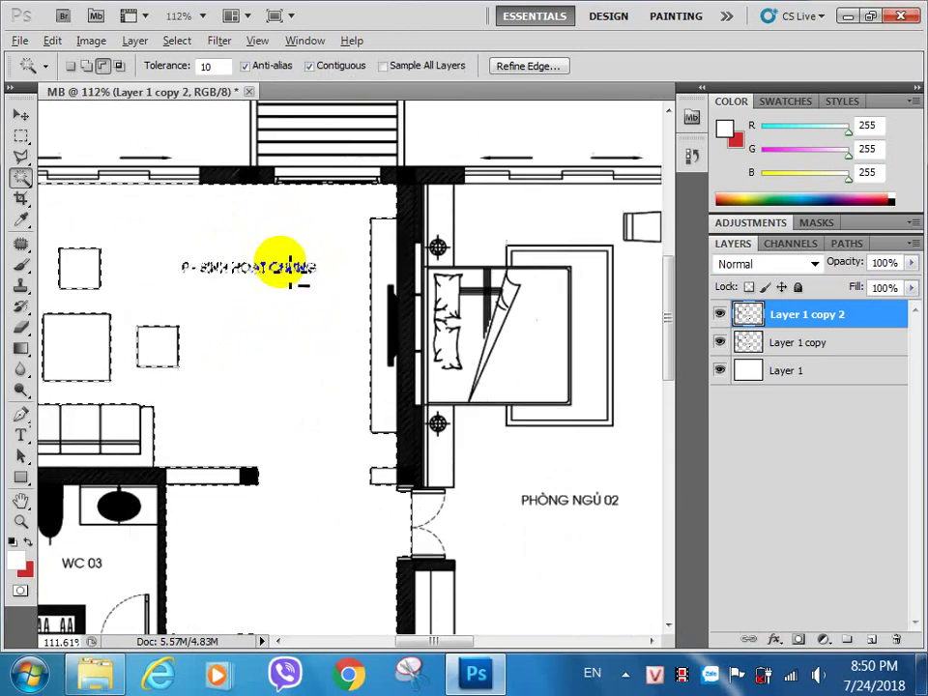
click(21, 137)
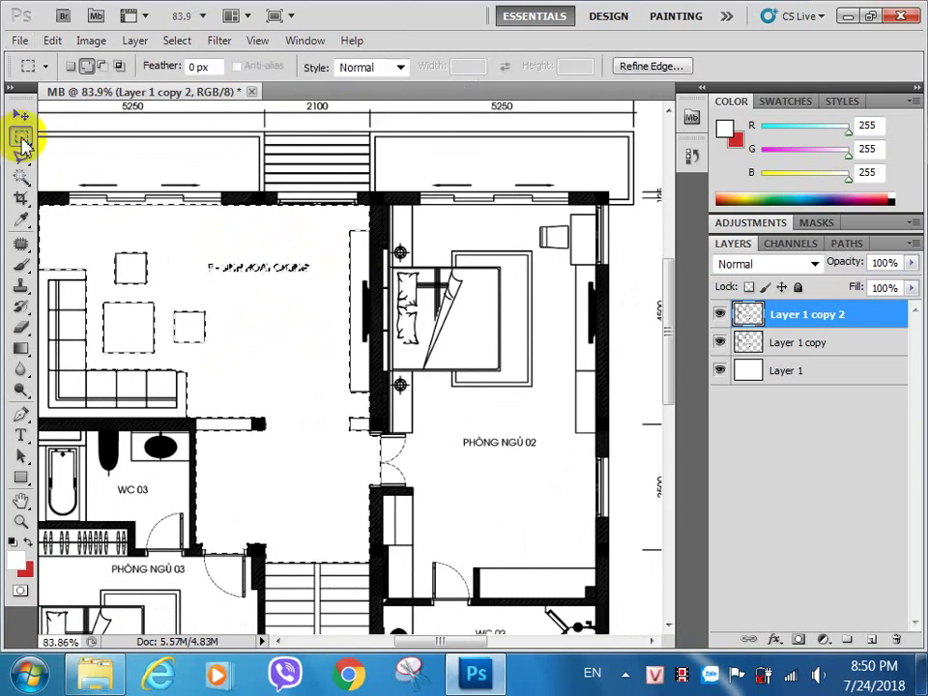
drag(196, 247, 348, 283)
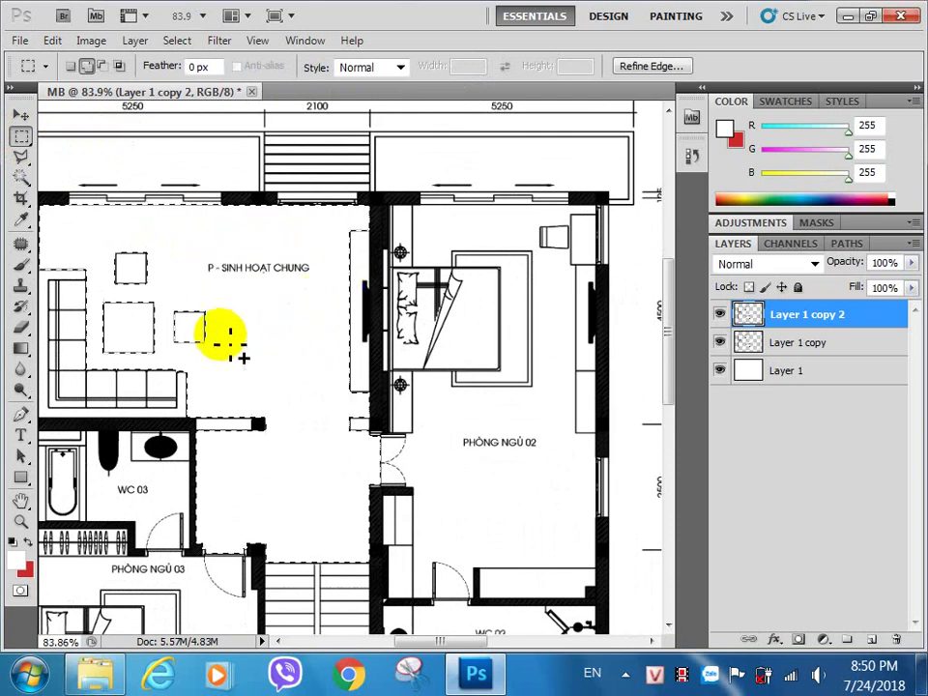
Step: With the Magic Wand active and the floor selection kept, set the background color to green #37d821
scroll(375, 348, down, 3)
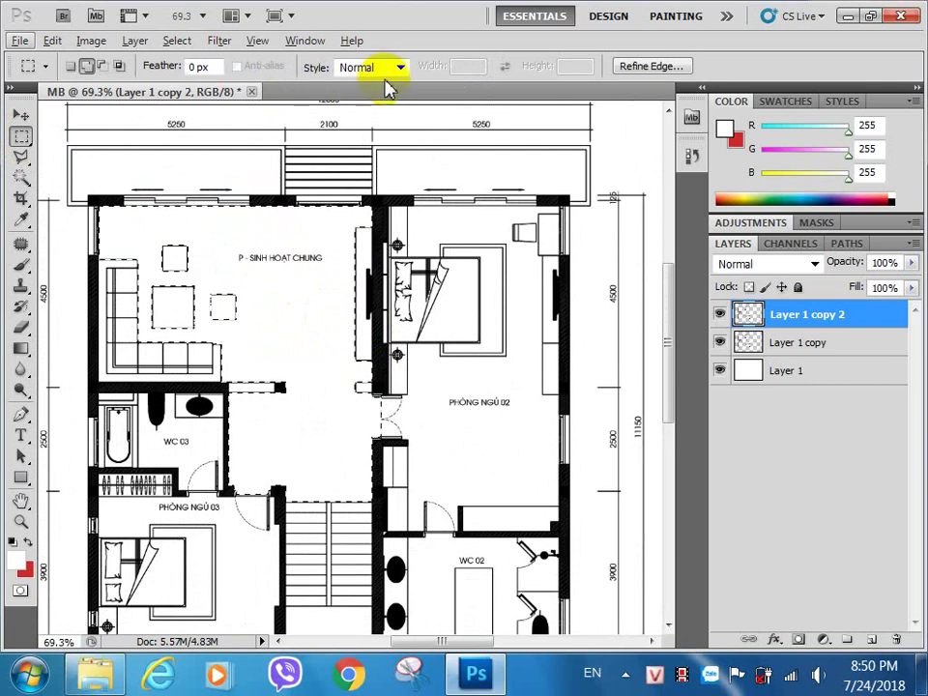
click(22, 177)
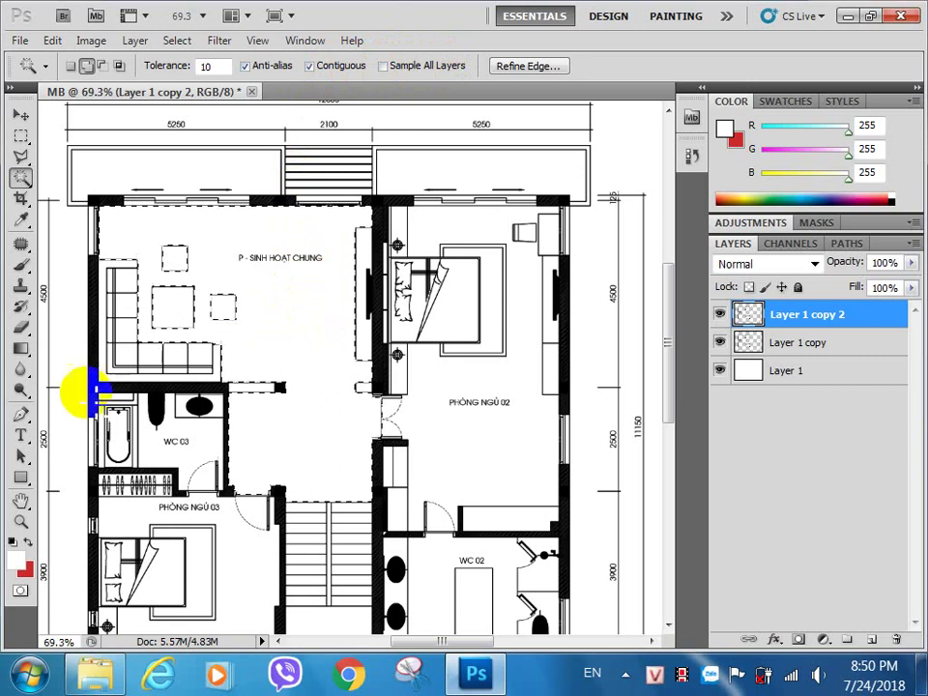
click(26, 570)
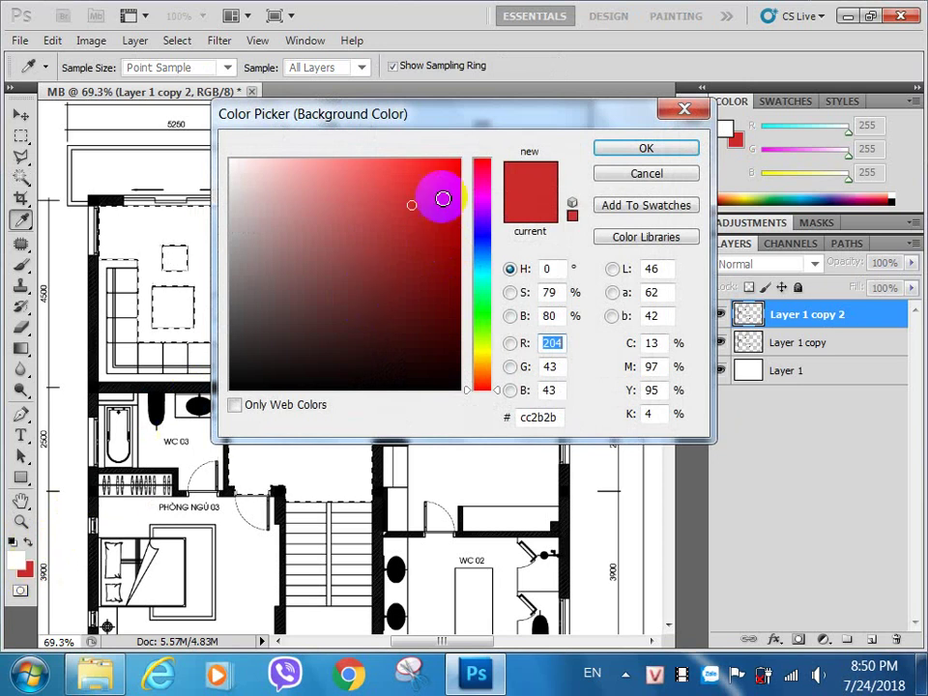
click(481, 236)
click(394, 213)
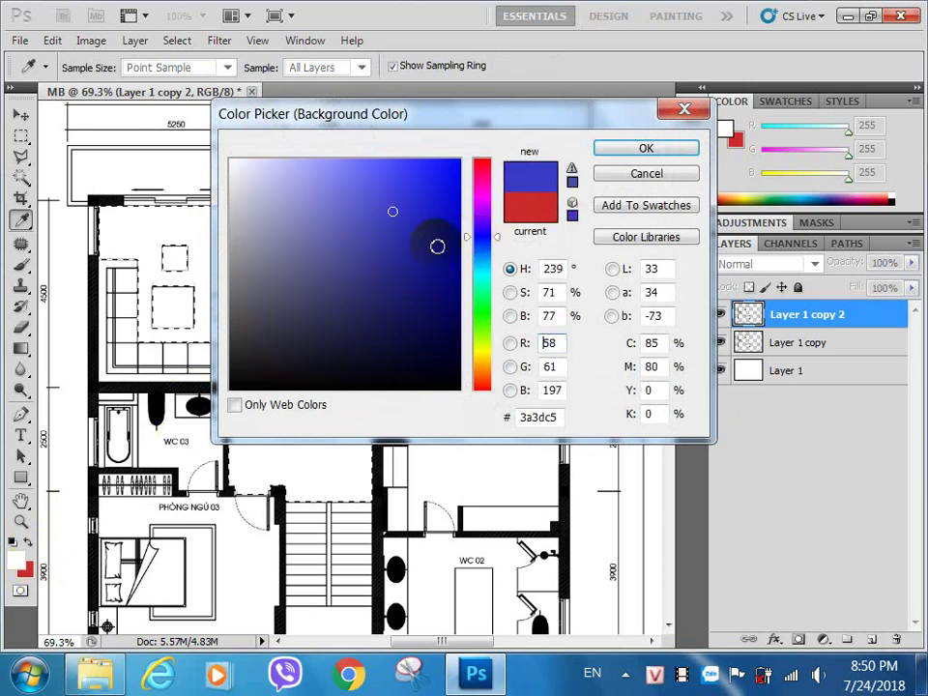
click(484, 319)
click(425, 194)
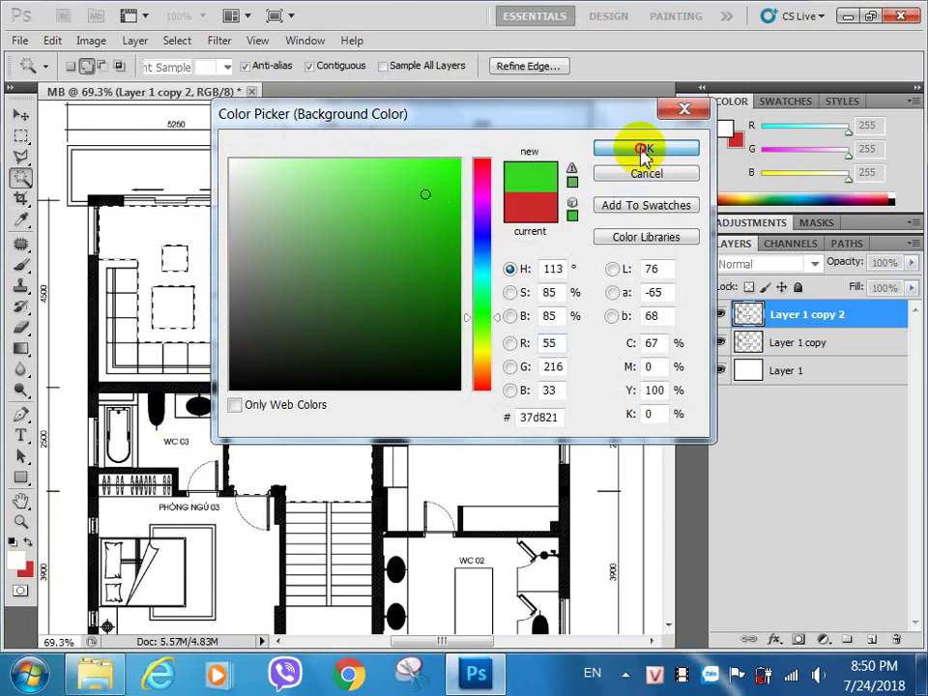
click(644, 151)
key(w)
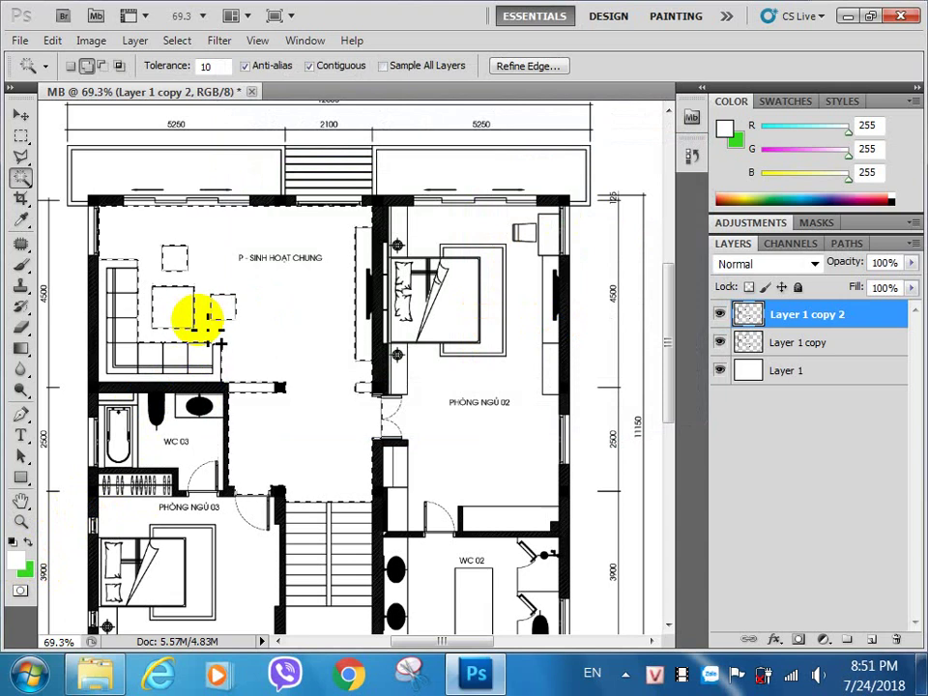
Step: Fill the selected P - SINH HOẠT CHUNG floor on Layer 1 copy 2 with the green background color
key(ctrl+BackSpace)
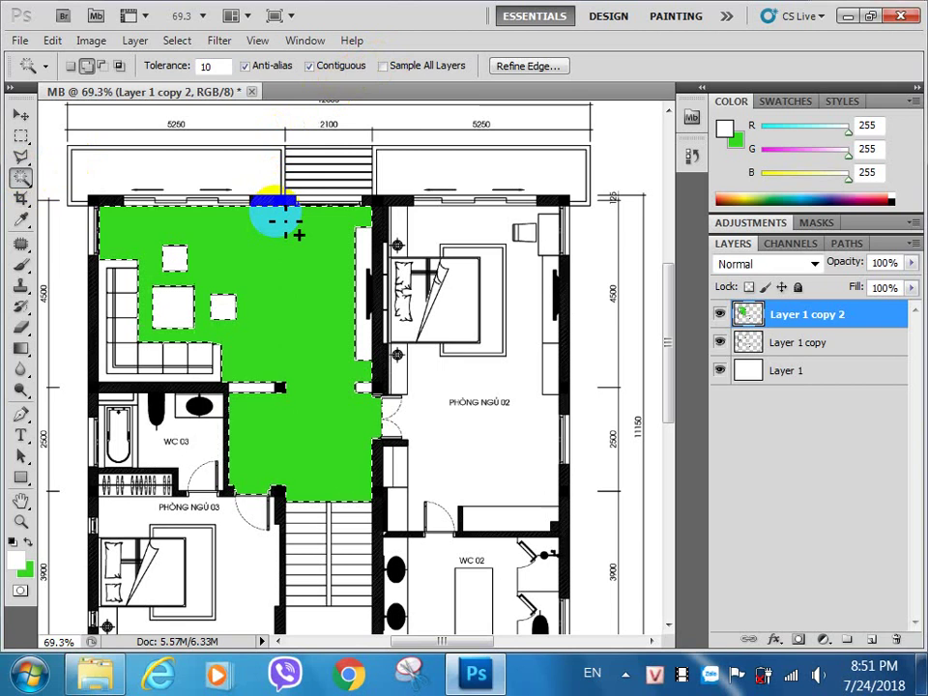
key(ctrl+s)
key(ctrl+BackSpace)
key(ctrl+BackSpace)
key(ctrl+BackSpace)
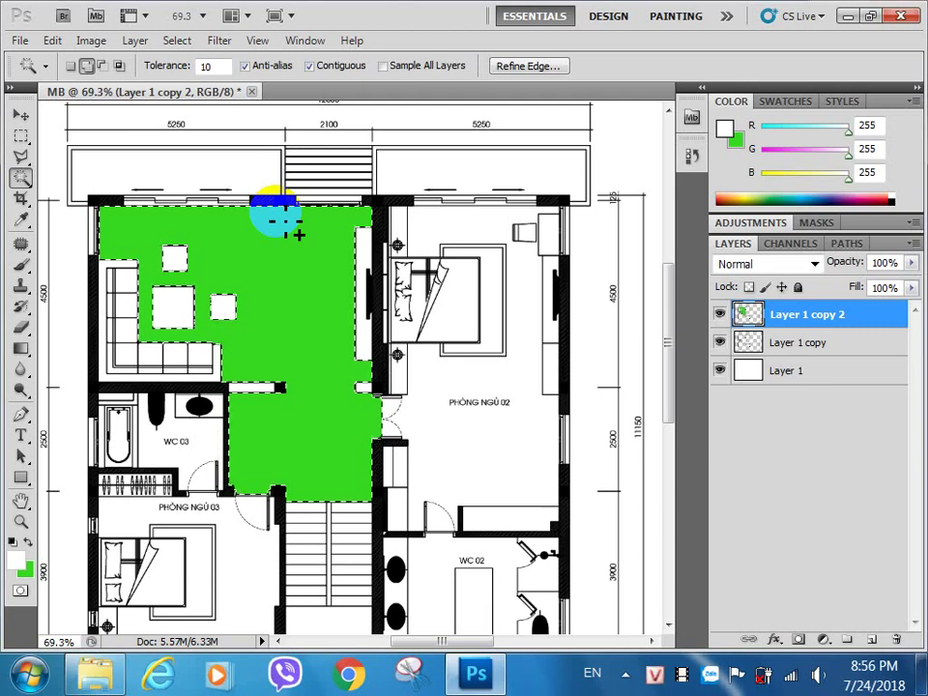
key(ctrl+BackSpace)
key(ctrl+BackSpace)
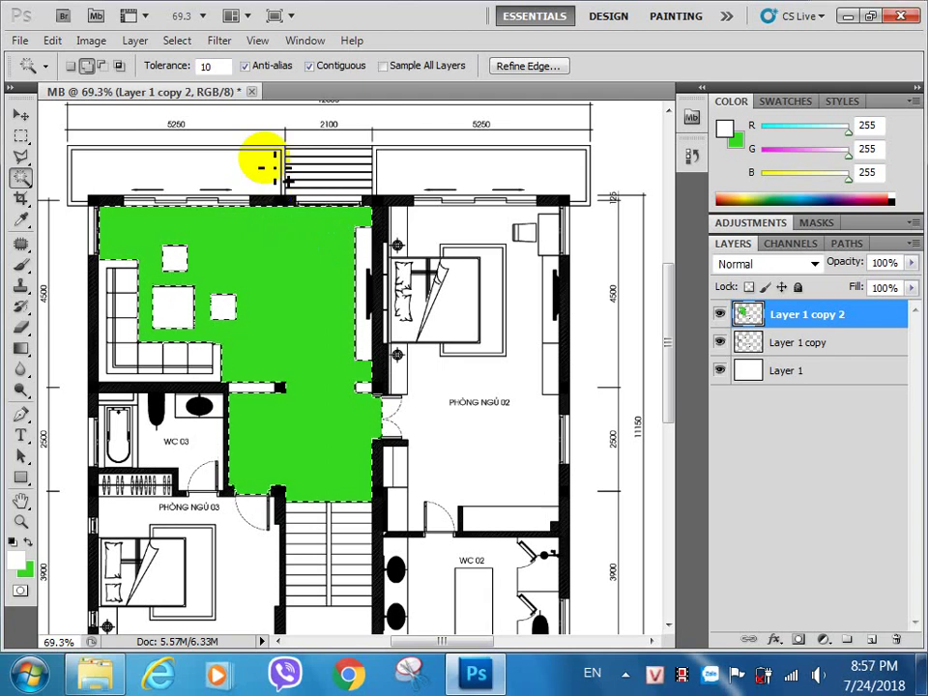
Step: Copy the green floor selection to its own layer and rename that layer NEN
key(ctrl+j)
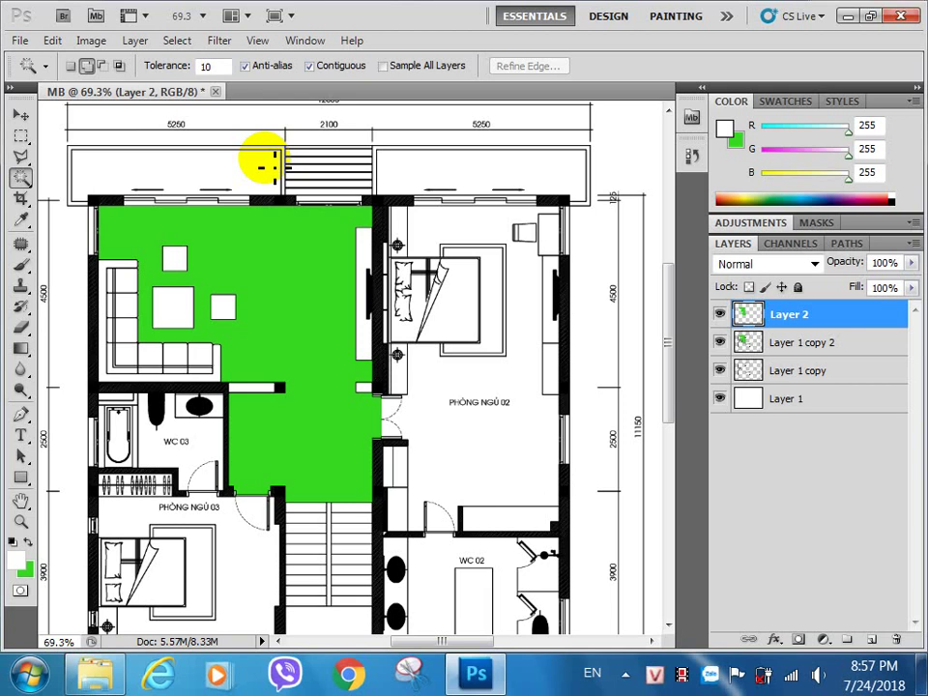
double_click(810, 320)
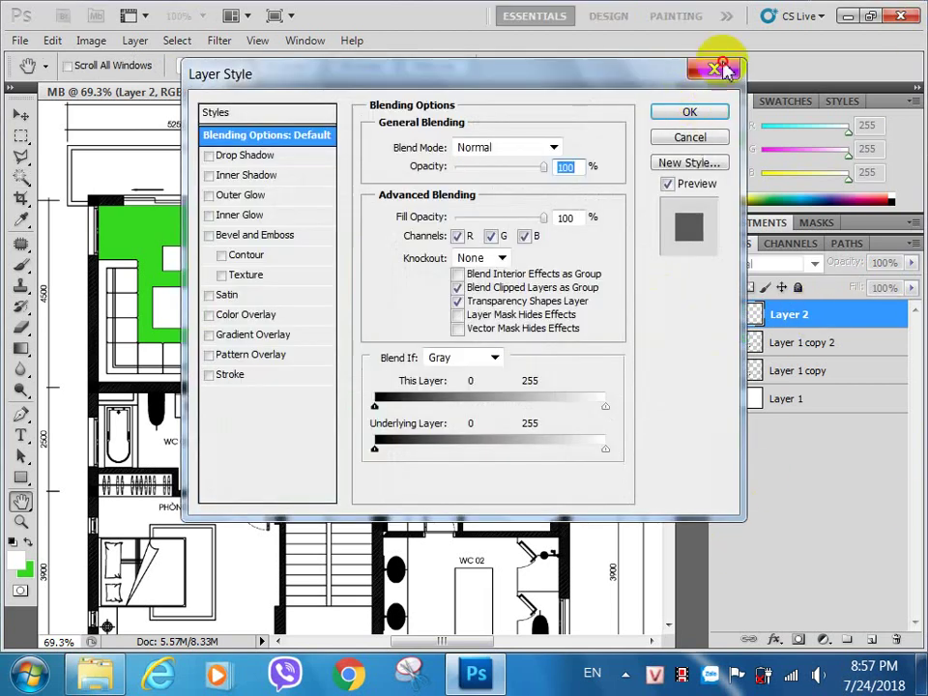
click(725, 69)
double_click(811, 314)
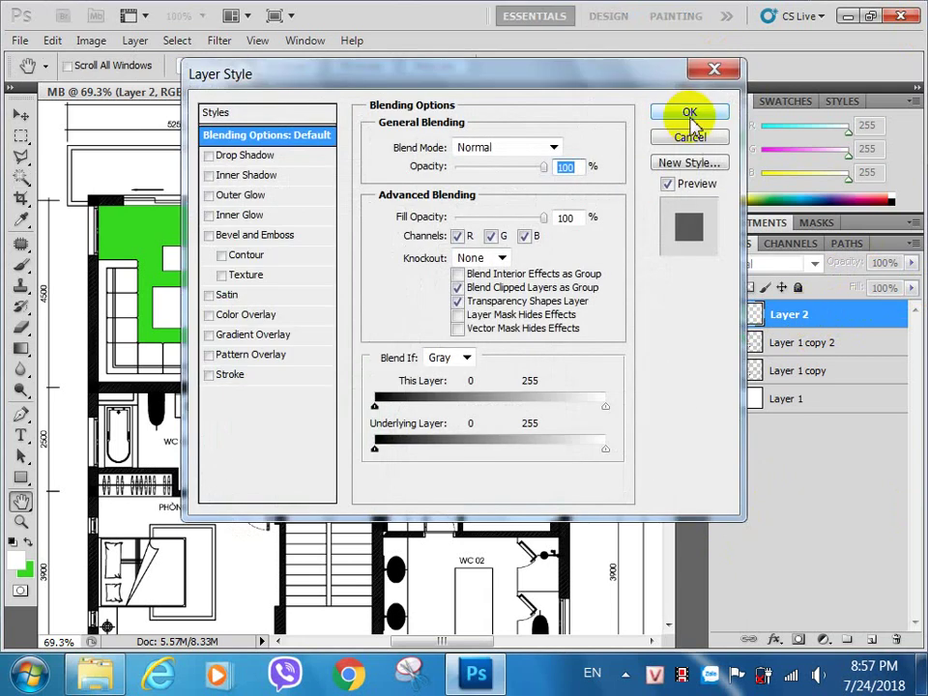
click(691, 114)
double_click(789, 315)
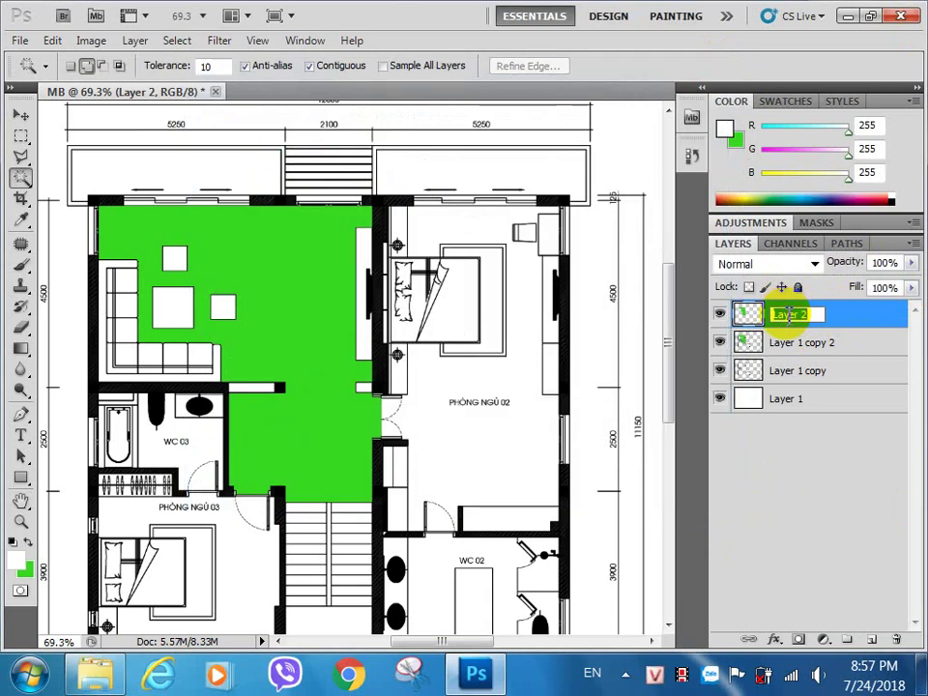
text(NEN)
click(21, 114)
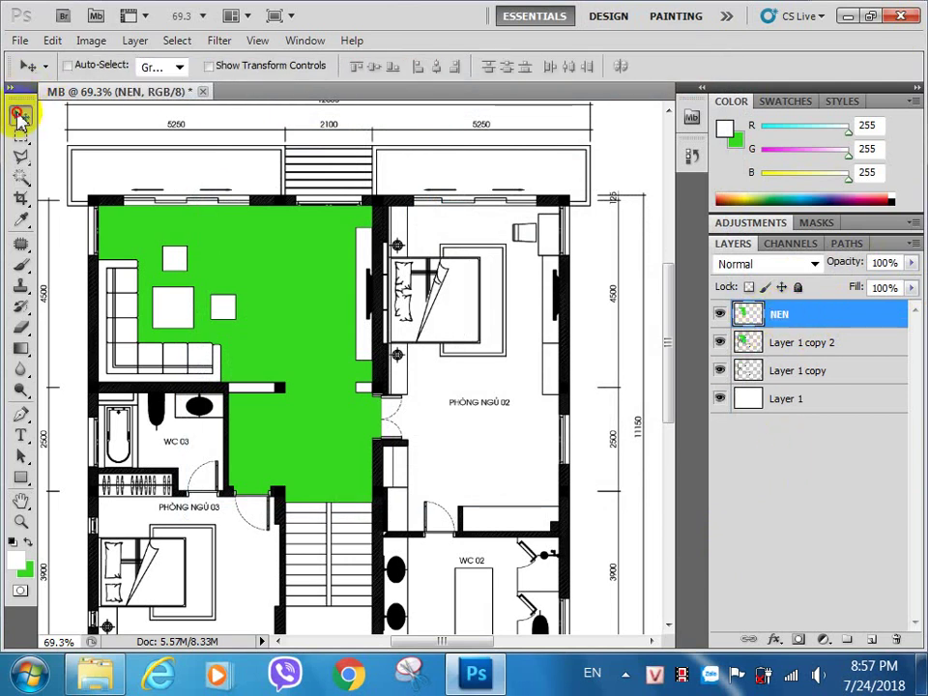
Step: On Layer 1 copy 2, select the TV cabinet strip beside the living room's wall and fill it with crimson #d8215d
click(774, 435)
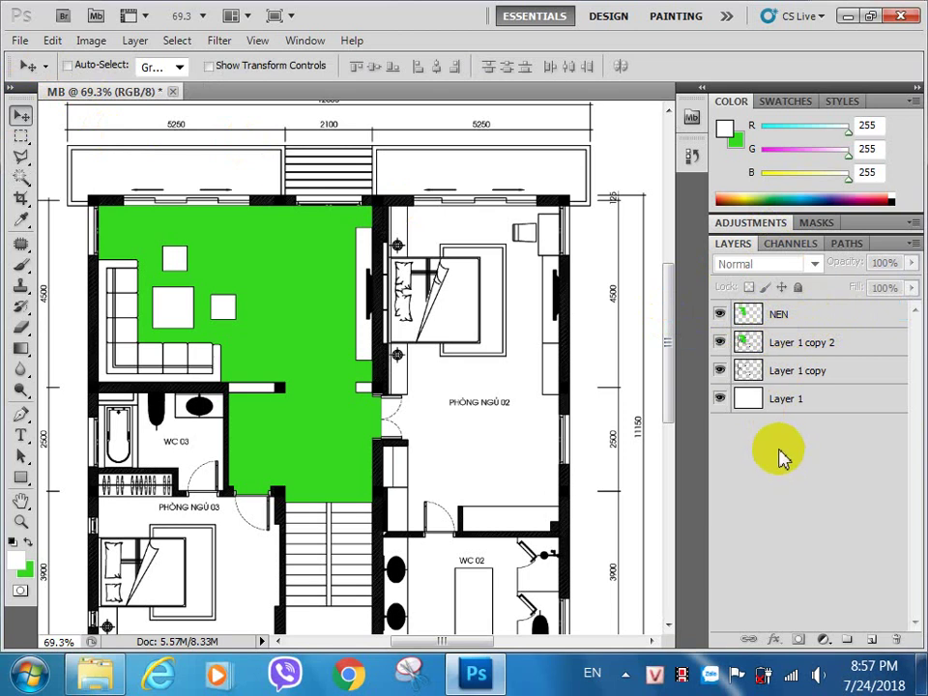
click(822, 347)
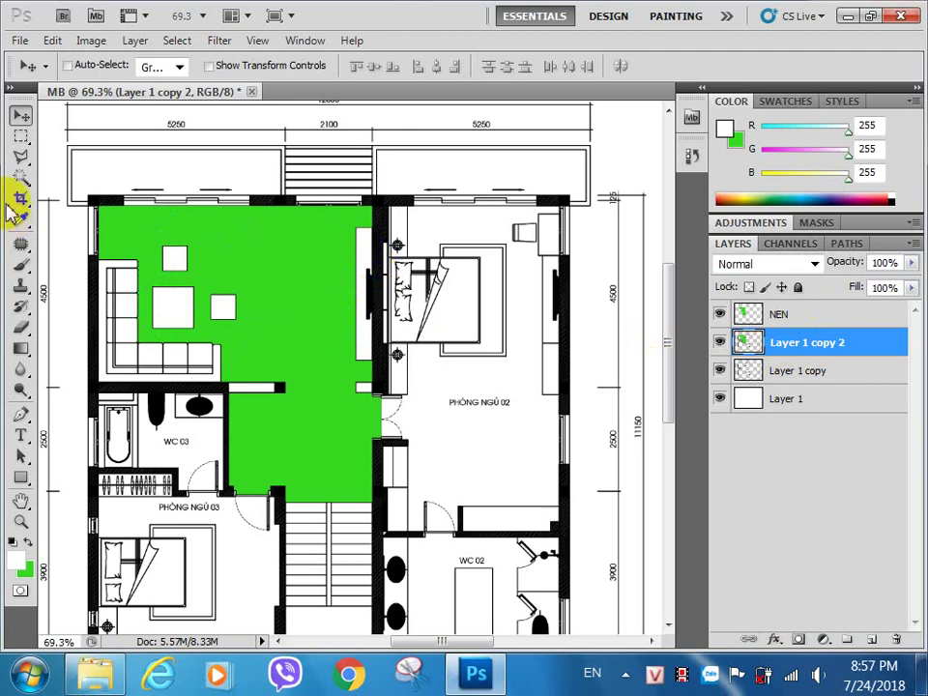
click(22, 177)
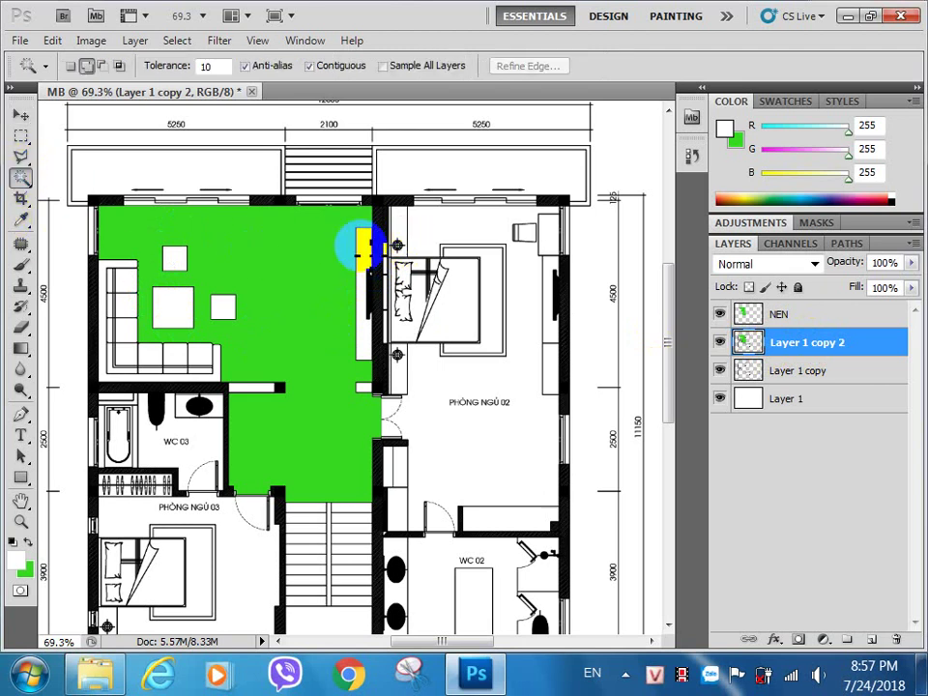
click(365, 250)
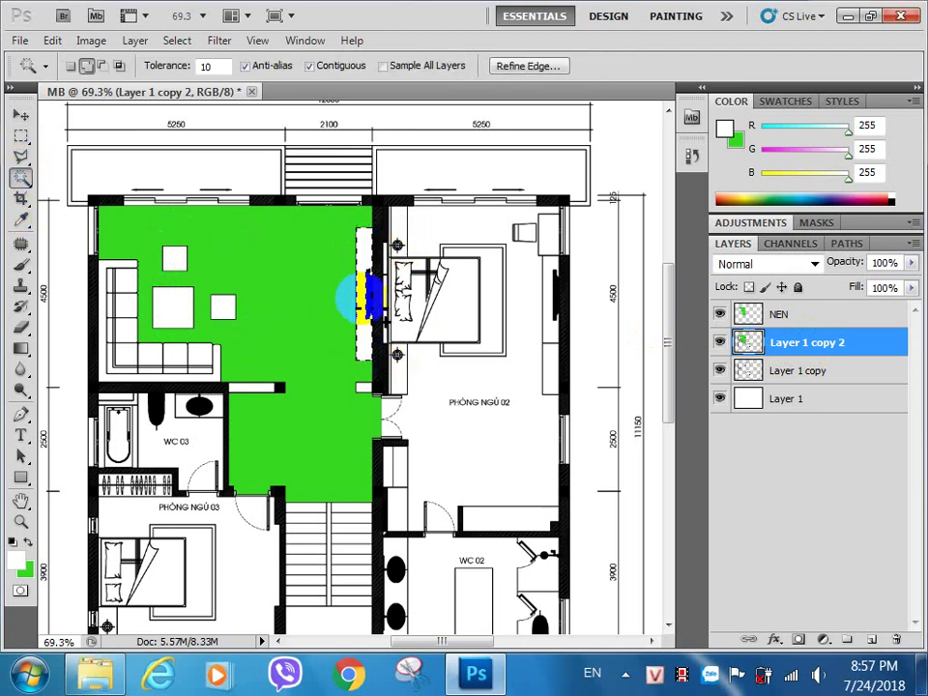
click(23, 568)
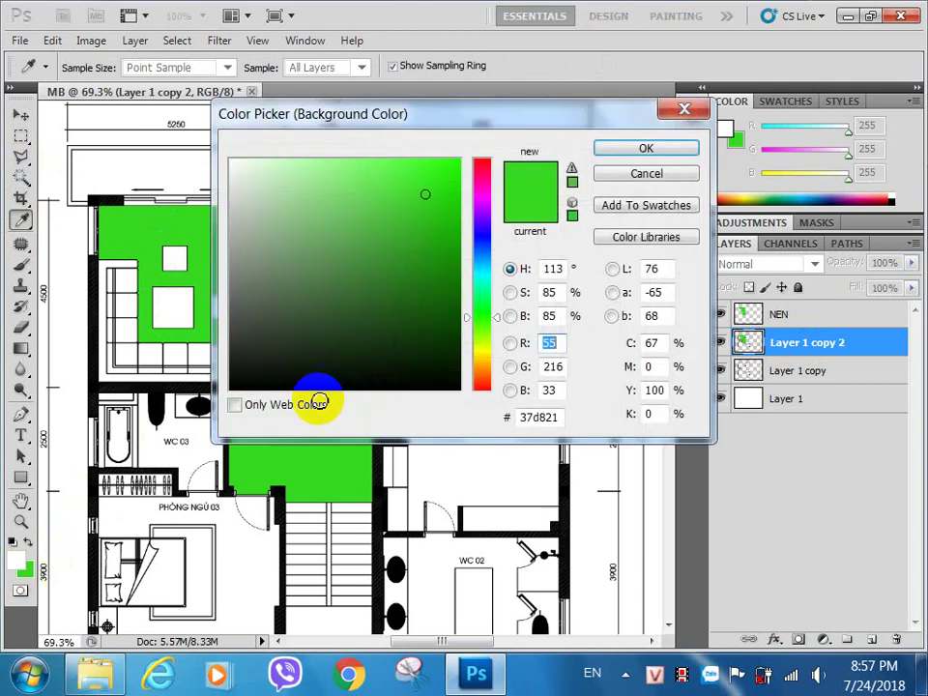
click(482, 172)
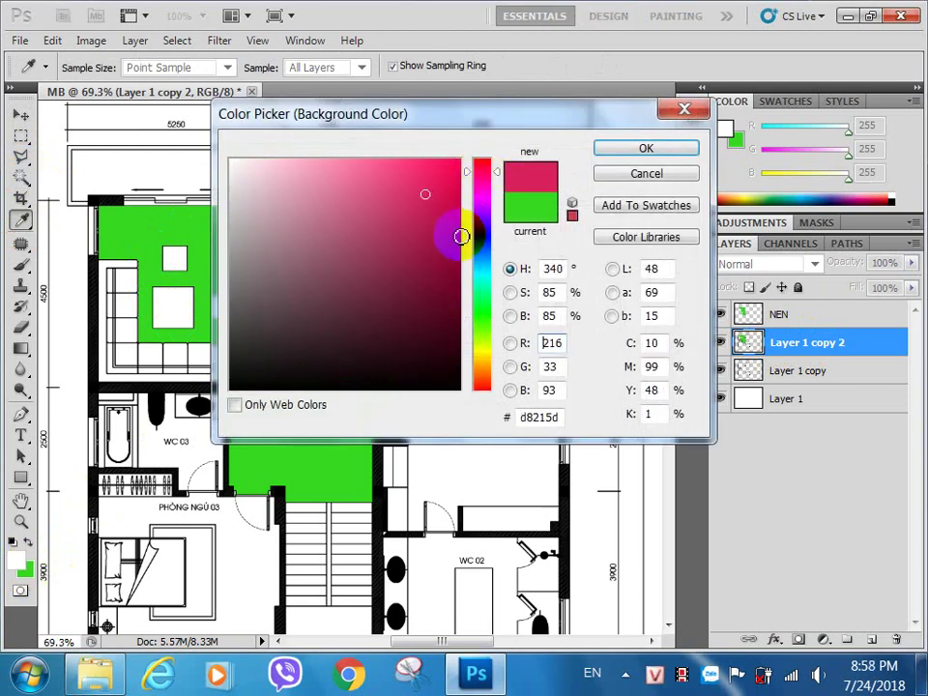
click(636, 151)
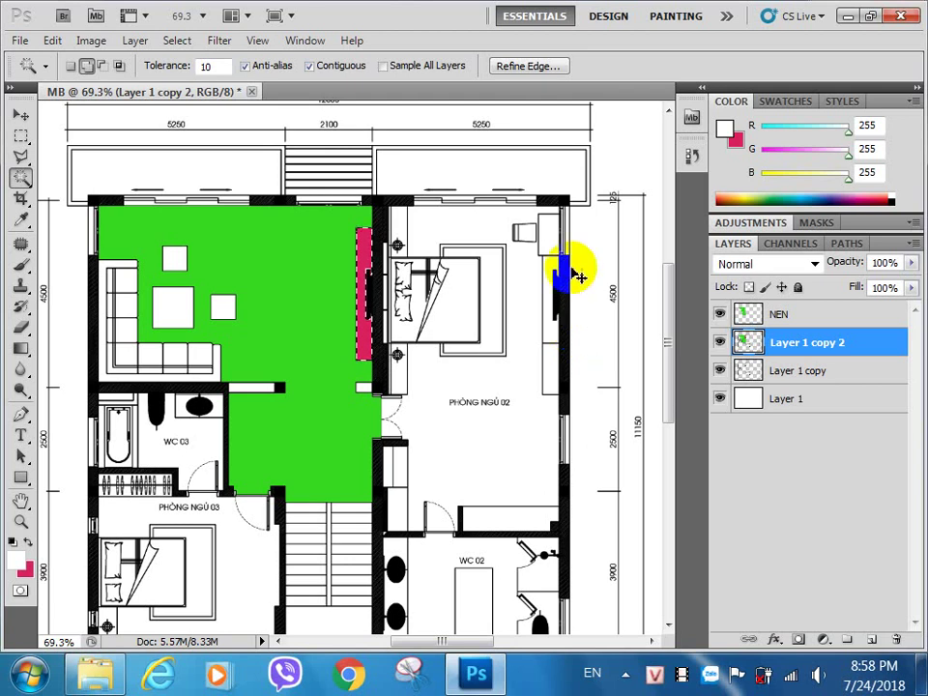
Step: Copy the crimson TV cabinet selection to its own layer and rename that layer TIVI
key(ctrl+j)
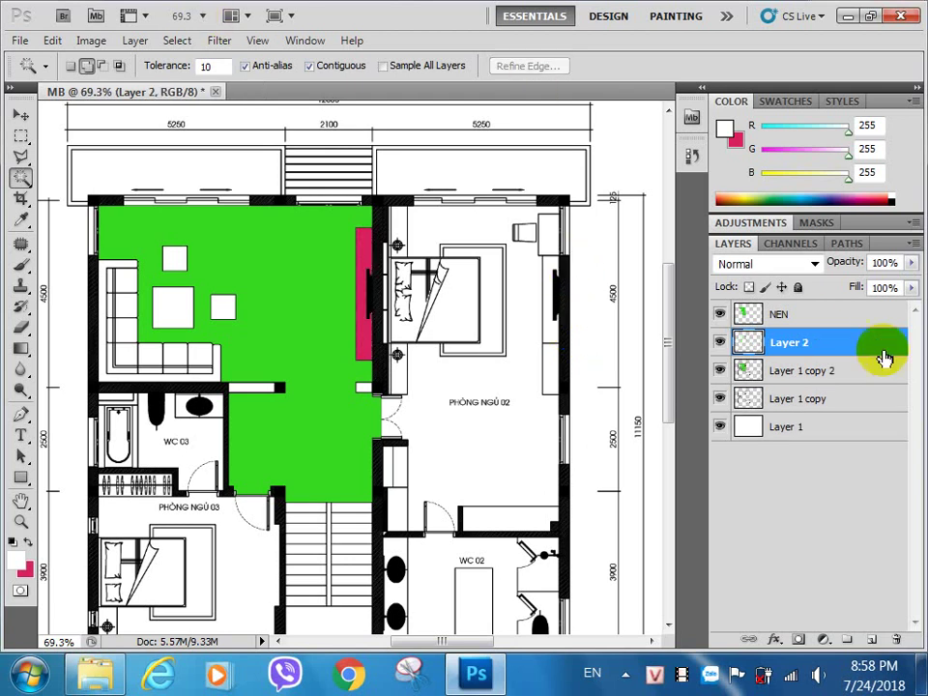
double_click(788, 343)
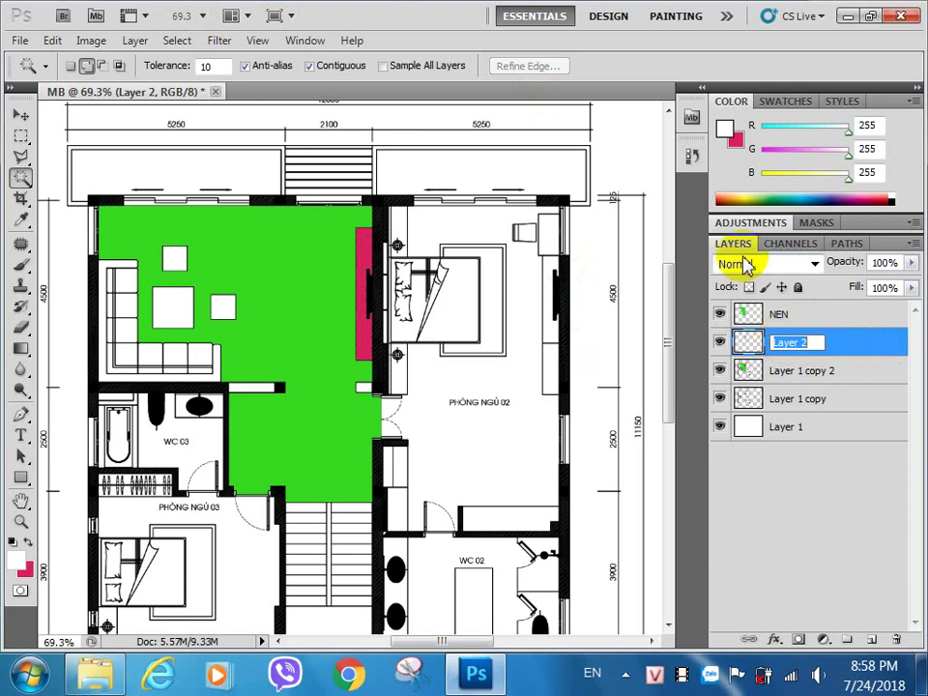
text(TIVI)
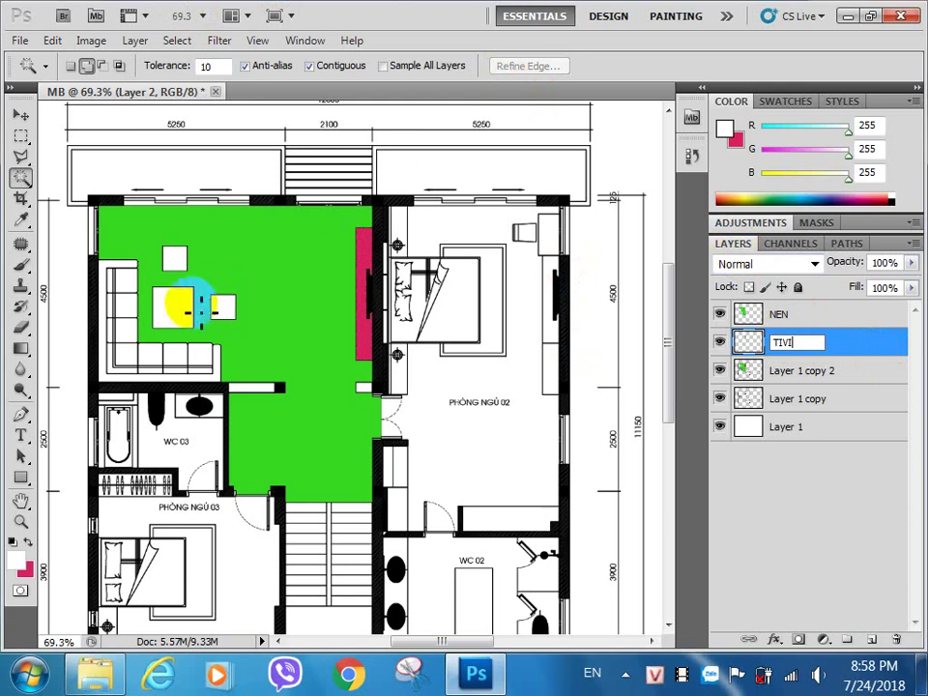
key(Return)
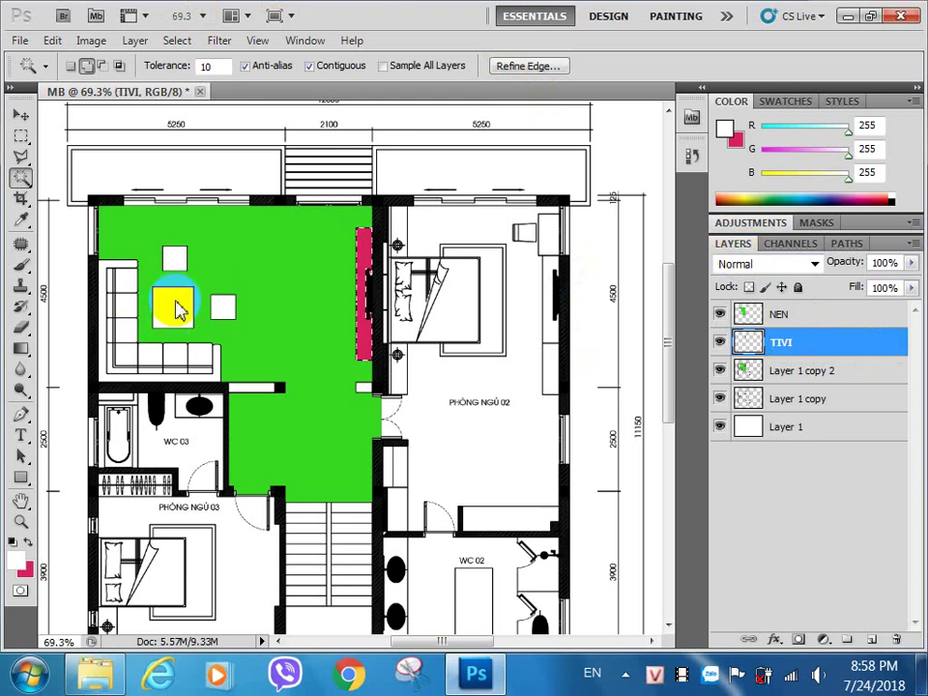
Step: On Layer 1 copy 2, clear the old selection and select the large coffee table with the Magic Wand in New Selection mode
click(808, 371)
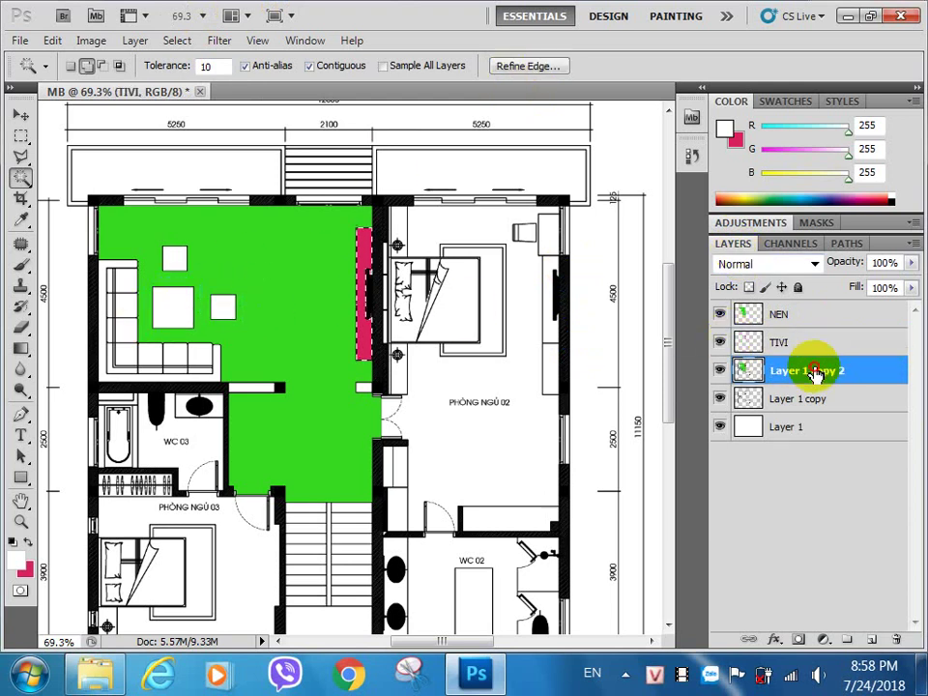
click(70, 65)
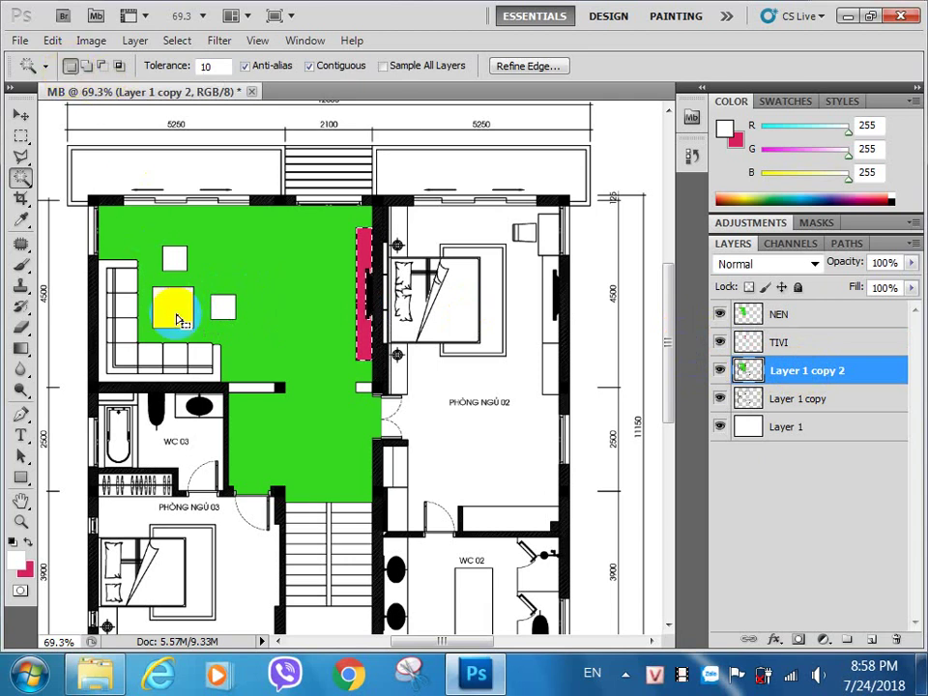
key(ctrl+d)
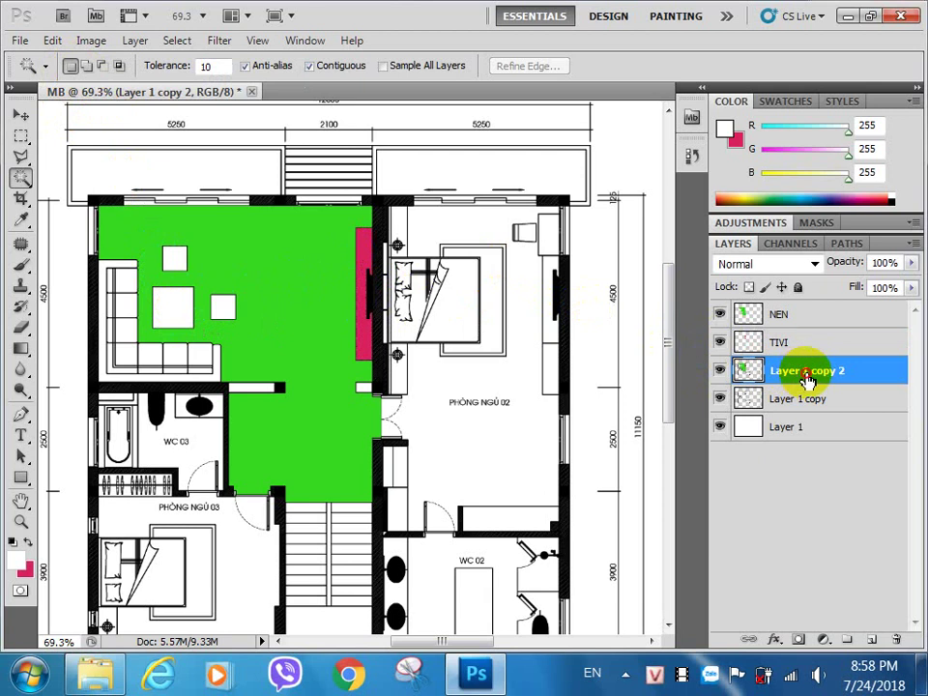
click(170, 307)
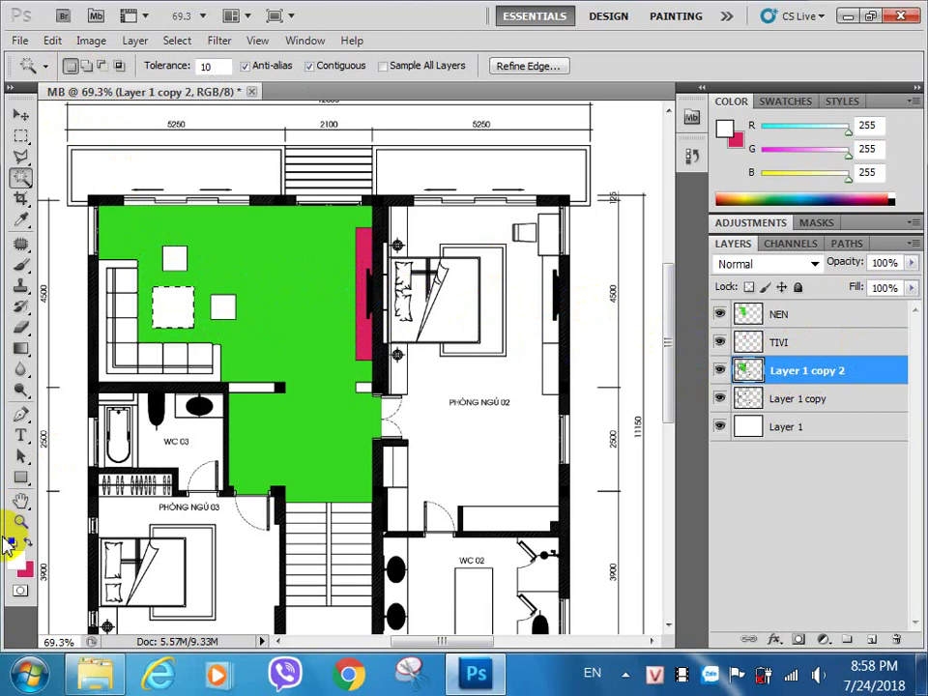
Step: Change the background color to violet-blue and fill the selected coffee table with it
click(25, 570)
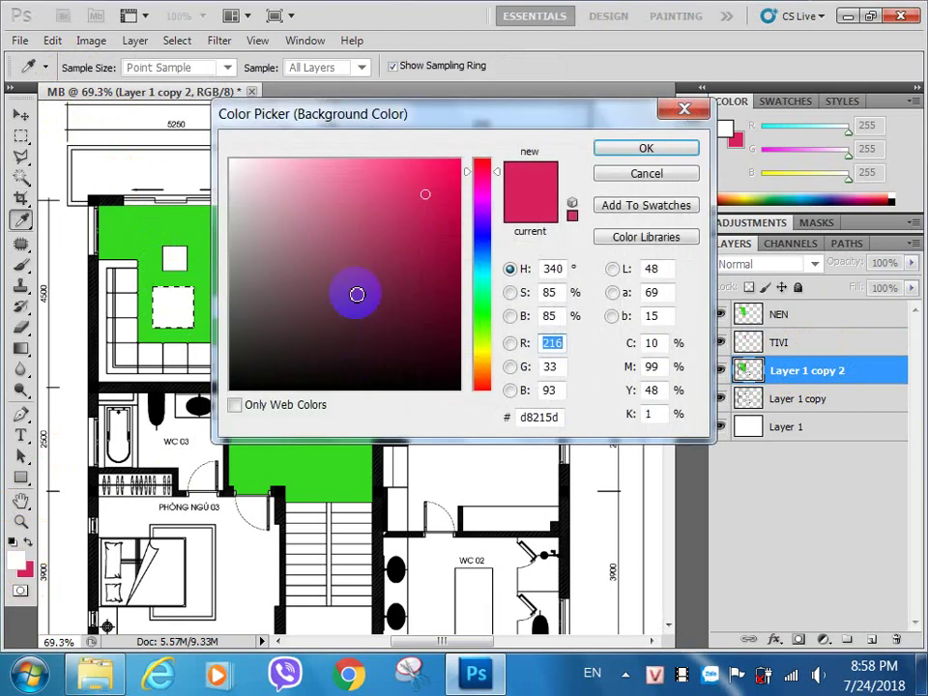
click(481, 225)
click(636, 154)
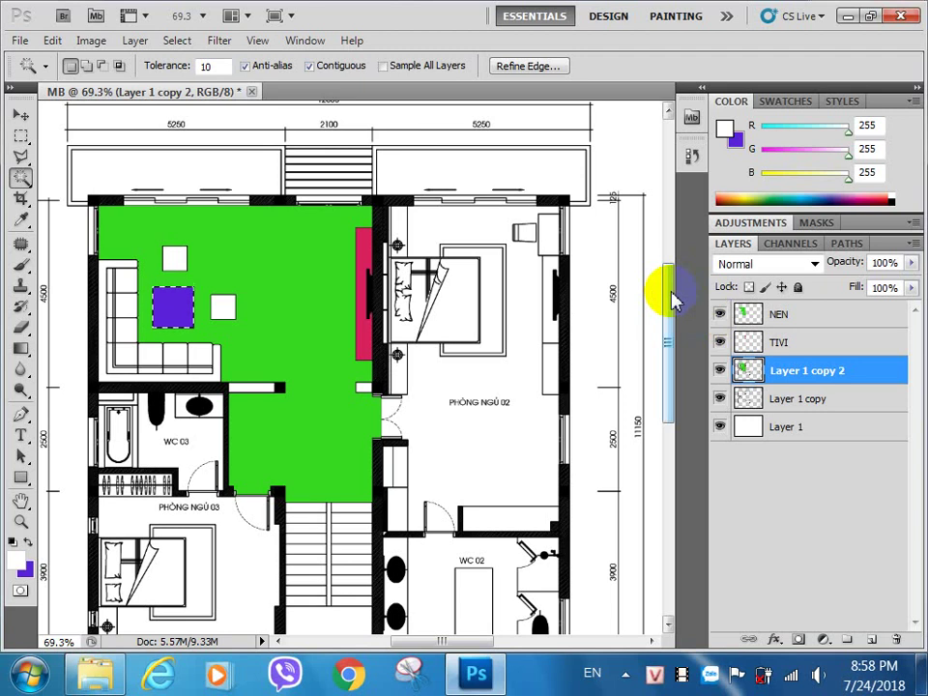
Step: Set the foreground color to brown #883113
click(14, 560)
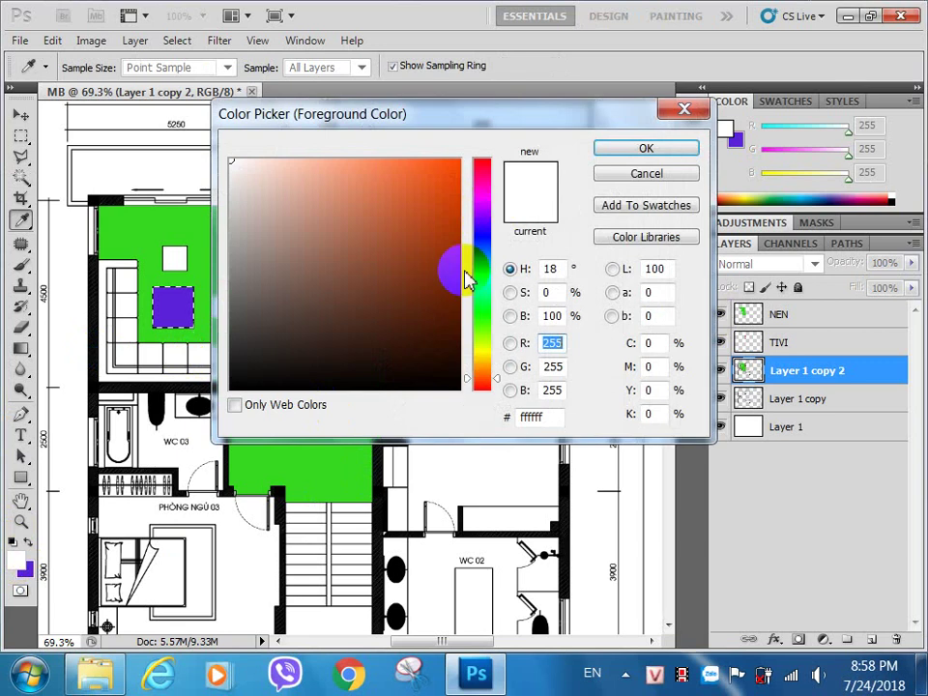
click(482, 326)
click(482, 383)
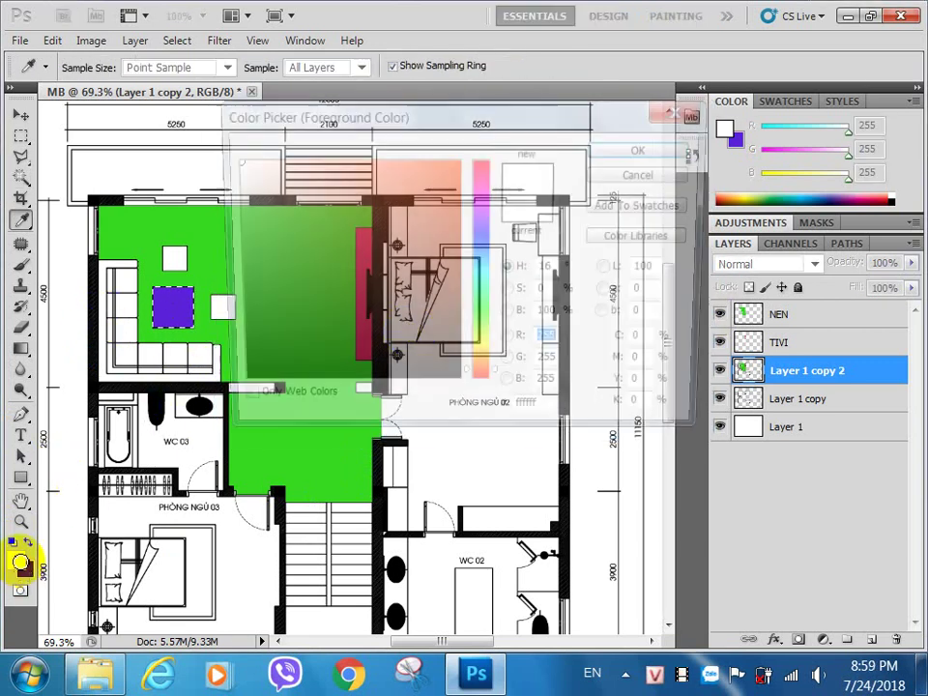
click(431, 272)
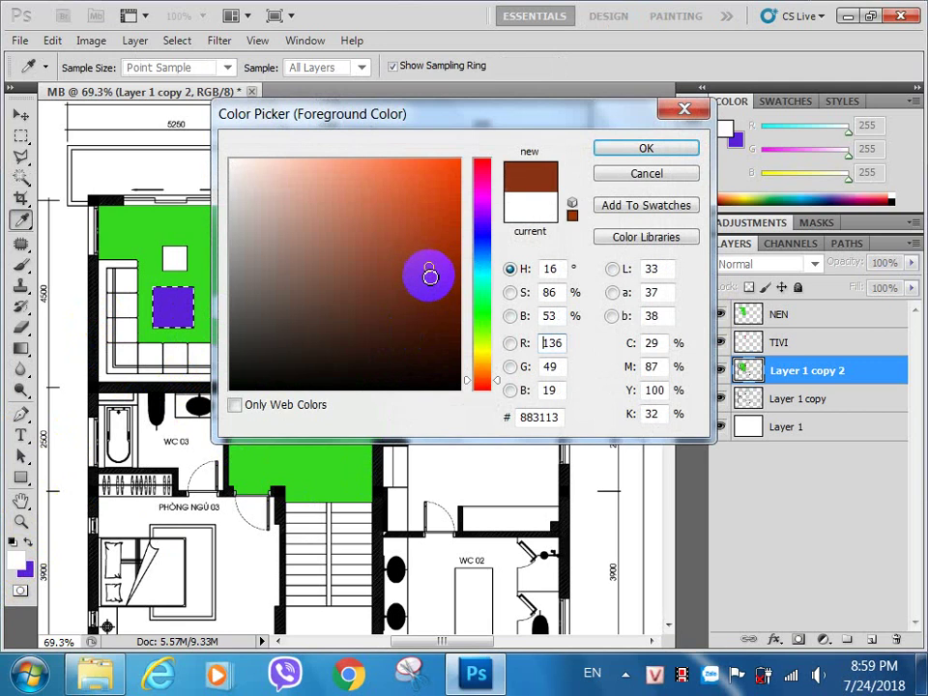
click(645, 147)
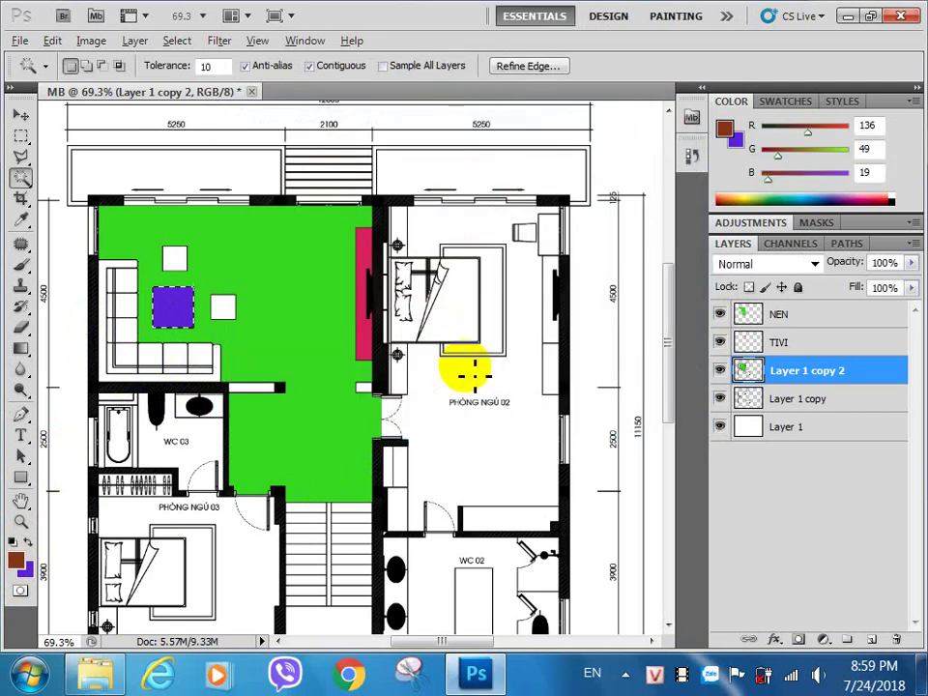
Step: Fill the selected coffee table with the brown foreground color and give it its own layer named BAN TRA
key(alt+BackSpace)
key(ctrl+shift+alt+n)
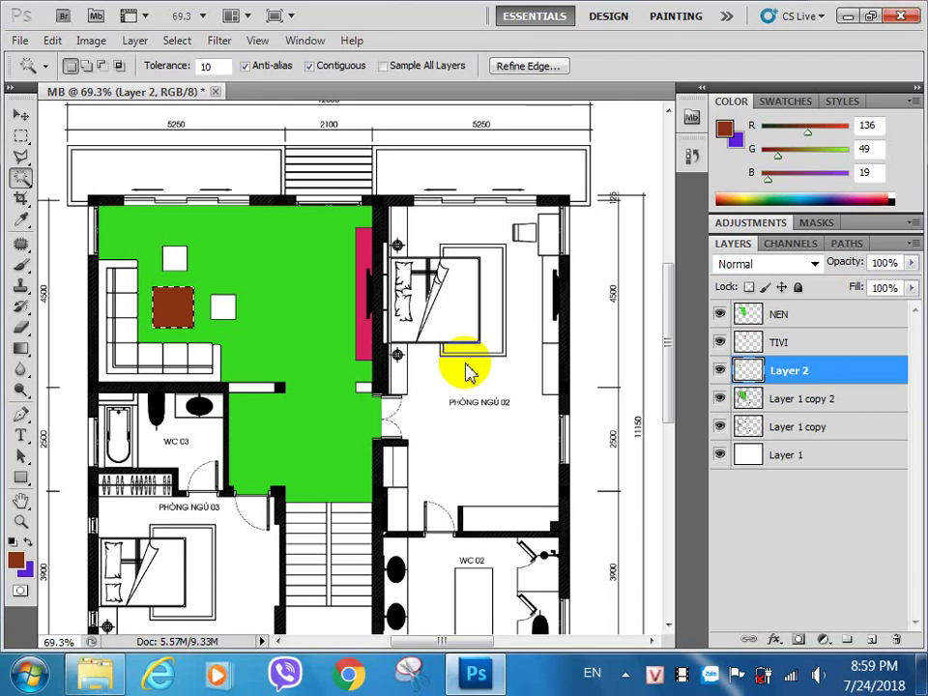
double_click(789, 371)
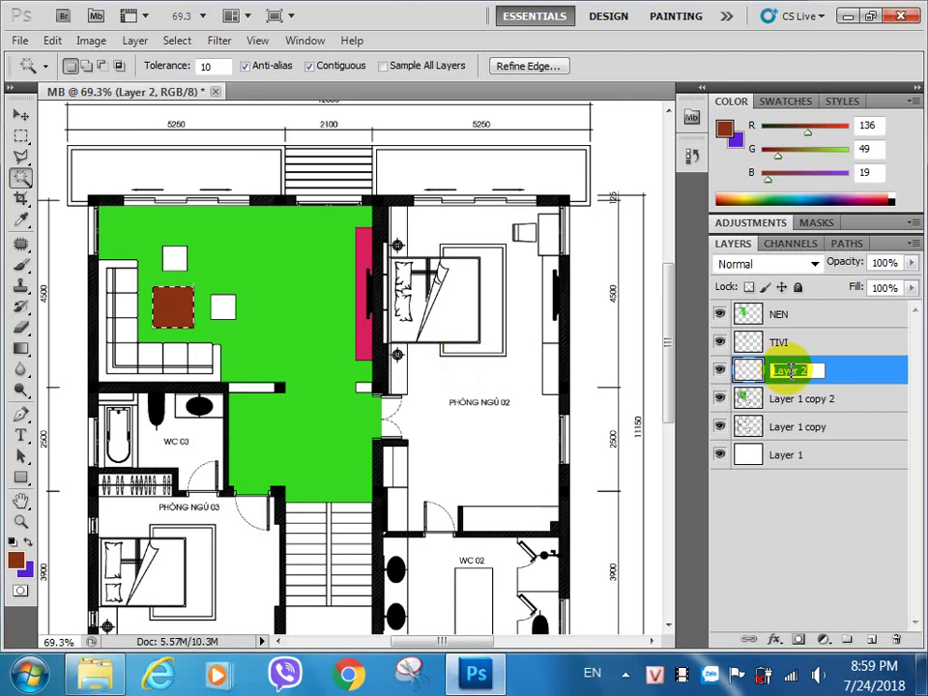
text(BAN TRA)
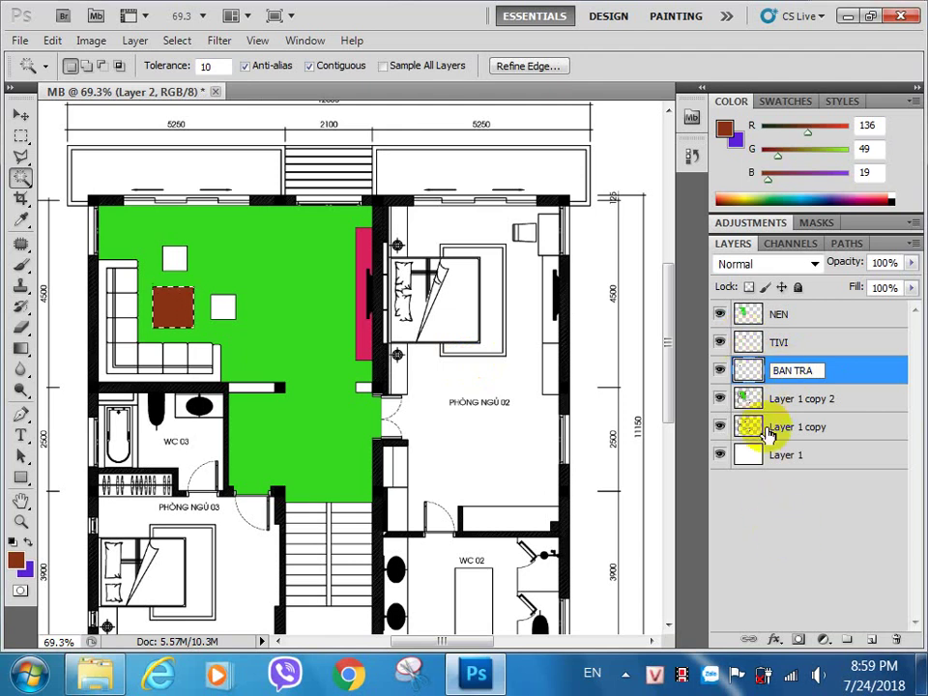
click(789, 518)
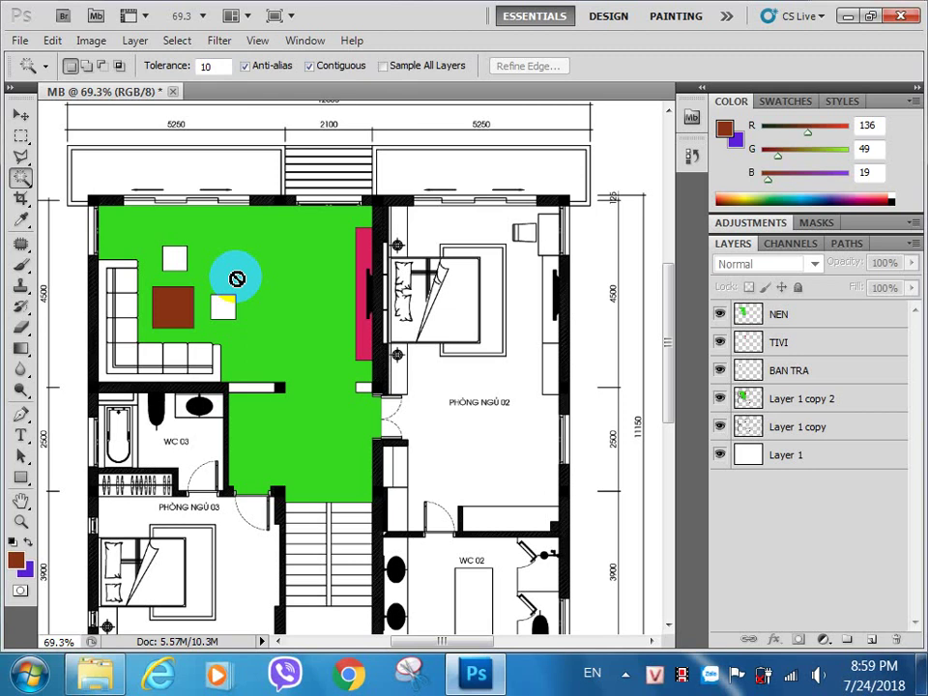
Step: Select the L-shaped sofa with two overlapping Rectangular Marquee areas in Add to Selection mode
scroll(232, 272, up, 2)
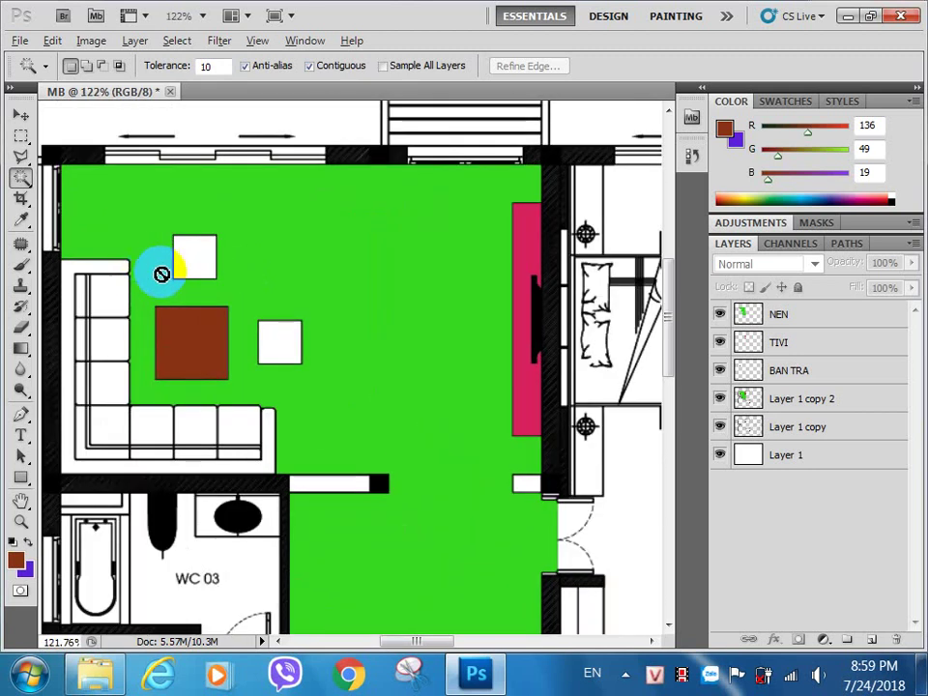
scroll(159, 270, down, 1)
scroll(178, 280, down, 1)
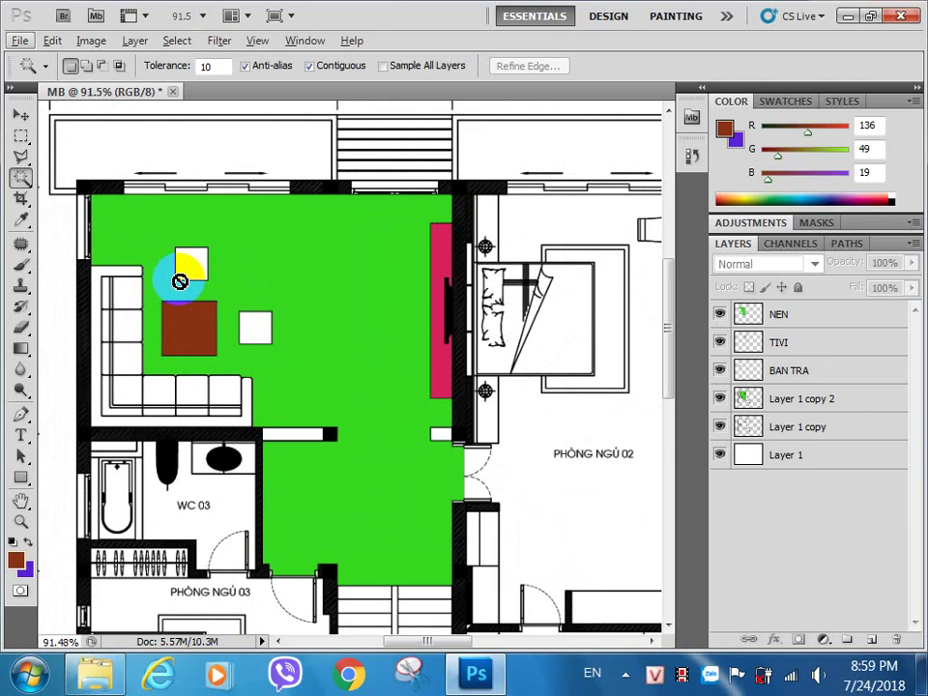
click(20, 139)
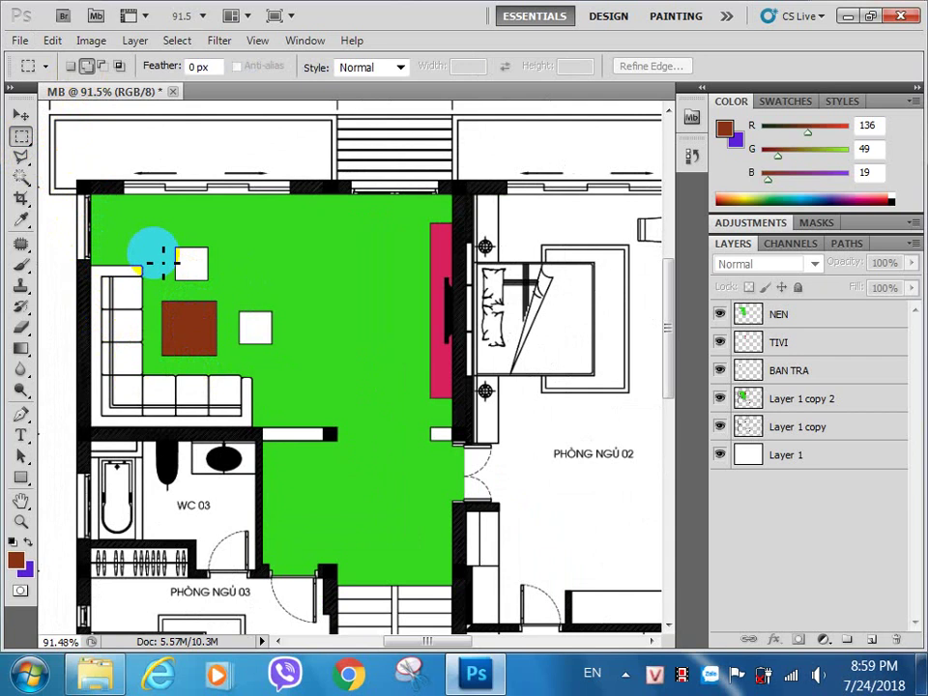
drag(147, 259, 104, 397)
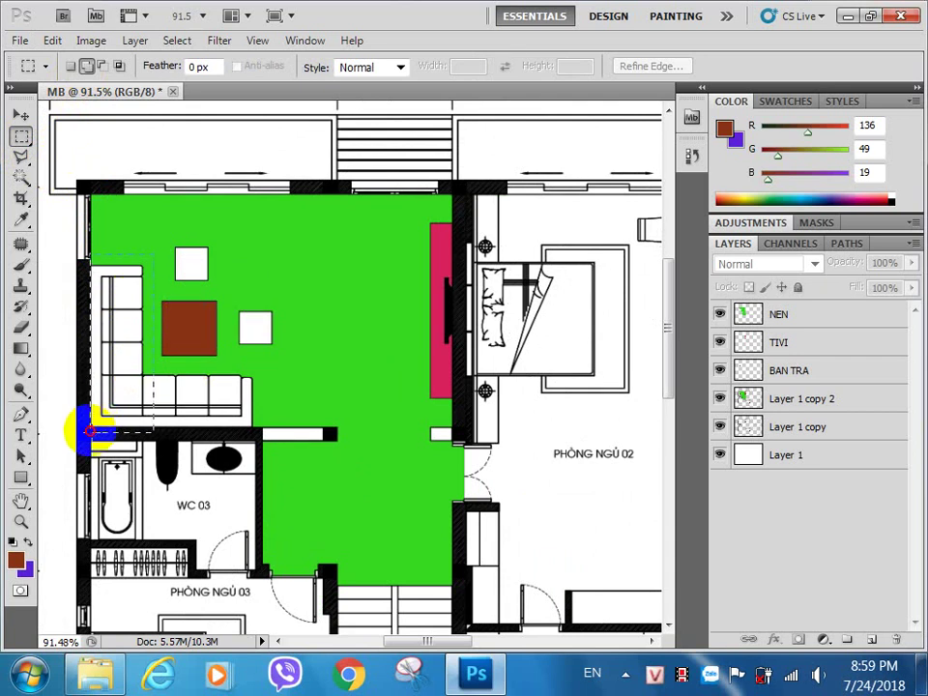
drag(97, 430, 91, 430)
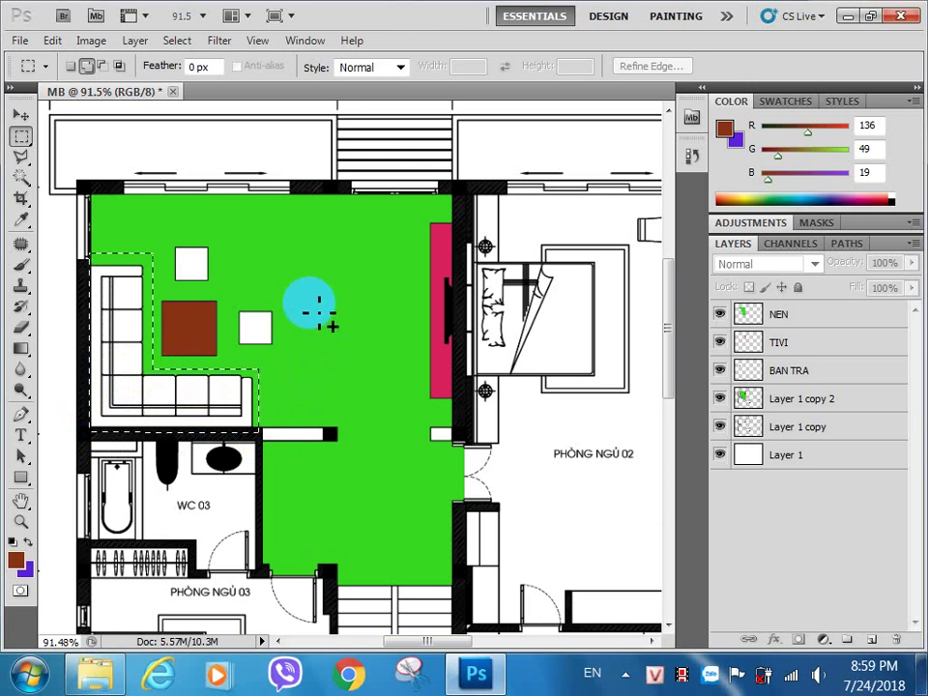
Step: On Layer 1 copy 2, subtract the green floor around the sofa from the selection with the Magic Wand
click(102, 66)
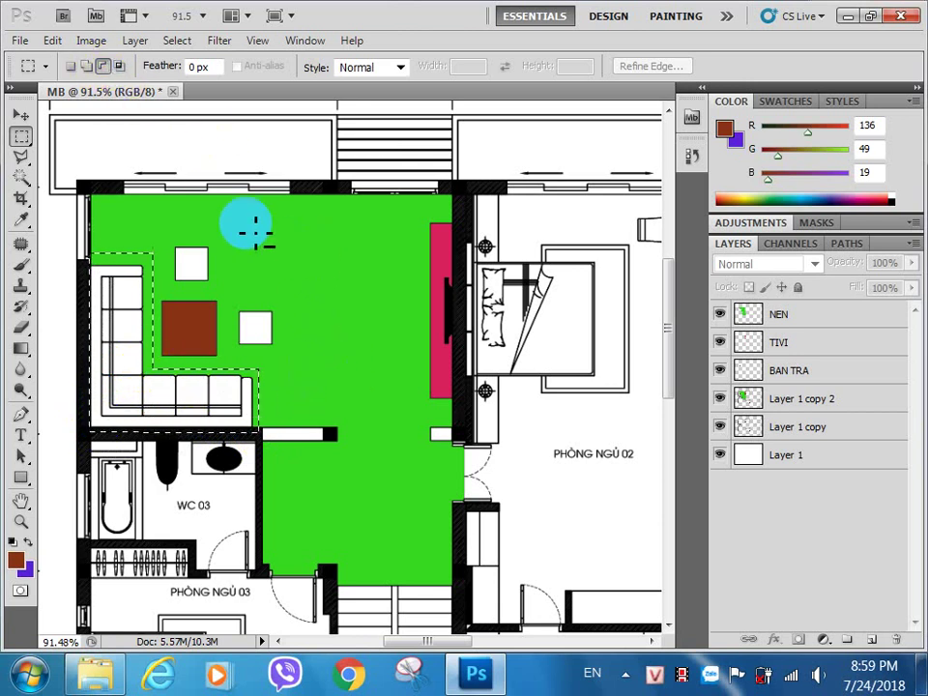
click(21, 178)
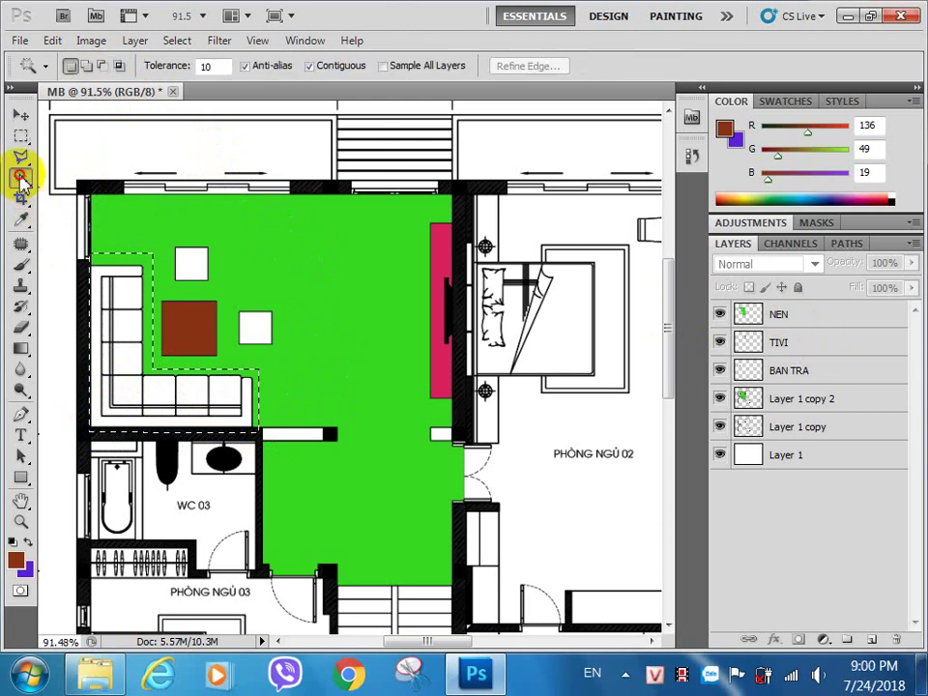
click(19, 178)
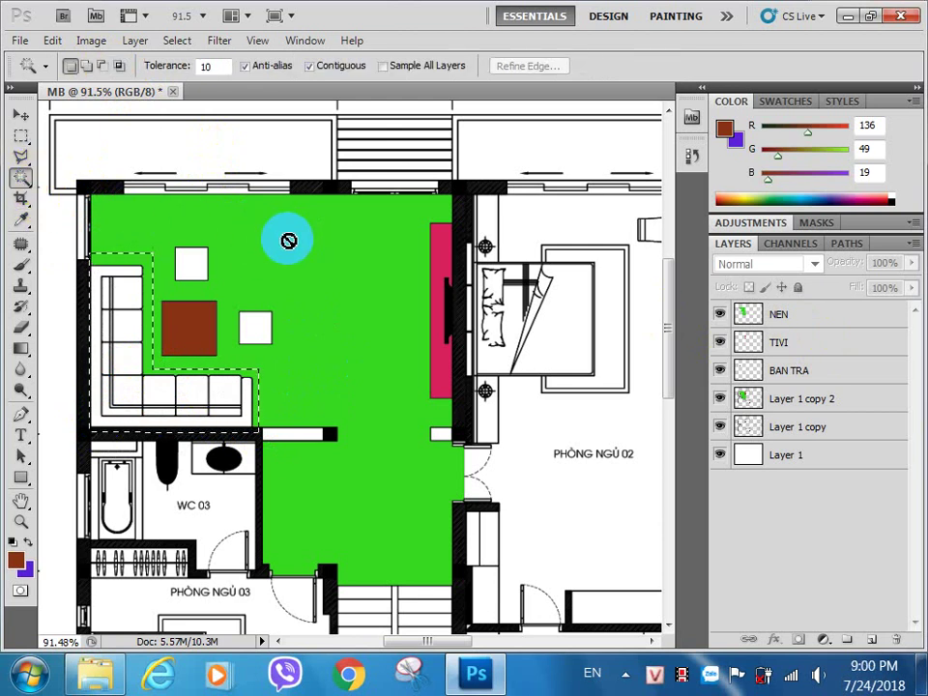
click(779, 397)
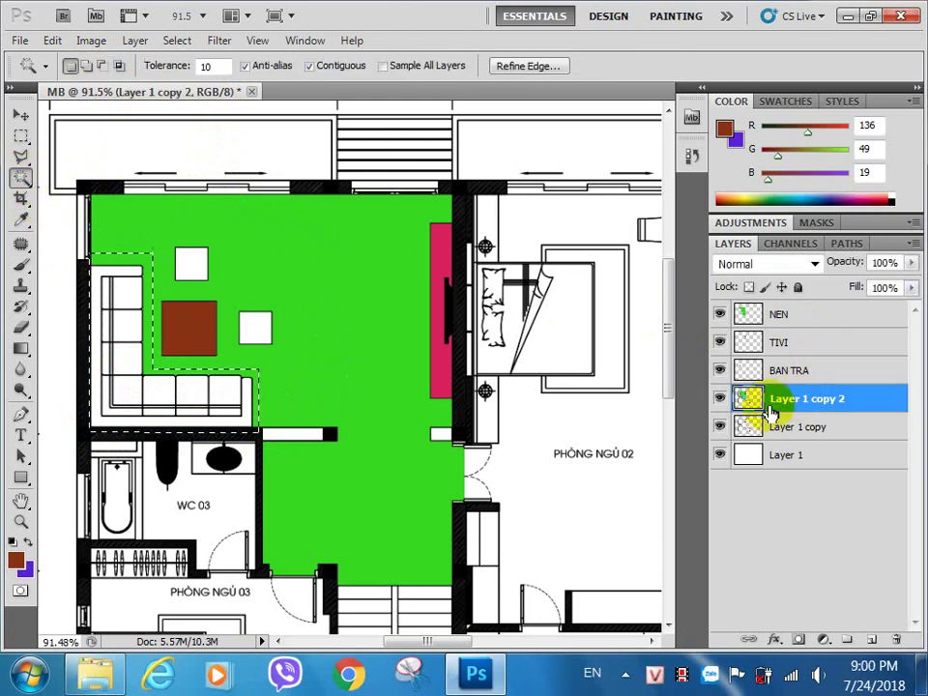
click(102, 65)
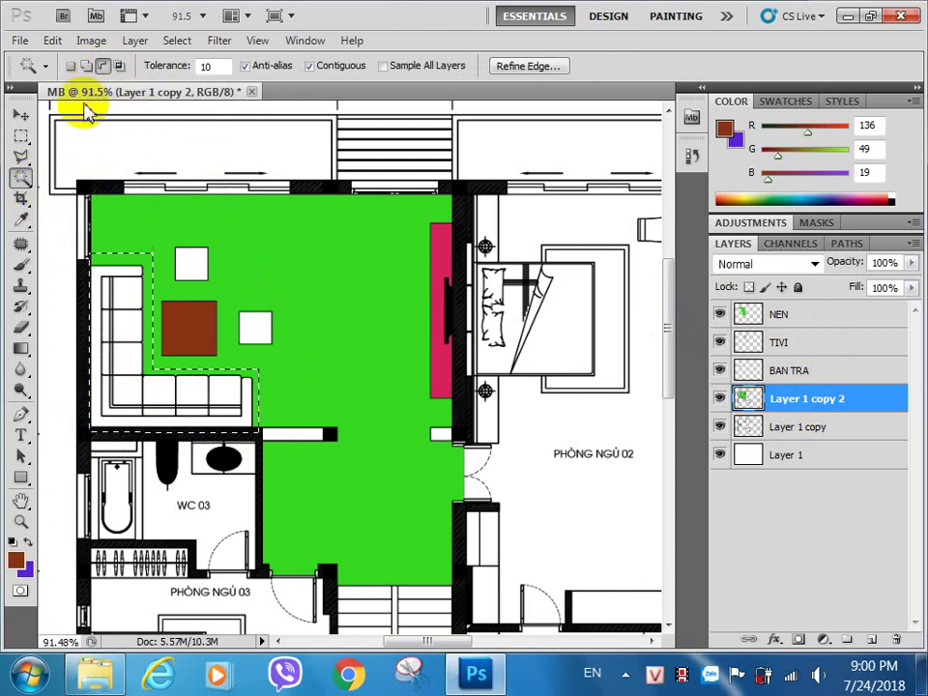
click(320, 305)
click(322, 303)
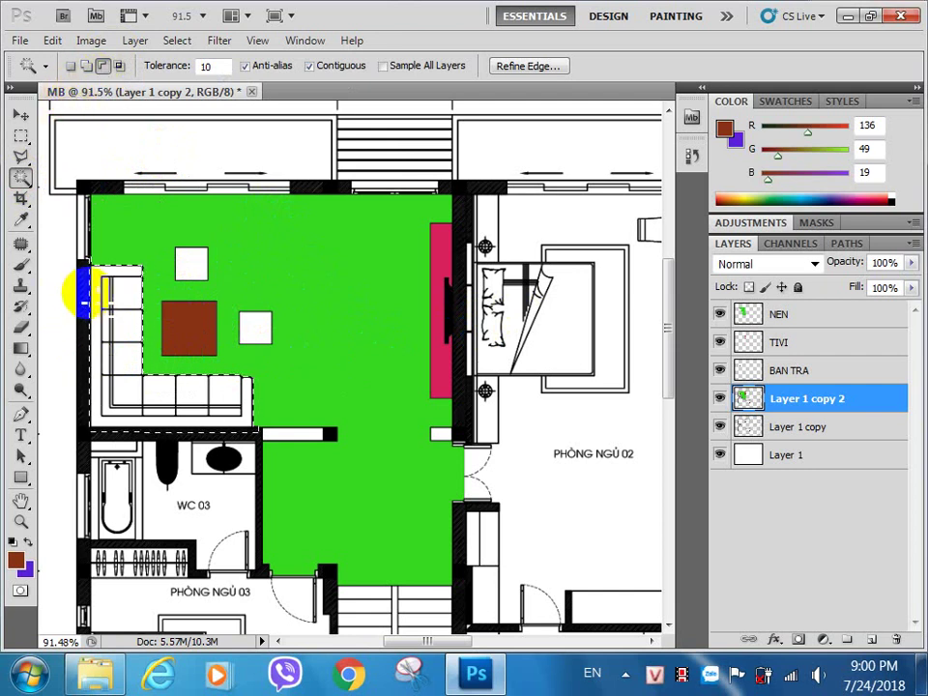
Step: Subtract the black wall strips along the sofa from the selection with the Magic Wand
scroll(151, 449, up, 14)
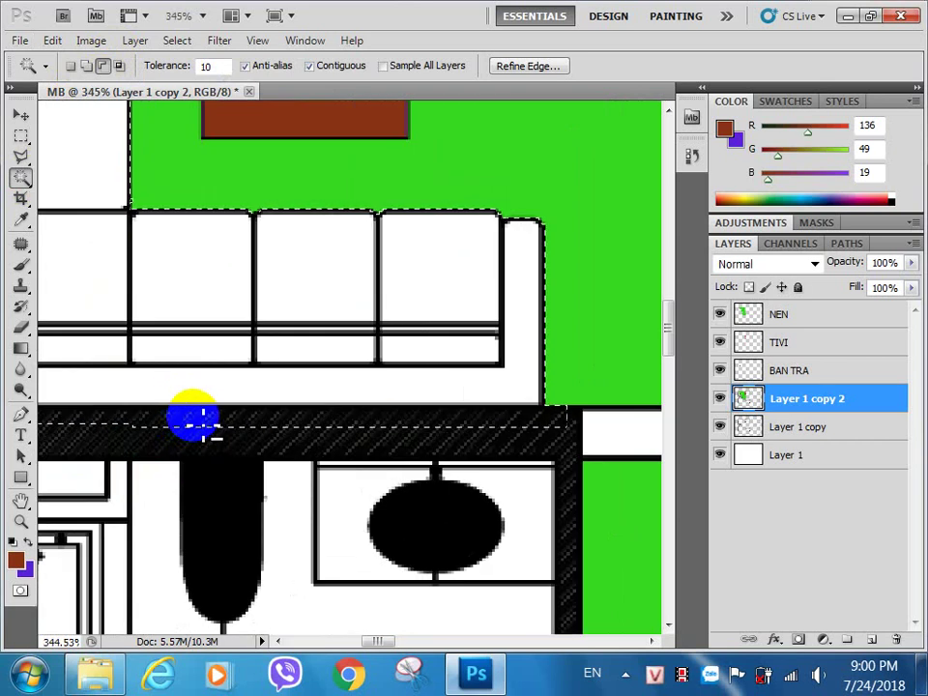
scroll(291, 430, down, 7)
scroll(297, 430, down, 3)
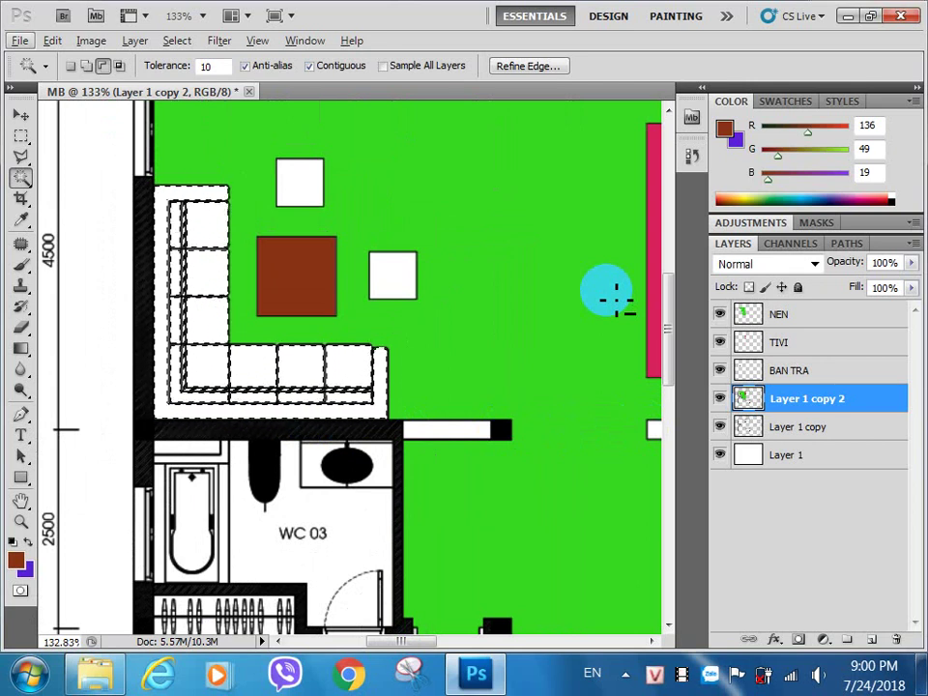
scroll(605, 214, down, 2)
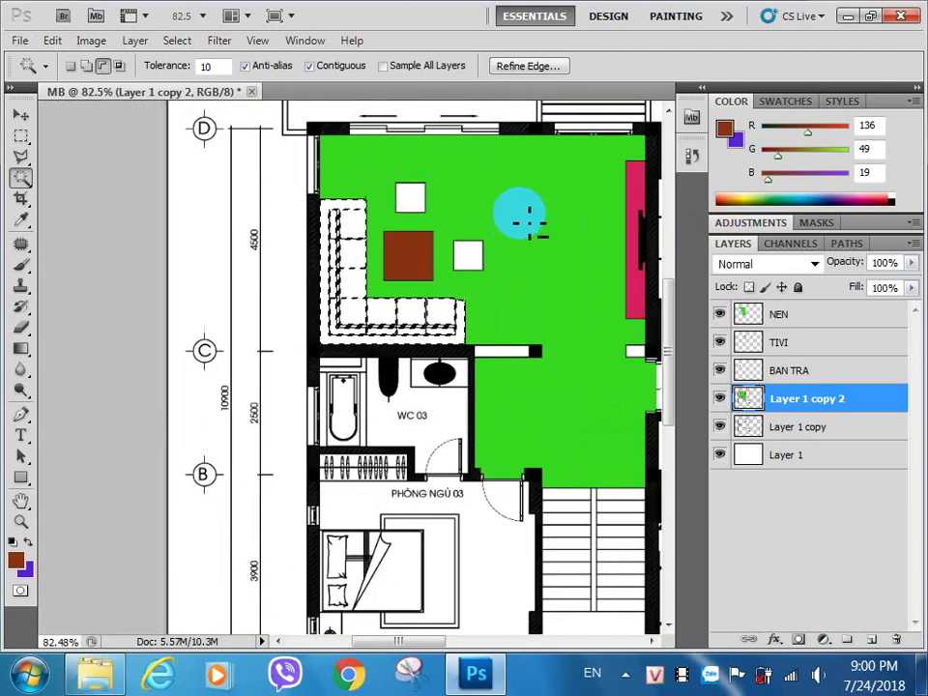
Step: Swap the foreground and background colors so that violet-blue is the foreground and brown the background
key(x)
click(29, 542)
click(28, 542)
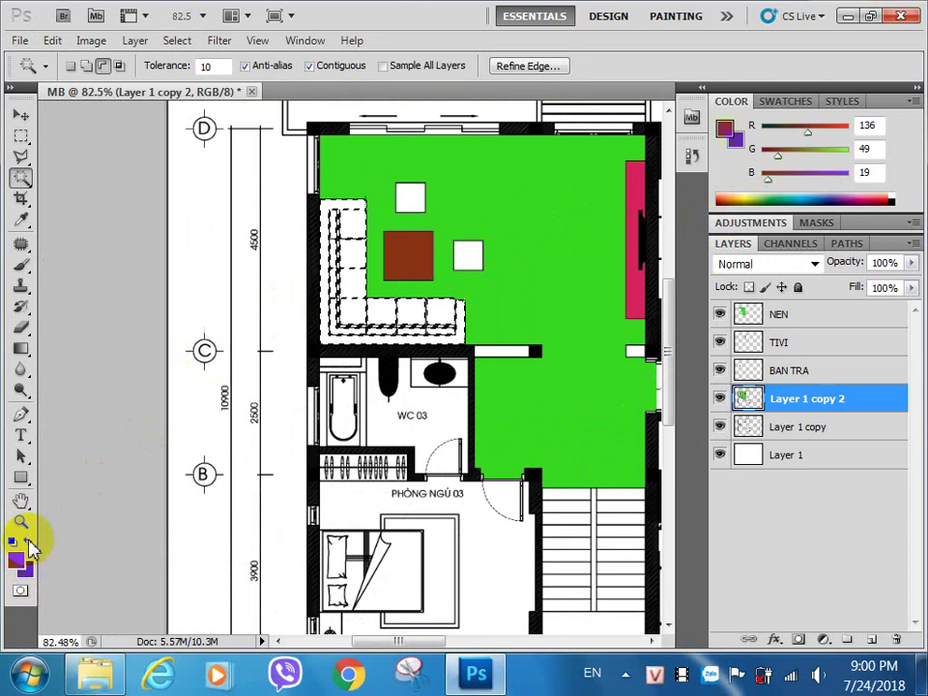
click(28, 542)
click(29, 543)
click(29, 542)
click(29, 543)
click(29, 543)
click(29, 543)
click(29, 543)
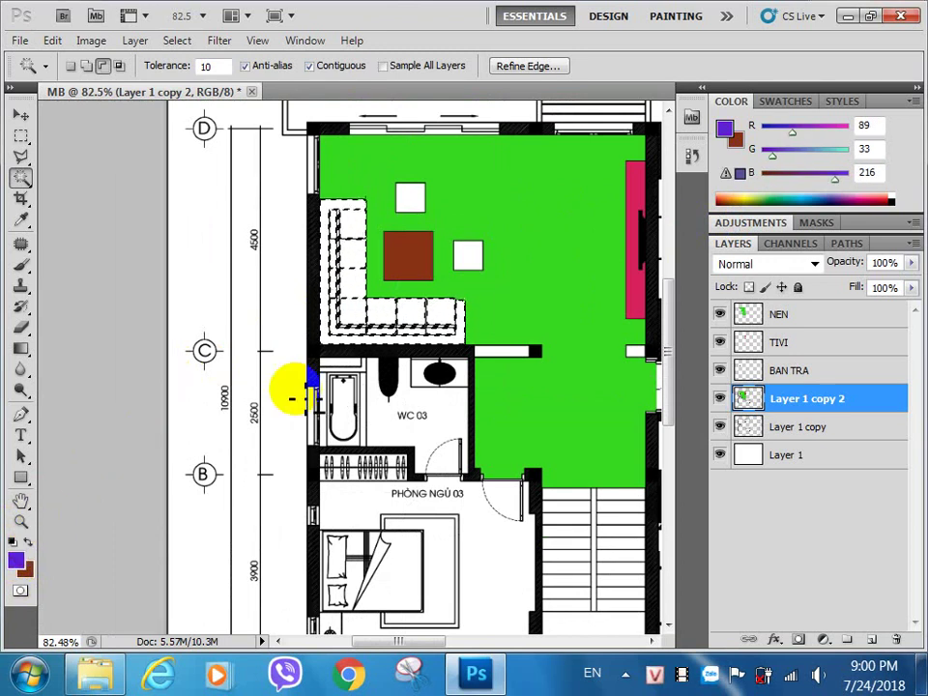
Step: Set the foreground color to pale lavender #c4bdd5 and fill the selected sofa with it
click(13, 559)
click(272, 185)
drag(273, 185, 257, 197)
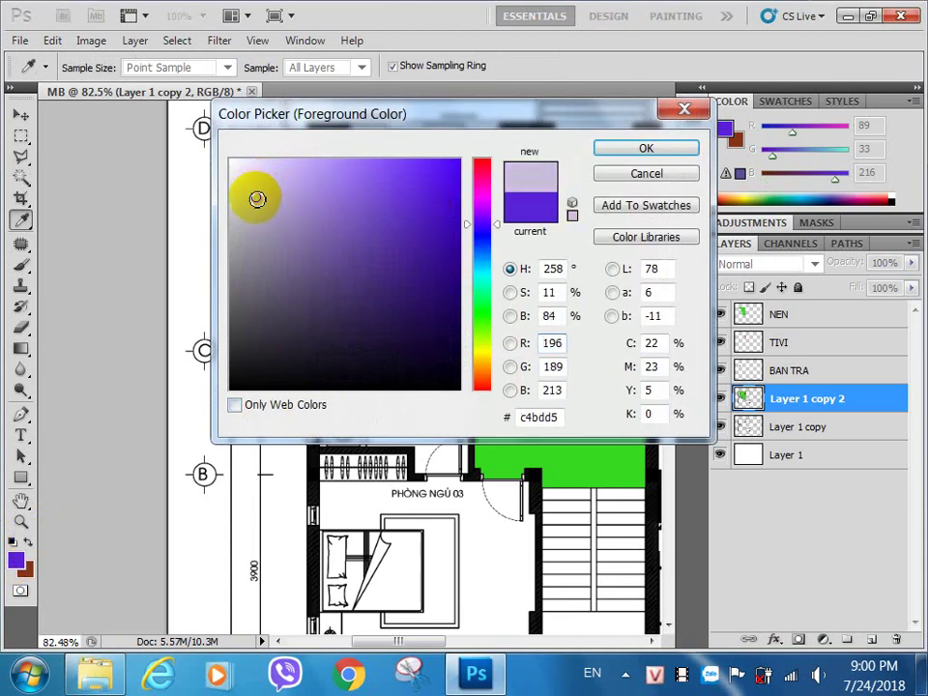
click(620, 147)
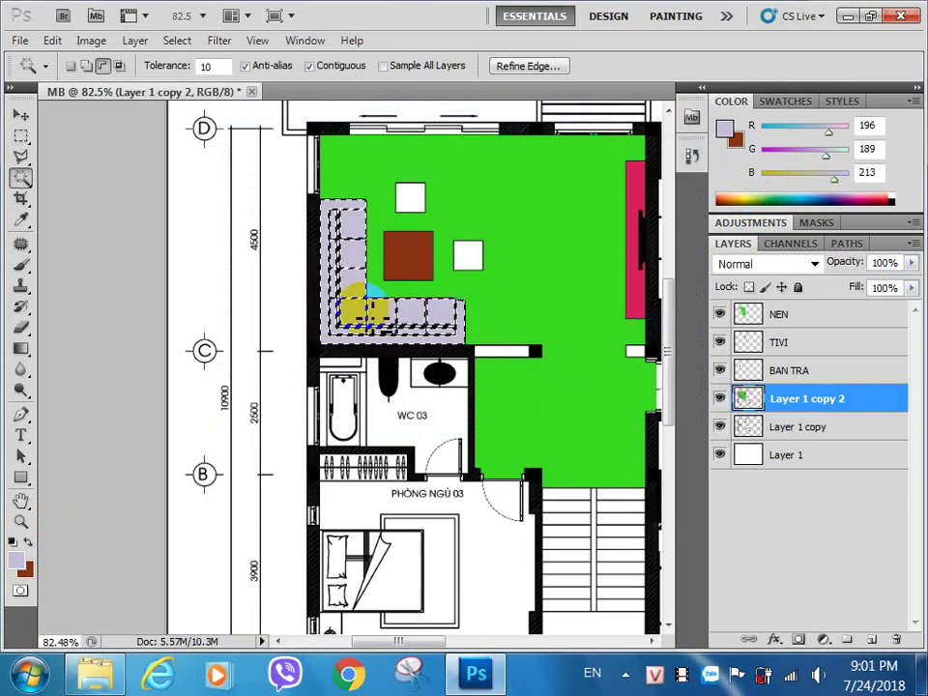
Step: Add the sofa's inner seat lines to the selection with the Rectangular Marquee and fill the whole sofa with lavender
scroll(338, 238, up, 10)
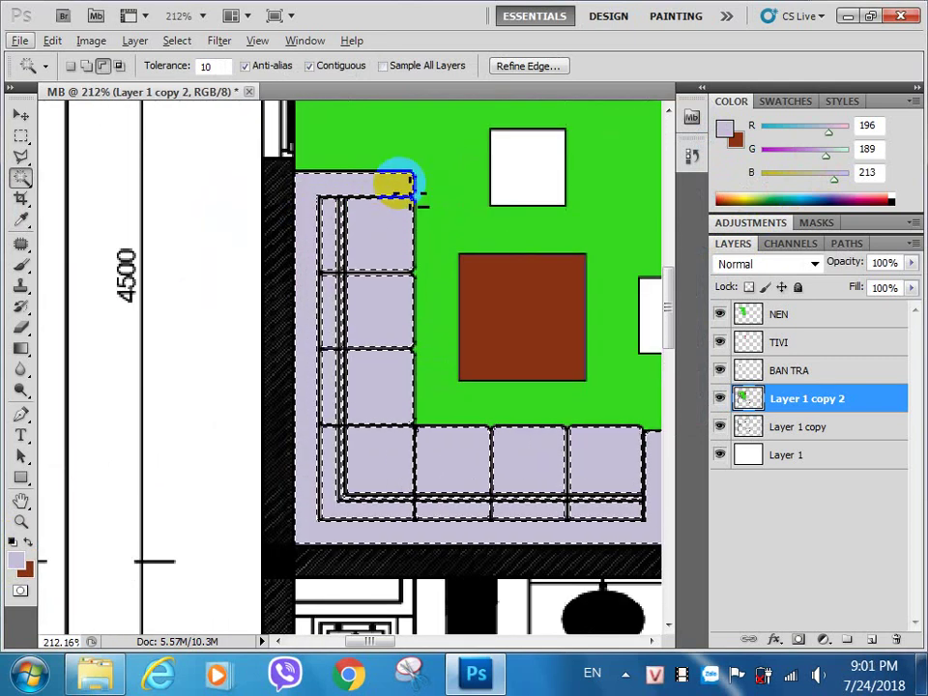
click(86, 66)
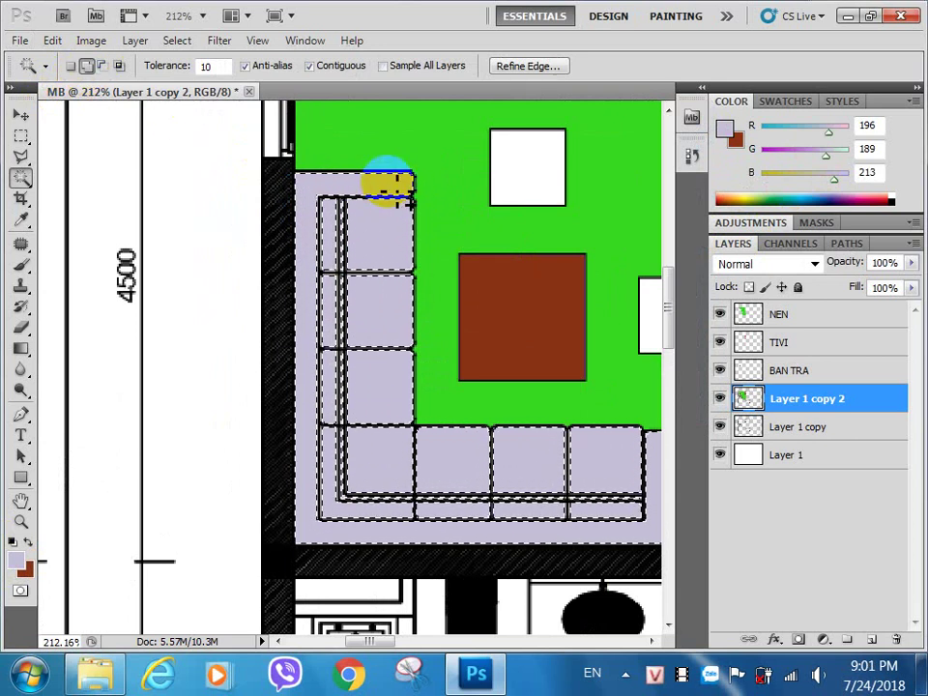
click(21, 136)
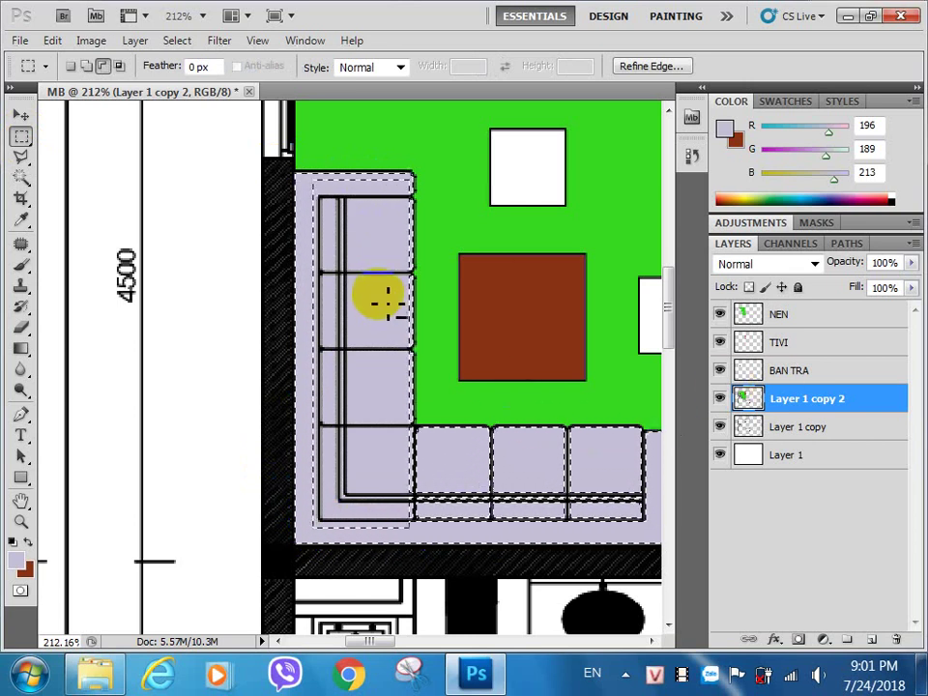
click(87, 67)
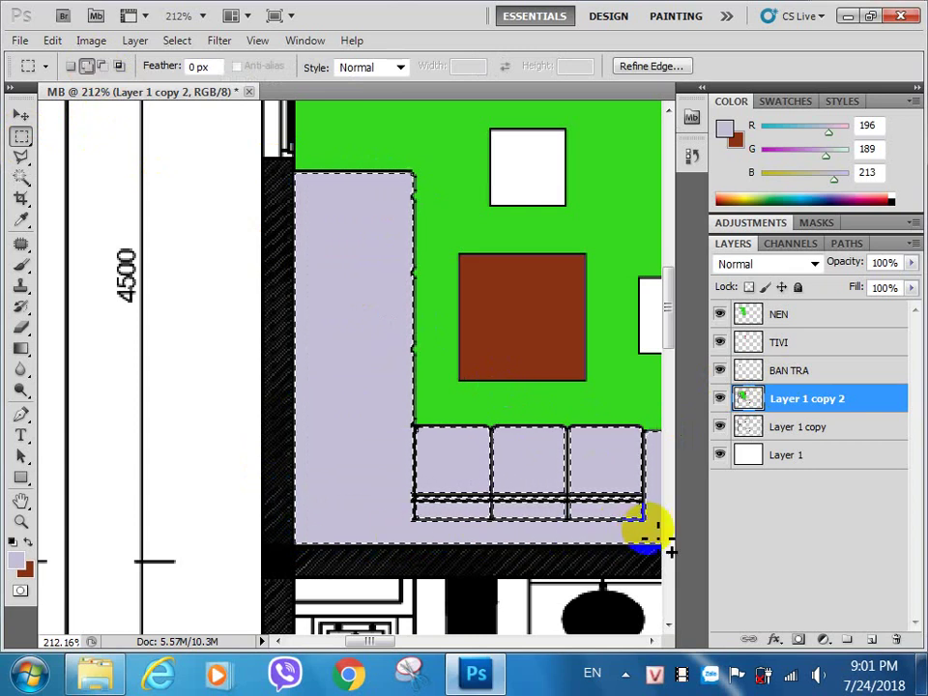
drag(650, 530, 403, 432)
key(alt+Delete)
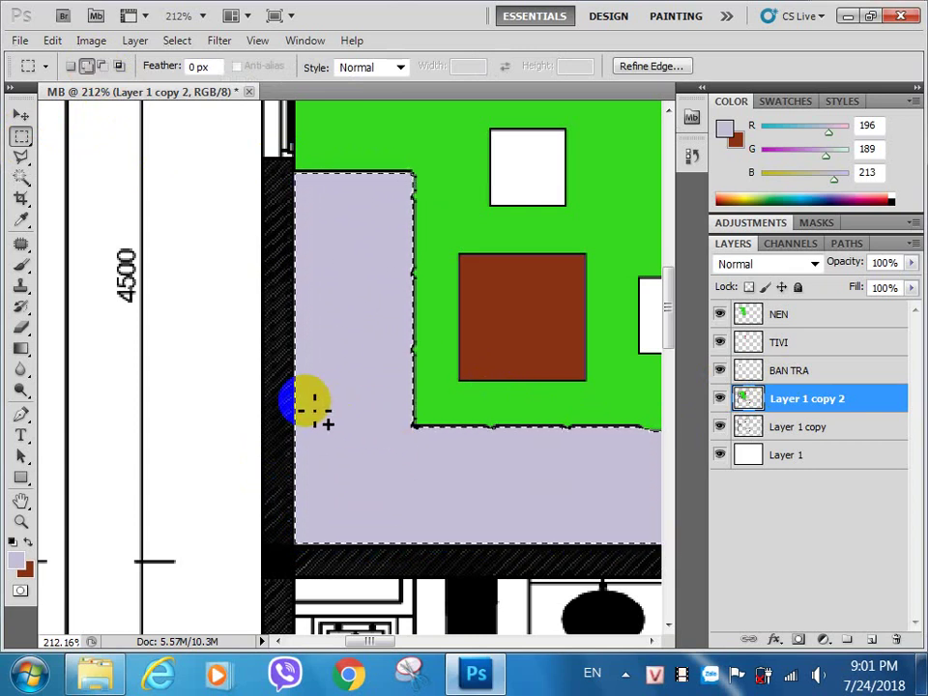
Step: Copy the lavender sofa selection to its own layer and rename that layer FOFA
scroll(314, 410, down, 4)
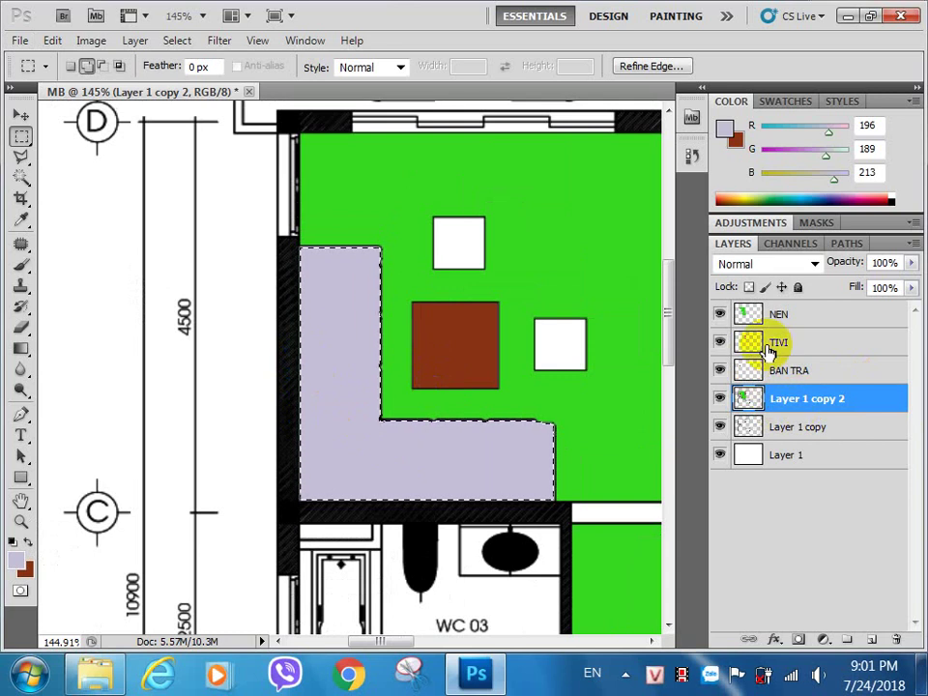
key(ctrl+j)
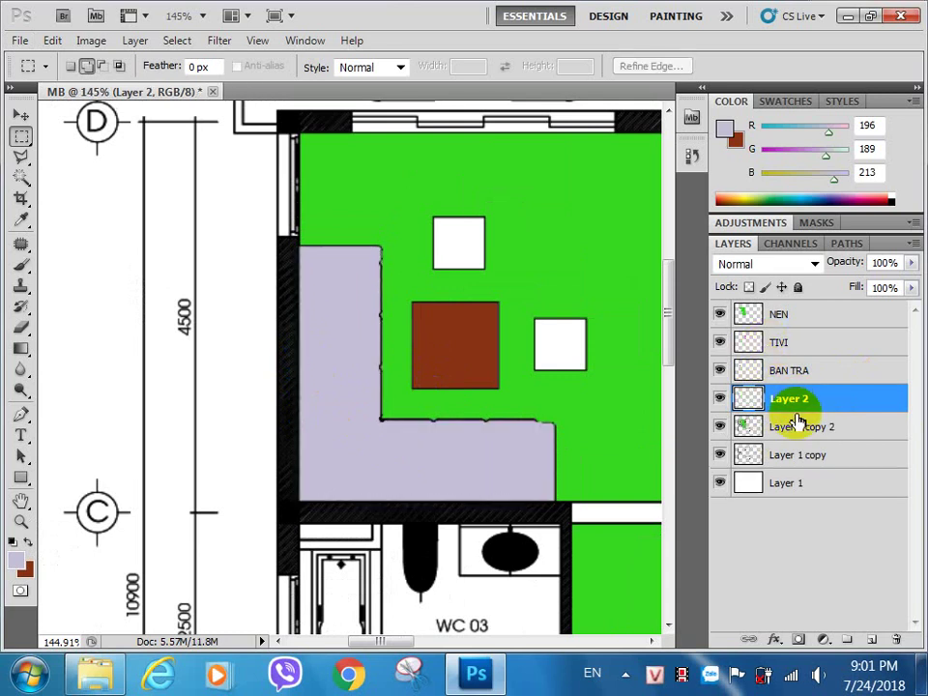
double_click(788, 399)
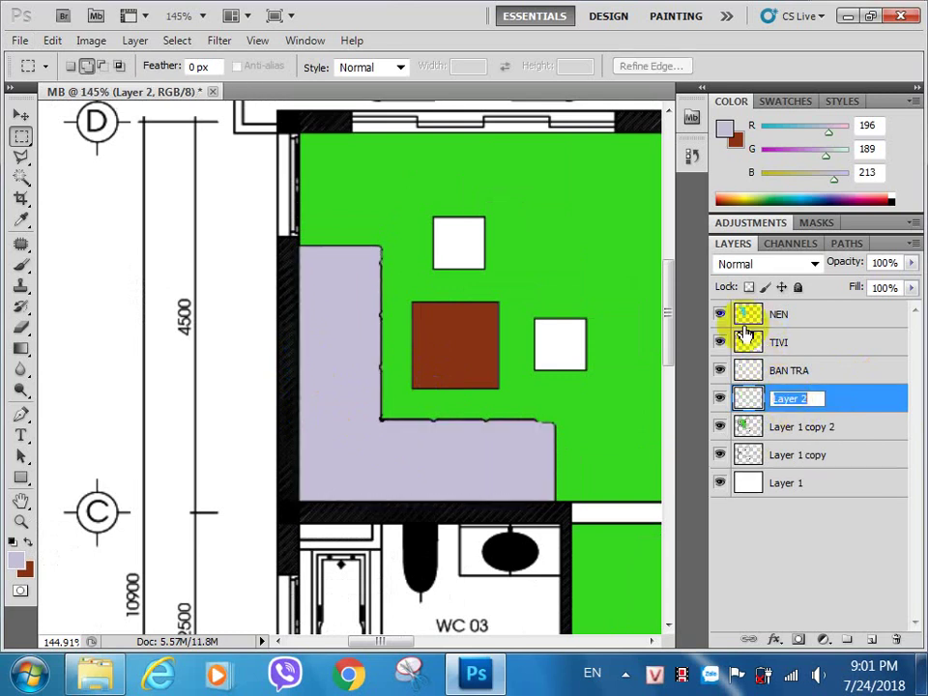
text(FOFA)
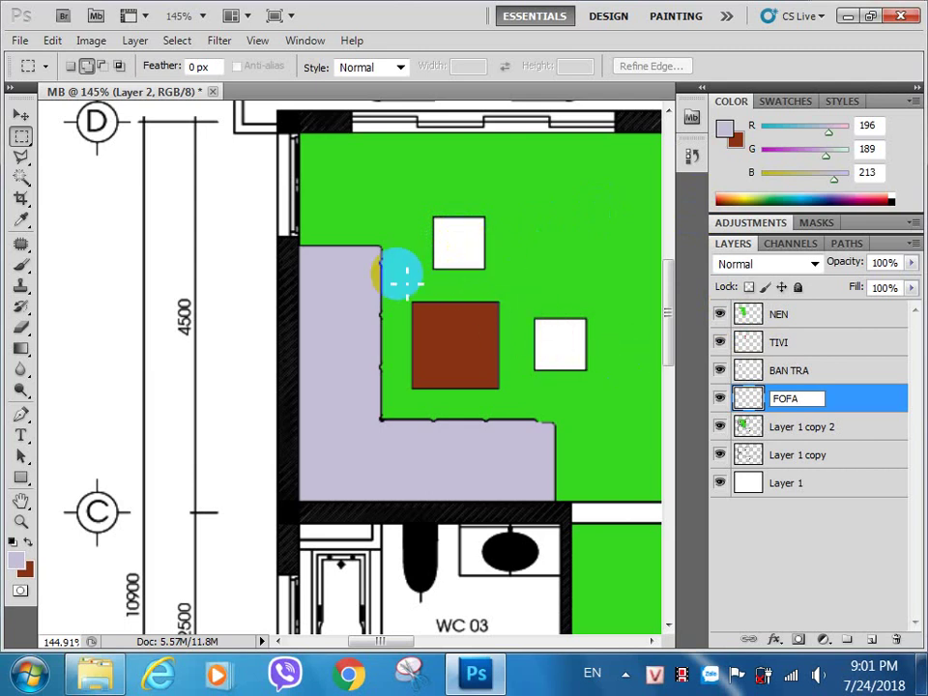
click(20, 114)
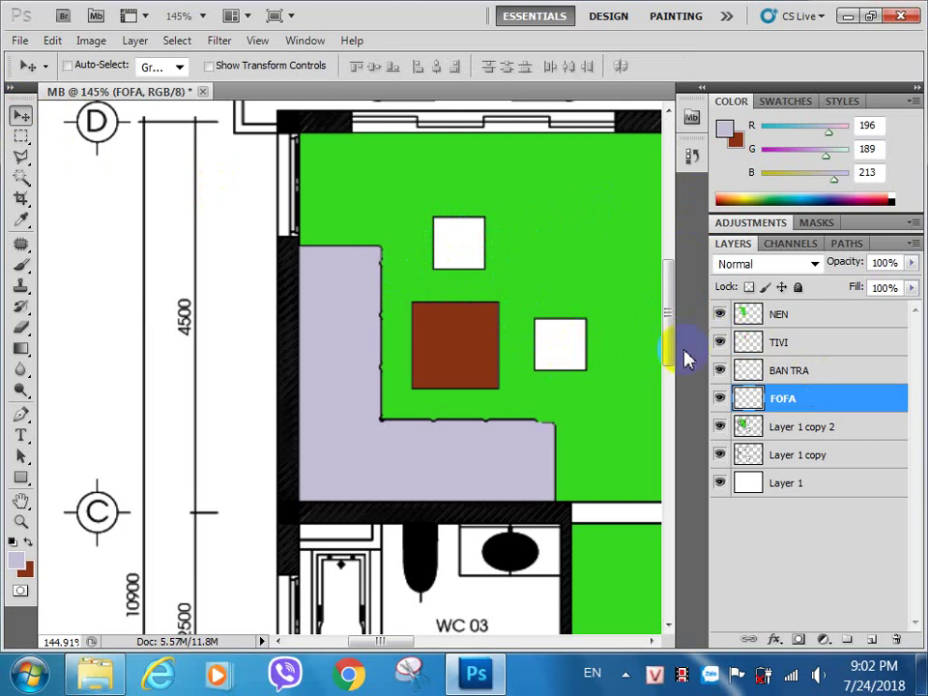
Step: On Layer 1 copy 2, select the two white square stools beside the coffee table with the Magic Wand
click(20, 177)
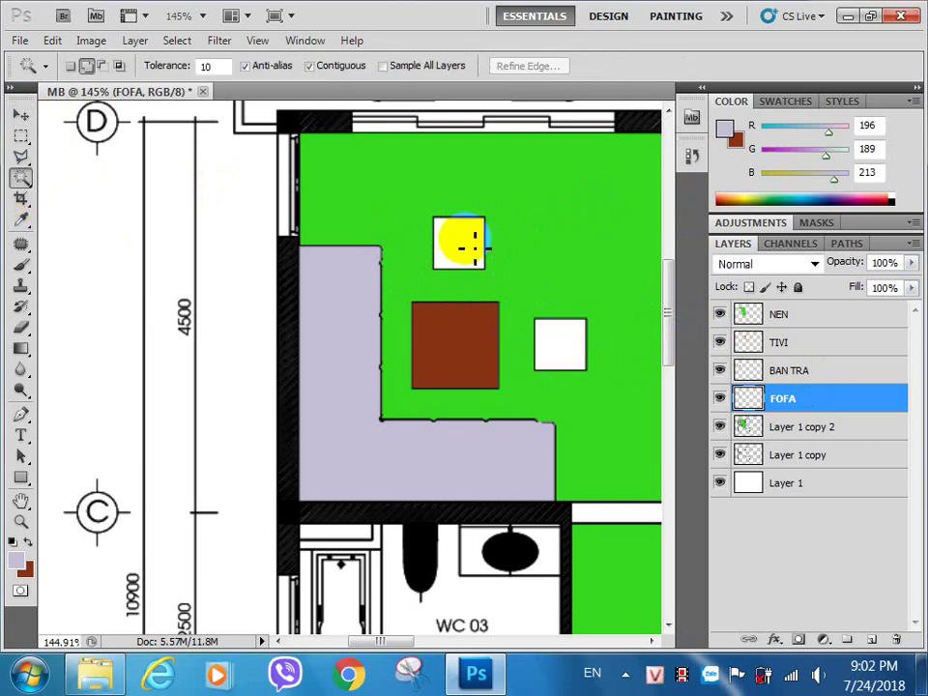
click(493, 257)
key(ctrl+d)
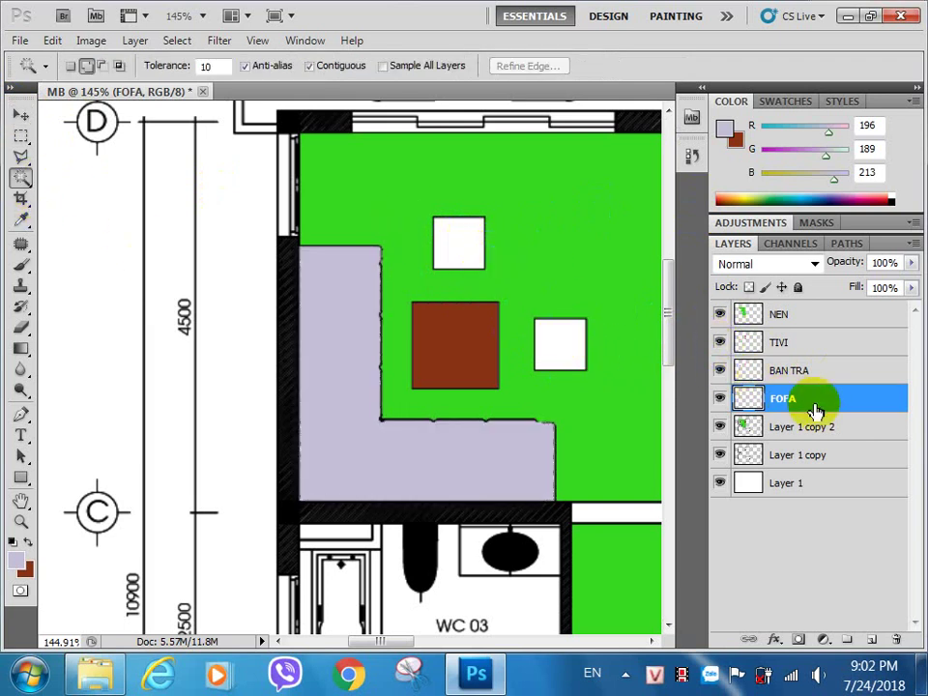
click(814, 428)
click(566, 344)
shift+click(467, 253)
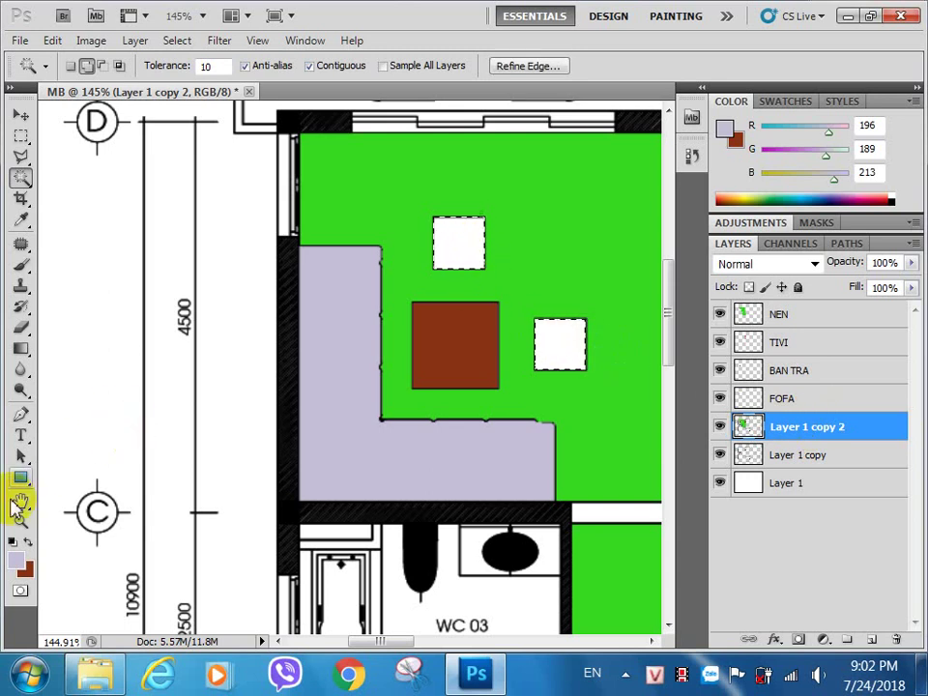
Step: Set the foreground color to dark purple (RGB 38, 11, 98) and fill the two selected stools with it
click(16, 561)
click(436, 301)
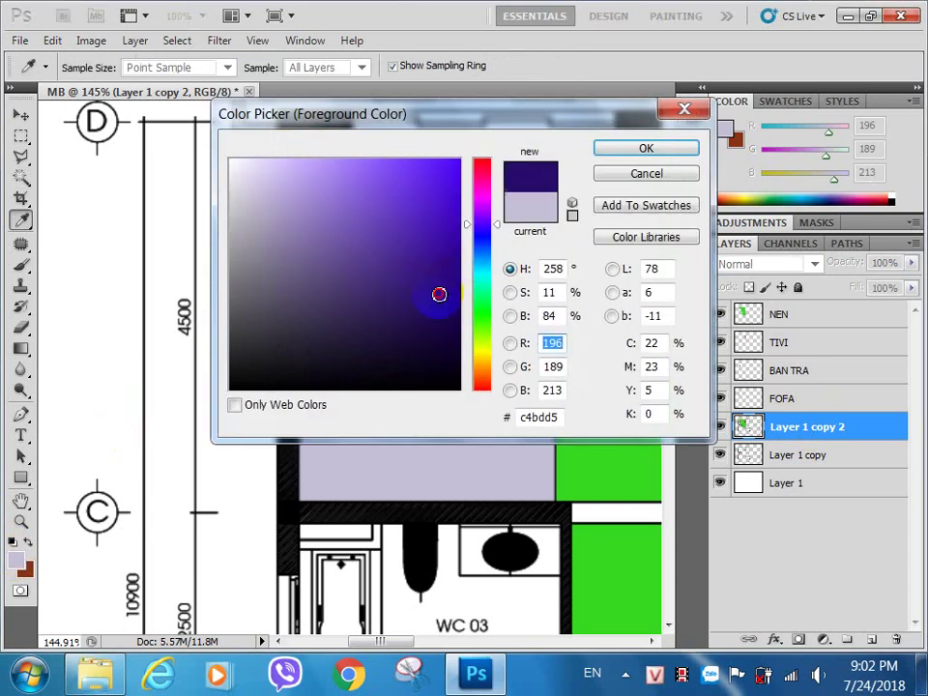
click(652, 150)
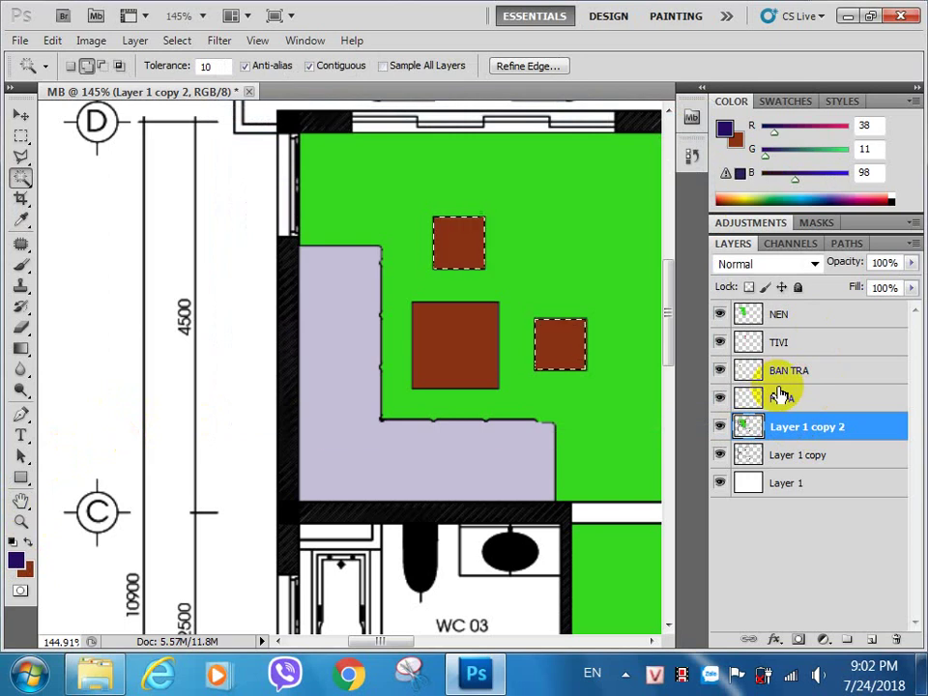
key(alt+BackSpace)
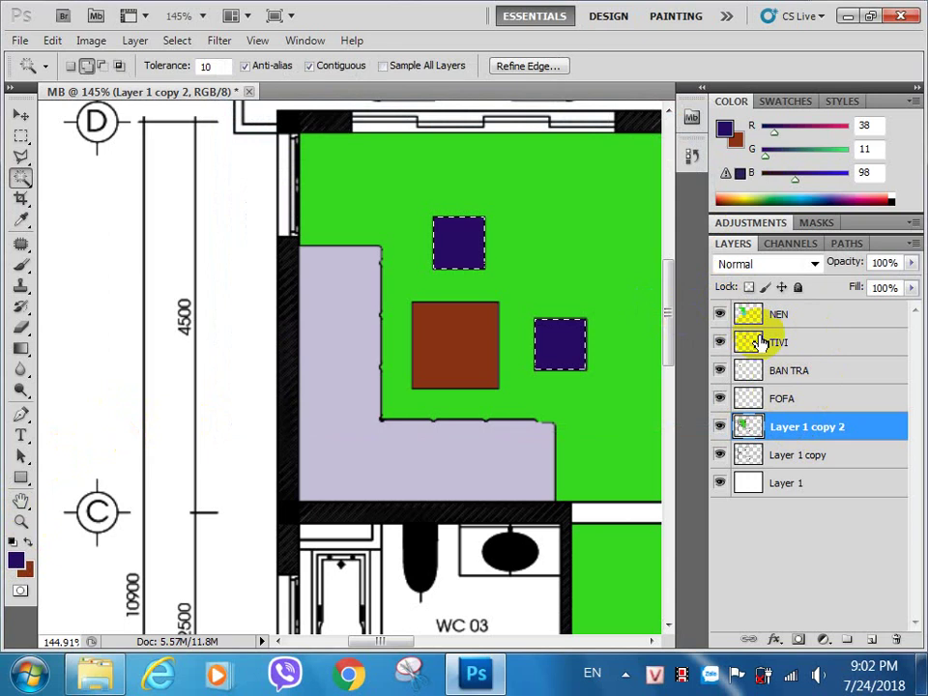
Step: Copy the purple stools to their own layer, rename that layer DON, and deselect the layers
key(ctrl+j)
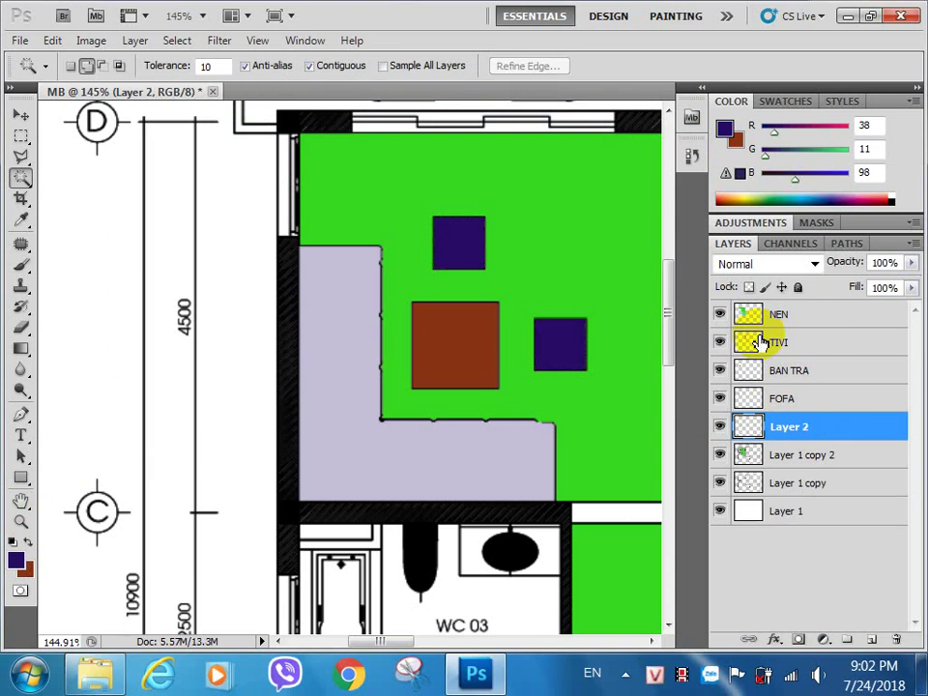
double_click(789, 426)
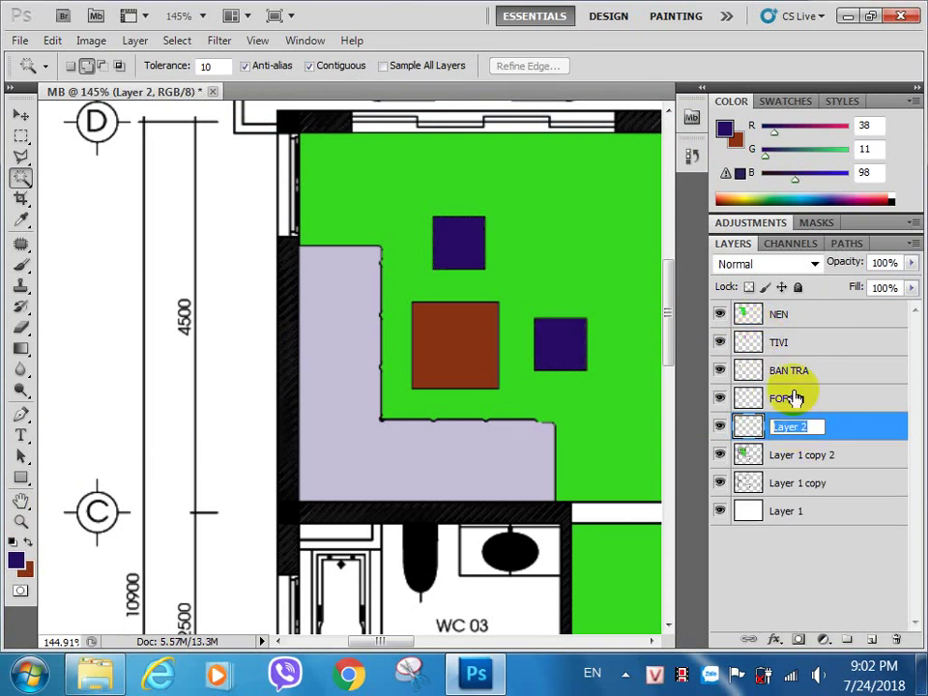
text(DOM)
key(BackSpace)
text(N)
click(753, 584)
Step: Switch to the tham khao folder in Windows Explorer and open the wood flooring image SAN1 with Adobe Photoshop CS5
scroll(404, 369, down, 3)
scroll(395, 365, down, 4)
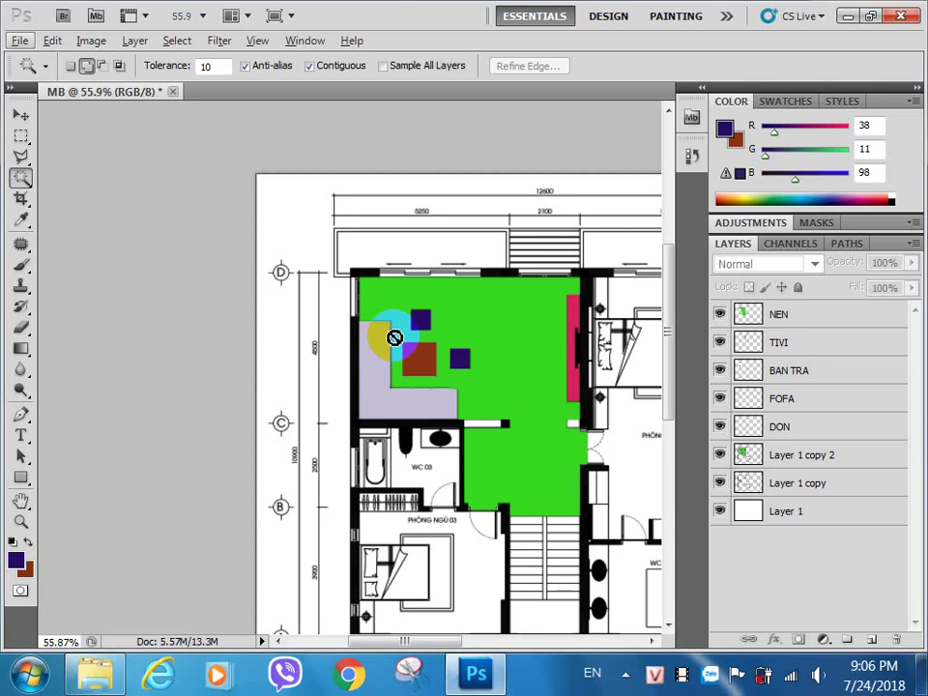
click(101, 673)
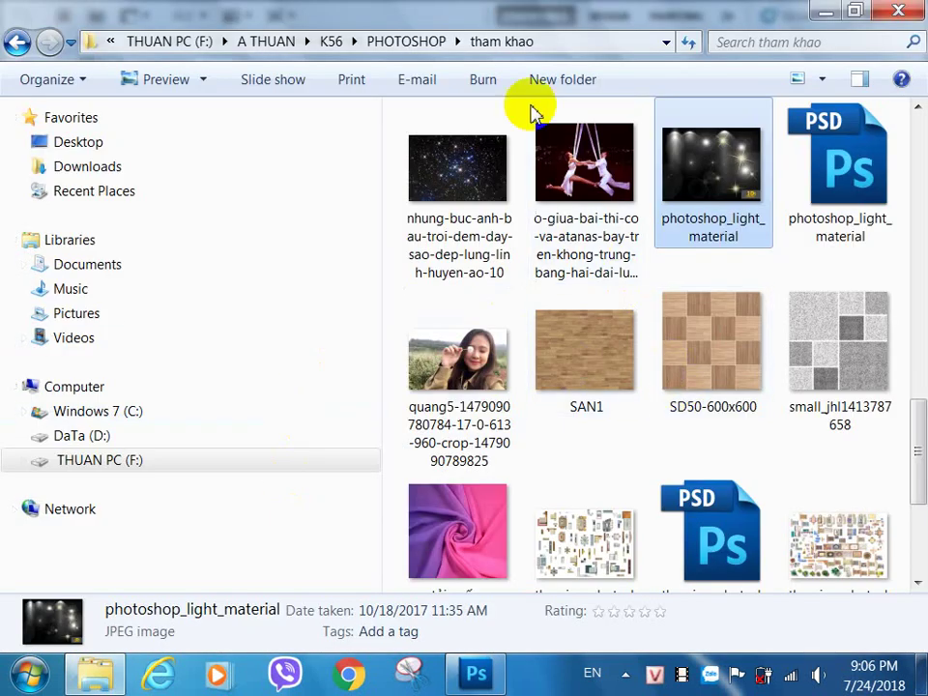
scroll(580, 242, up, 5)
scroll(611, 290, down, 9)
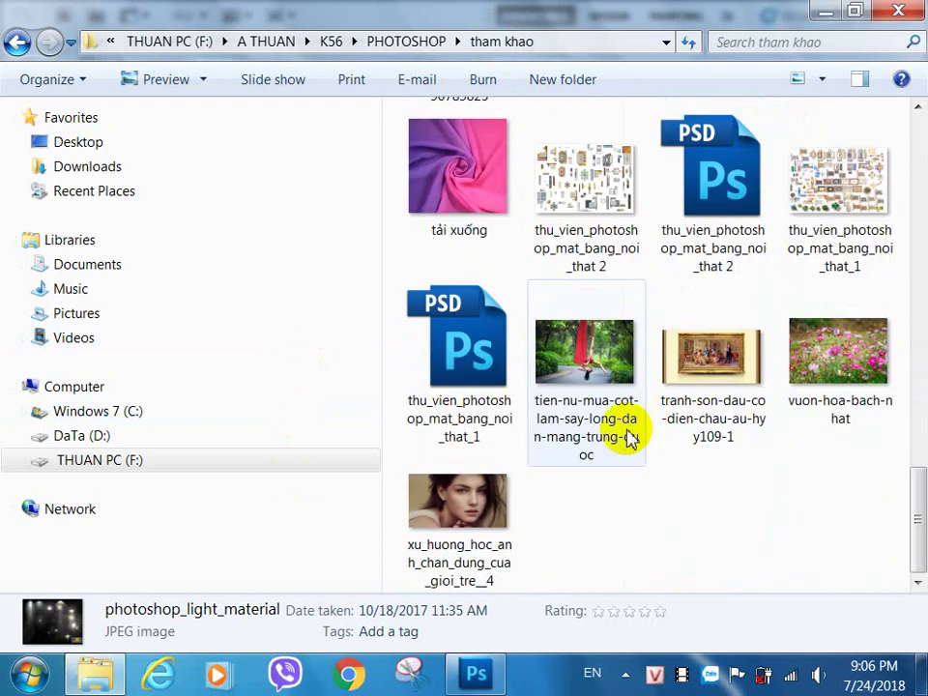
scroll(619, 343, up, 4)
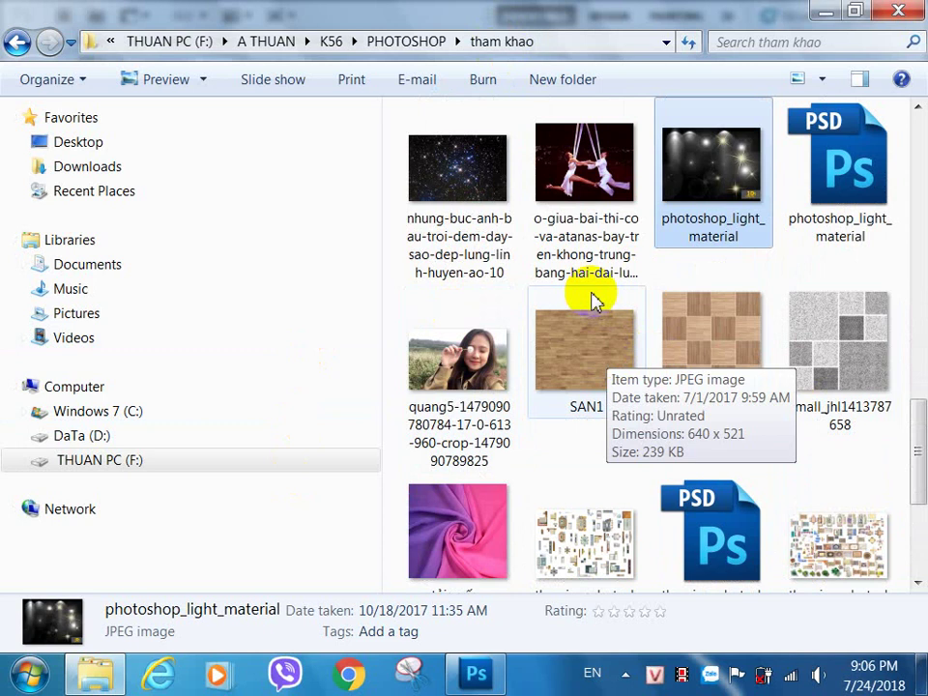
click(597, 340)
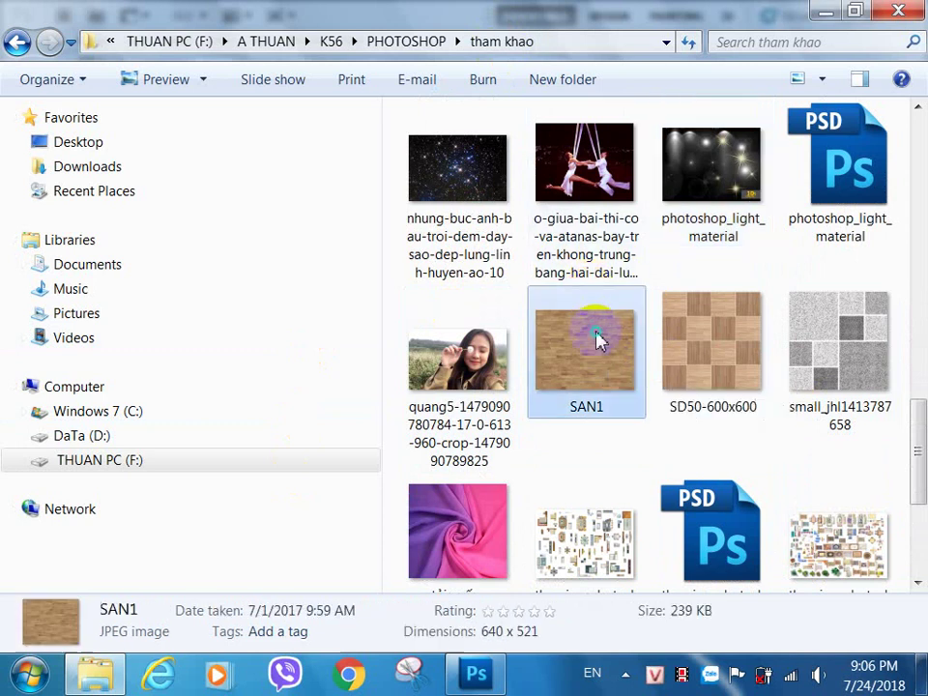
right_click(598, 338)
mouse_move(653, 316)
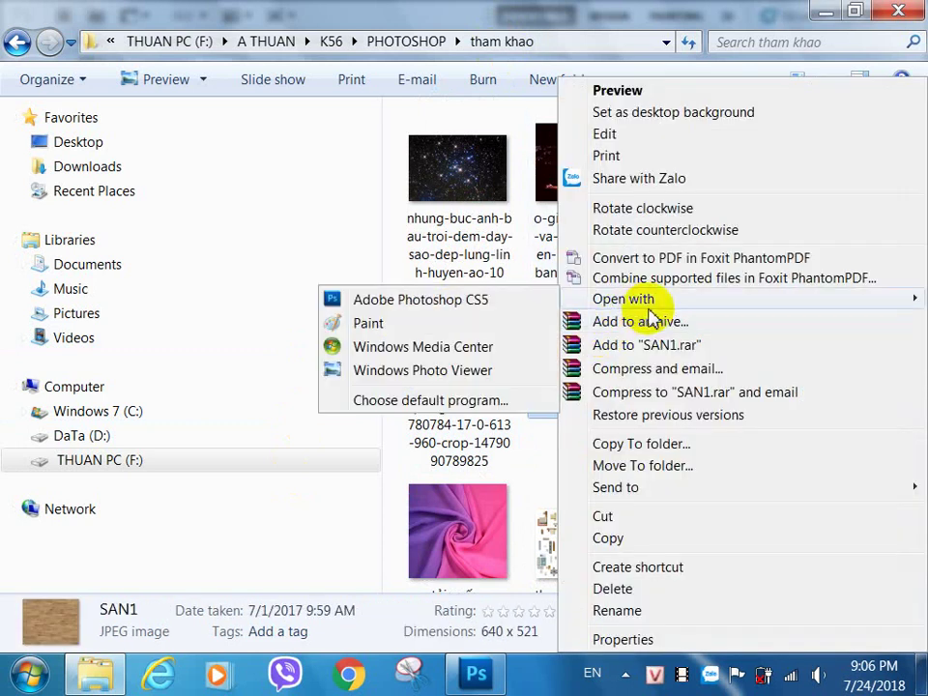
click(481, 302)
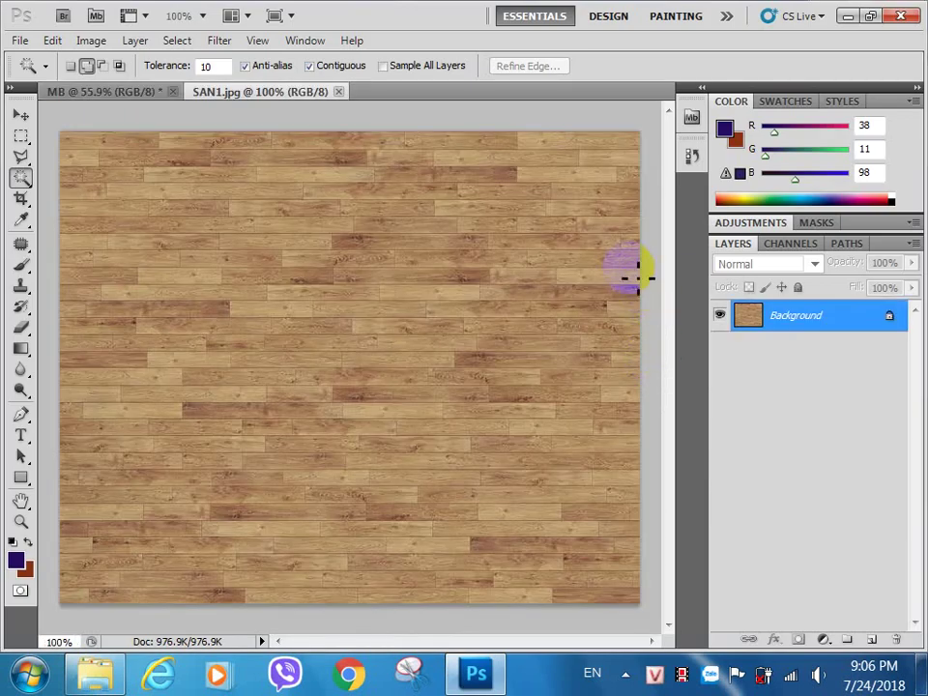
Step: Select the entire SAN1.jpg wood texture with the Rectangular Marquee
click(21, 136)
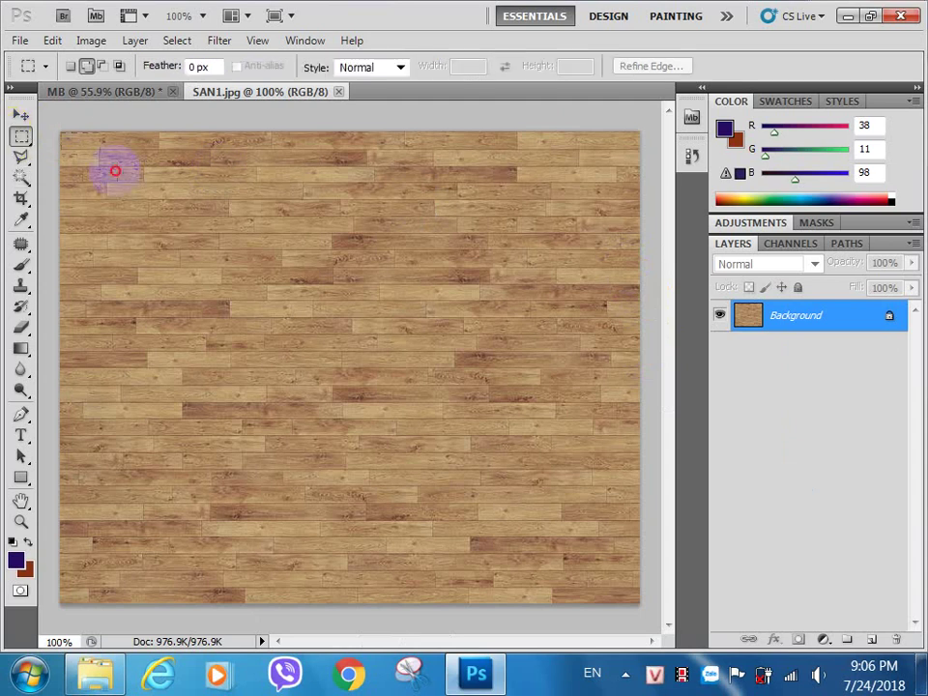
drag(62, 134, 641, 621)
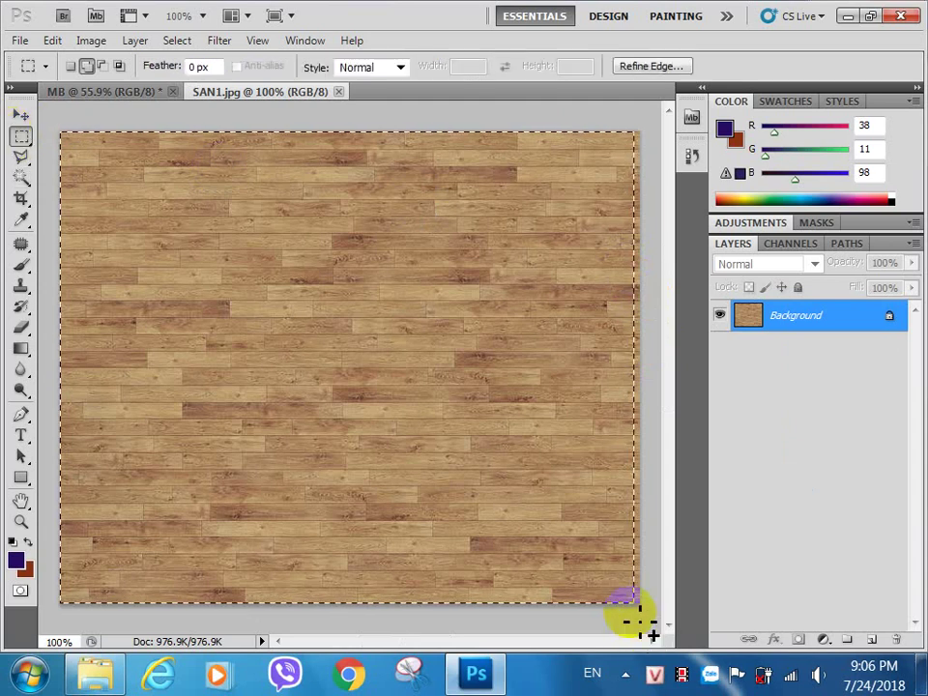
click(352, 421)
drag(62, 134, 411, 265)
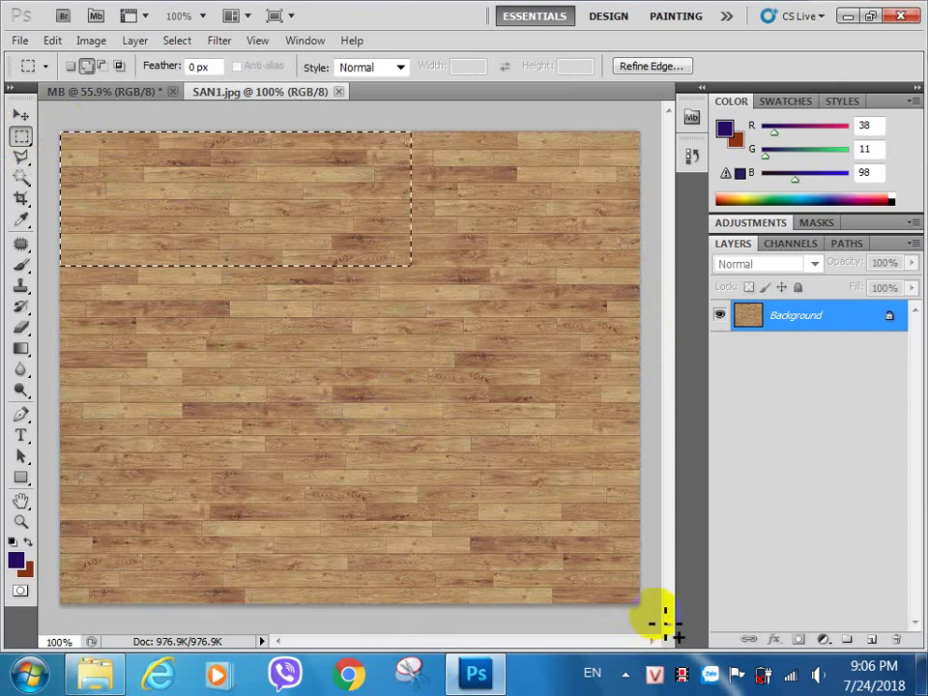
drag(665, 624, 668, 576)
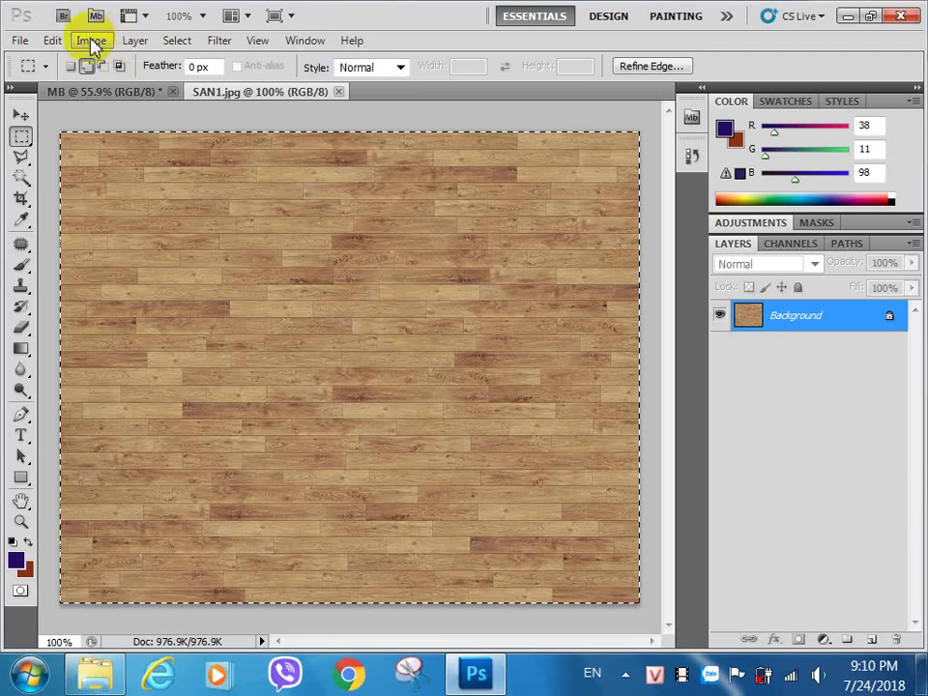
Step: Define the selected wood texture as a pattern named SAN1.jpg and close the texture image
click(55, 43)
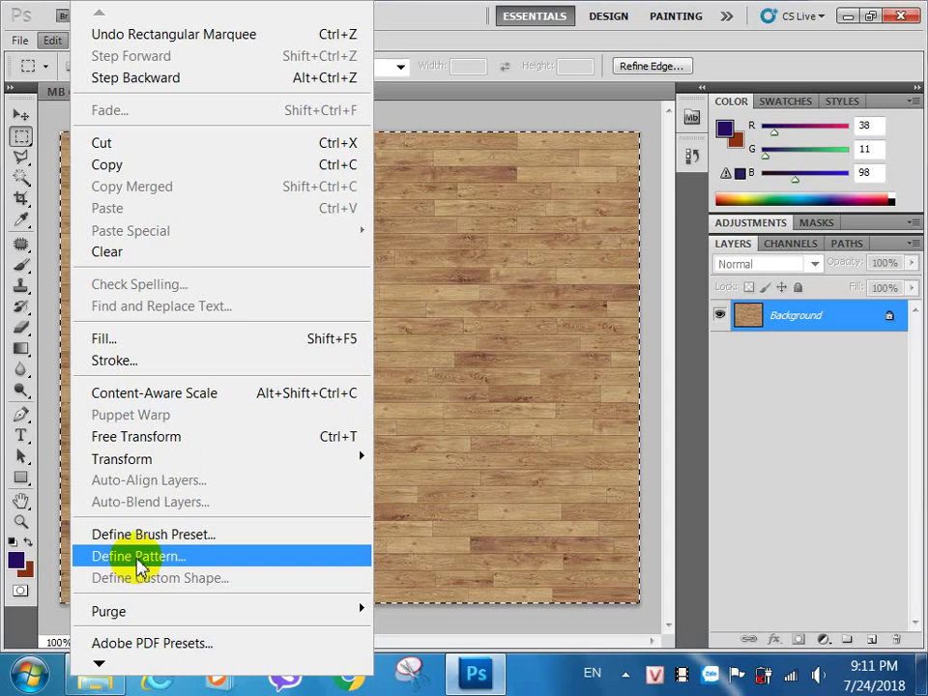
click(140, 566)
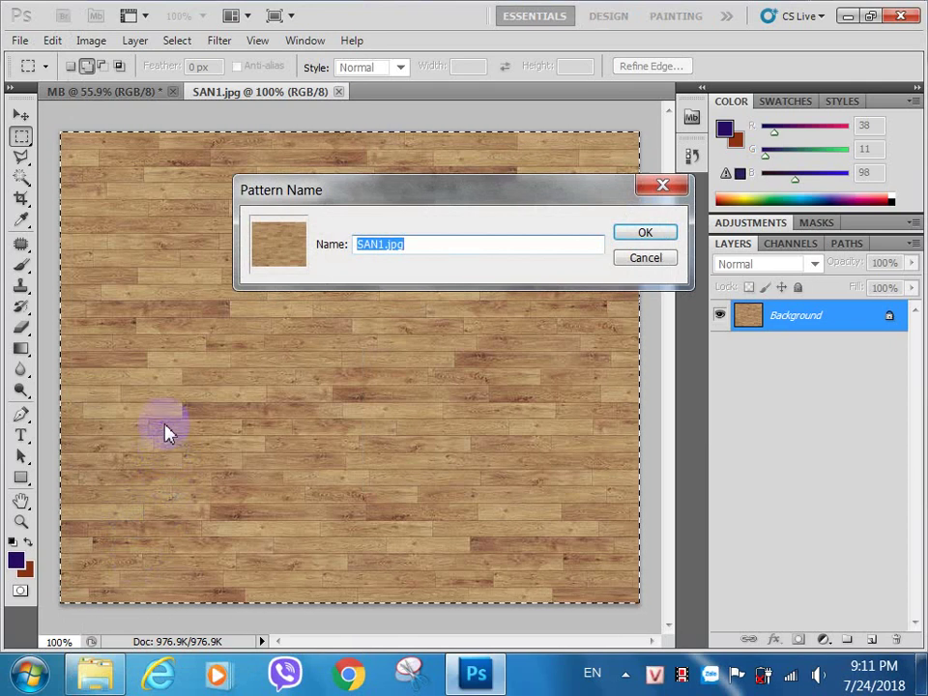
click(669, 235)
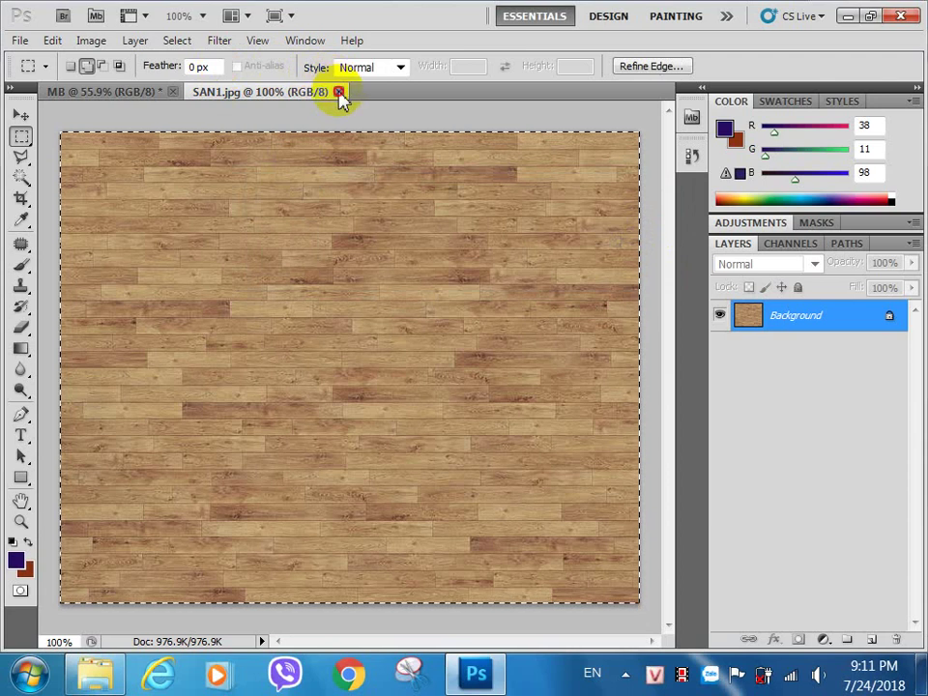
click(339, 91)
Step: Move the NEN floor layer below DON in the MB layer stack, directly above Layer 1 copy 2
scroll(305, 271, down, 6)
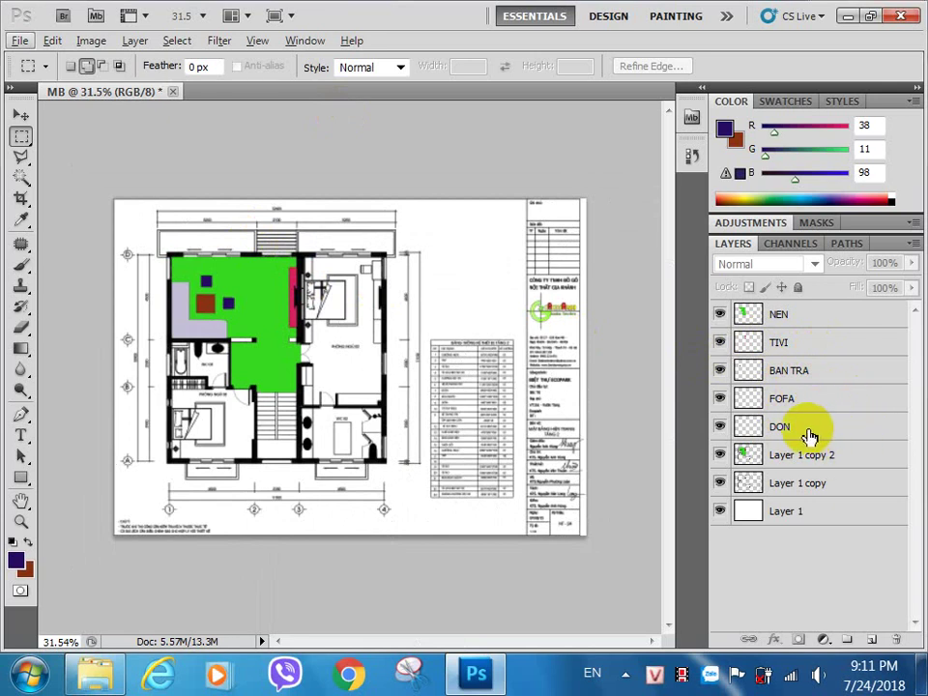
click(795, 314)
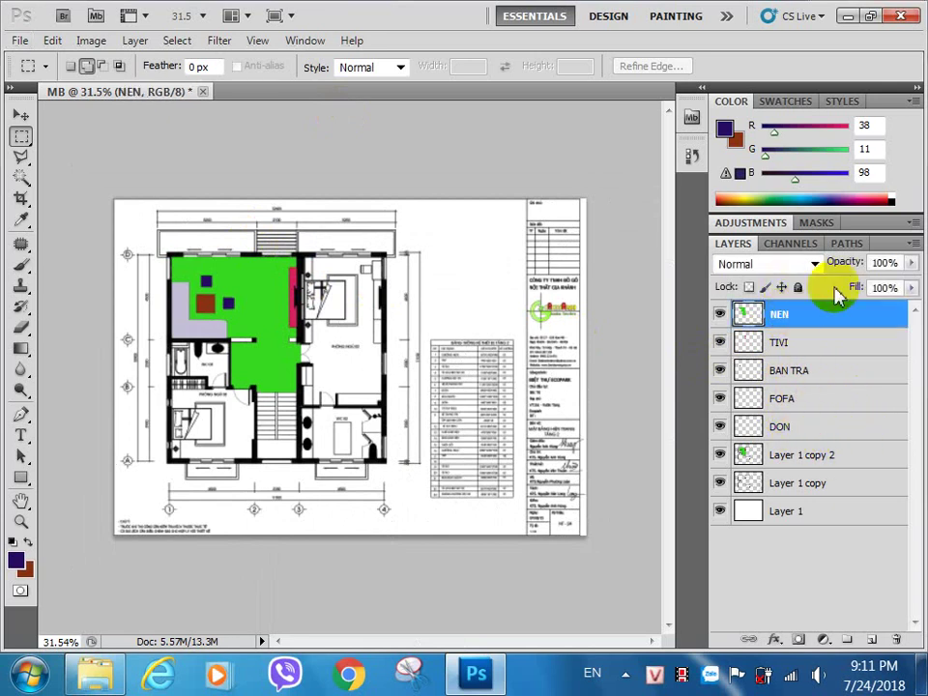
drag(800, 314, 814, 431)
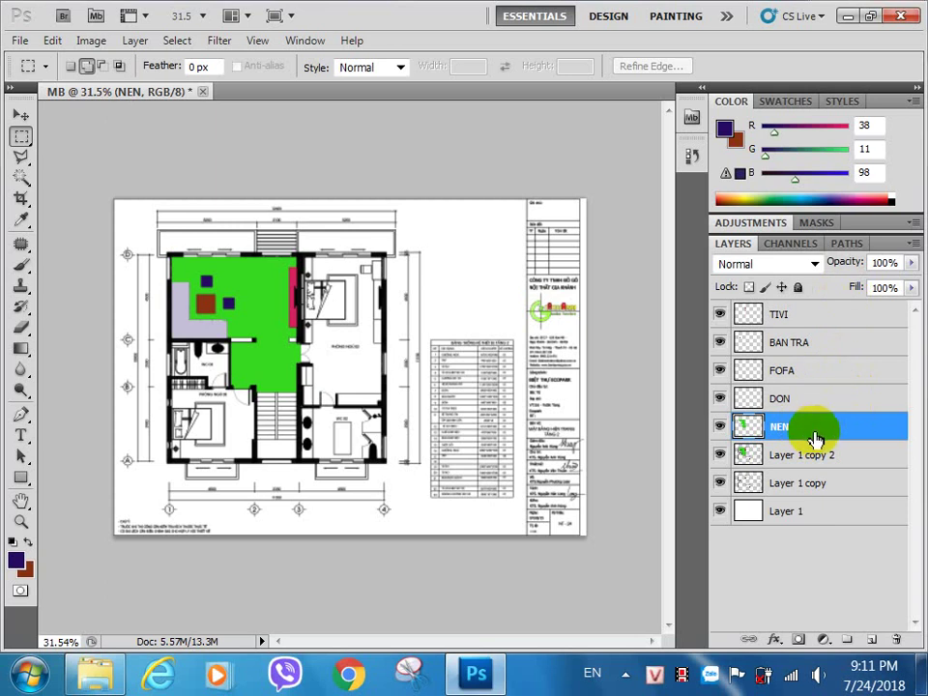
Step: Add a Pattern Overlay to the NEN layer using the SAN1 wood pattern
right_click(810, 432)
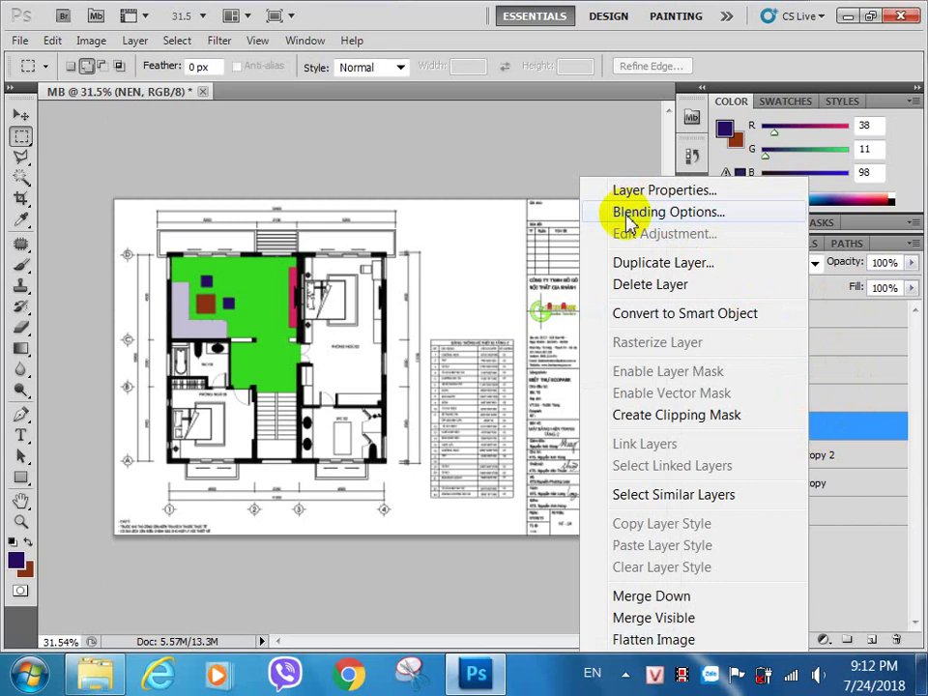
click(627, 215)
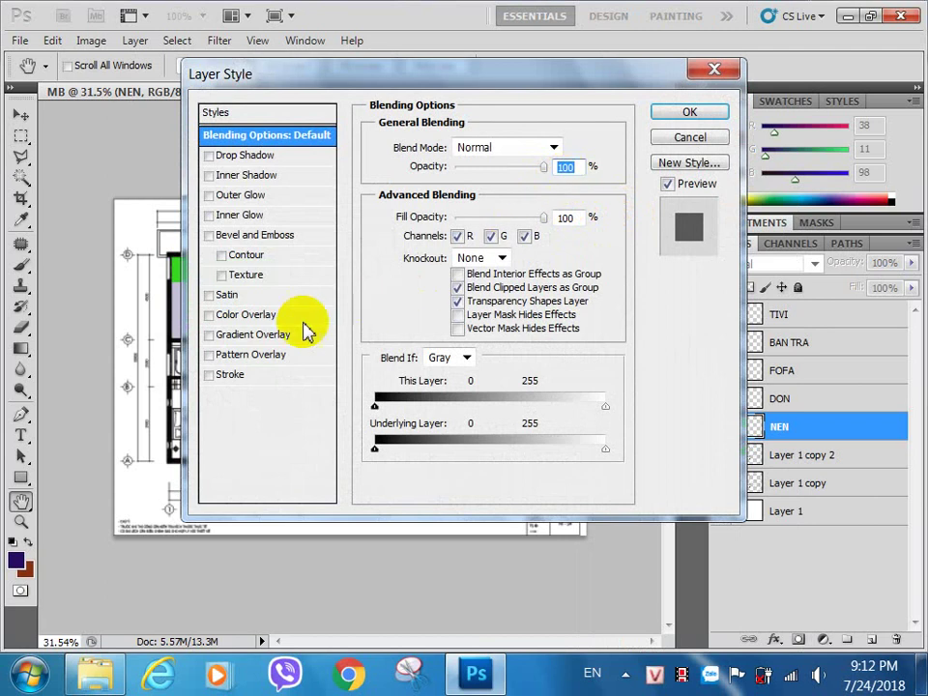
click(211, 356)
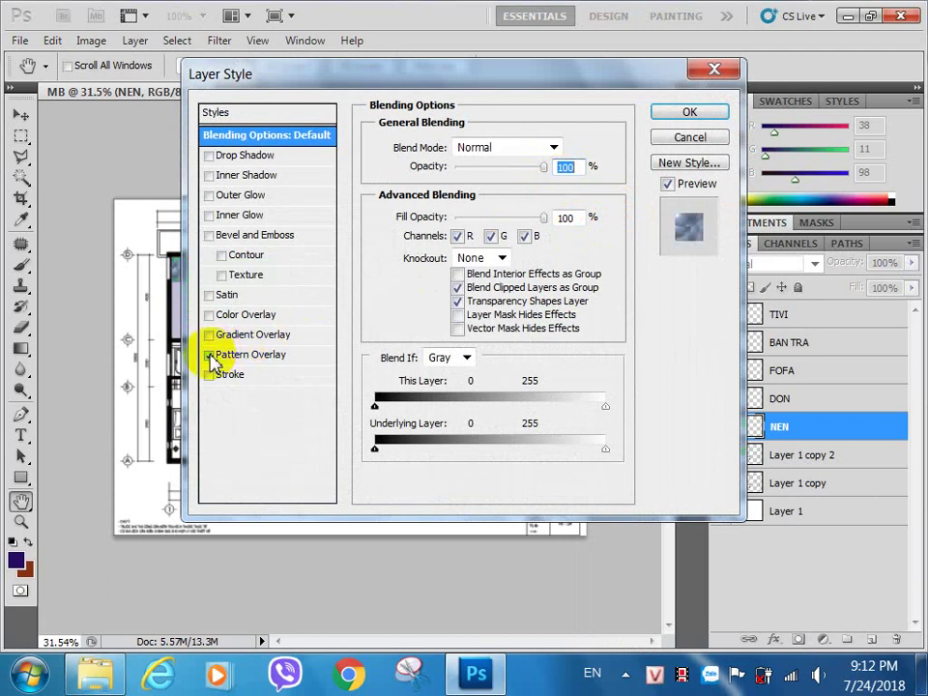
click(235, 360)
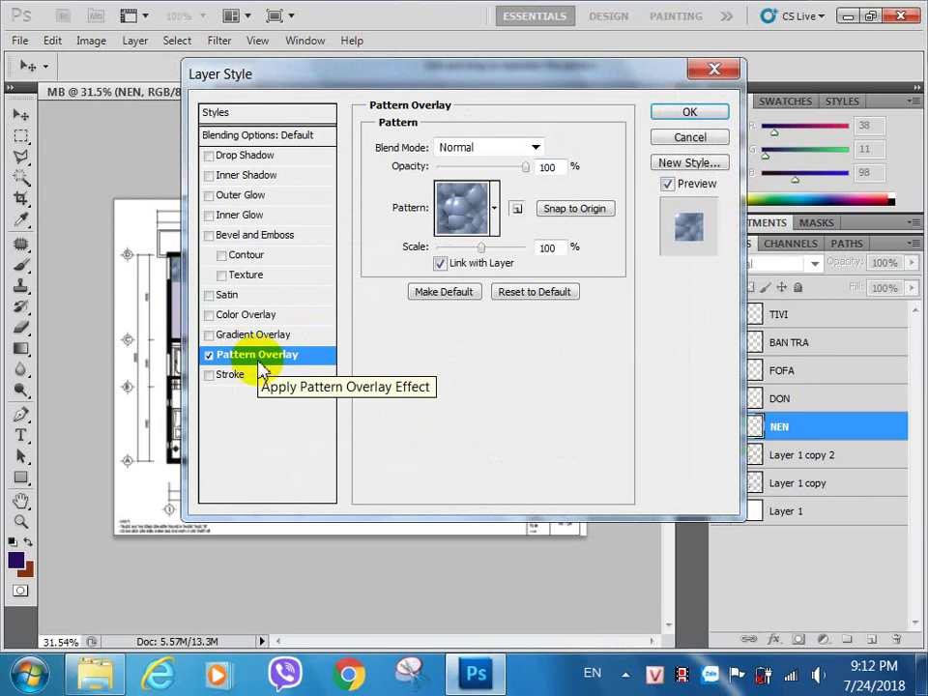
click(495, 210)
click(438, 272)
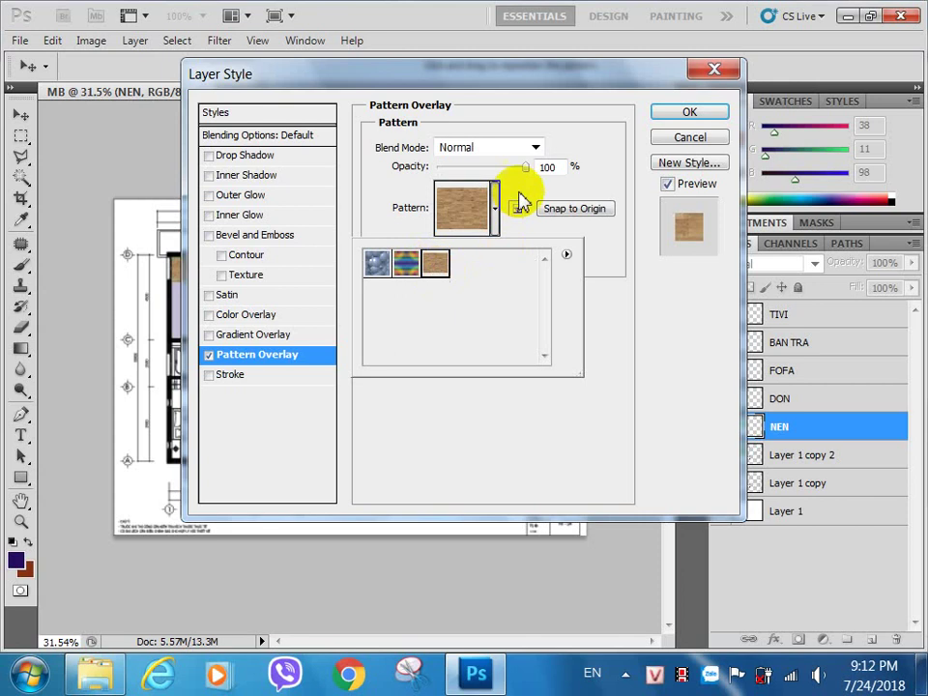
click(495, 214)
click(495, 215)
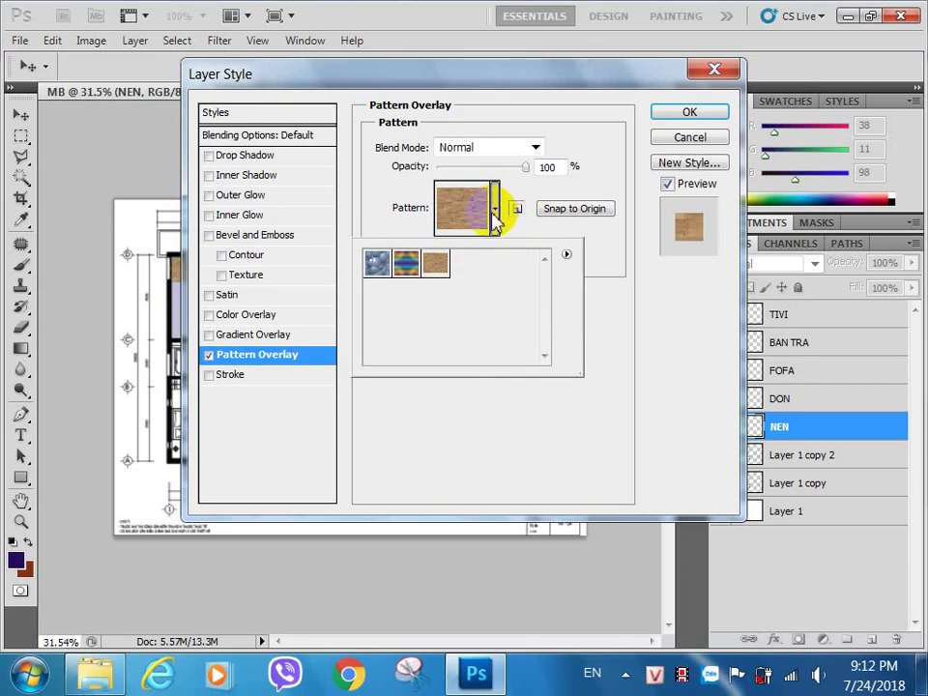
click(617, 341)
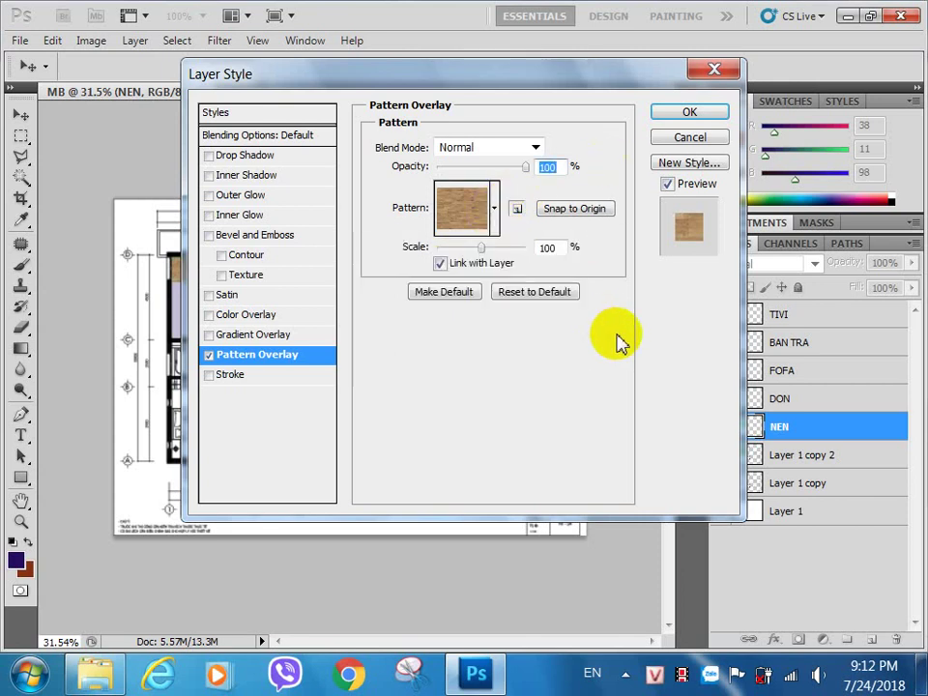
Step: Test the floor pattern's scale at 10% and 23%, and set it to 40% while viewing the plan beside the dialog
drag(493, 83, 769, 112)
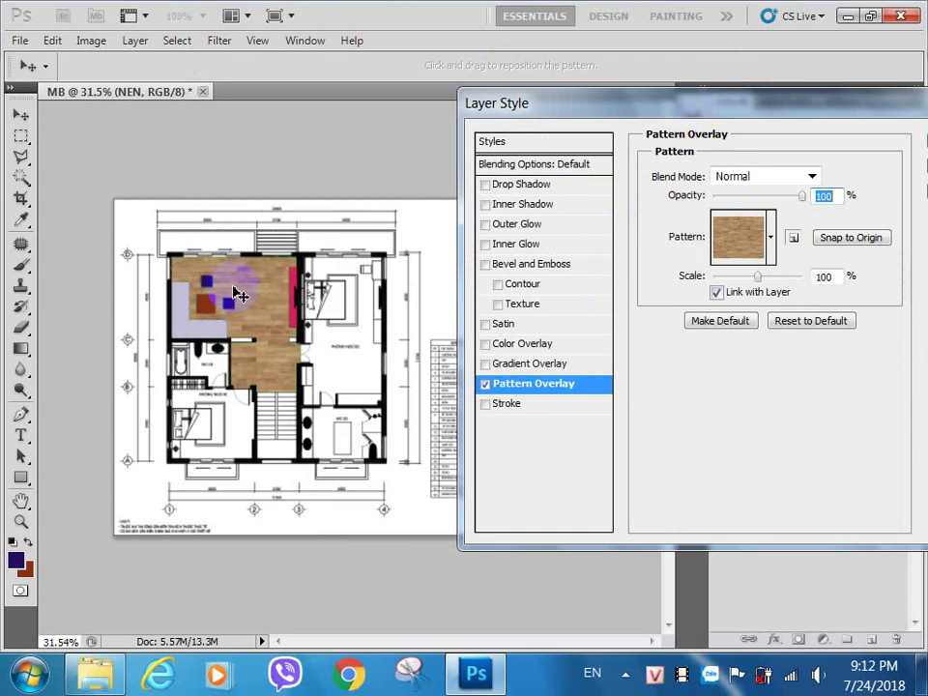
double_click(836, 277)
text(1)
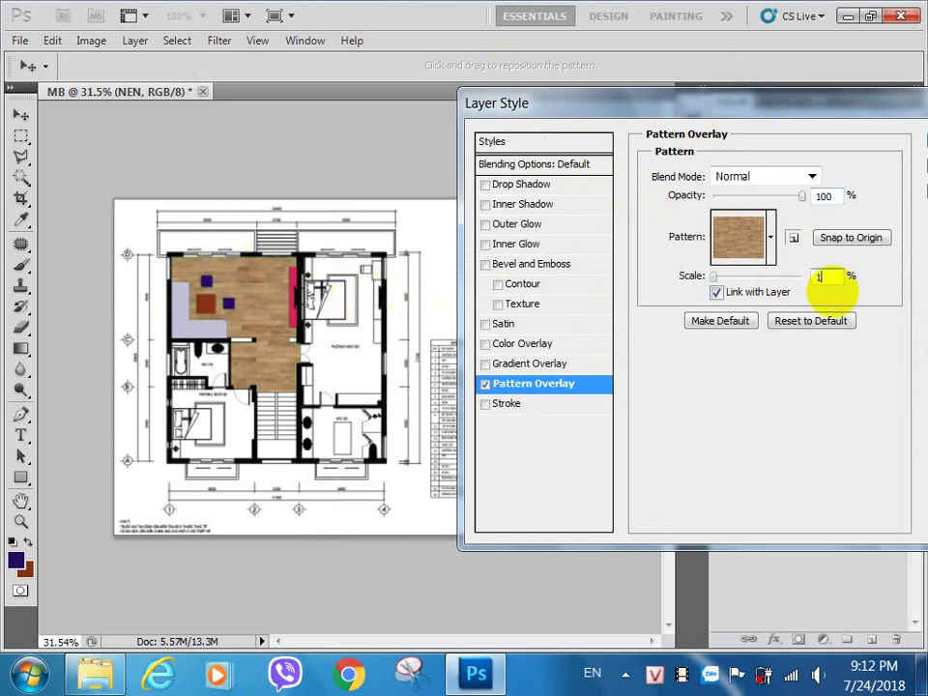
text(0)
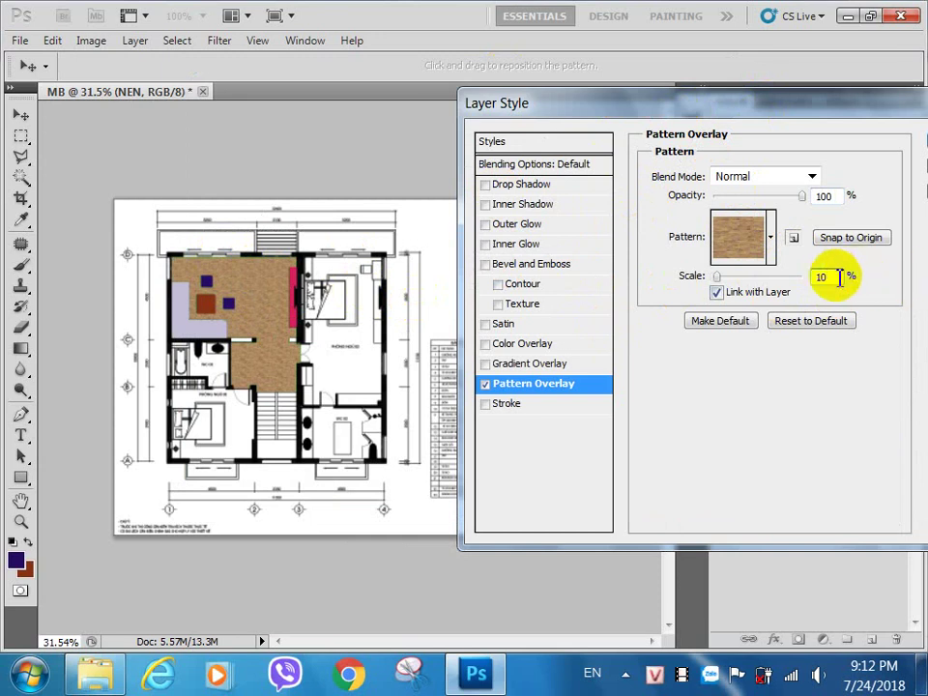
text(230)
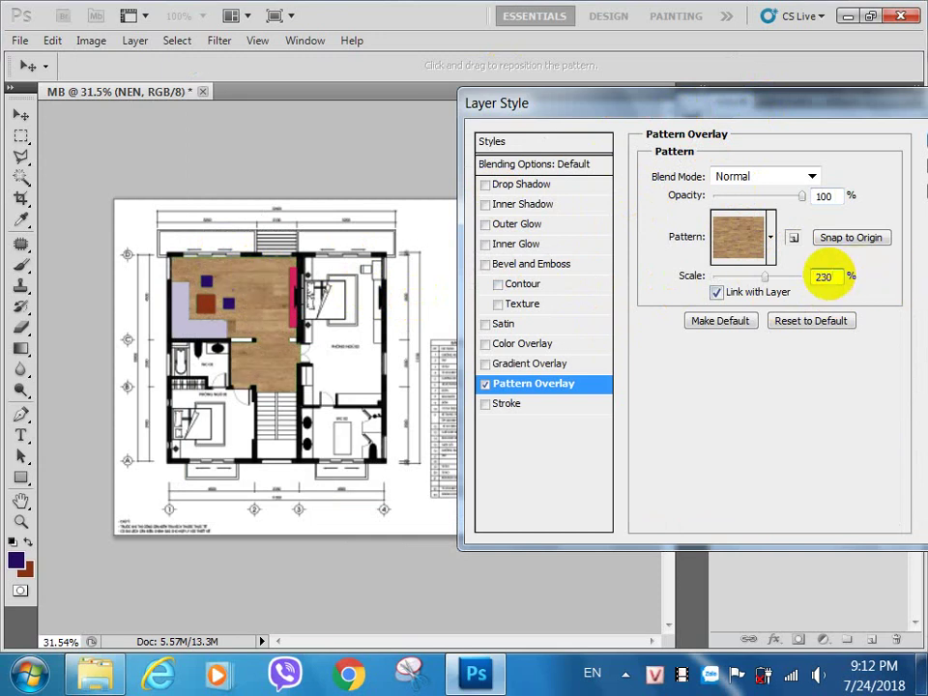
key(BackSpace)
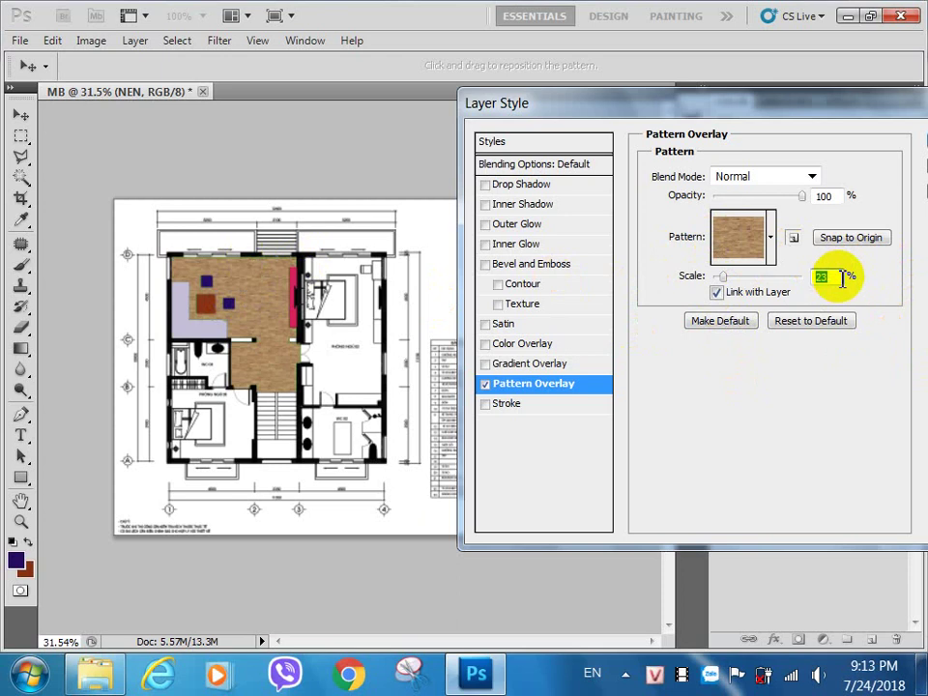
text(40)
drag(321, 257, 305, 273)
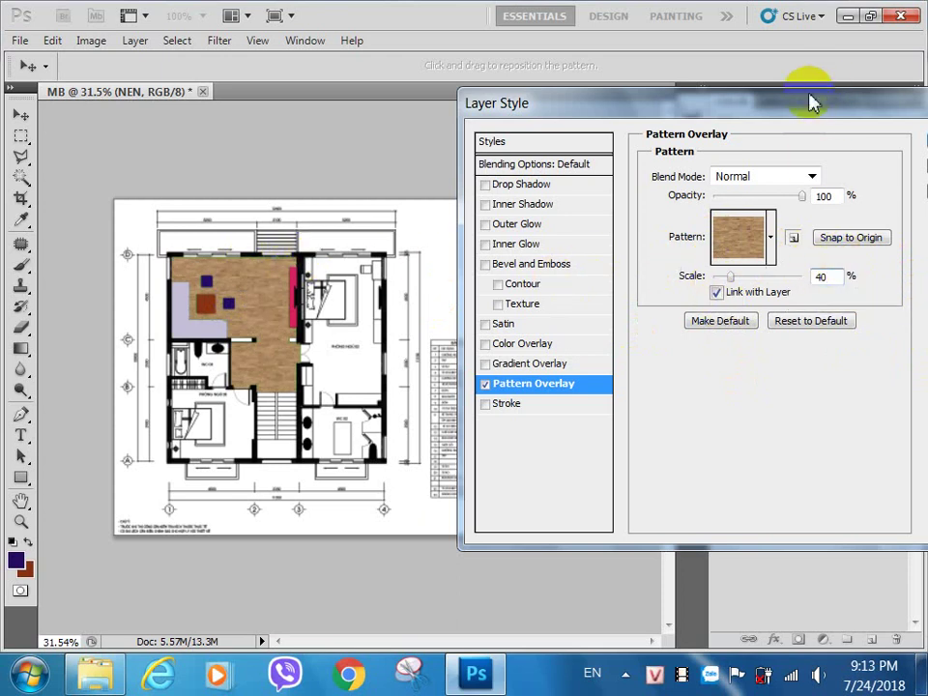
Step: Apply the Pattern Overlay to the NEN layer and inspect the wood floor in the living room up close
drag(793, 107, 538, 114)
click(684, 136)
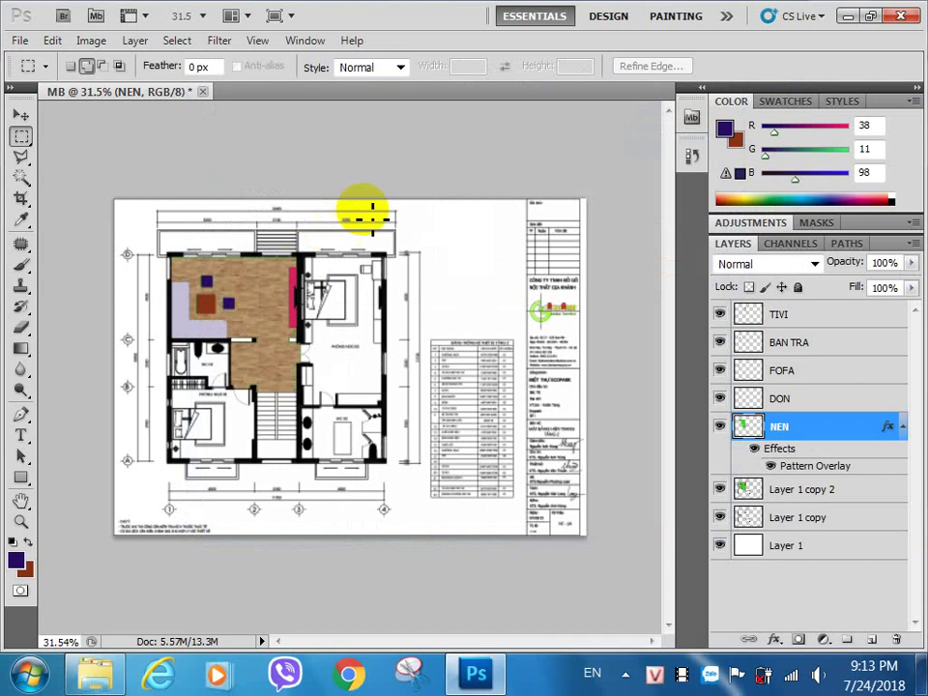
scroll(257, 317, up, 16)
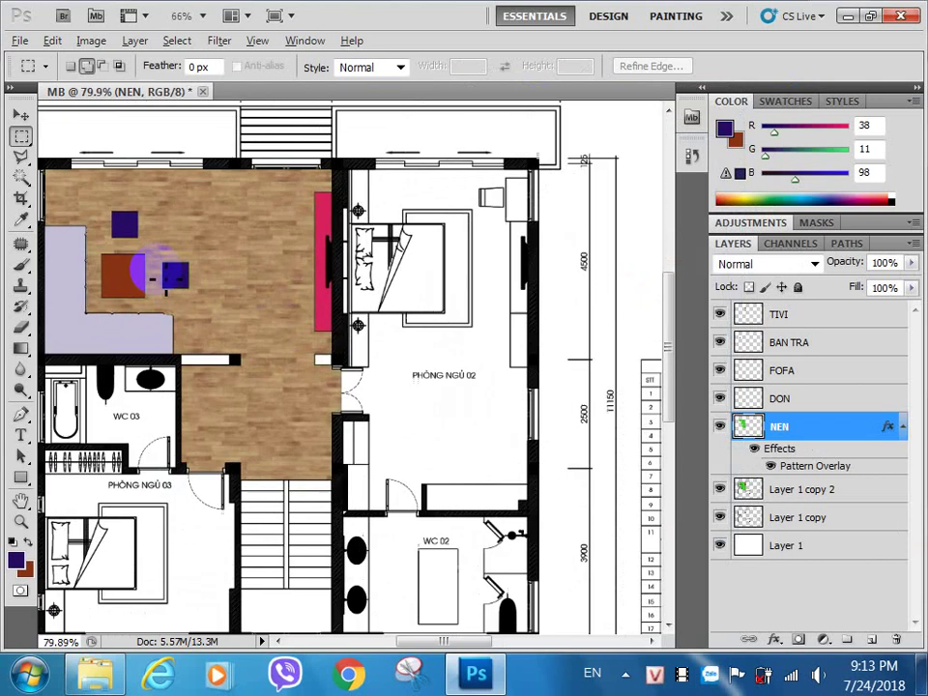
scroll(210, 271, down, 5)
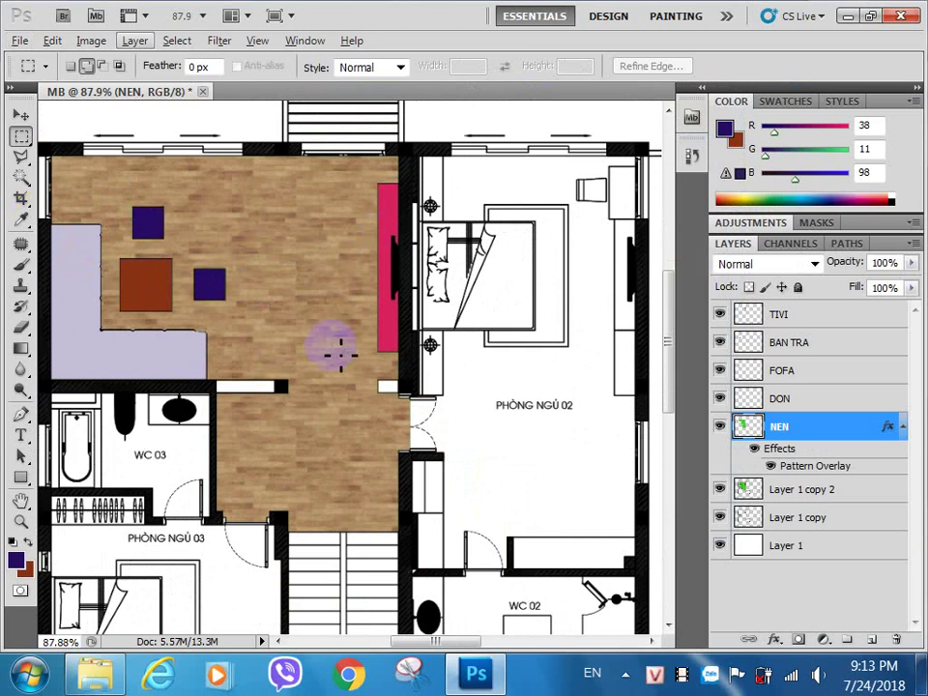
Step: Switch to Windows Explorer, look through the tham khao images, and open the folder D:\K56\PHOTOSHOP\GO
click(111, 665)
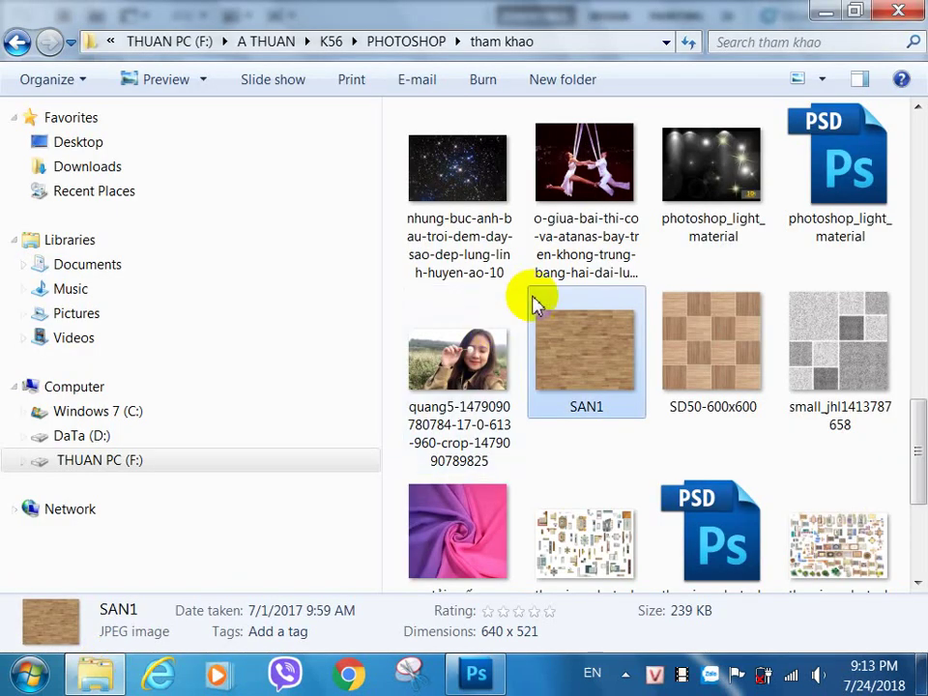
scroll(535, 304, down, 6)
scroll(609, 332, up, 3)
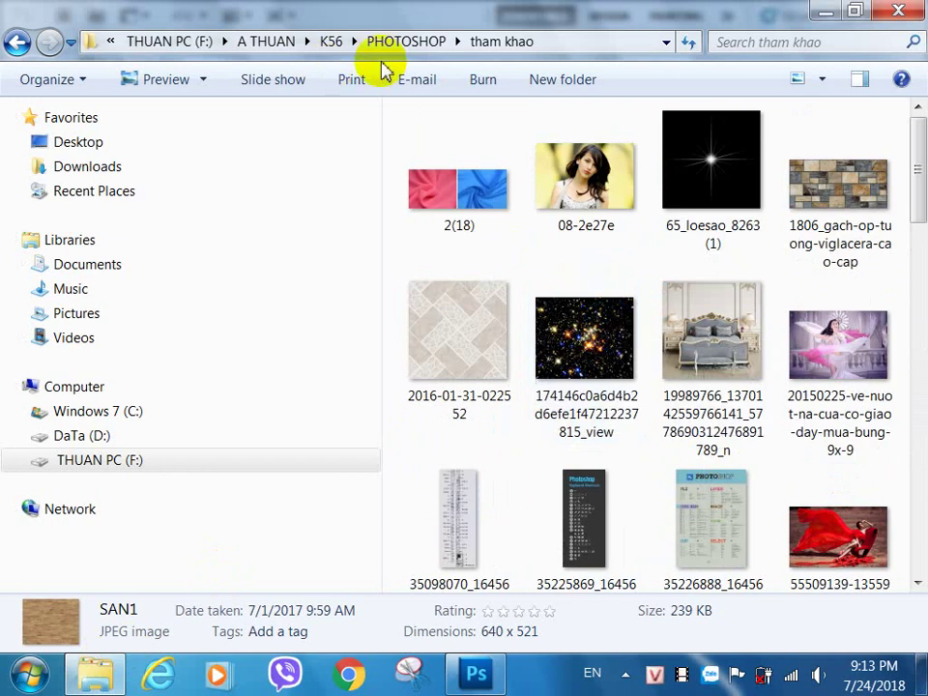
scroll(635, 315, down, 10)
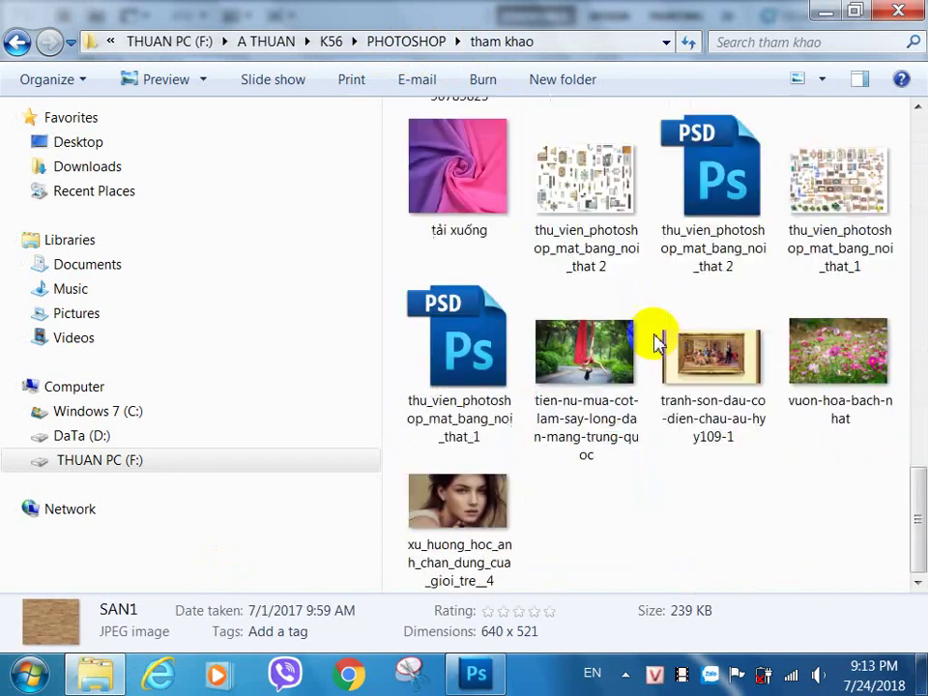
click(100, 443)
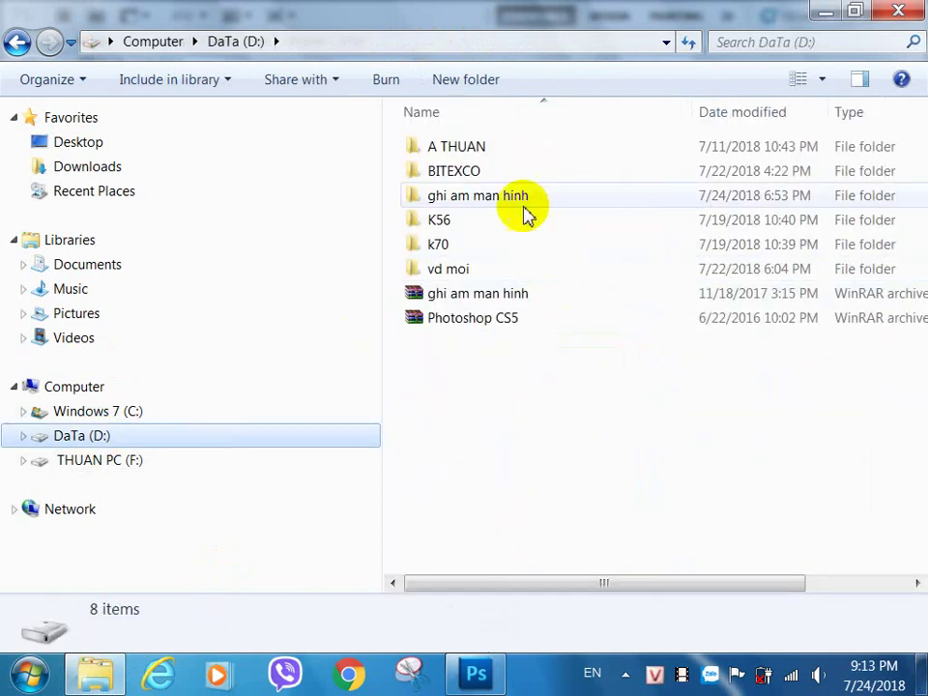
double_click(485, 228)
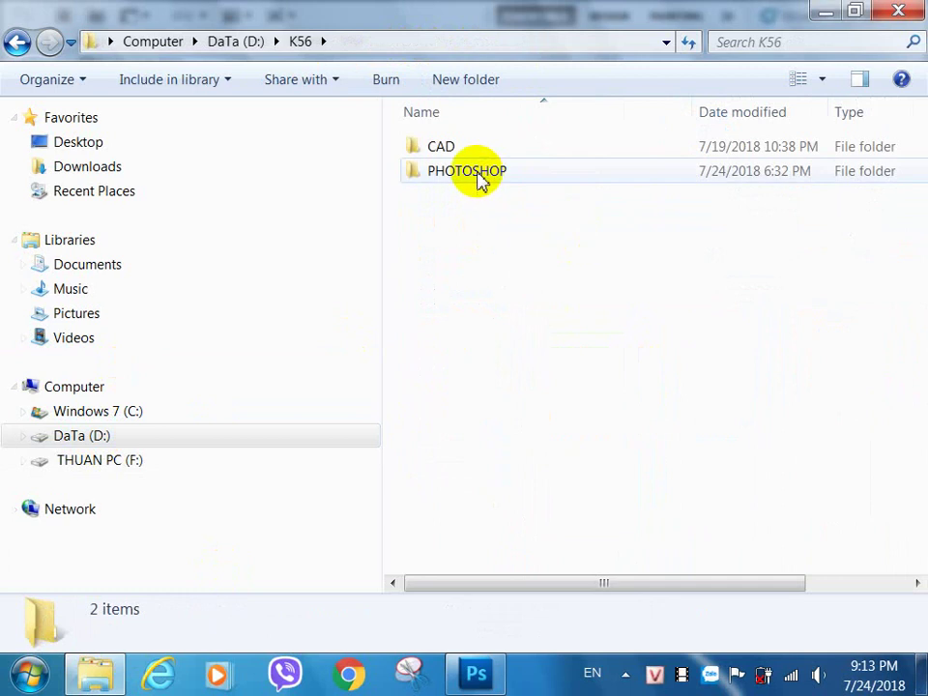
double_click(468, 174)
double_click(600, 205)
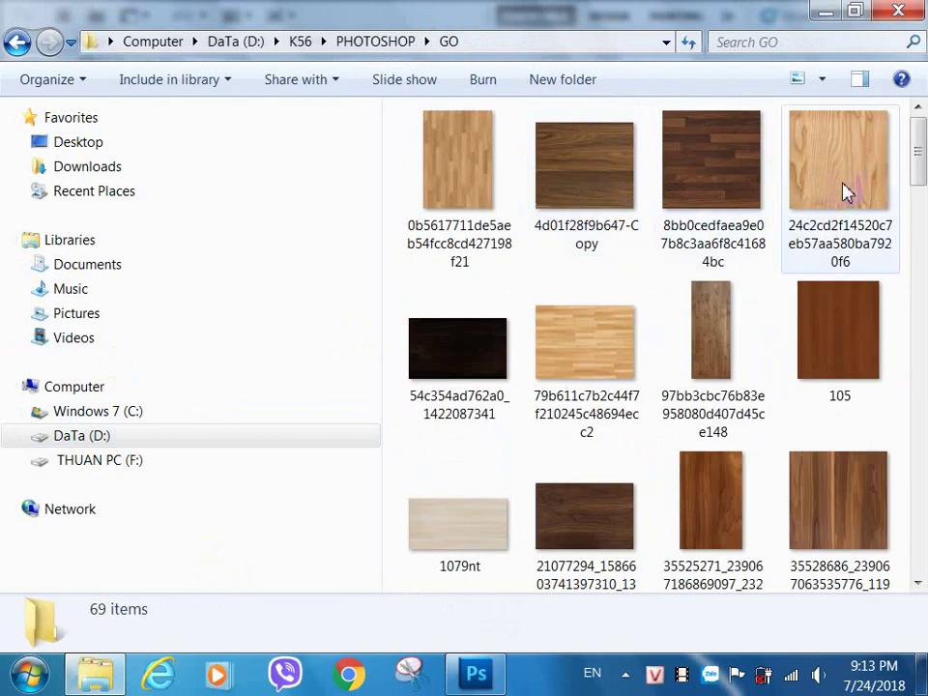
Step: Open the light wood texture 24c2cd2f14520c7eb57aa580ba7920f6 from the GO folder with Adobe Photoshop CS5
click(844, 193)
right_click(841, 192)
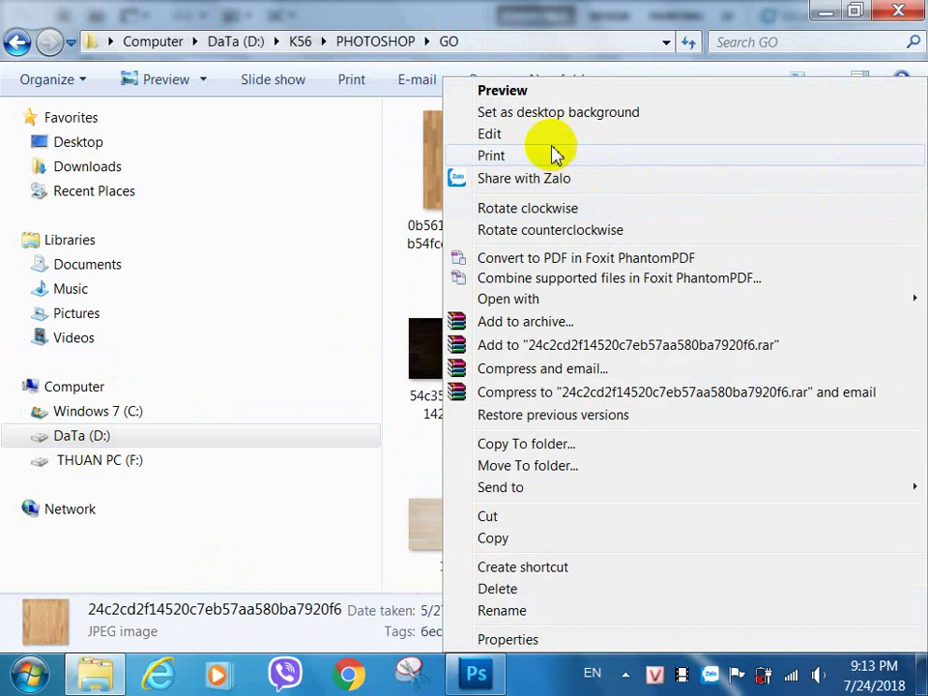
mouse_move(543, 296)
click(366, 307)
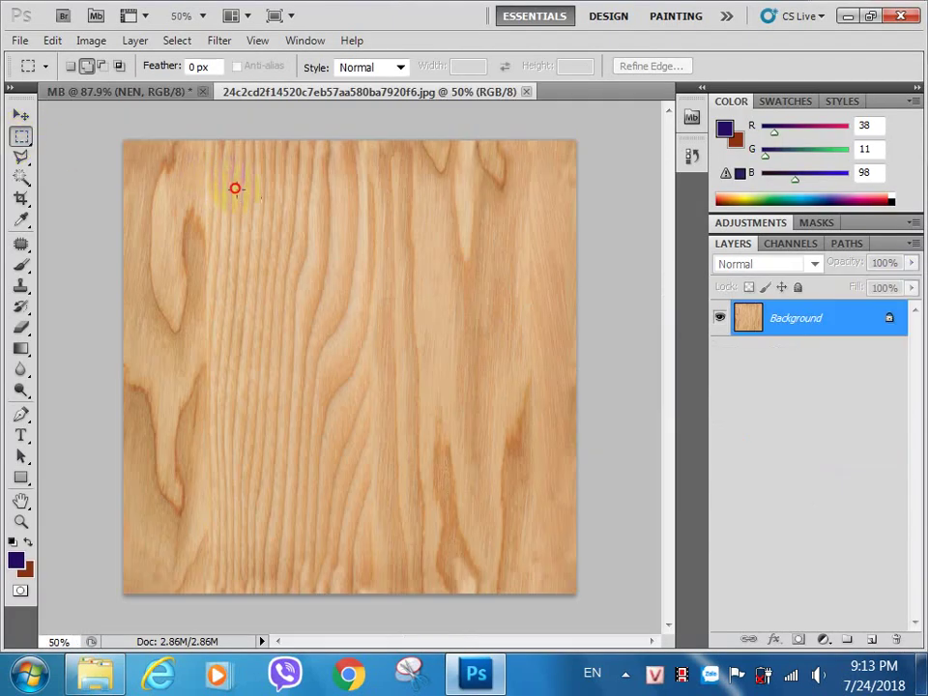
Step: Define a large rectangular area of the wood texture as a pattern named TANBI and close the texture image
drag(395, 329, 552, 567)
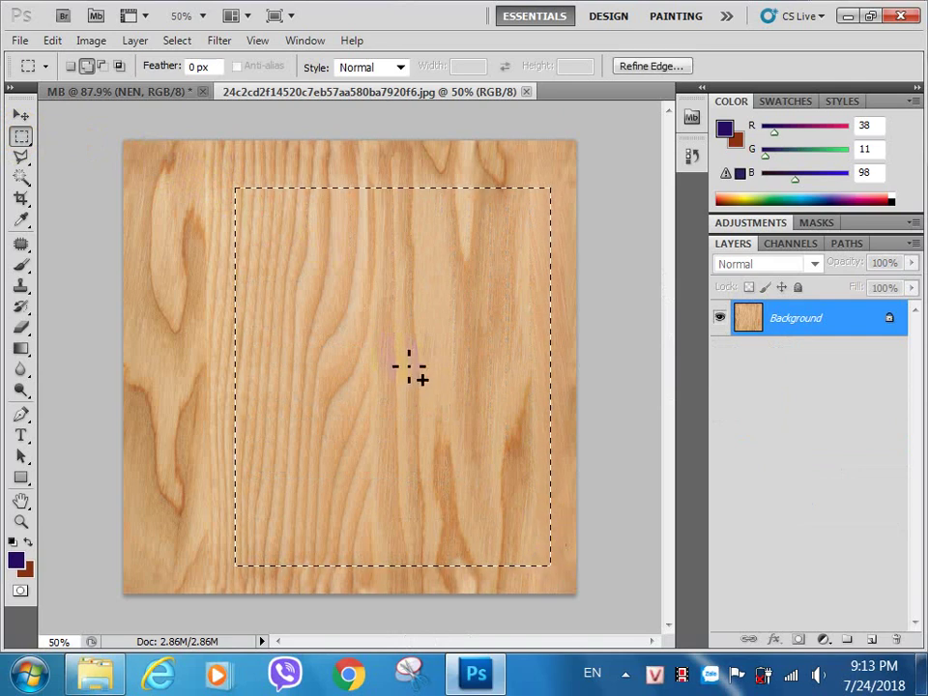
click(54, 41)
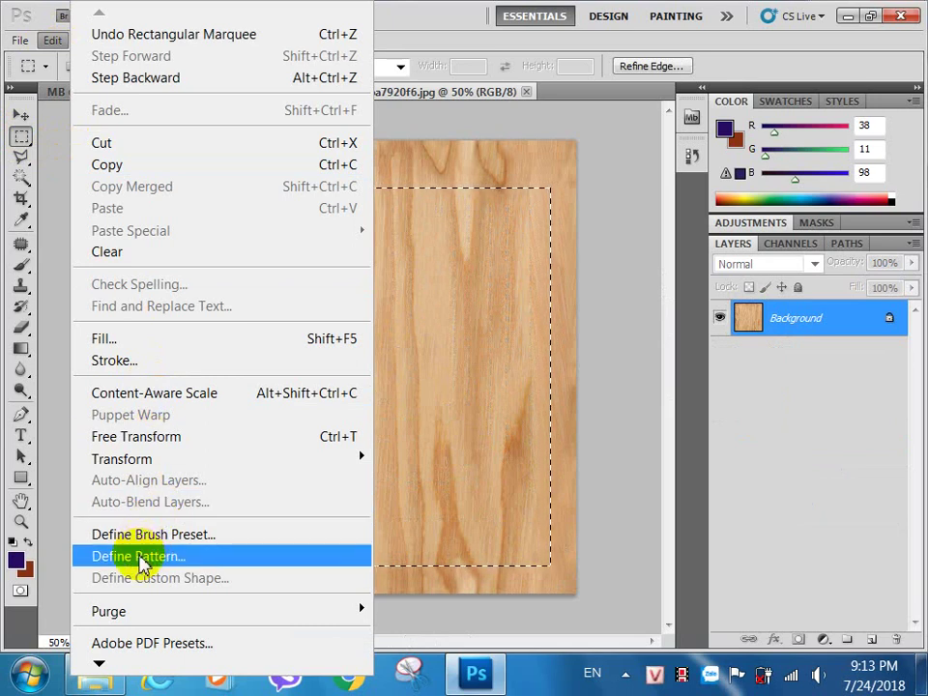
click(141, 558)
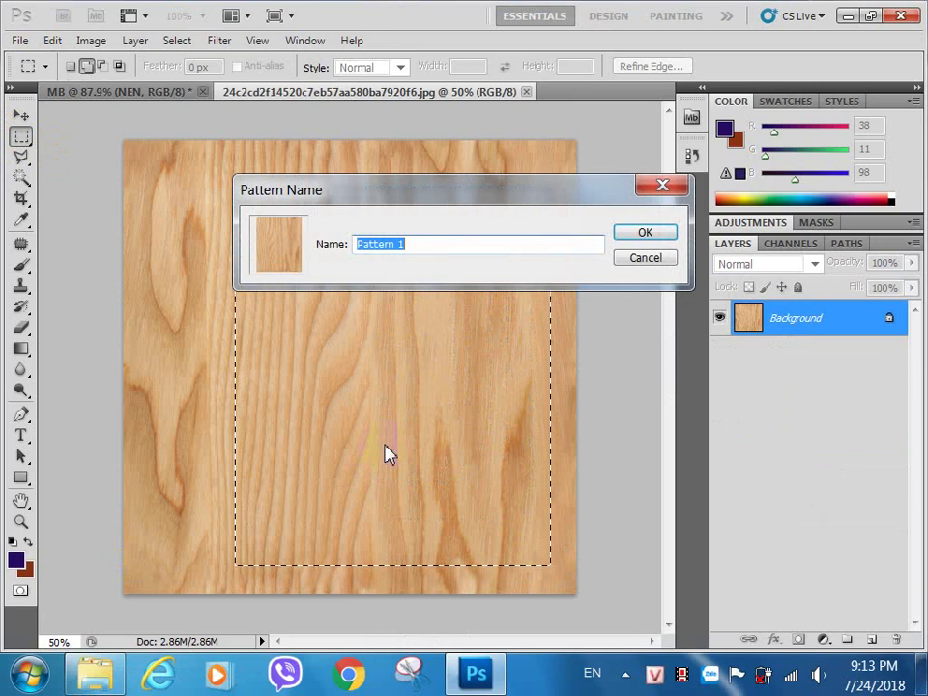
text(TAN)
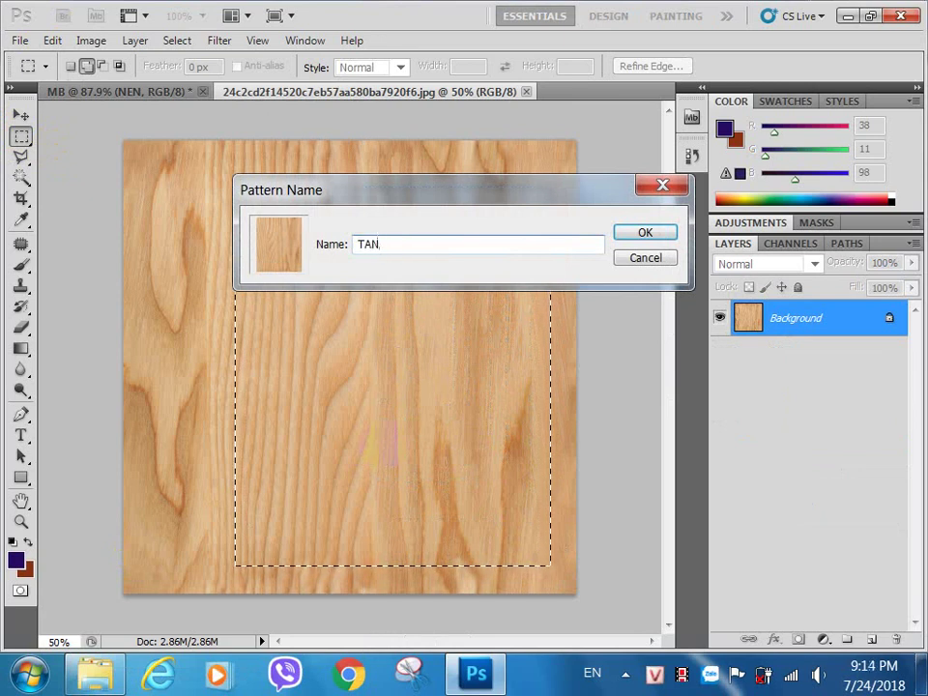
text(BI)
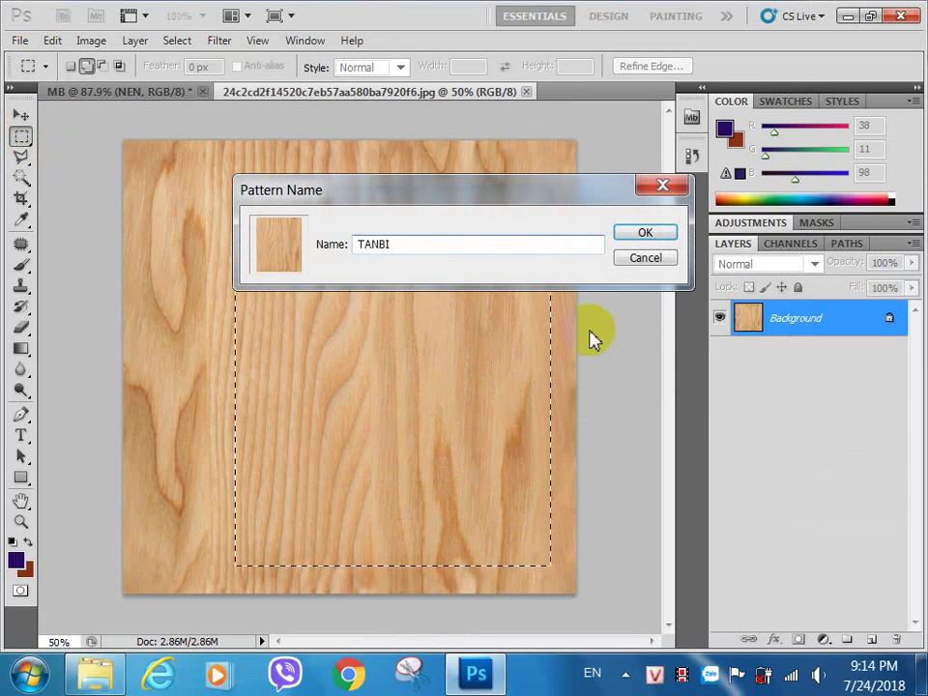
click(654, 235)
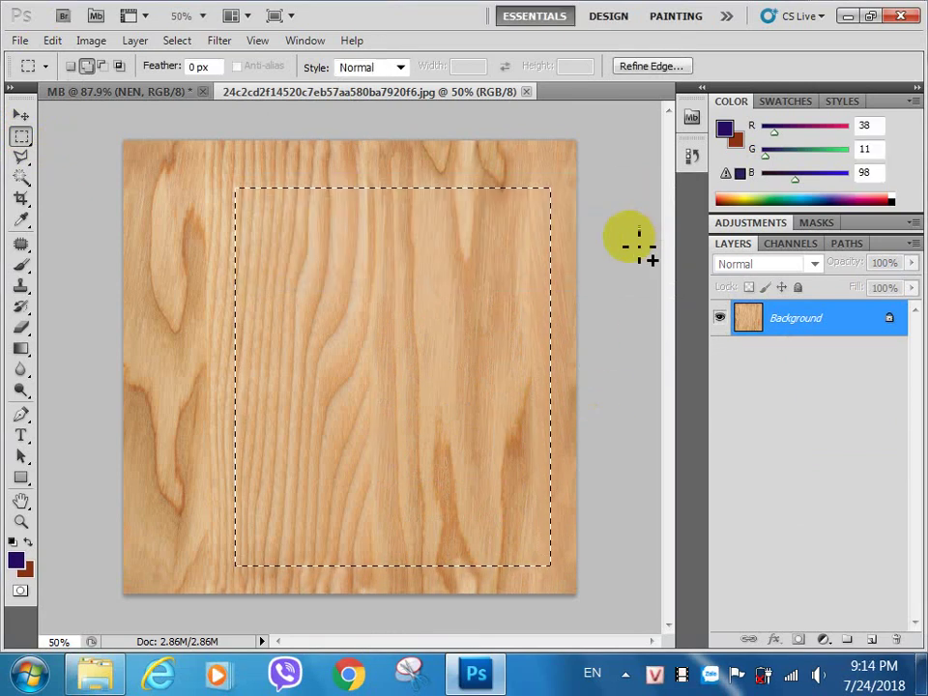
click(527, 92)
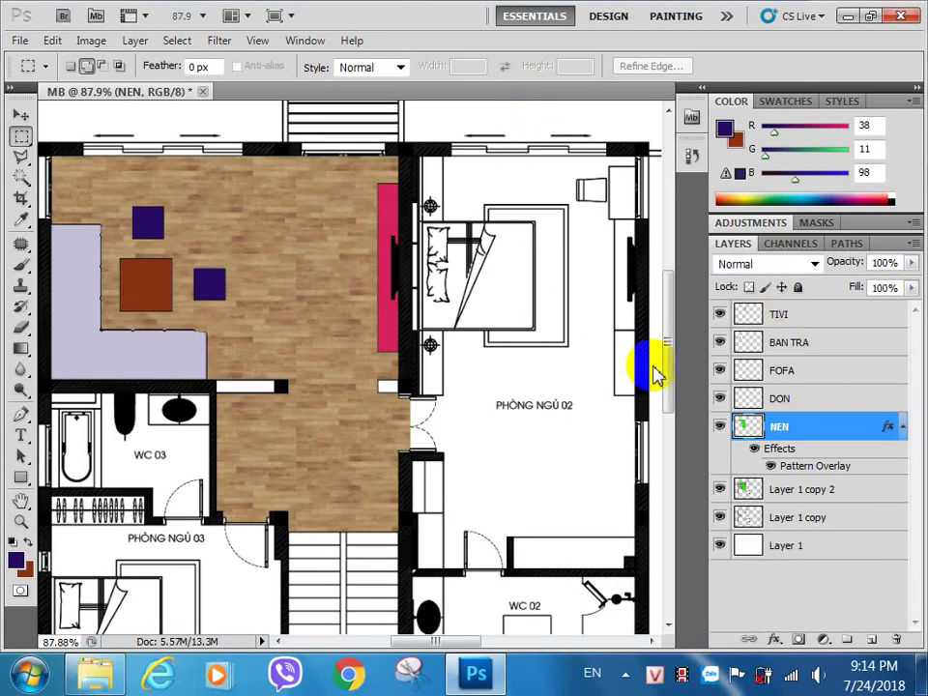
Step: Add a Pattern Overlay to the TIVI layer using the light wood TANBI pattern
click(785, 318)
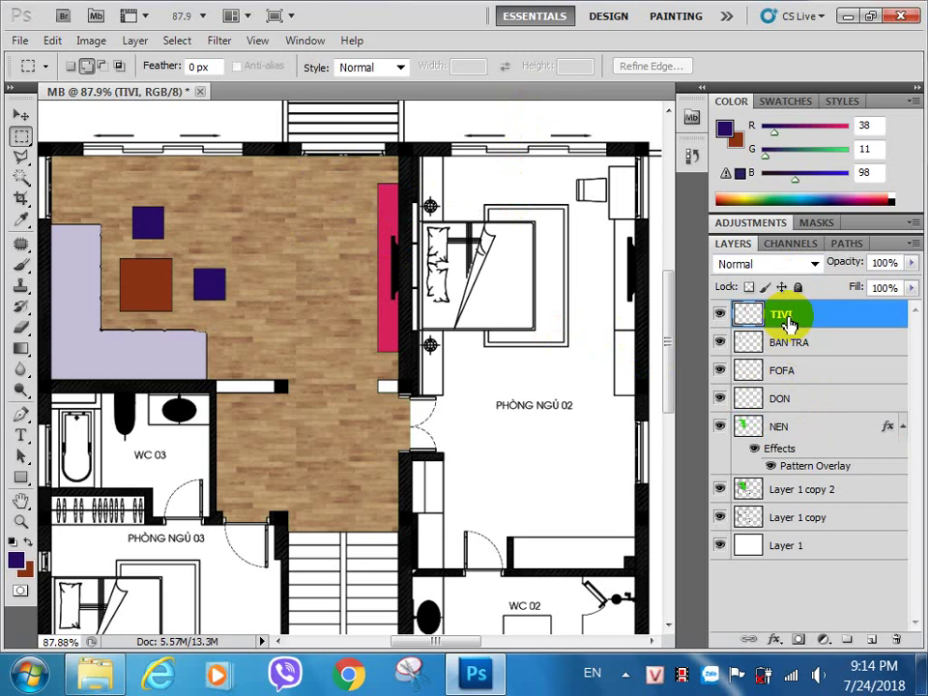
right_click(787, 321)
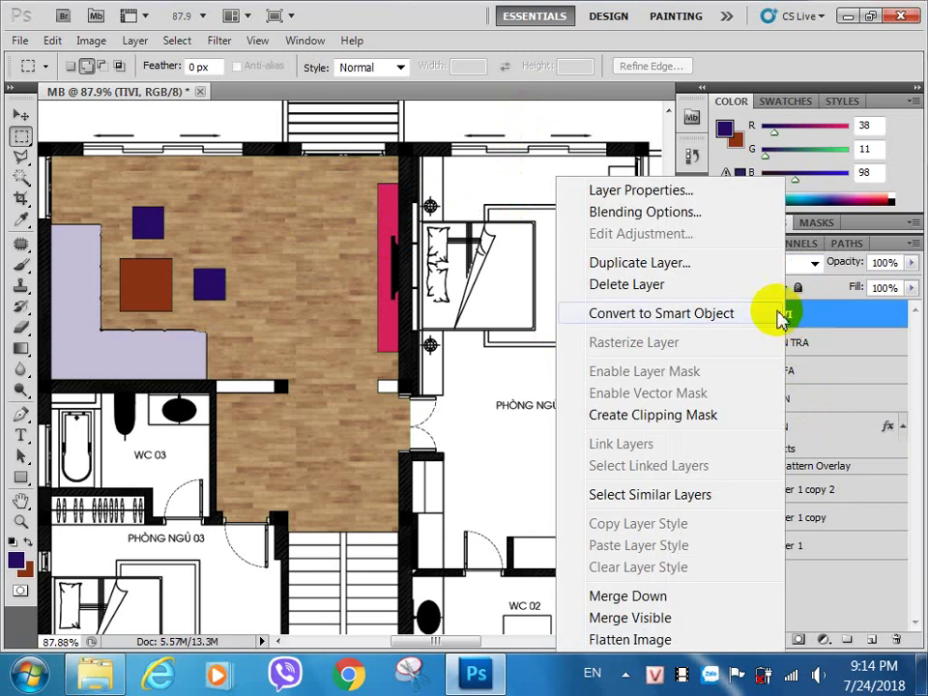
click(633, 215)
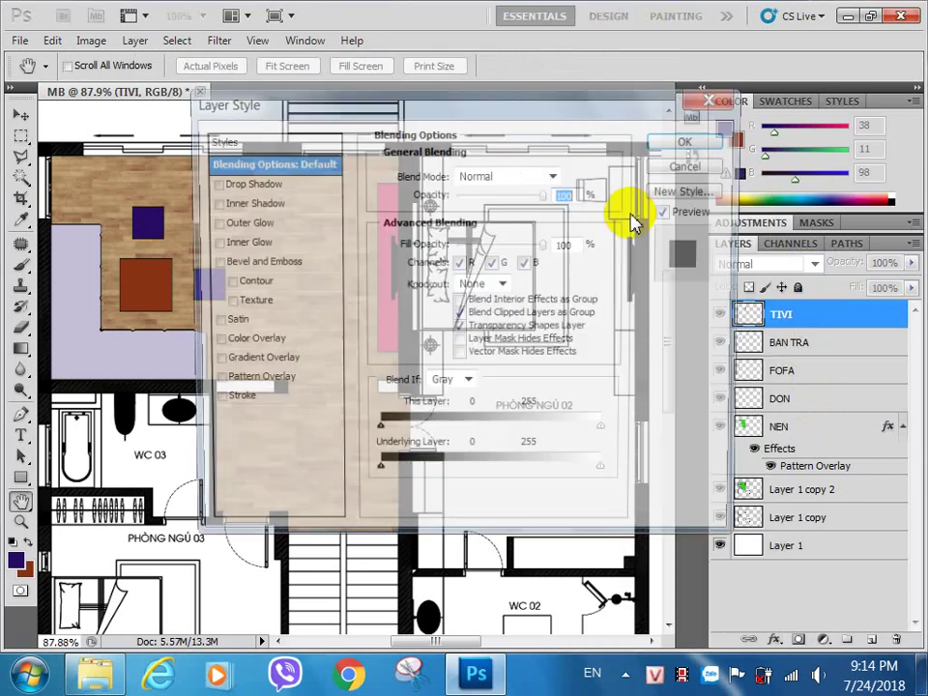
click(229, 385)
click(498, 239)
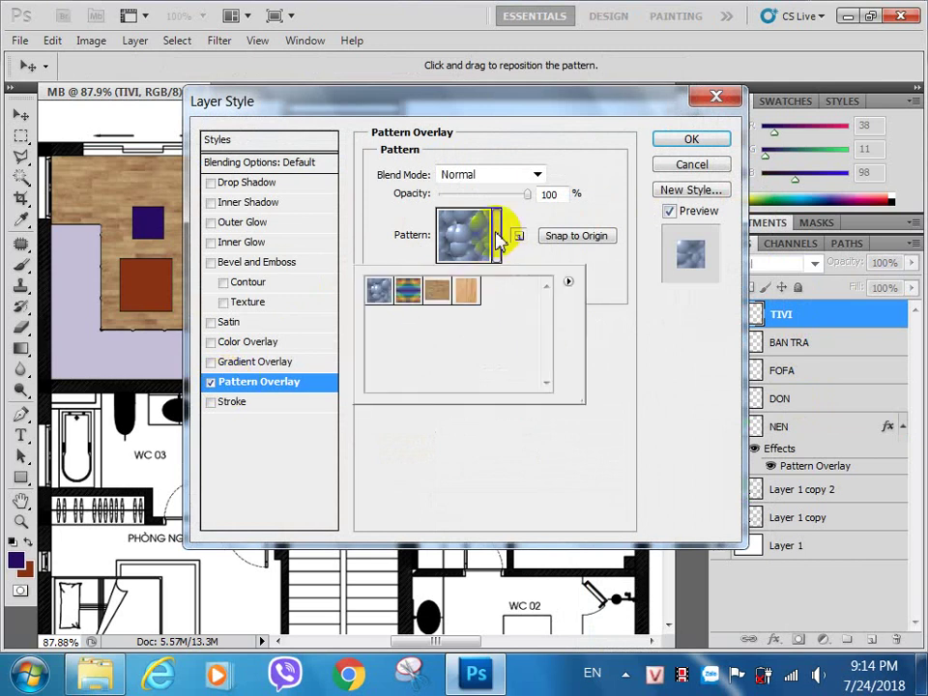
click(466, 292)
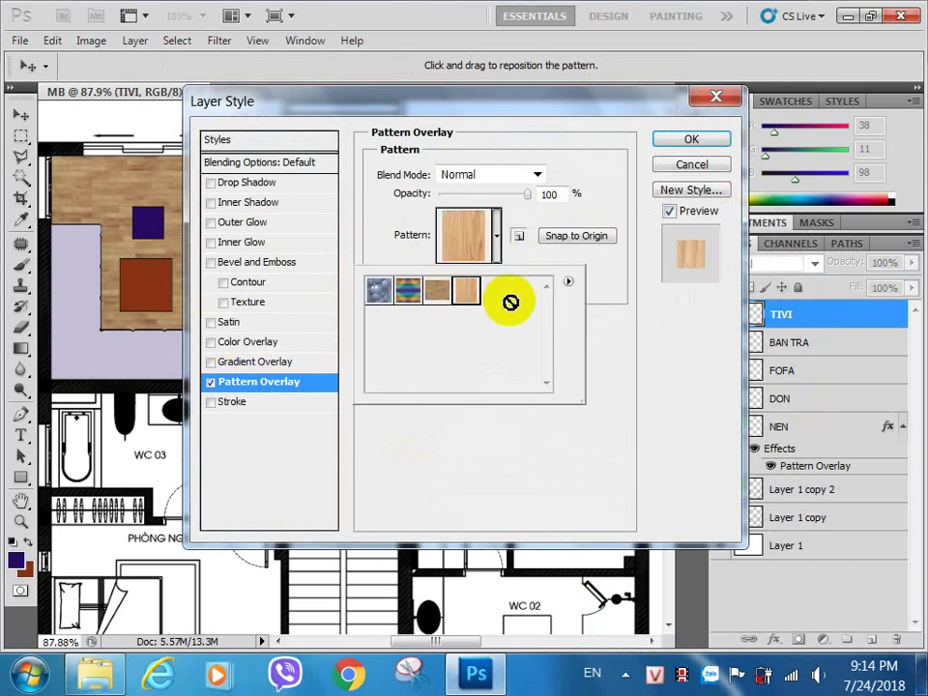
Step: Set the TIVI pattern's scale to 57% while viewing the cabinet beside the dialog, and apply the layer style
drag(597, 108, 791, 394)
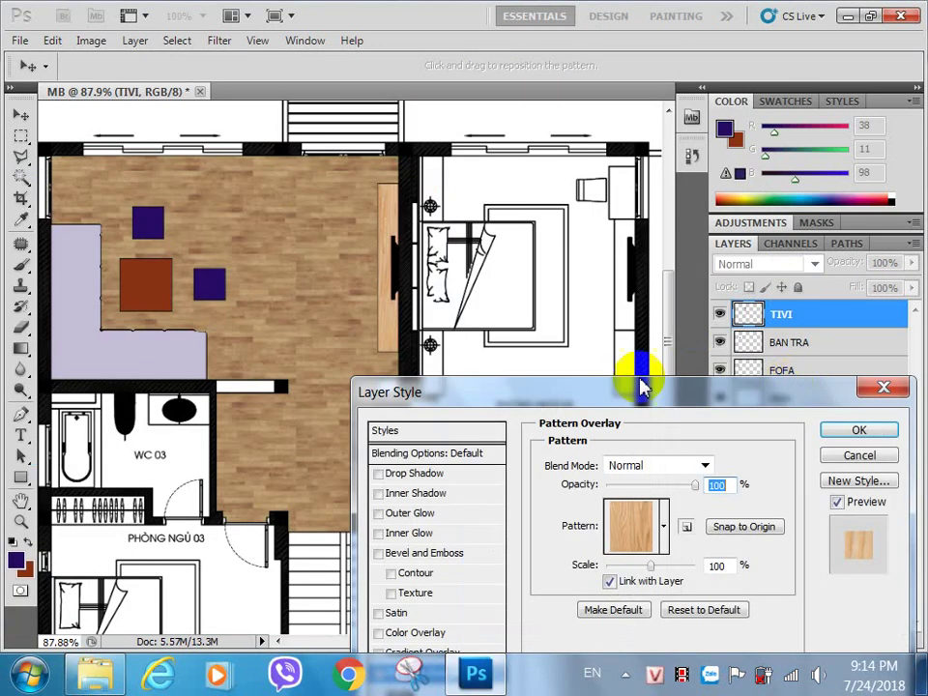
drag(670, 408, 633, 365)
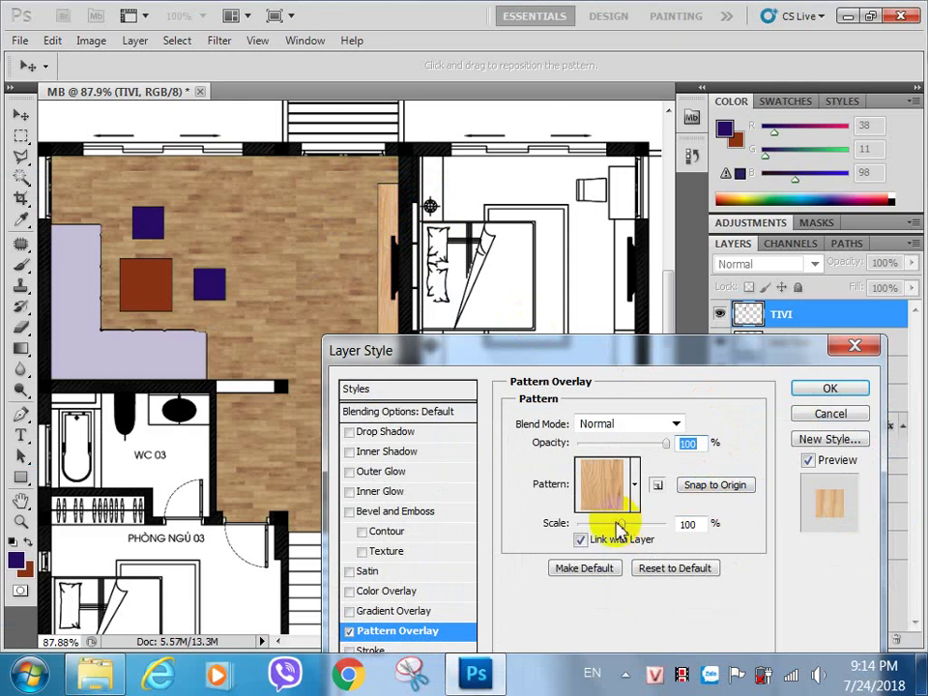
drag(621, 525, 602, 530)
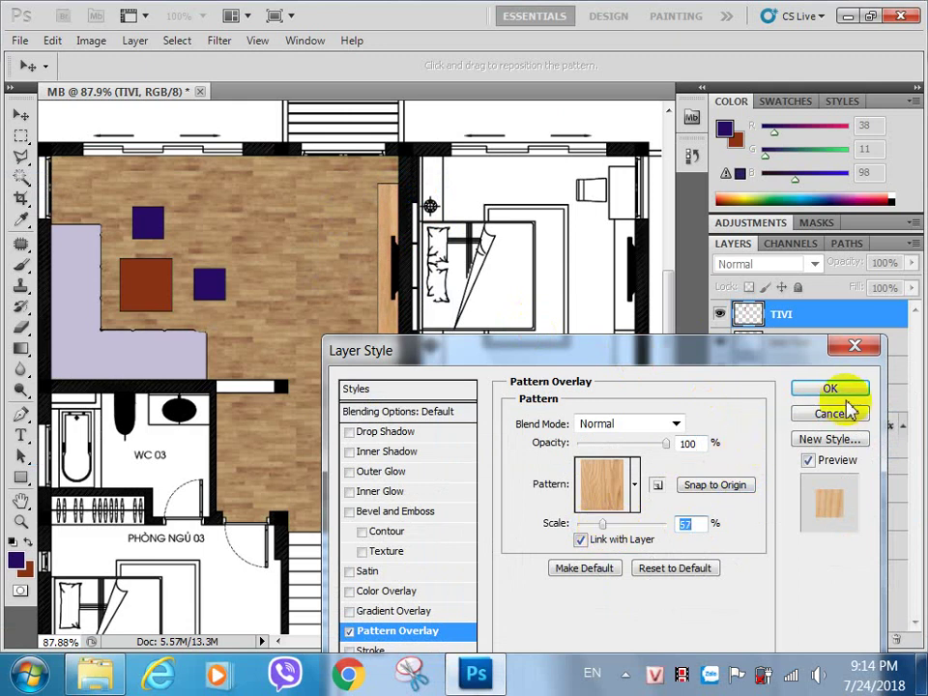
drag(664, 358, 599, 162)
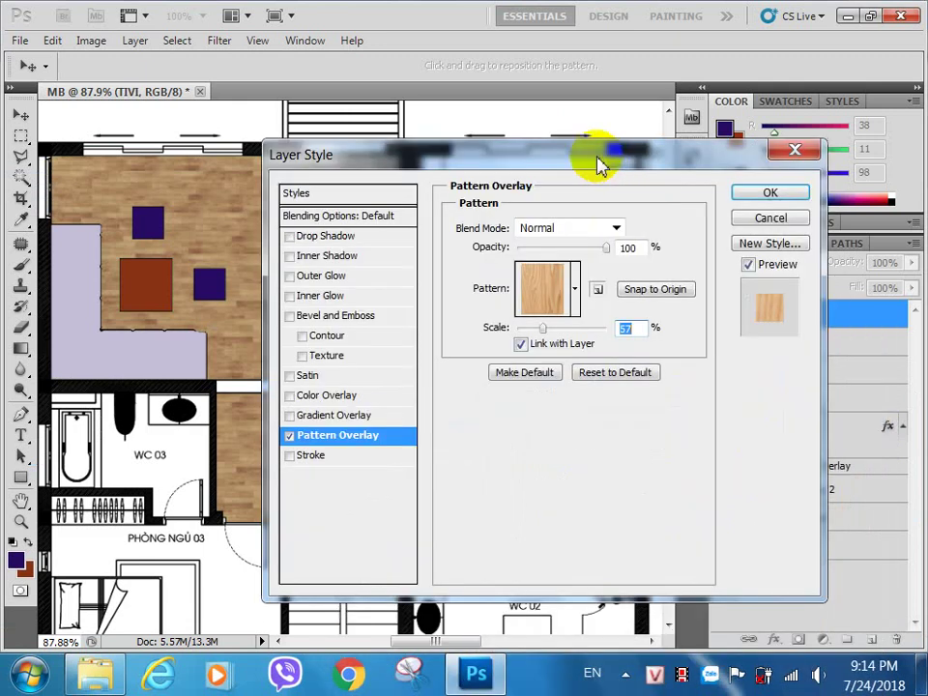
click(774, 197)
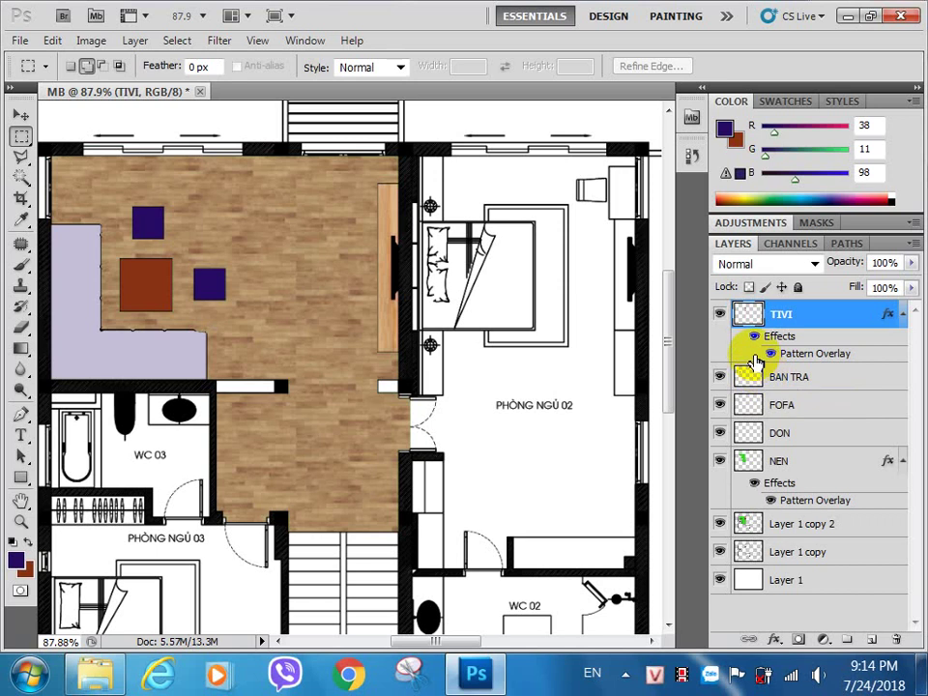
Step: Rotate the light wood texture file 24c2cd2f14520c7eb57aa580ba7920f6 counterclockwise in Windows Photo Viewer and close the viewer
click(96, 674)
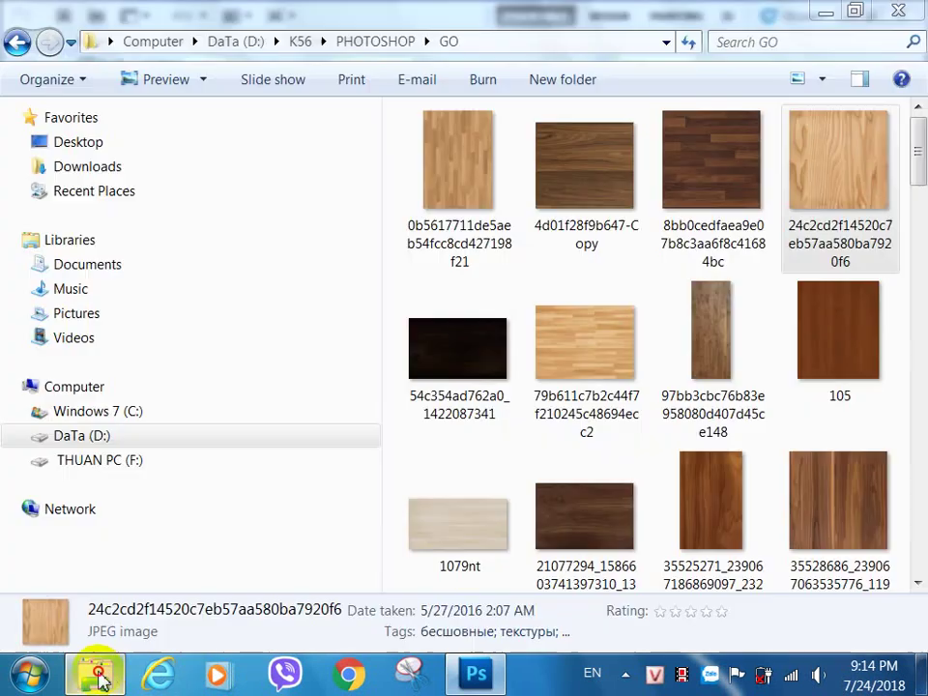
double_click(837, 183)
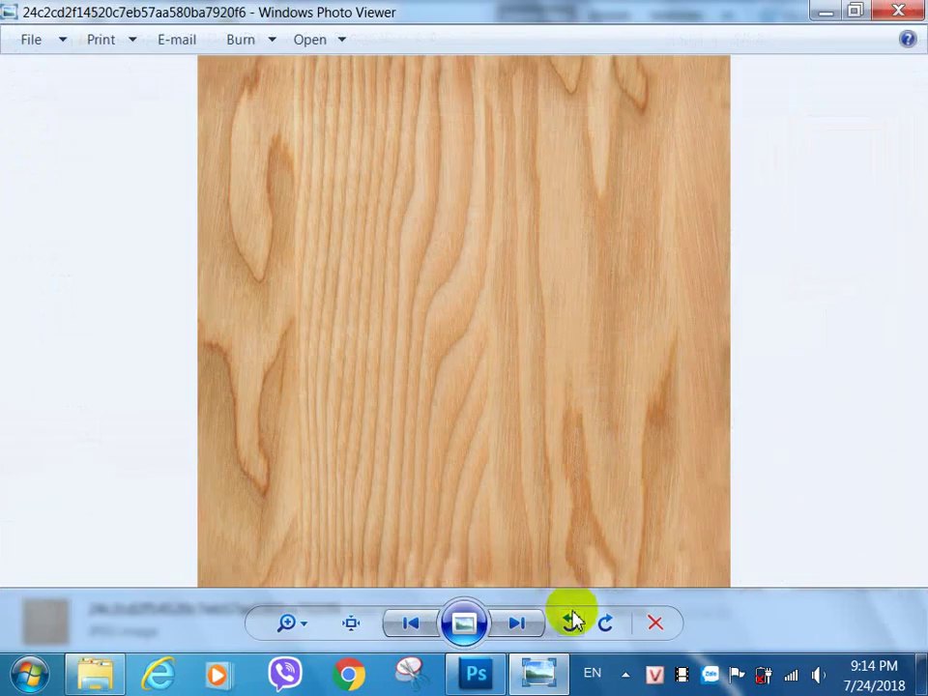
click(572, 623)
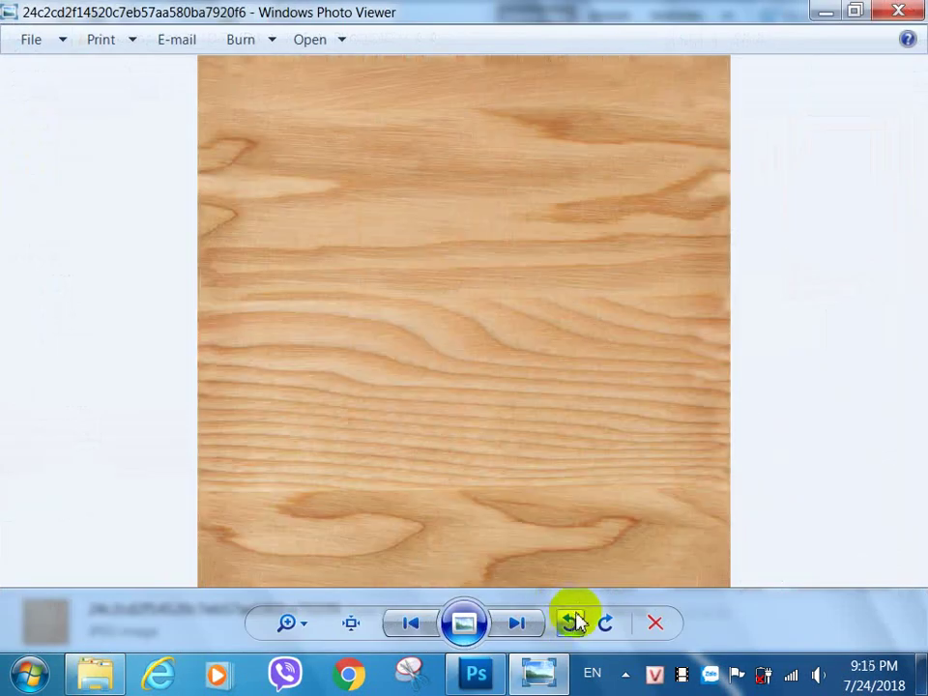
click(899, 10)
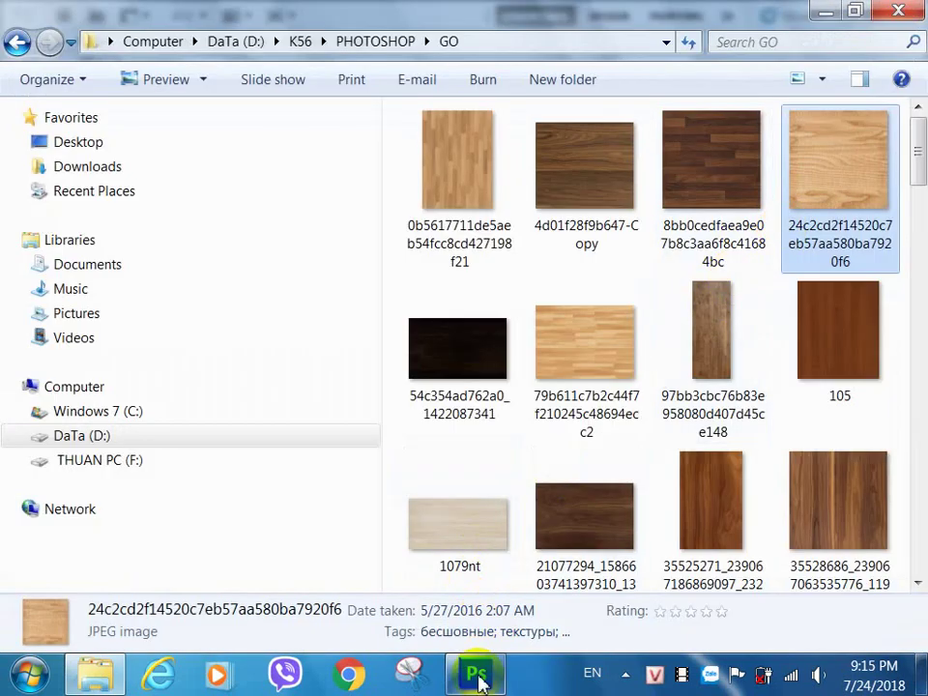
Step: Open the rotated light wood texture in Adobe Photoshop CS5 and select the whole image with the Rectangular Marquee tool
right_click(838, 191)
mouse_move(600, 299)
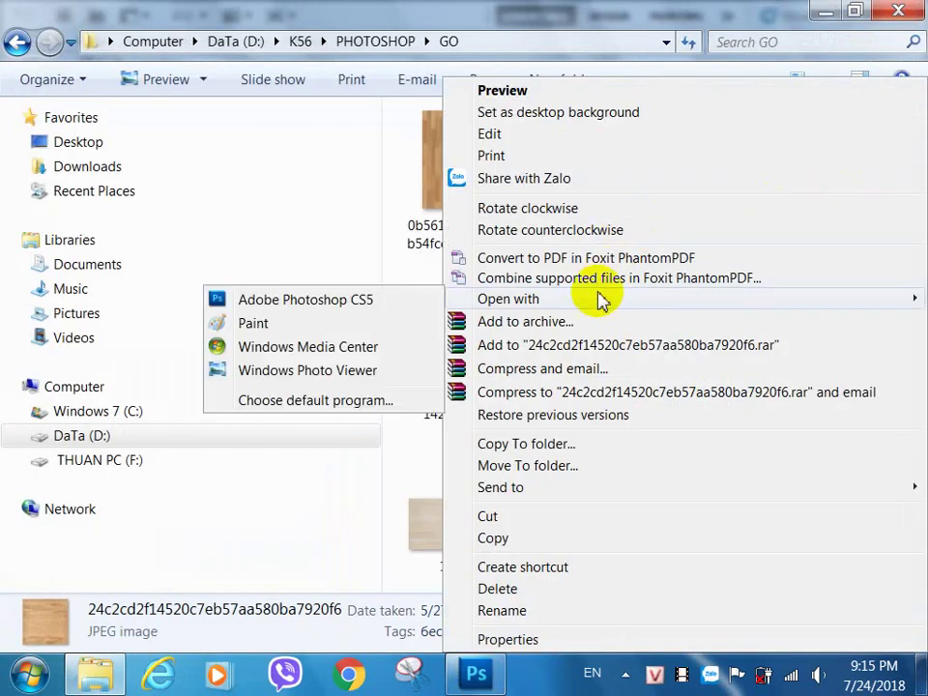
click(415, 297)
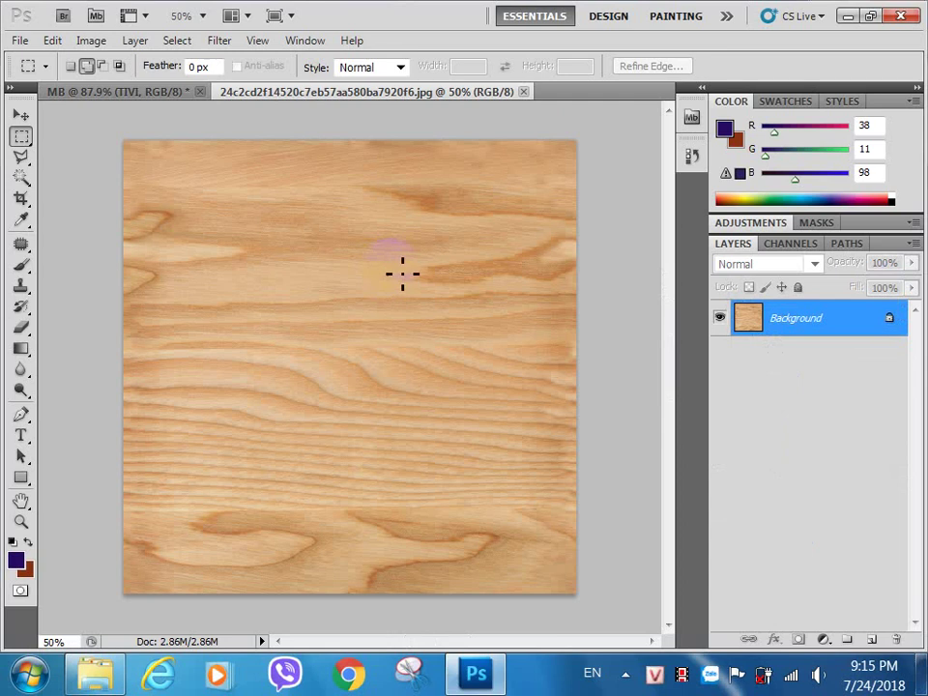
click(20, 115)
click(23, 139)
drag(104, 129, 655, 581)
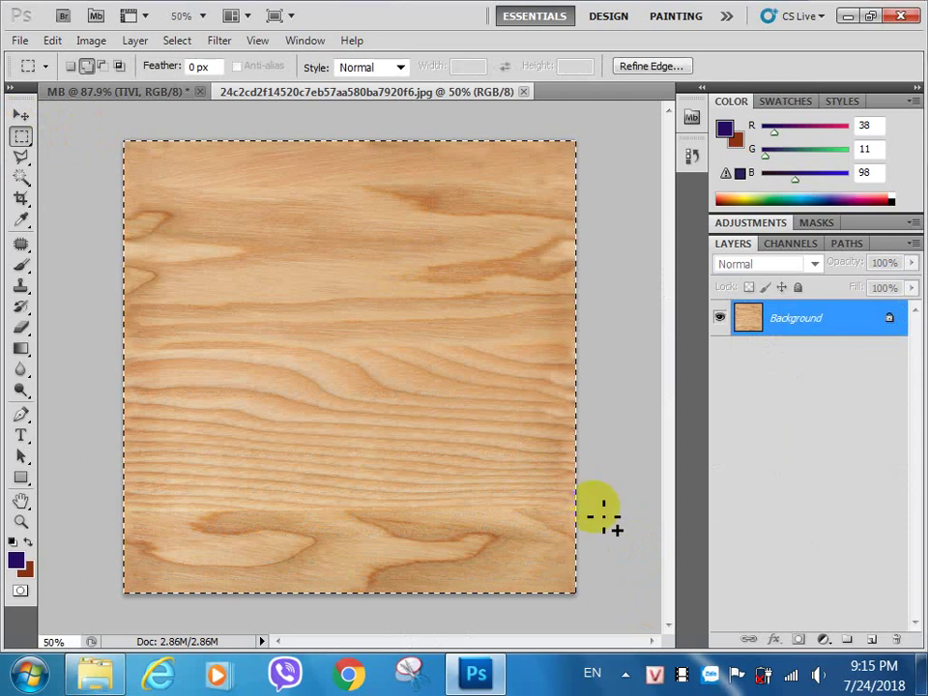
Step: Try rotating the selected wood texture 90° with Free Transform, return the angle to 0, and close the texture file
key(ctrl+t)
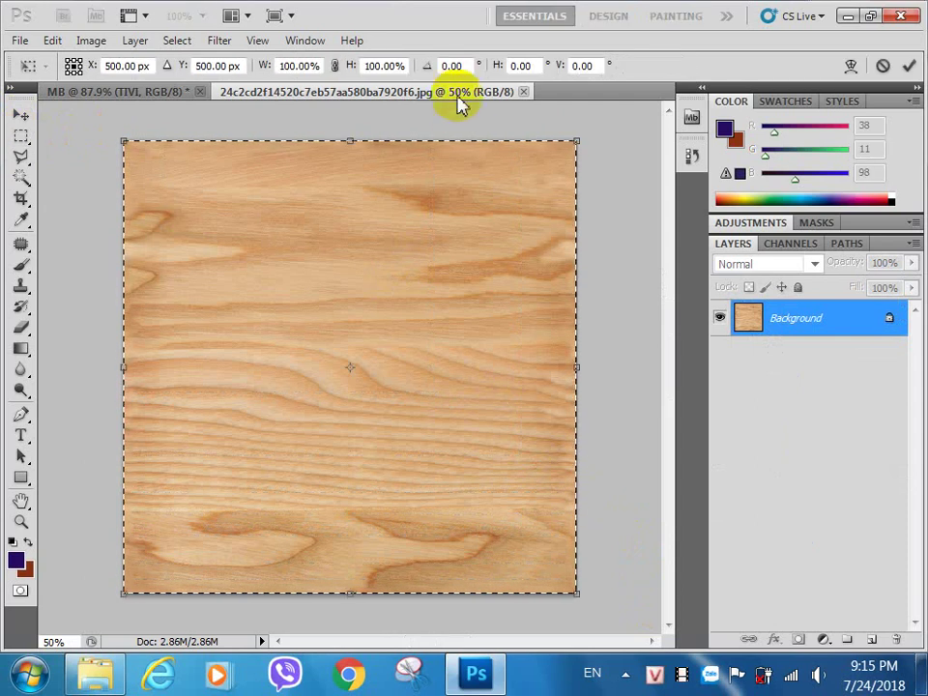
click(452, 66)
text(90)
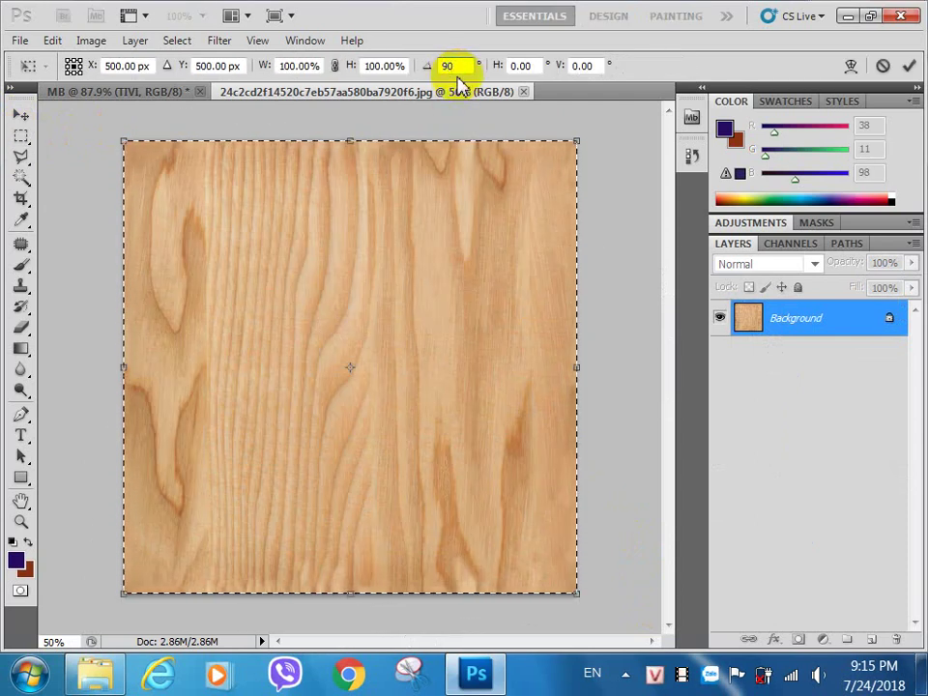
key(BackSpace)
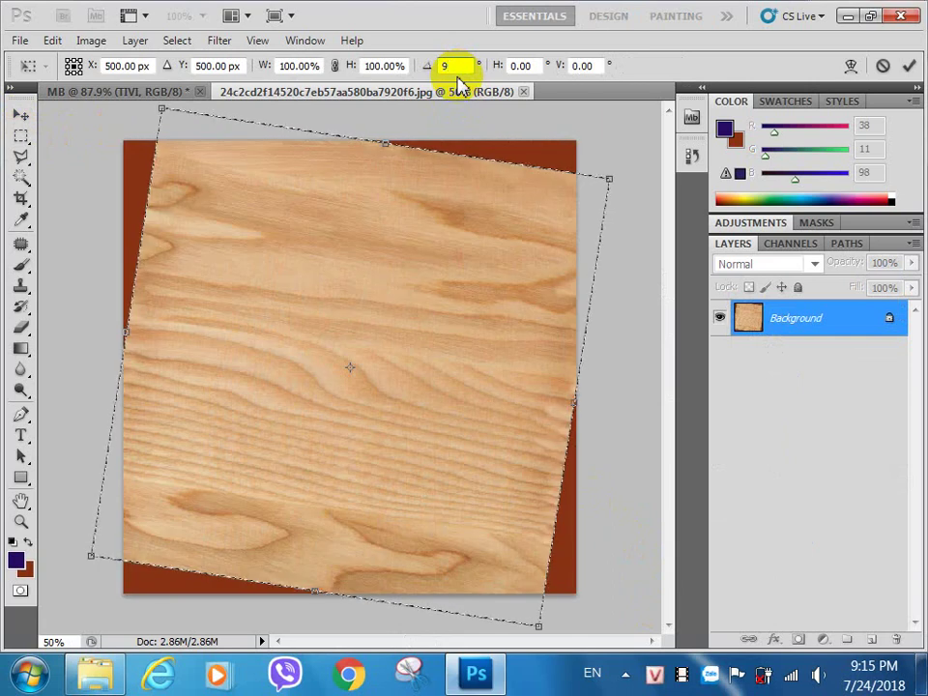
text(0)
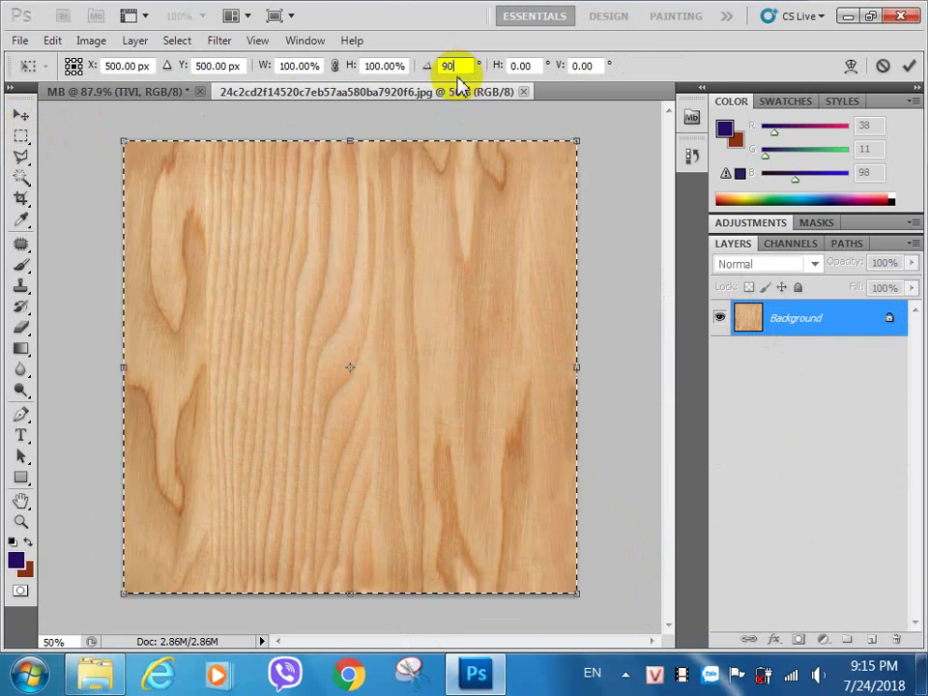
key(BackSpace)
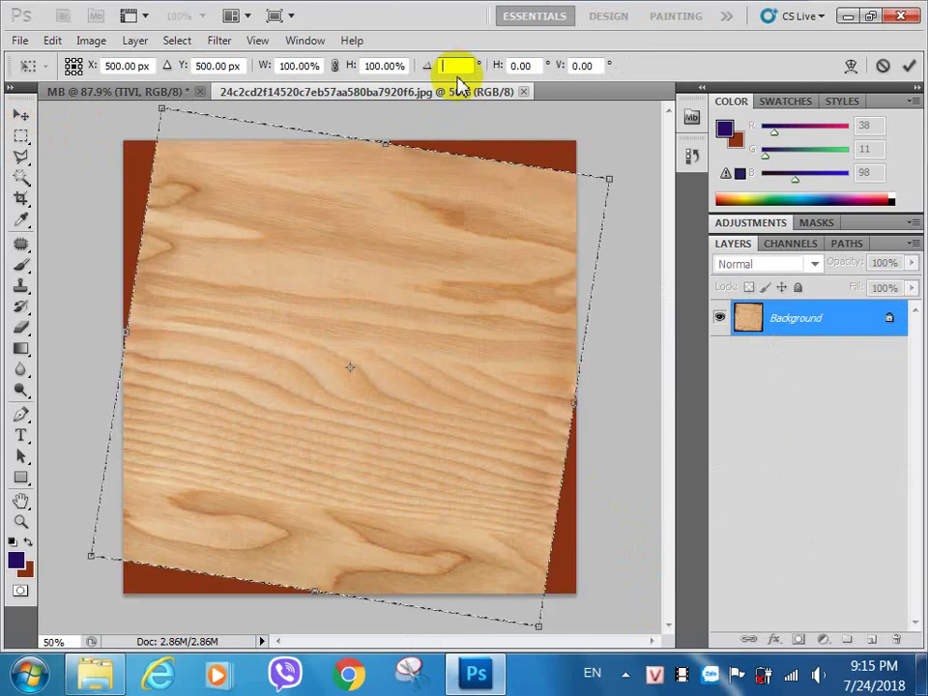
key(BackSpace)
text(0)
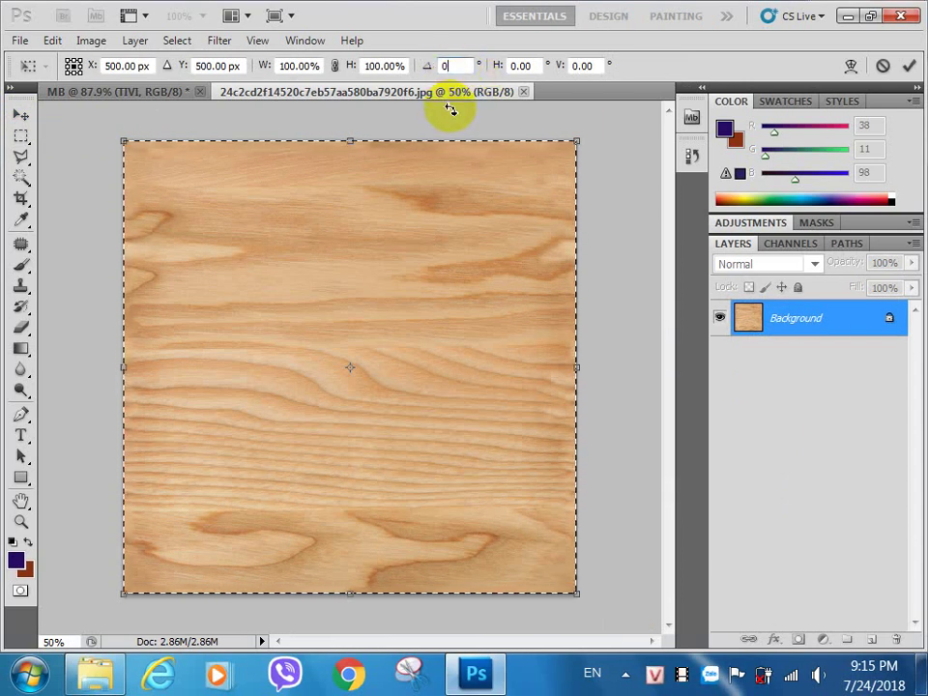
key(BackSpace)
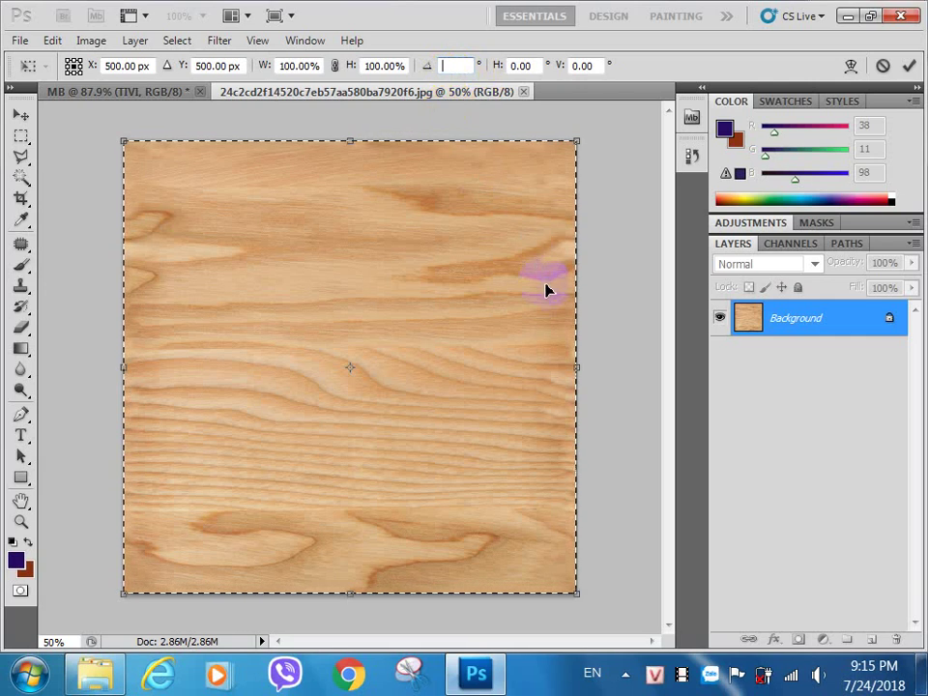
click(20, 114)
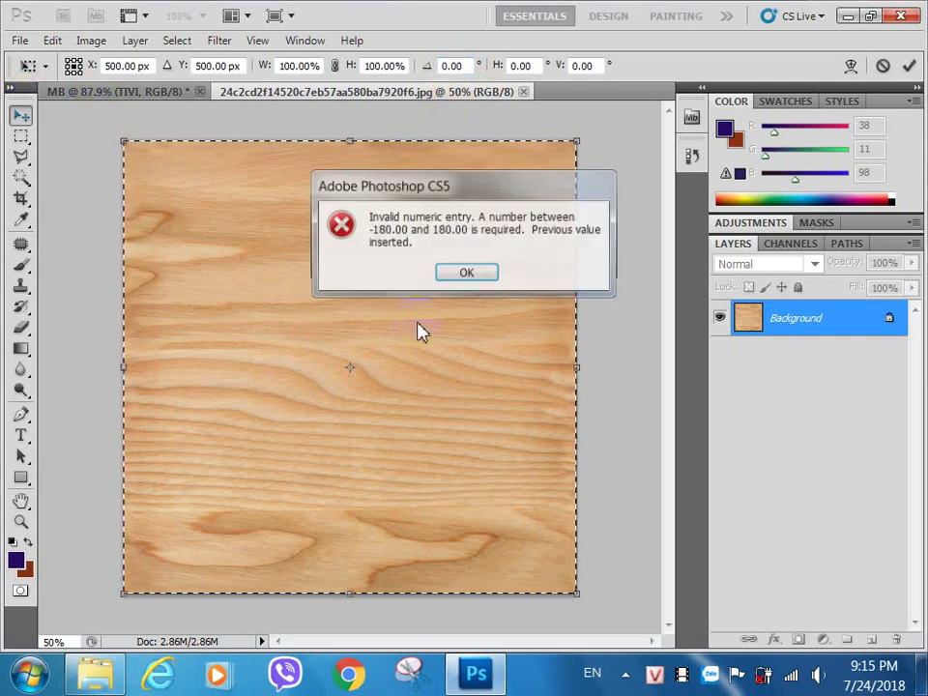
click(468, 275)
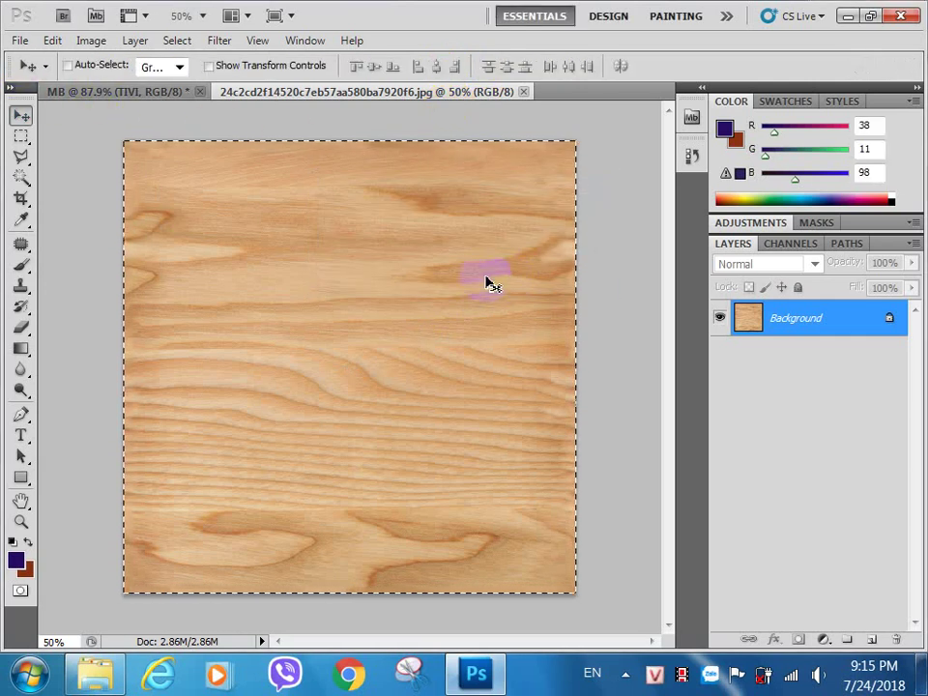
click(524, 91)
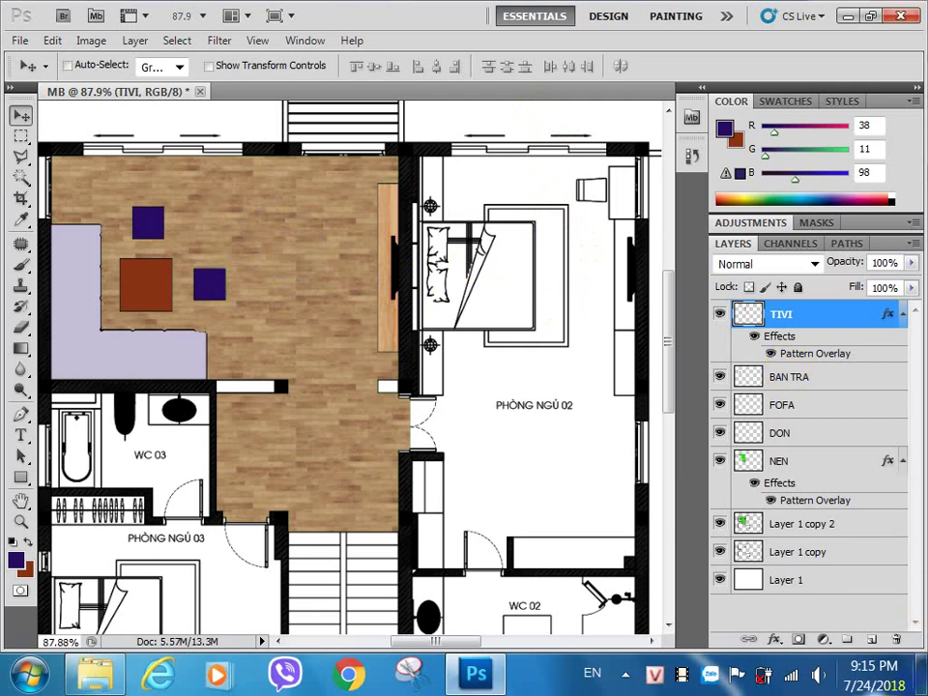
Step: Switch to the desktop and open the reference image 6 in Windows Photo Viewer
click(923, 682)
click(399, 123)
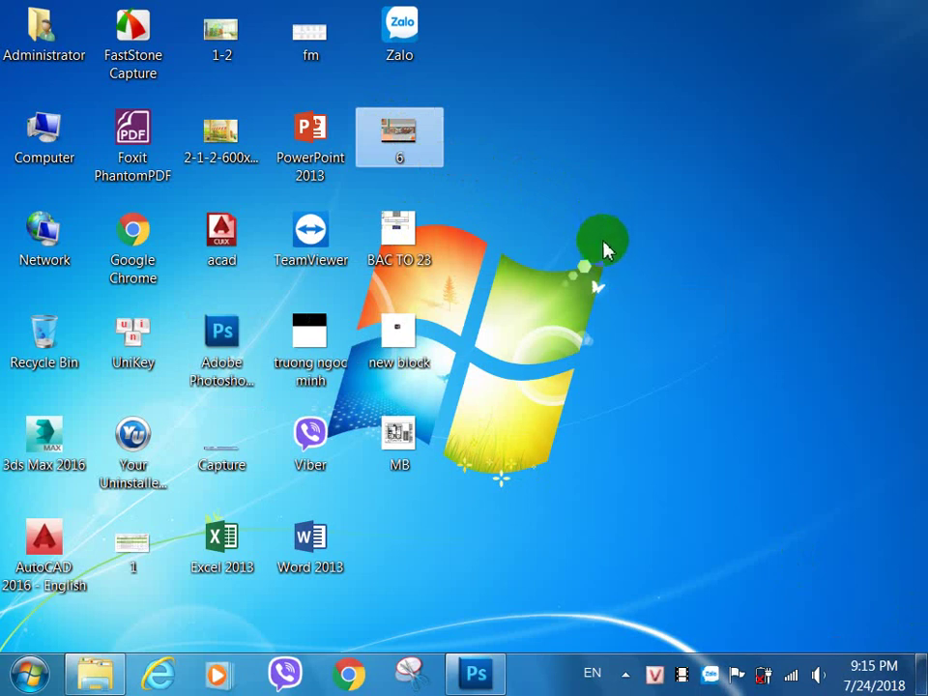
double_click(430, 142)
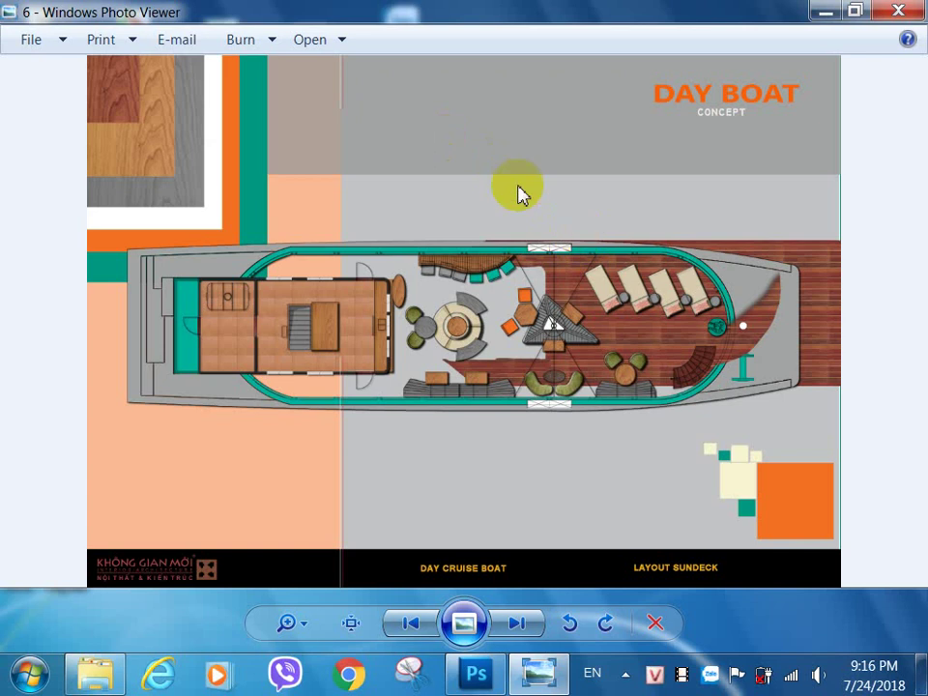
Step: Examine the floor materials, furniture textures and shadows in the Day Boat sundeck layout, and close the image
scroll(460, 250, up, 3)
scroll(465, 252, down, 3)
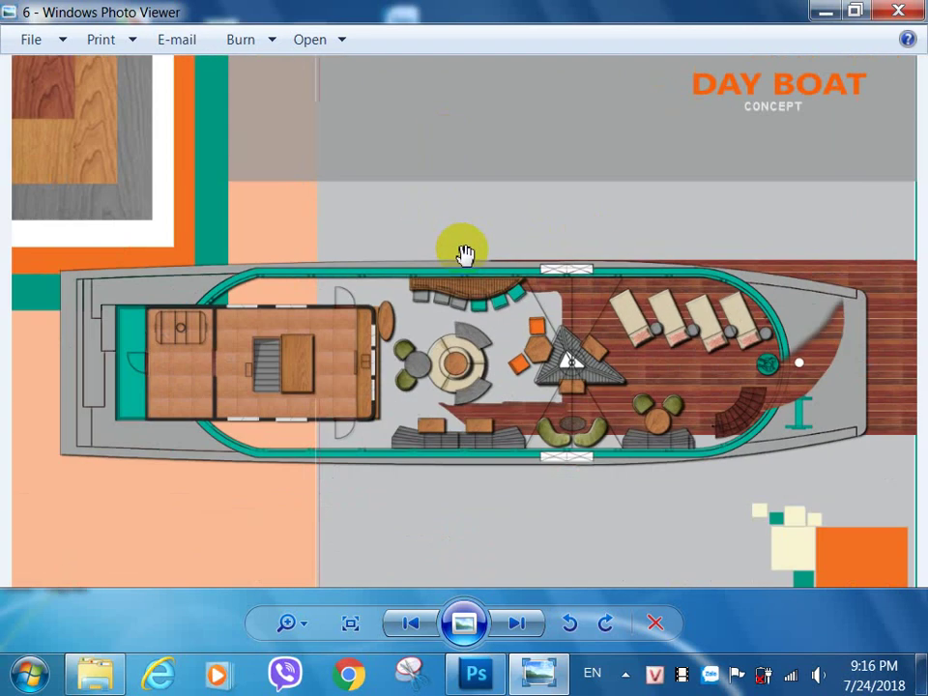
scroll(707, 356, up, 2)
scroll(647, 276, up, 2)
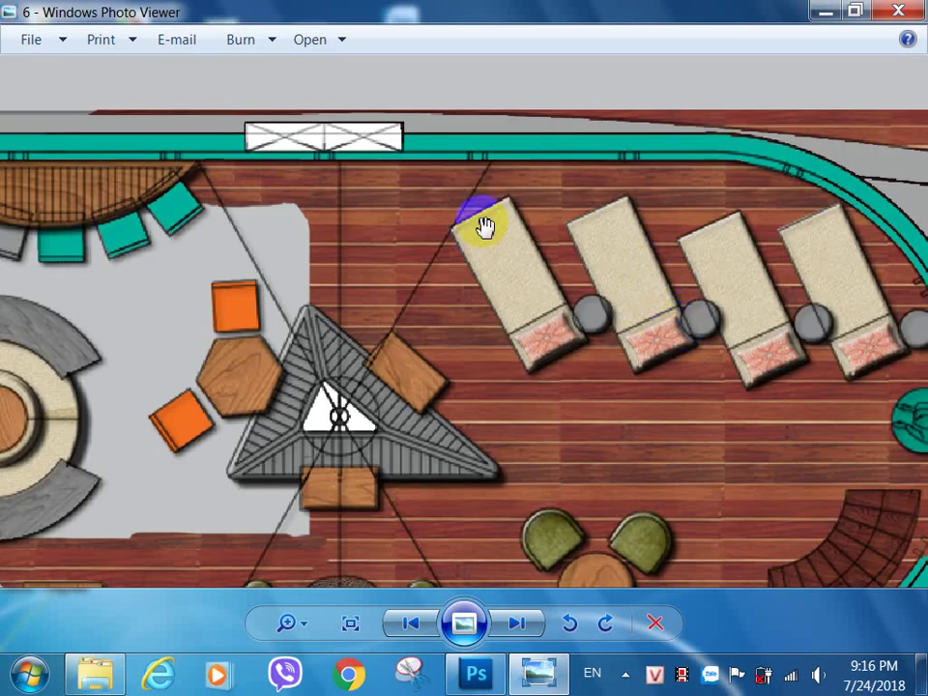
scroll(512, 270, down, 3)
scroll(371, 394, up, 1)
scroll(373, 391, down, 1)
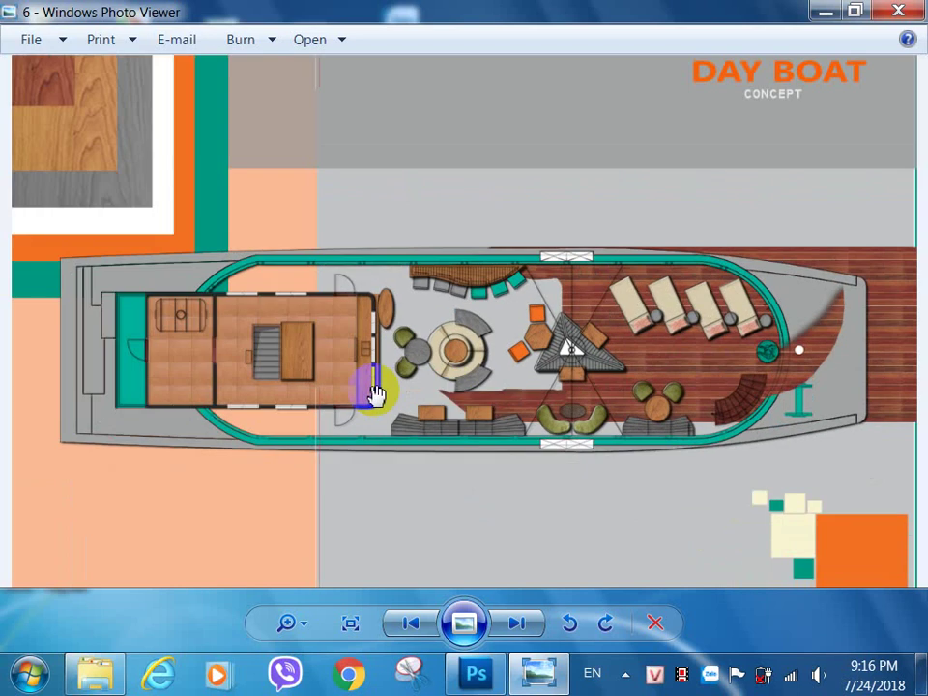
scroll(243, 374, up, 1)
scroll(253, 367, up, 1)
scroll(256, 364, down, 1)
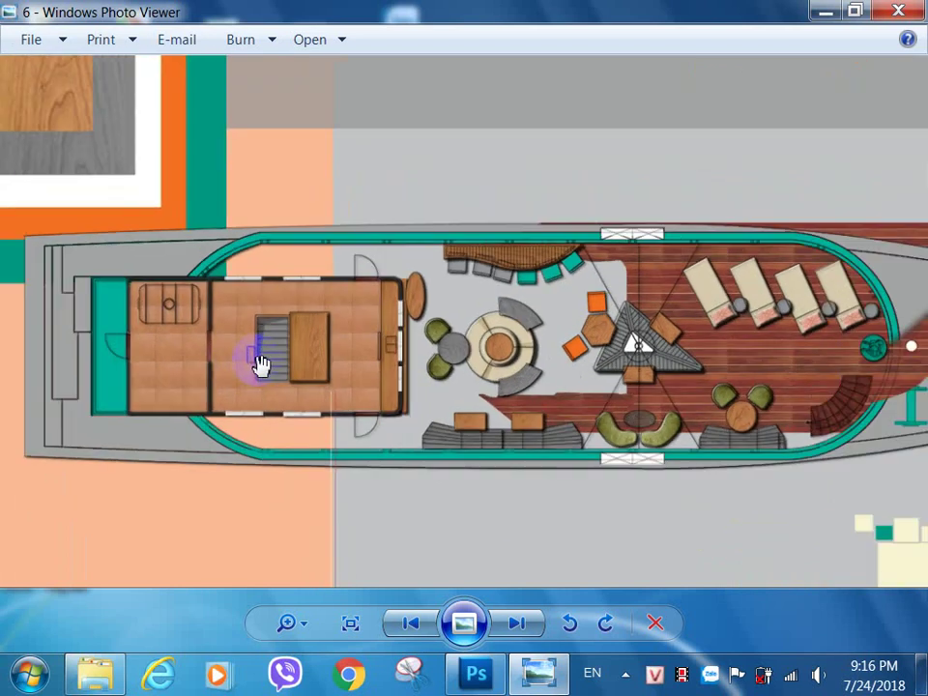
scroll(283, 358, down, 2)
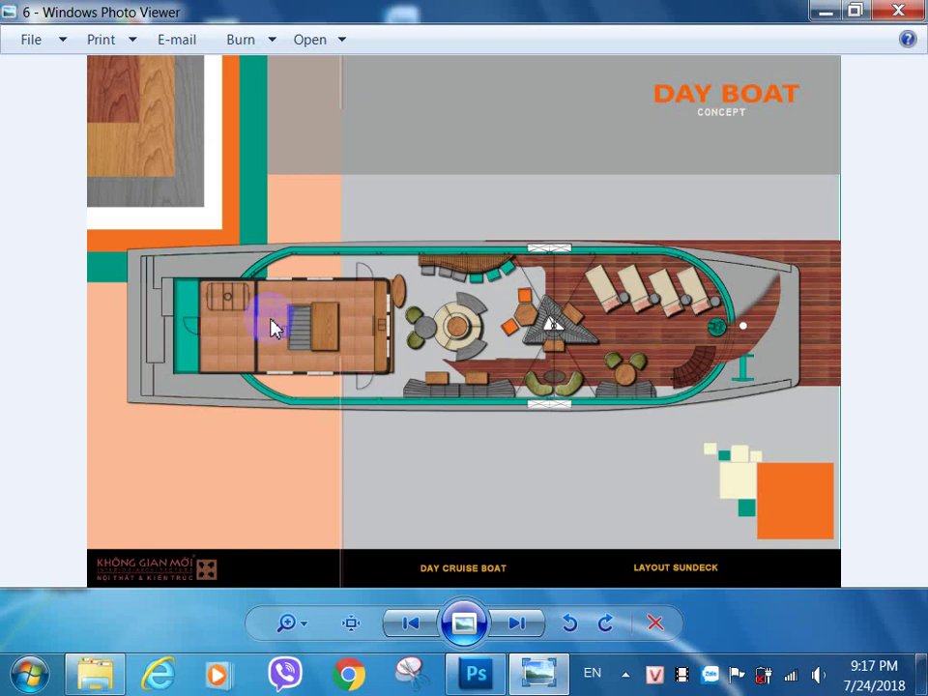
click(898, 9)
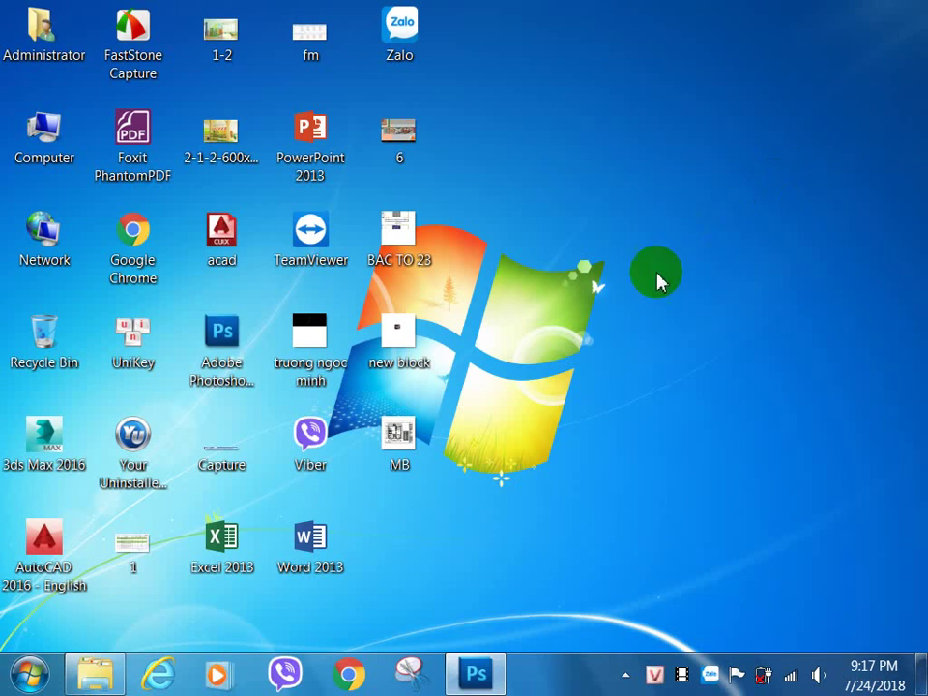